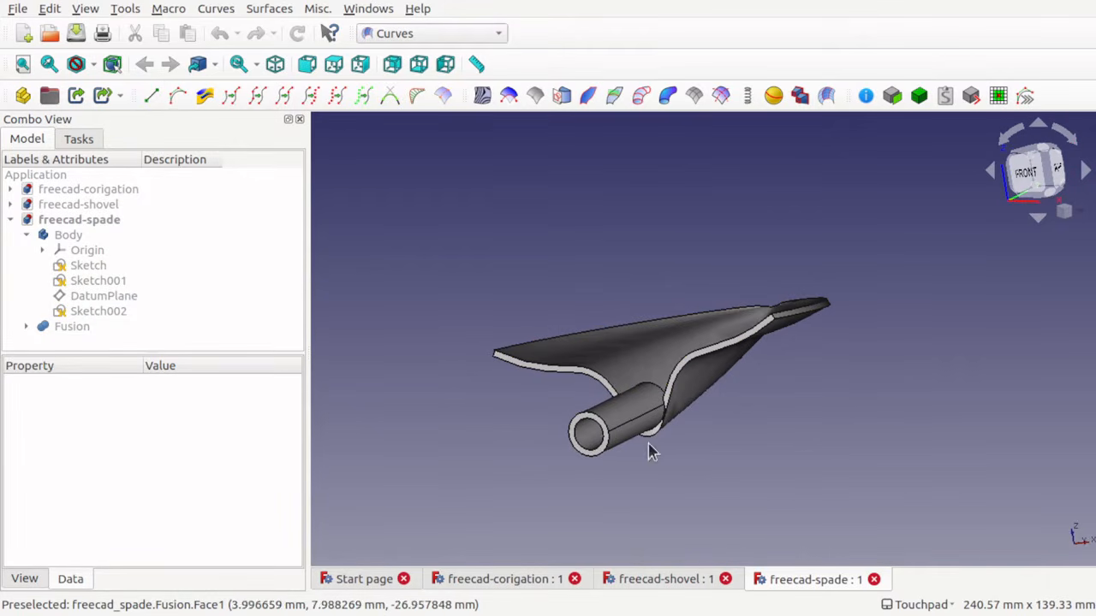
- Examine the finished spade, shovel and corrugated surface models from several angles, ending on the spade document
left_click_drag(959, 357, 812, 472, "shift")
left_click(676, 586)
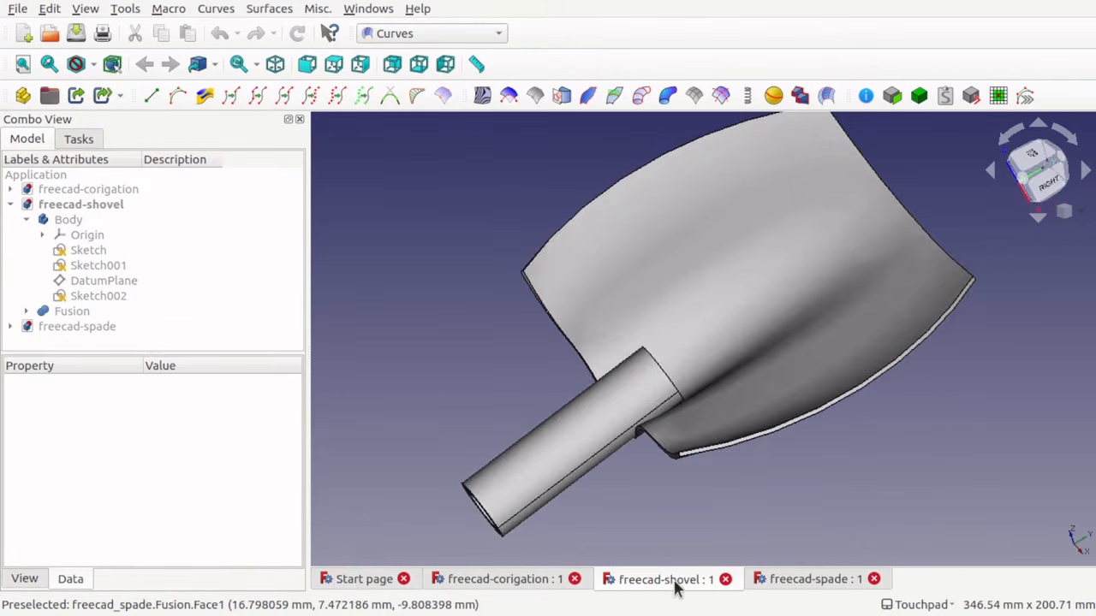
left_click_drag(711, 514, 707, 447, "shift")
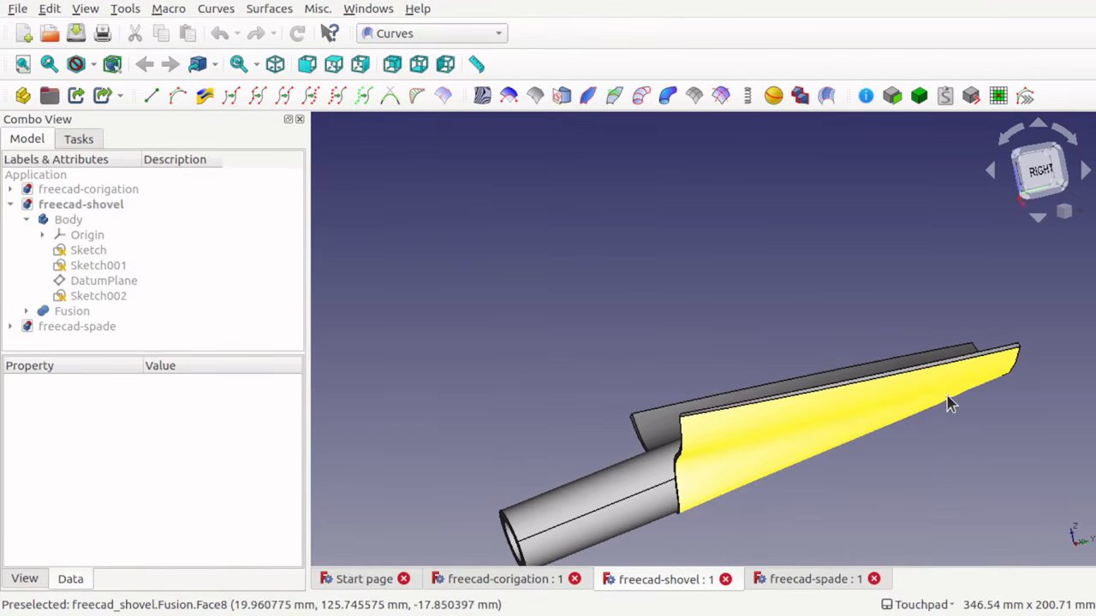
left_click_drag(949, 404, 753, 491, "shift")
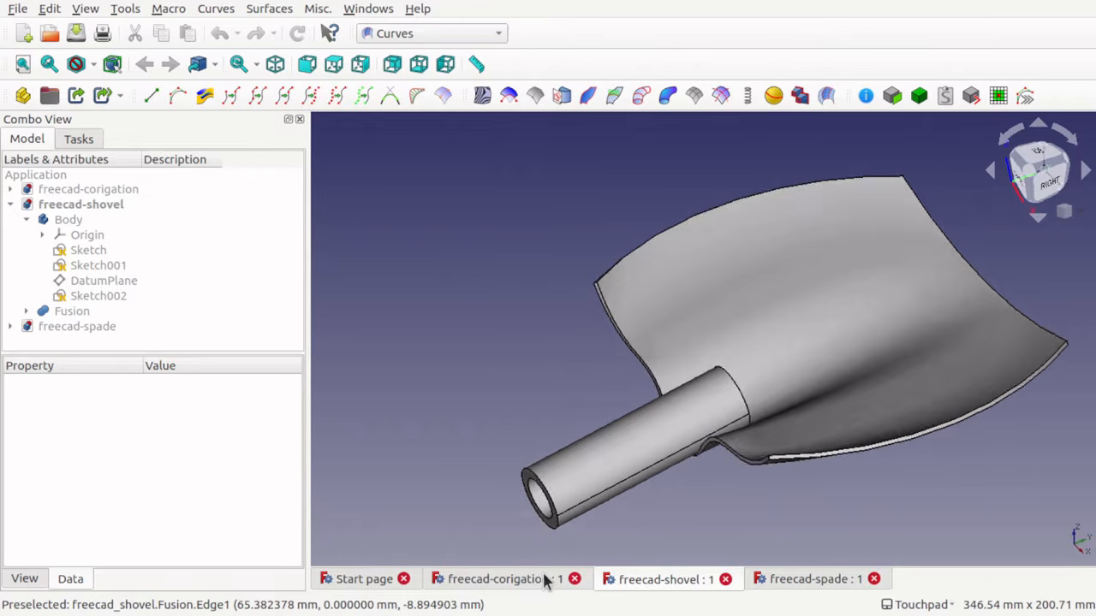
left_click(541, 579)
left_click_drag(556, 408, 752, 427, "shift")
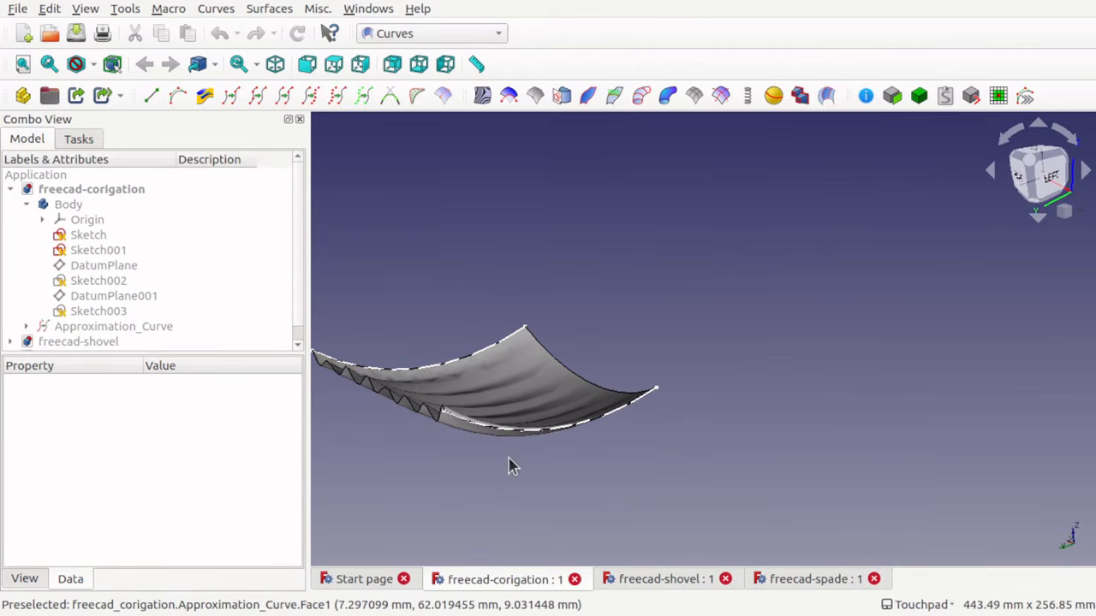
left_click_drag(509, 462, 406, 391, "shift")
left_click_drag(767, 465, 797, 457, "shift")
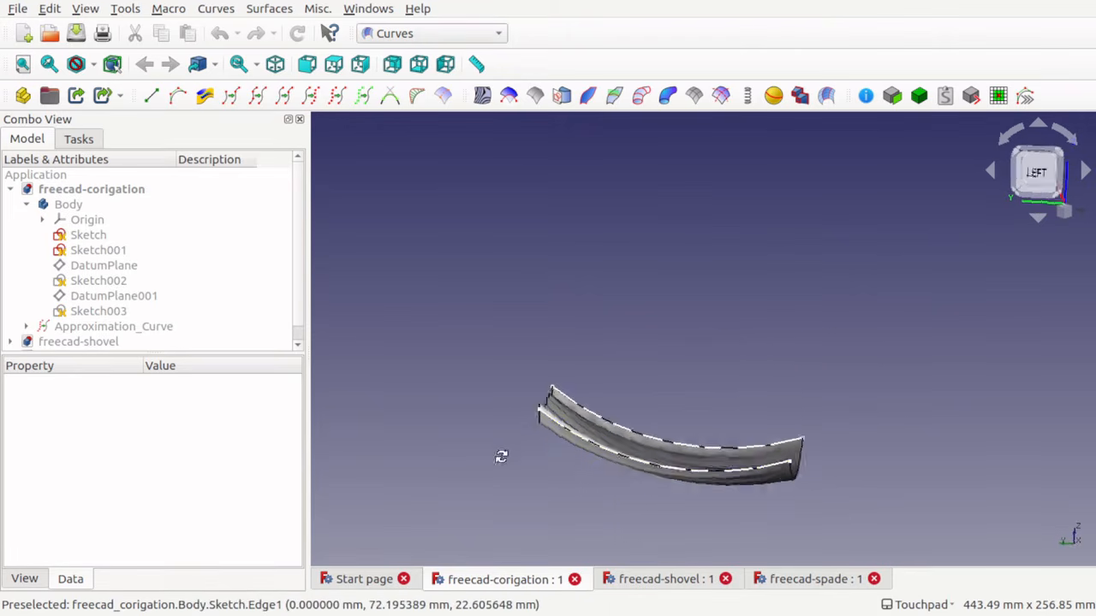
left_click_drag(501, 454, 556, 476, "shift")
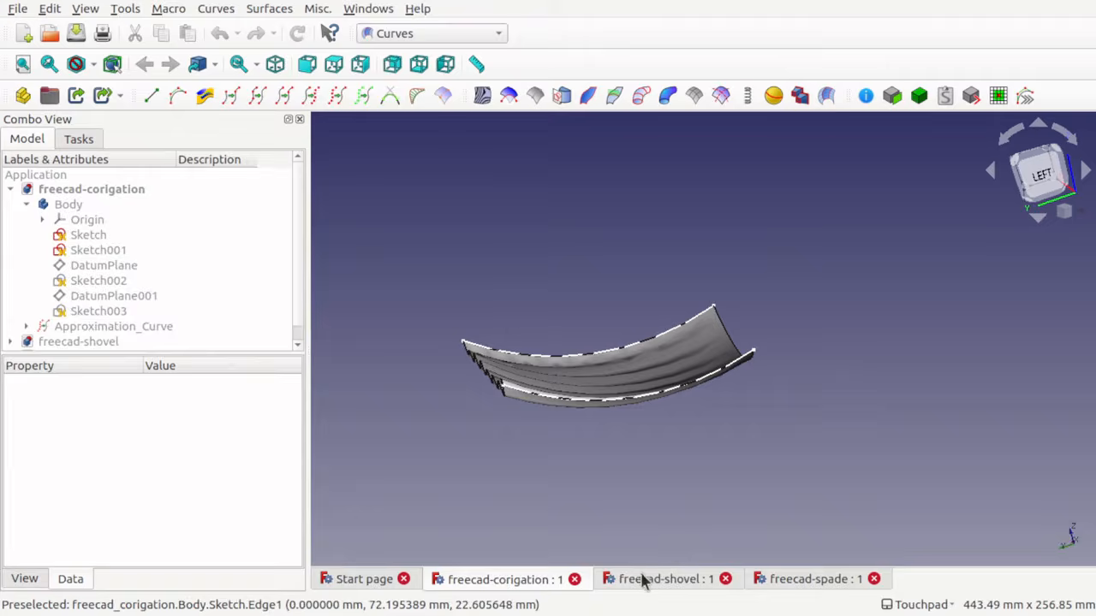
left_click(643, 580)
left_click(777, 581)
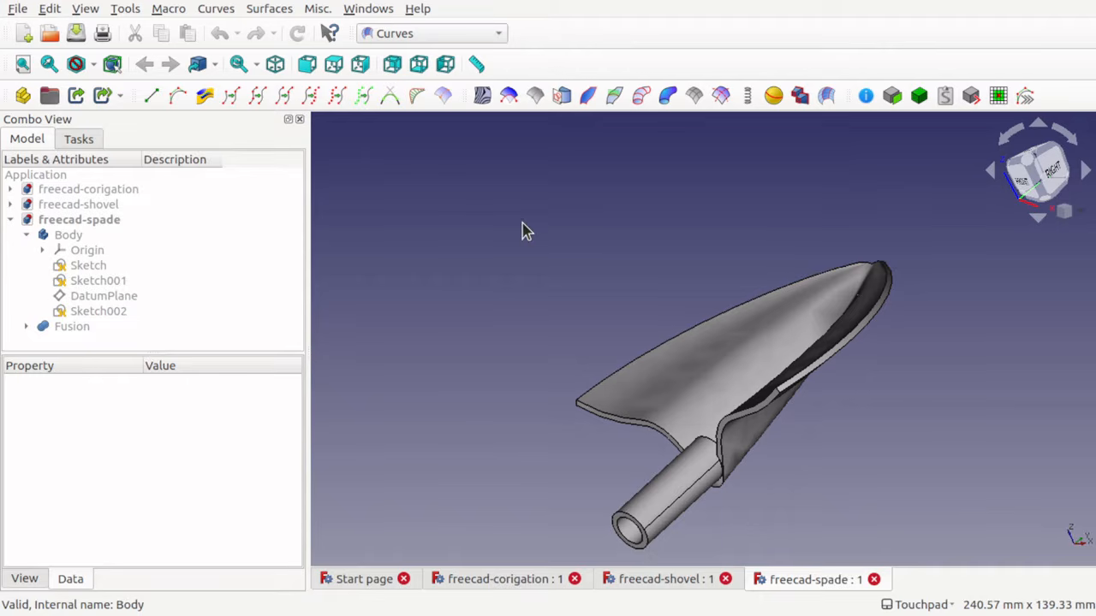
- Open the Zebra surface inspection tool in the spade document, inspect the blade, and switch back to the shovel document
left_click(478, 96)
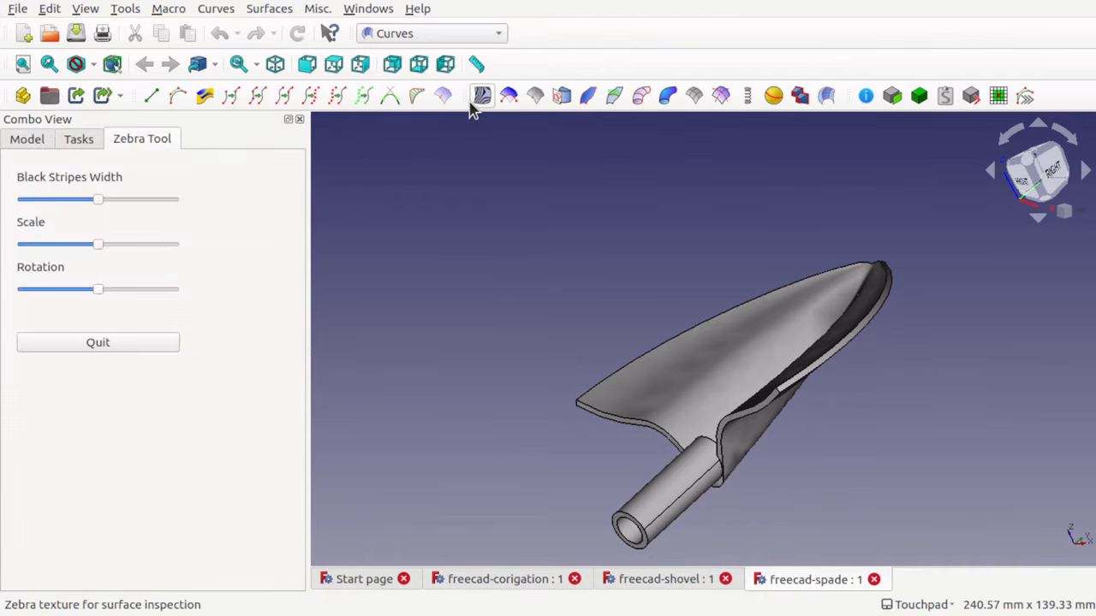
left_click_drag(569, 296, 750, 544, "shift")
left_click(676, 588)
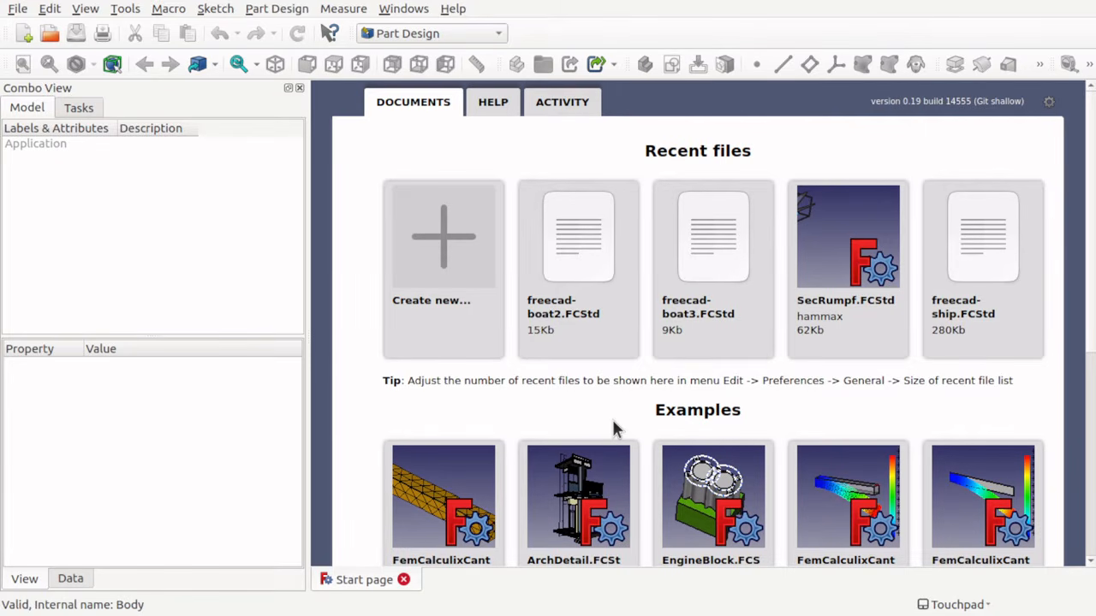
- Create a new document and add a new body to it in the Part Design workbench
left_click(438, 272)
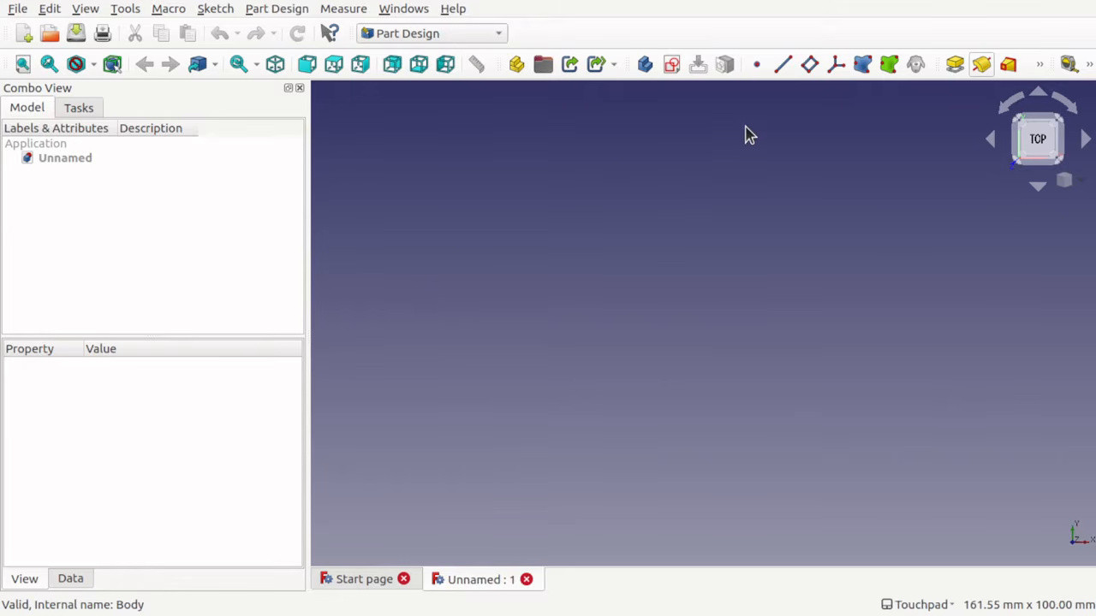
left_click(433, 34)
left_click(476, 274)
left_click(647, 73)
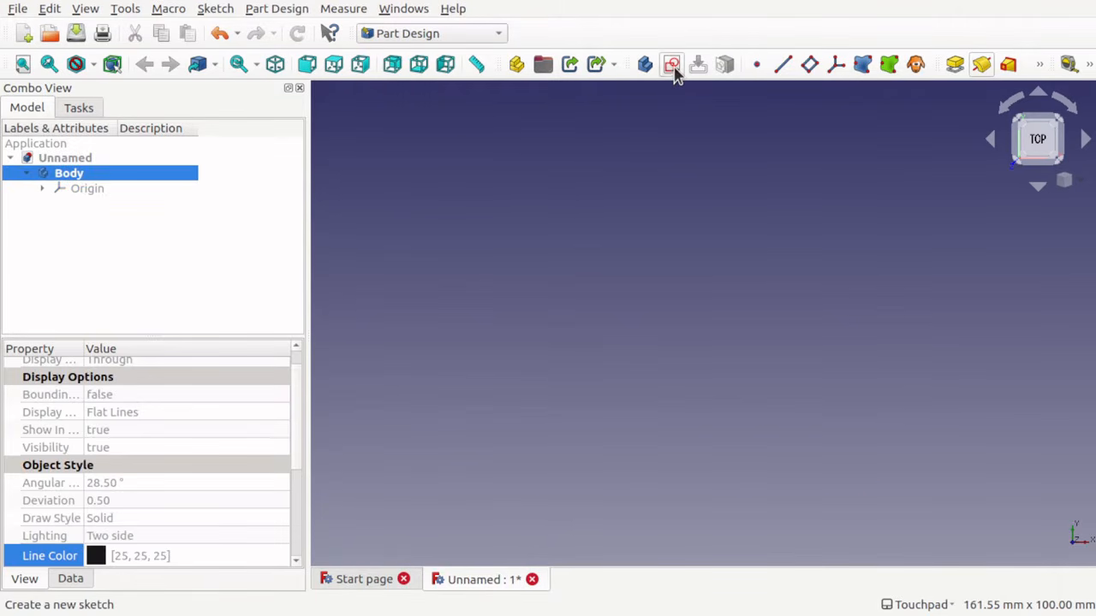
- Create a new sketch in the body on the XY_Plane base plane
left_click(672, 69)
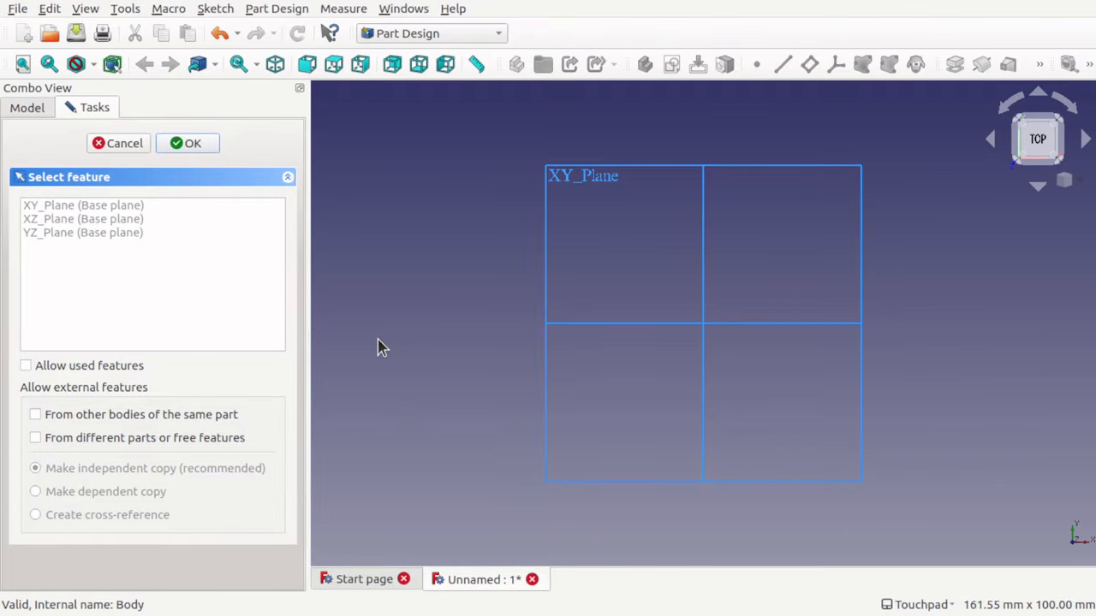
left_click(51, 220)
left_click(66, 237)
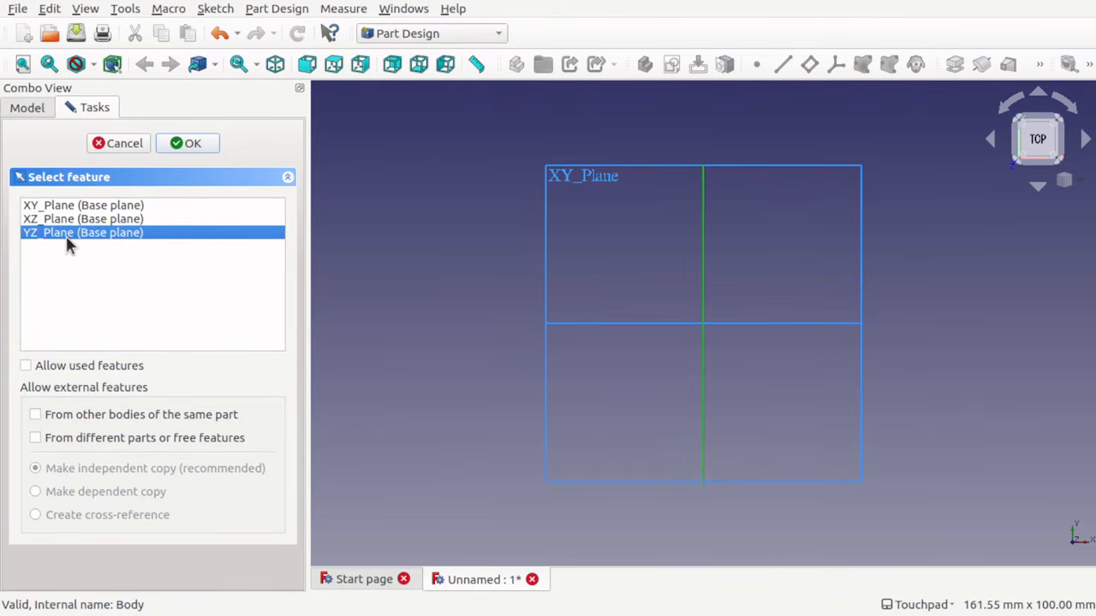
left_click(71, 208)
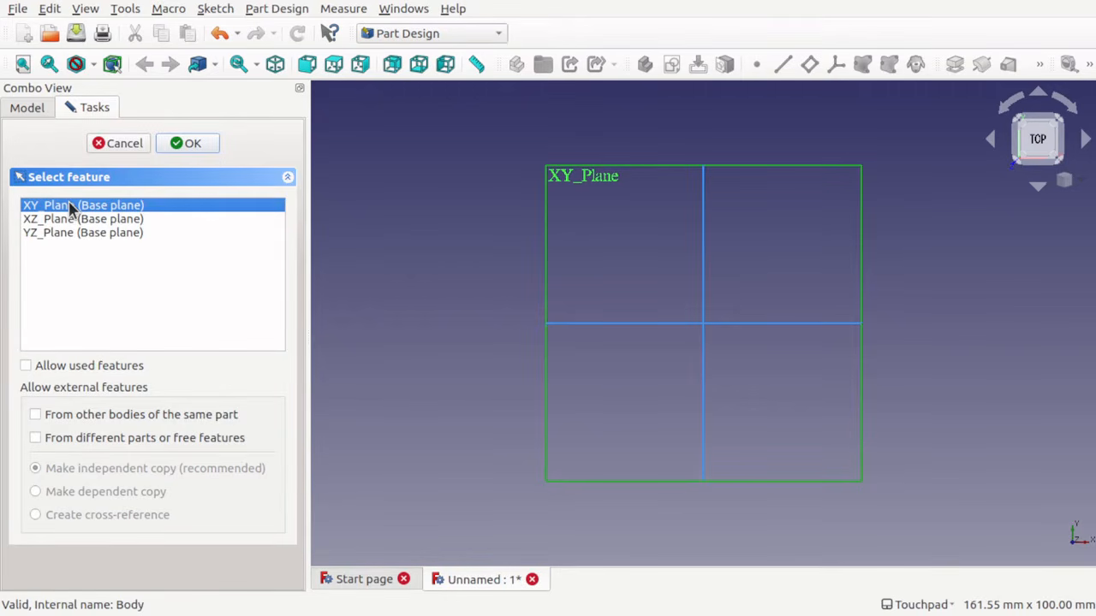
left_click(66, 220)
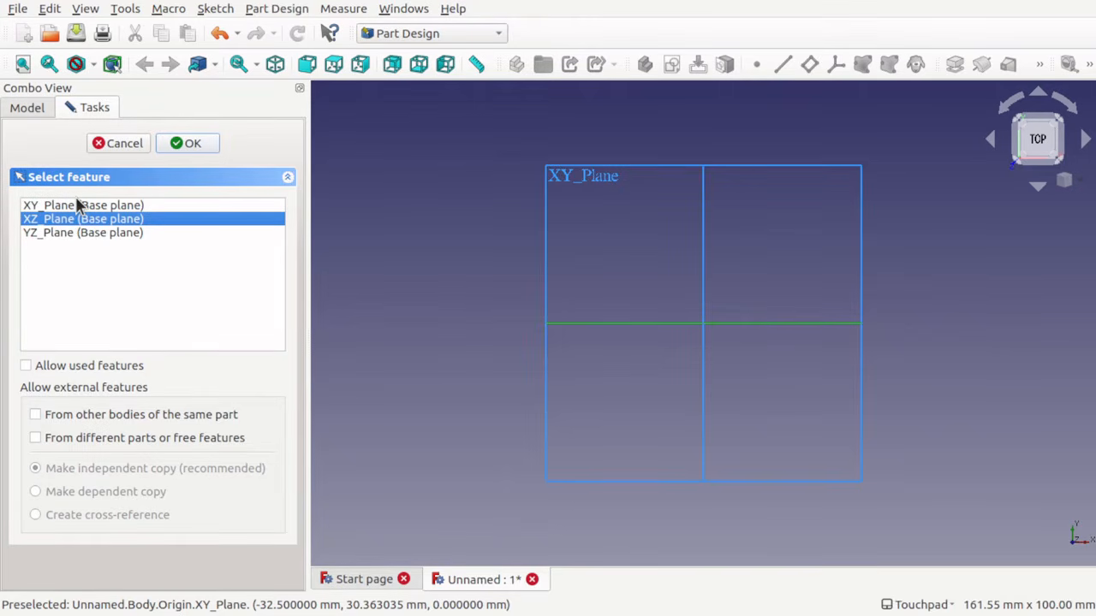
left_click(73, 205)
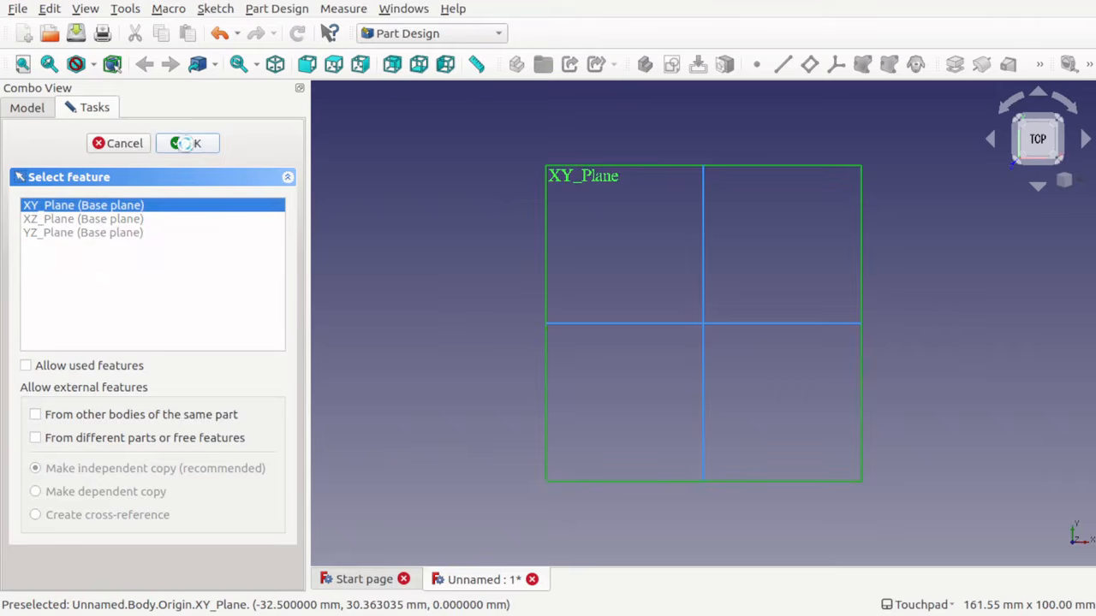
left_click(172, 143)
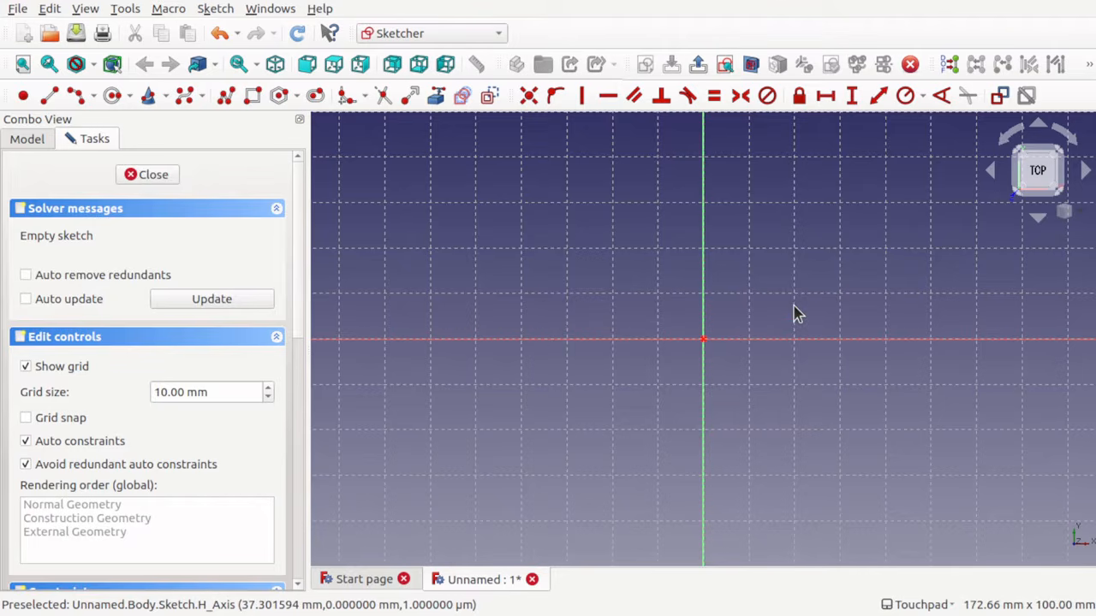
- Draw an arc by end points and rim point, bulging away from the vertical axis, from about (-72, 0) to about (-47, 145) mm
scroll(795, 313, "down", 3)
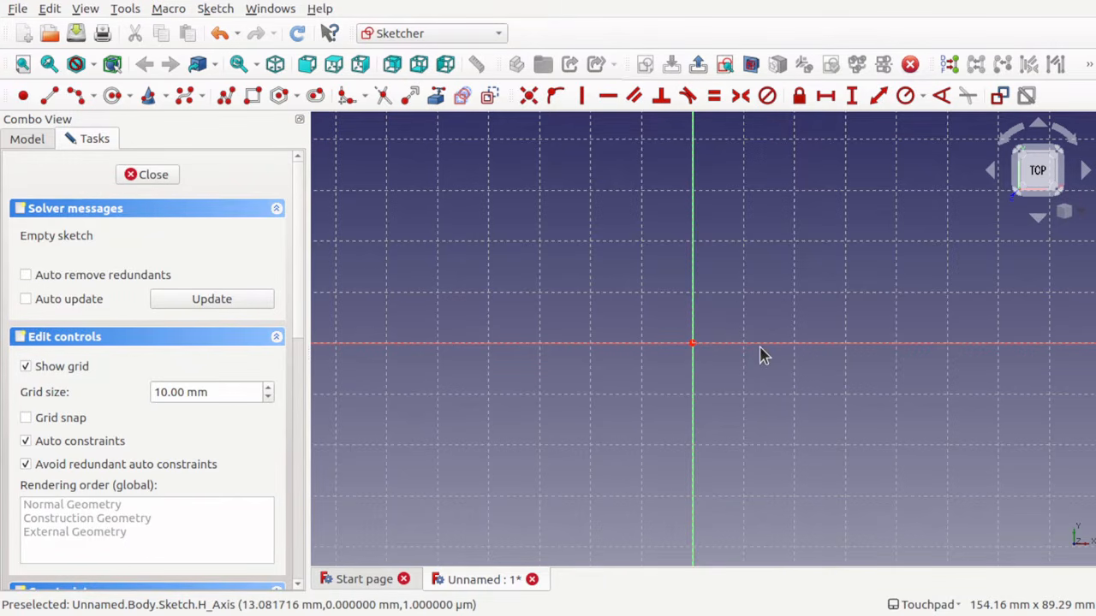
scroll(750, 327, "down", 3)
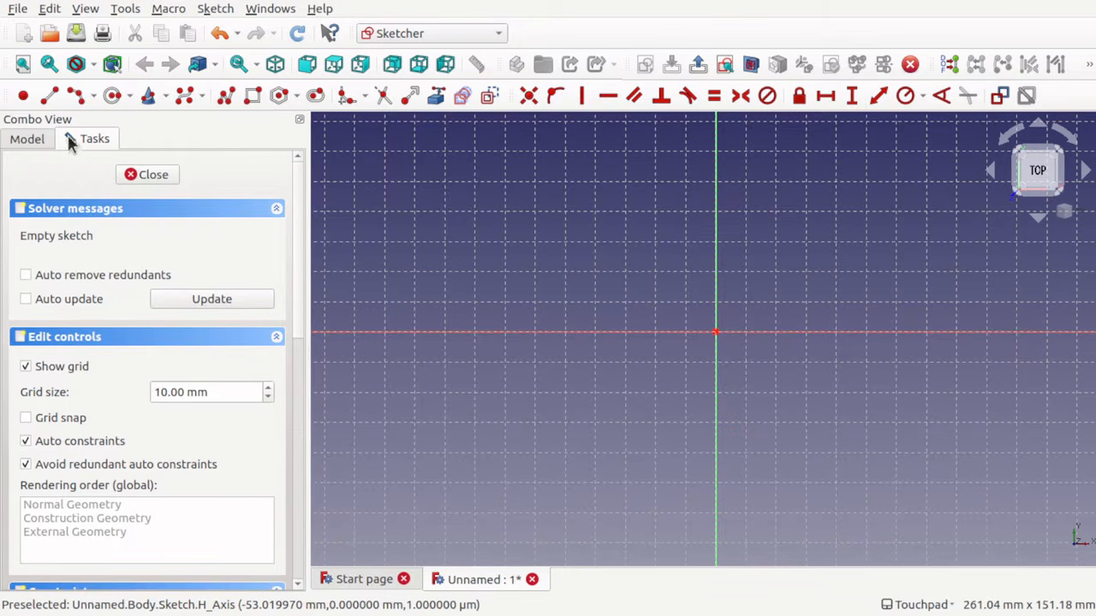
left_click(94, 98)
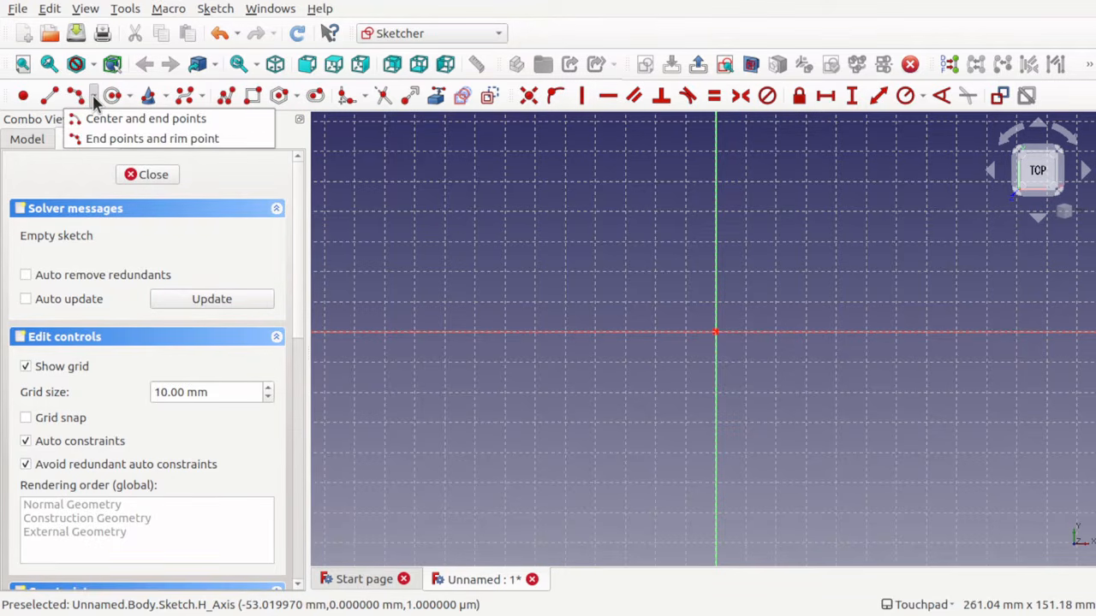
left_click(130, 120)
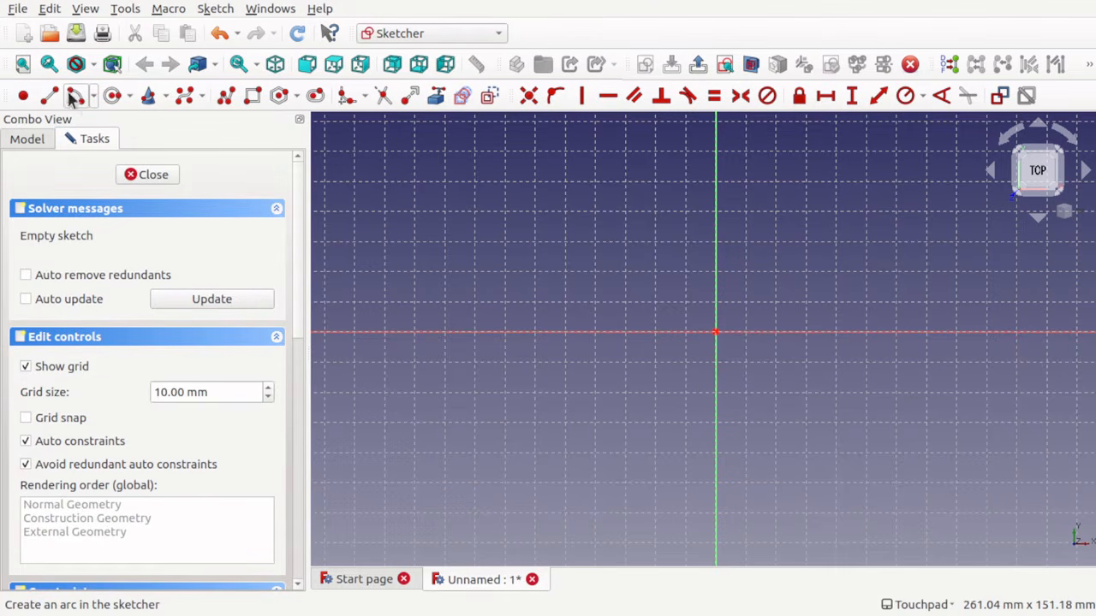
left_click(94, 98)
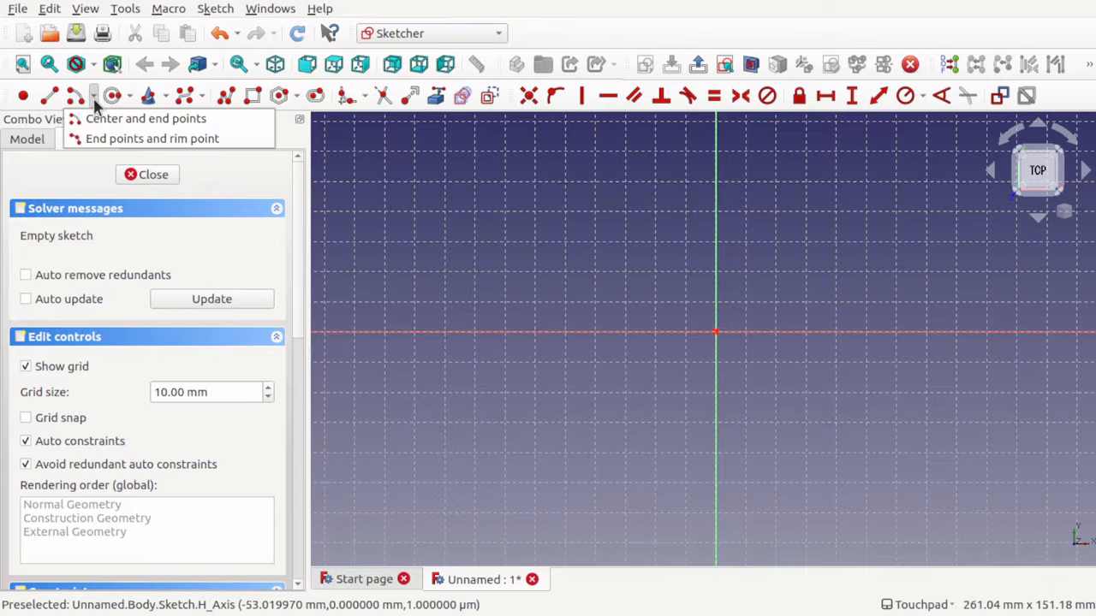
left_click(146, 138)
scroll(626, 288, "down", 1)
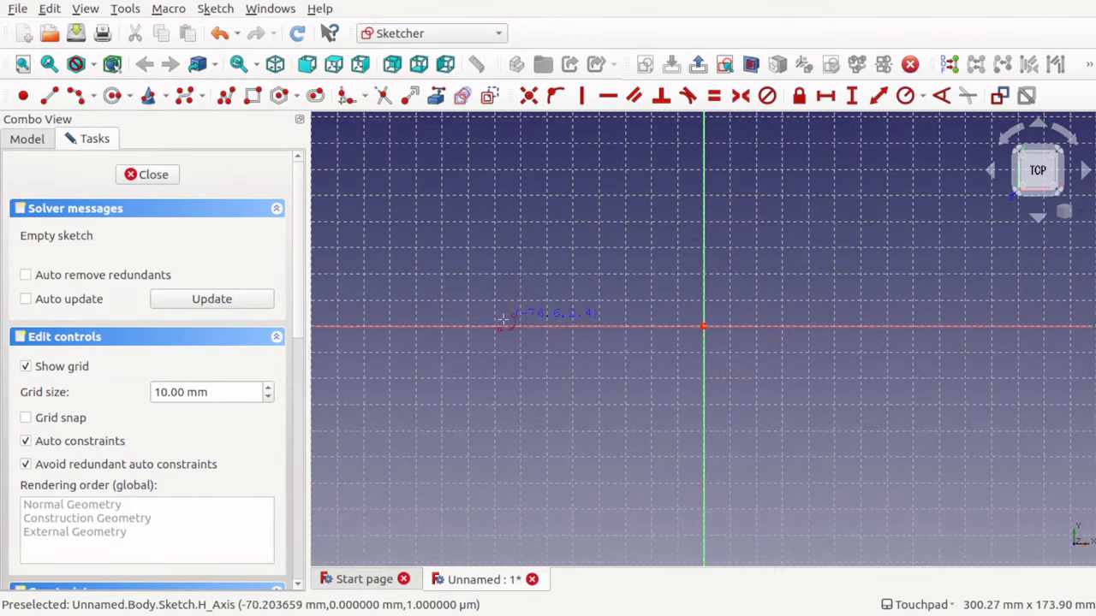
left_click(513, 328)
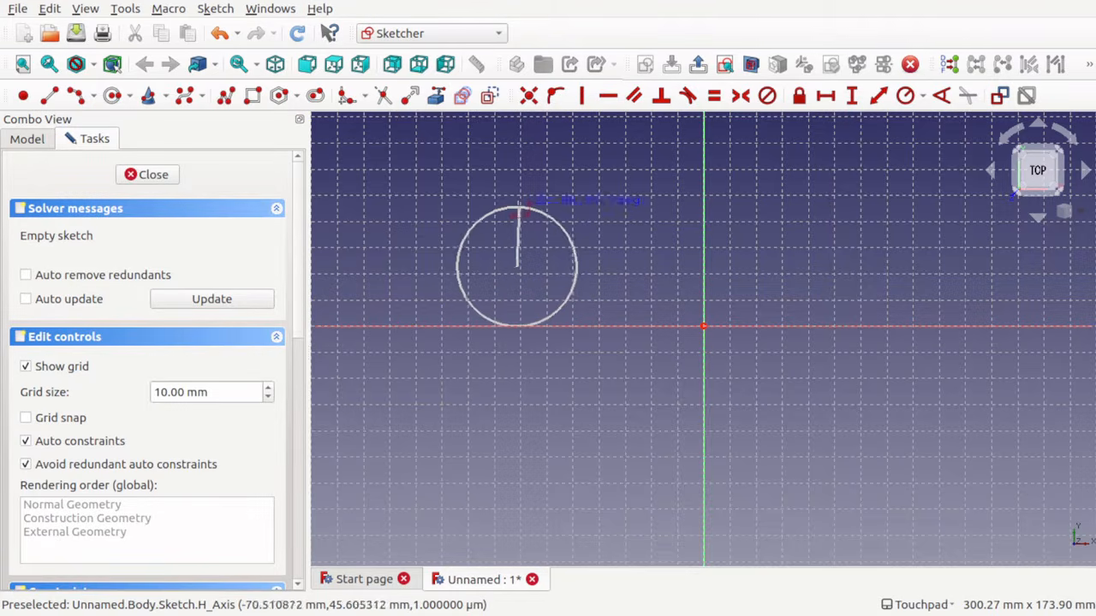
key("Up")
key("Up")
key("Up")
key("Up")
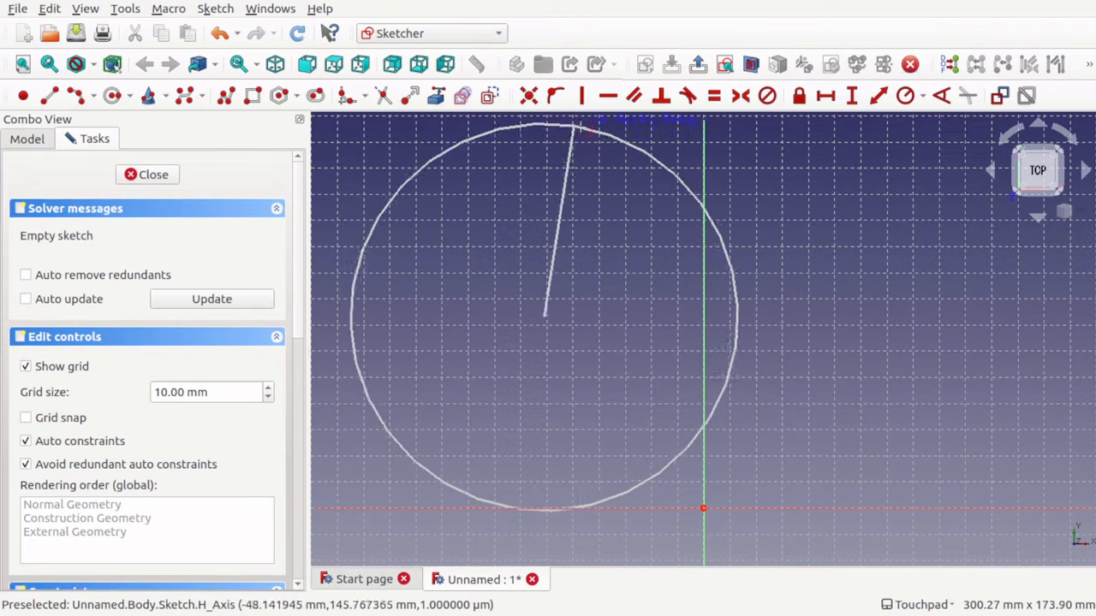
left_click(586, 132)
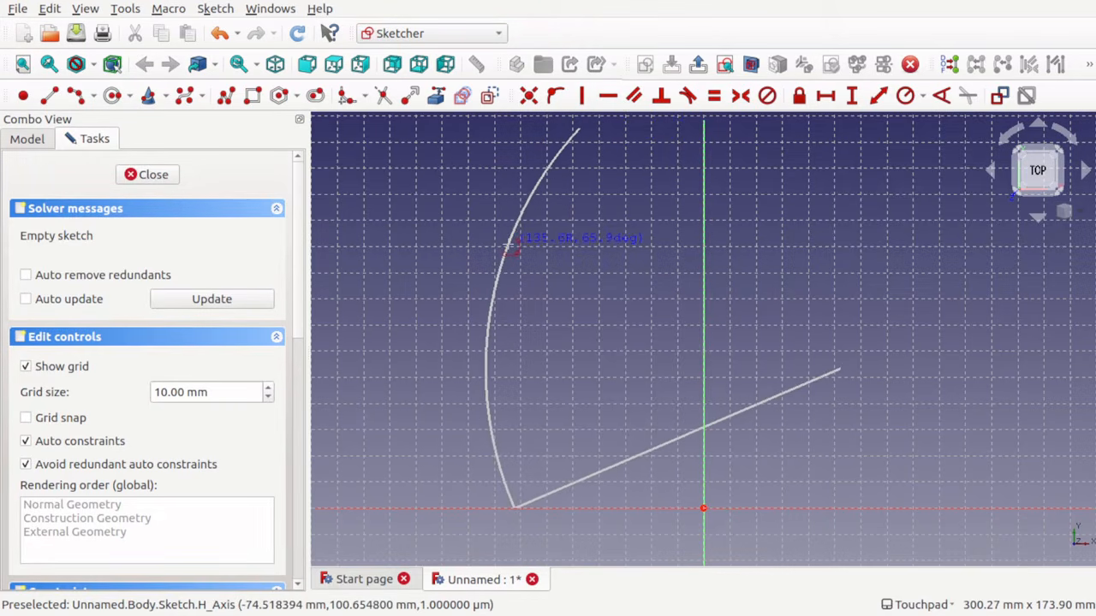
left_click(511, 247)
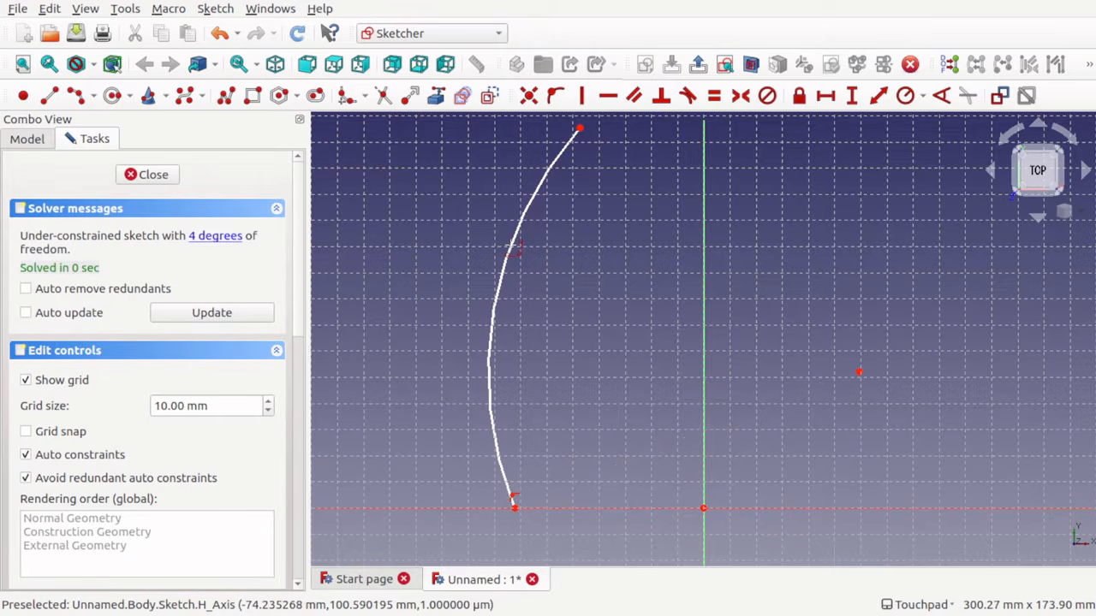
right_click(621, 402)
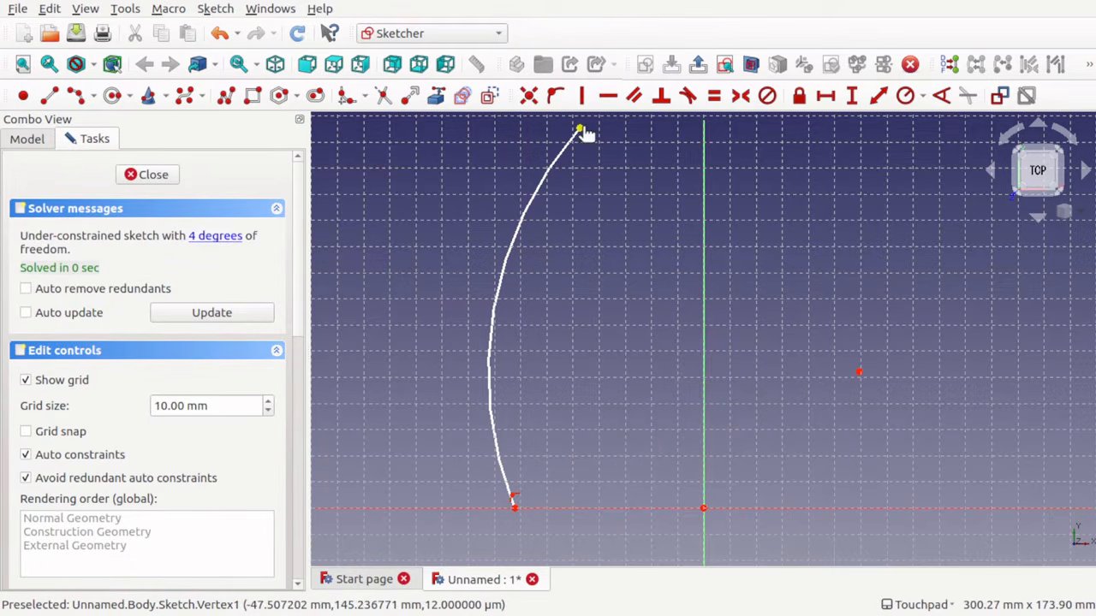
- Reshape the arc by shifting its upper endpoint about 13 mm away from the vertical axis and moving its center to about (52, 74) mm
left_click_drag(579, 130, 546, 128)
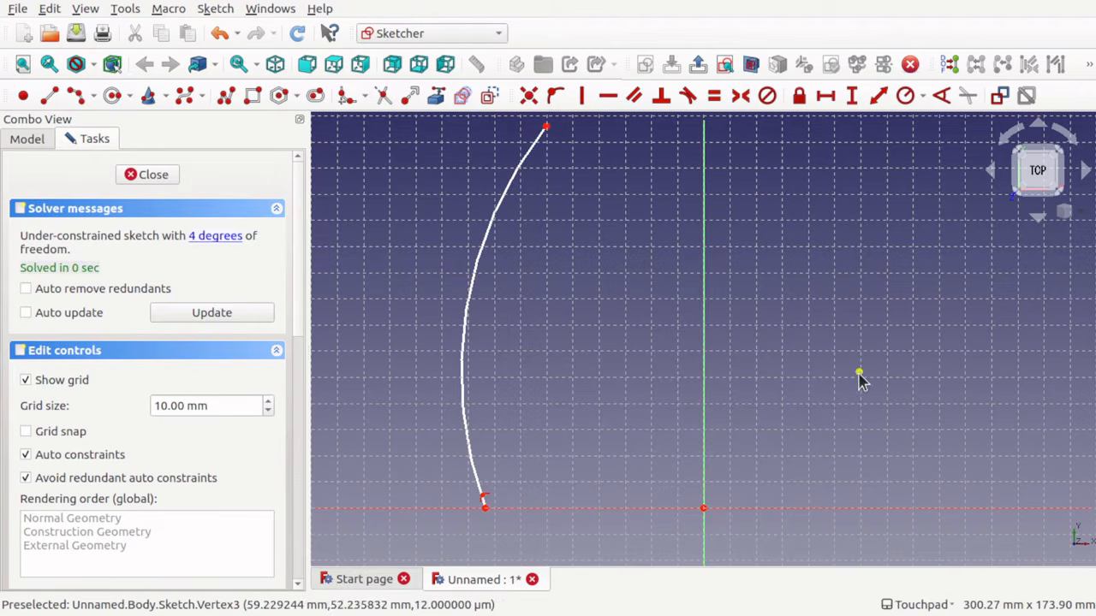
left_click_drag(858, 374, 839, 314)
key("Up")
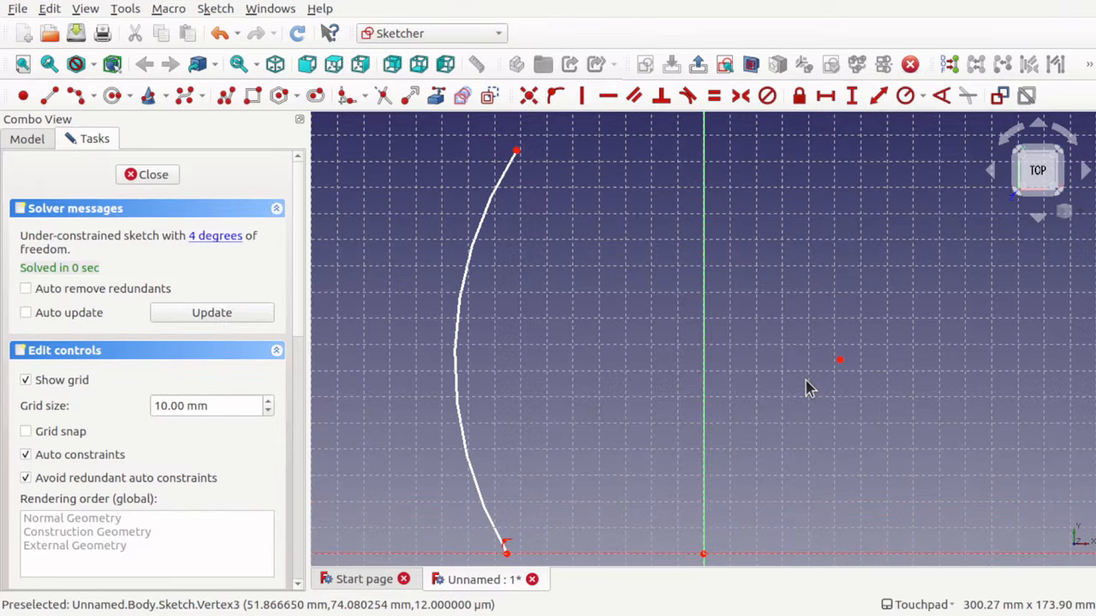
scroll(809, 388, "down", 2)
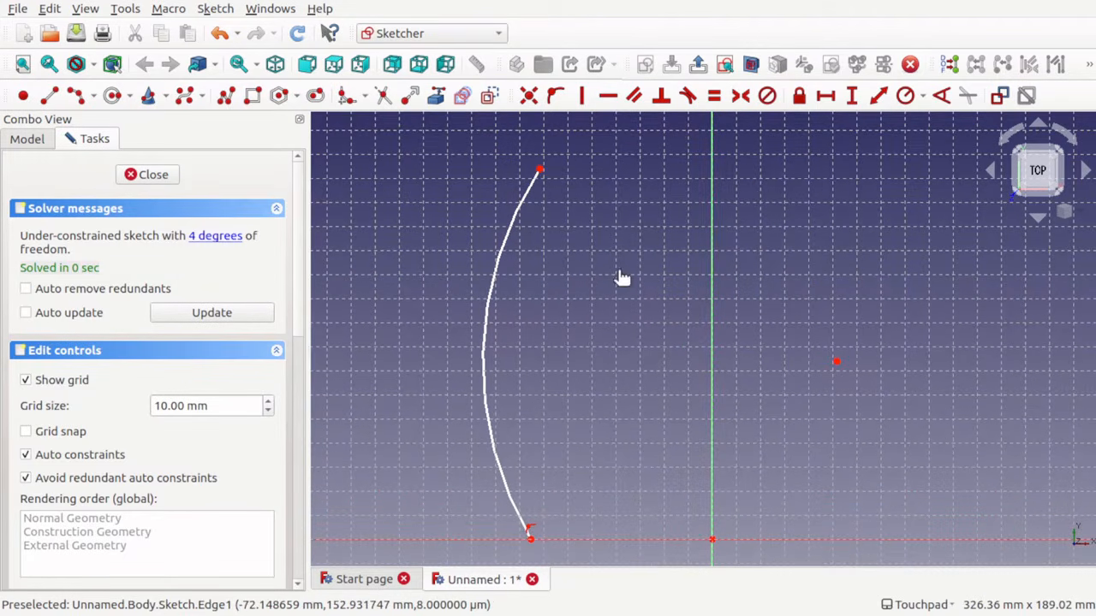
- Mirror the side arc about the sketch's vertical axis with the Symmetry tool
left_click(716, 386)
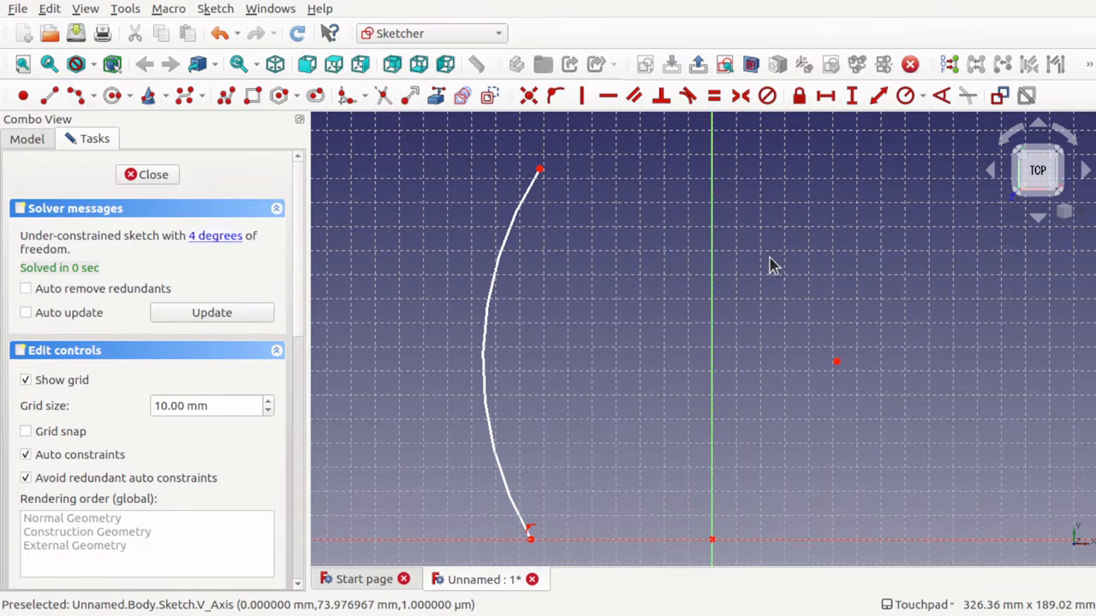
left_click(485, 374)
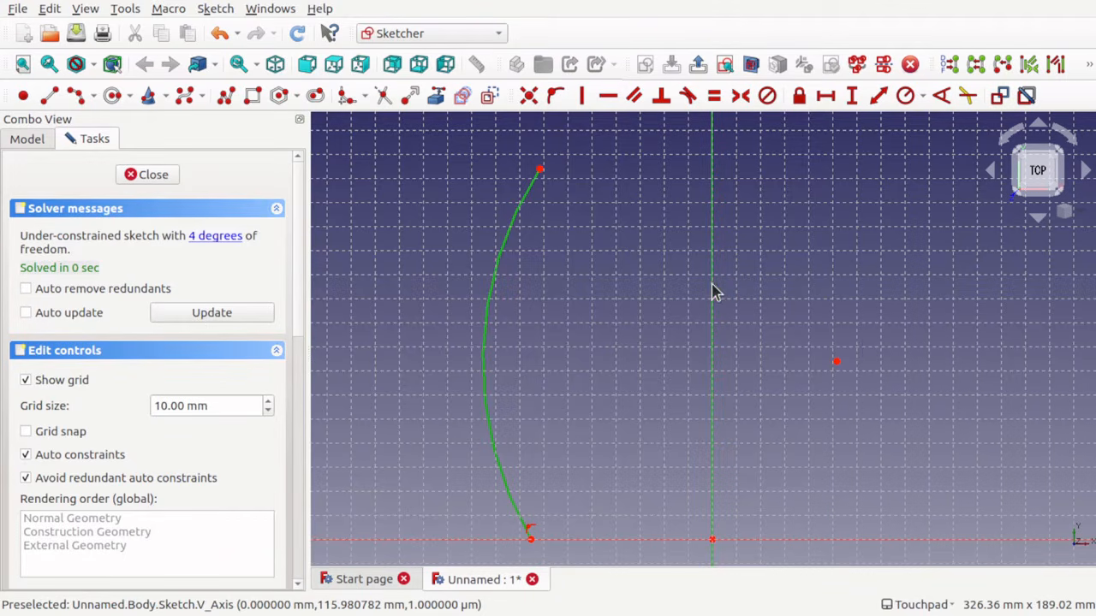
left_click(215, 9)
mouse_move(339, 298)
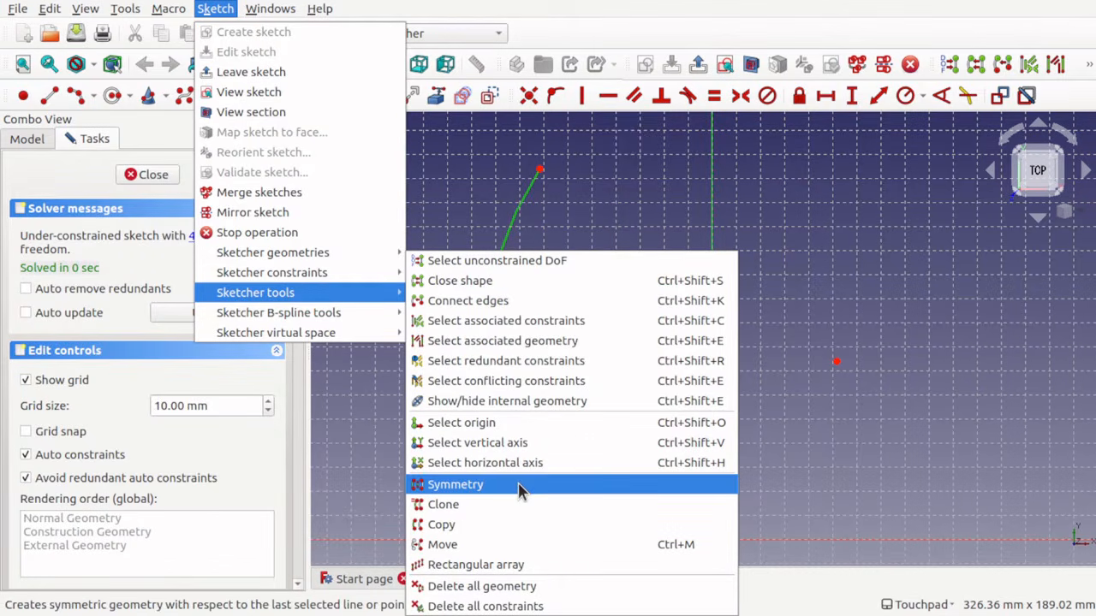
left_click(1079, 69)
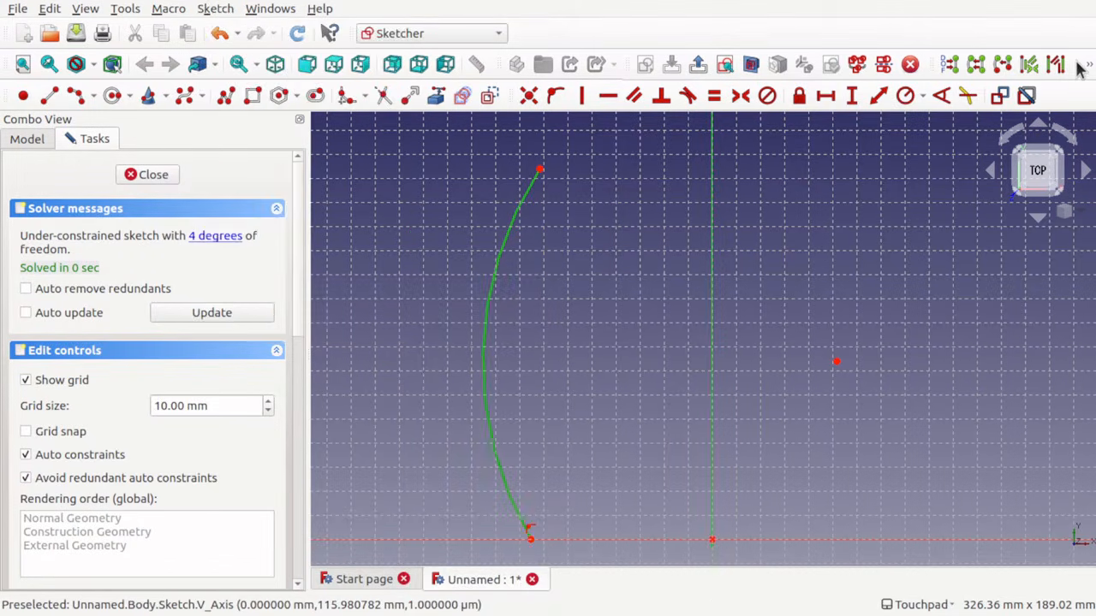
left_click(1087, 65)
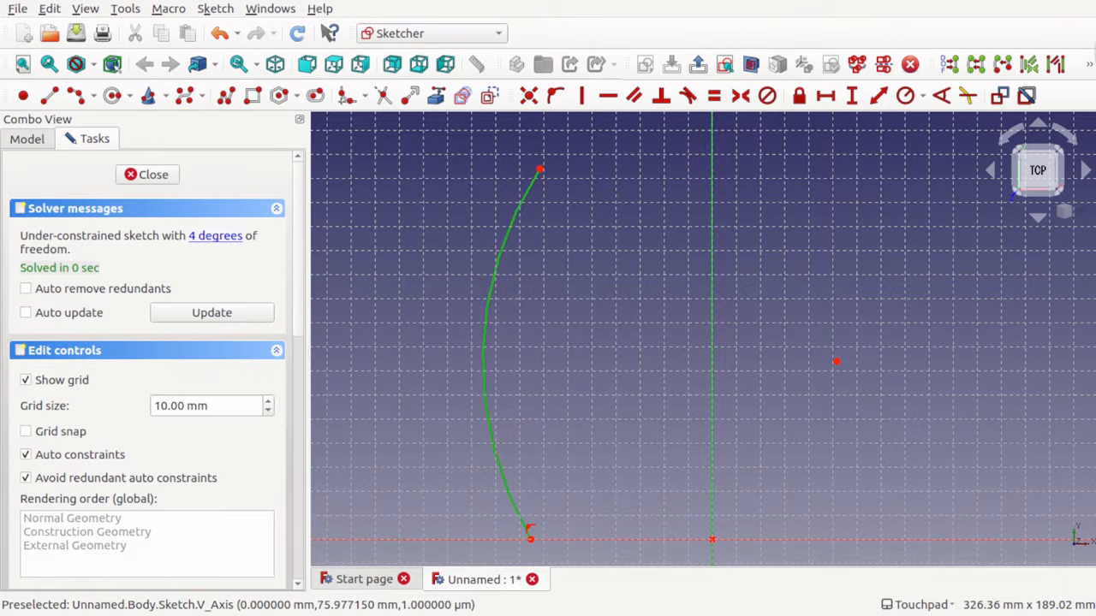
left_click(1088, 61)
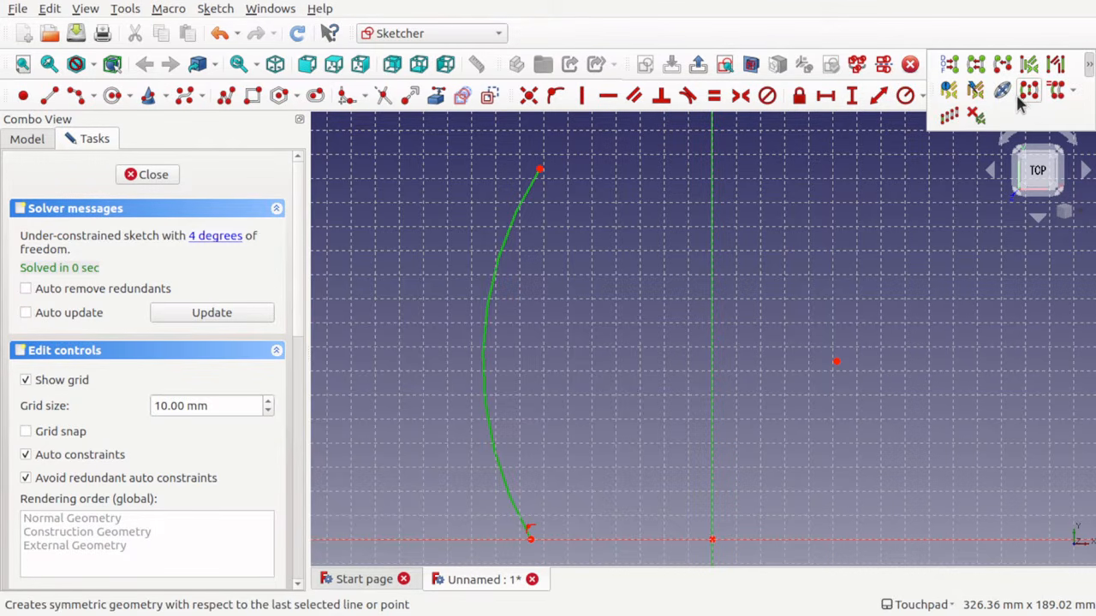
left_click(1022, 92)
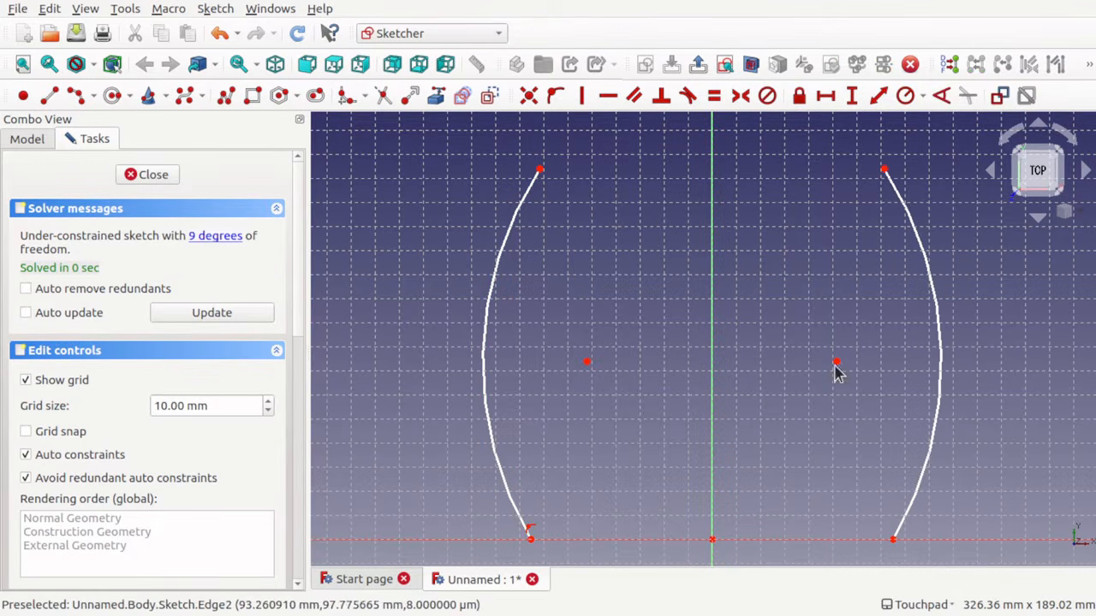
- Apply a horizontal constraint between the upper endpoints of the two arcs
left_click(539, 170)
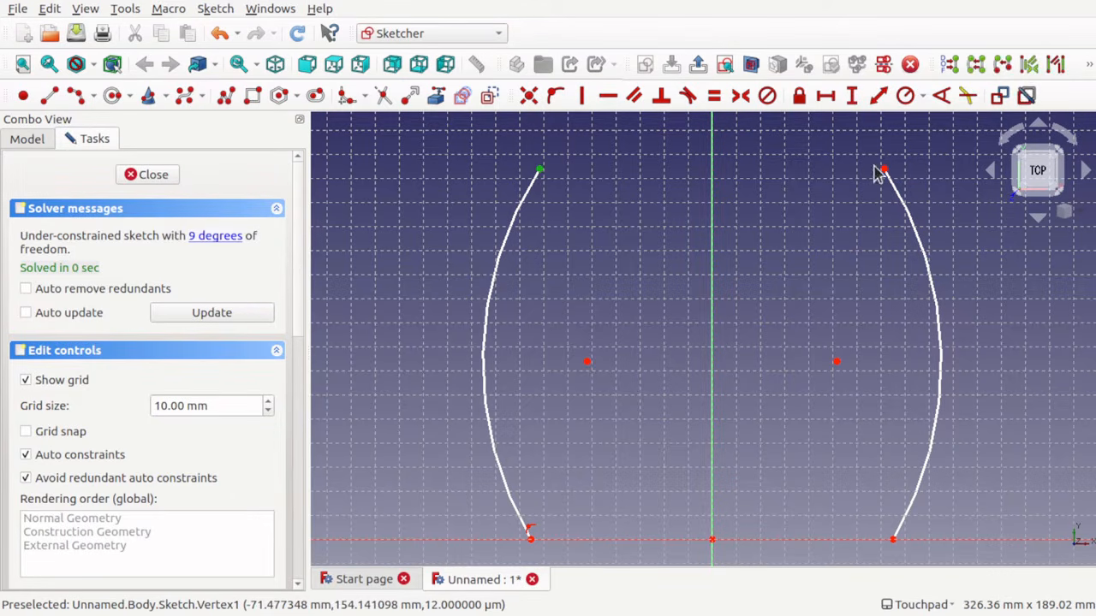
left_click(885, 171)
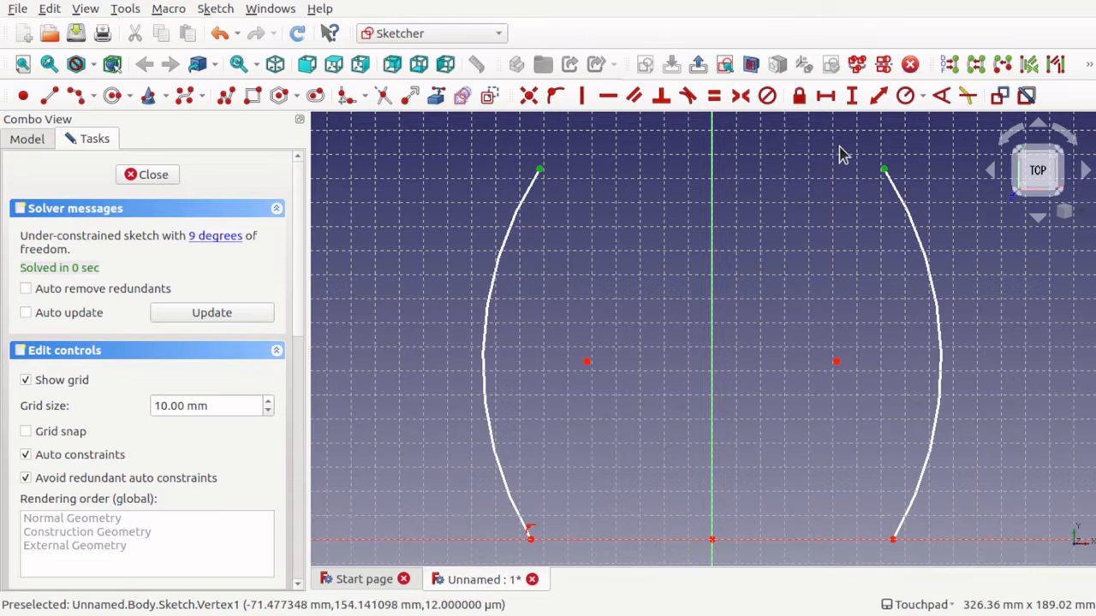
left_click(607, 97)
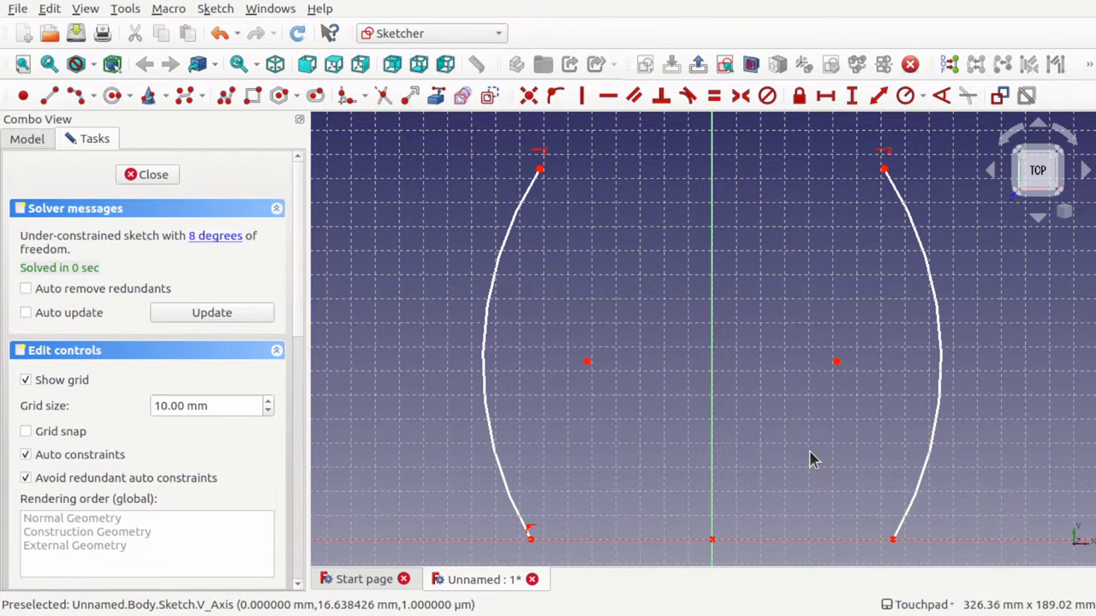
left_click(530, 541)
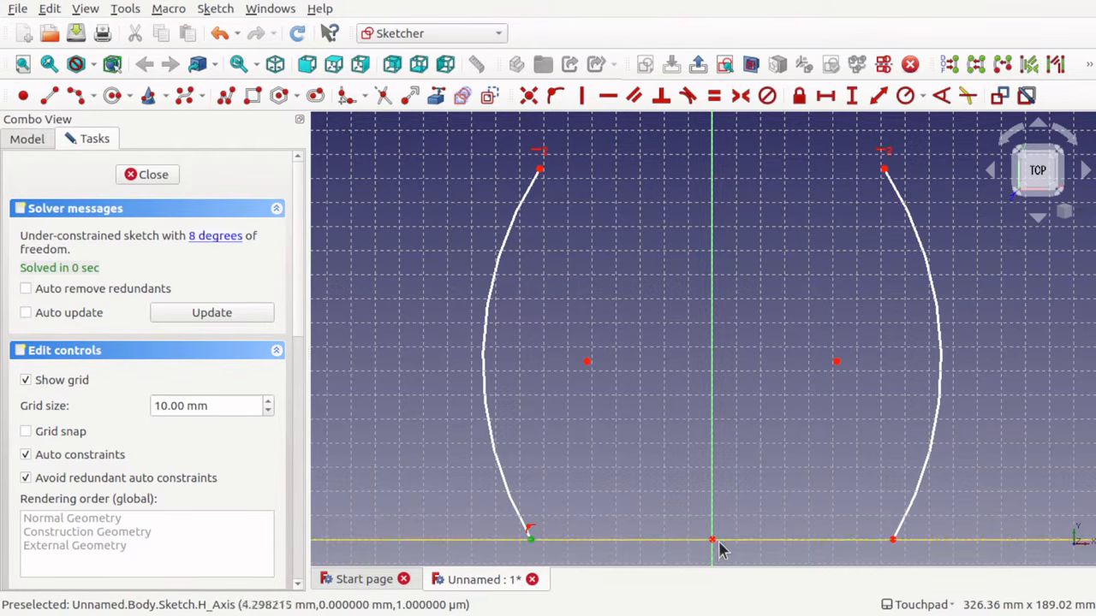
left_click(712, 541)
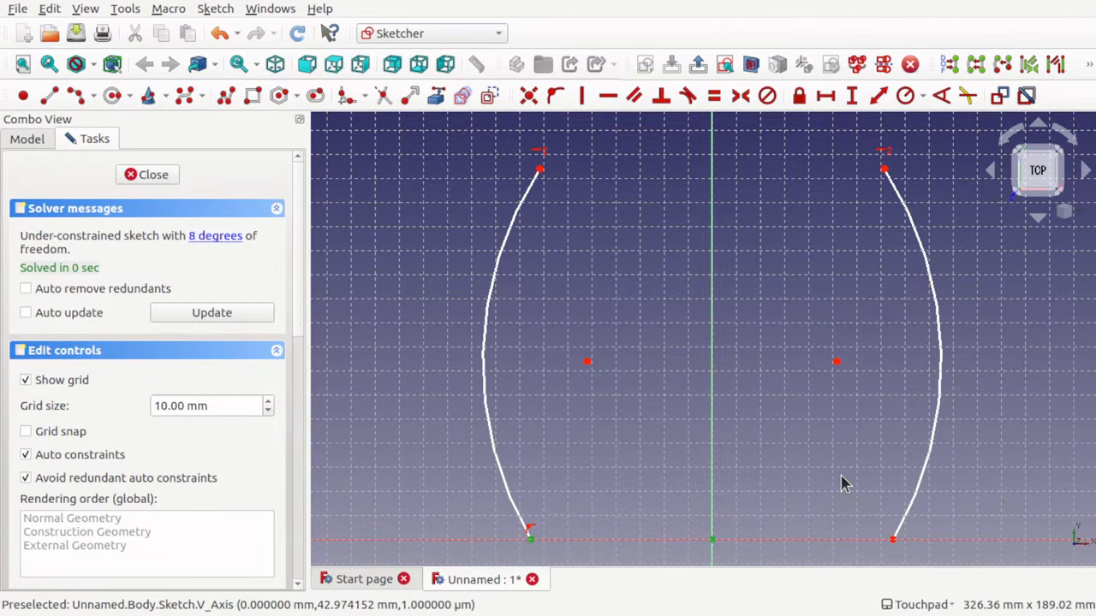
left_click(840, 478)
- Constrain the distance between the center points of the two arcs to 100 mm
left_click(587, 363)
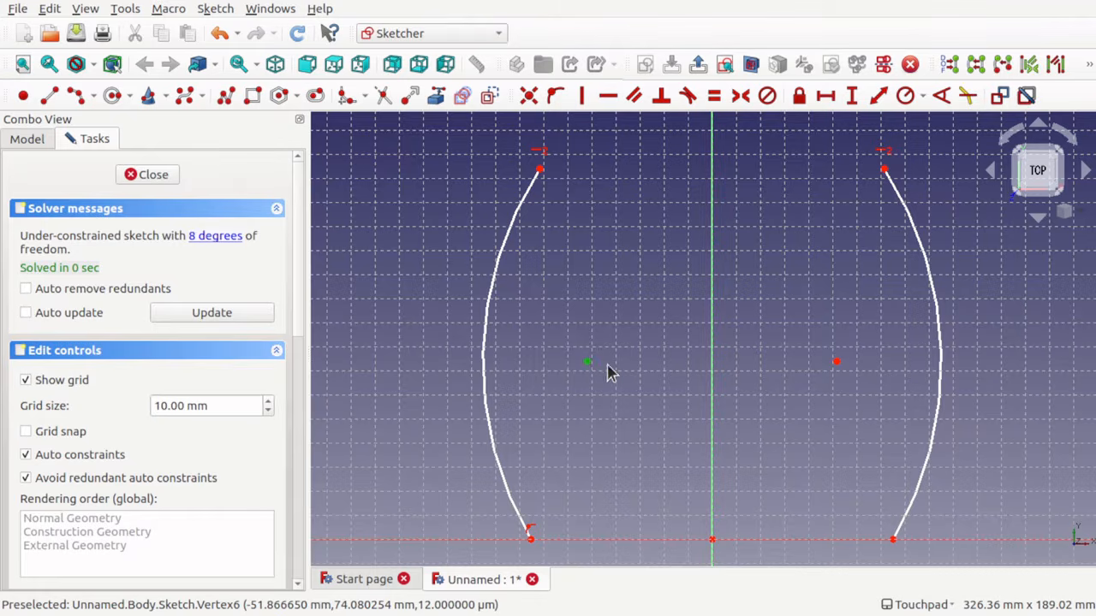
left_click(837, 362)
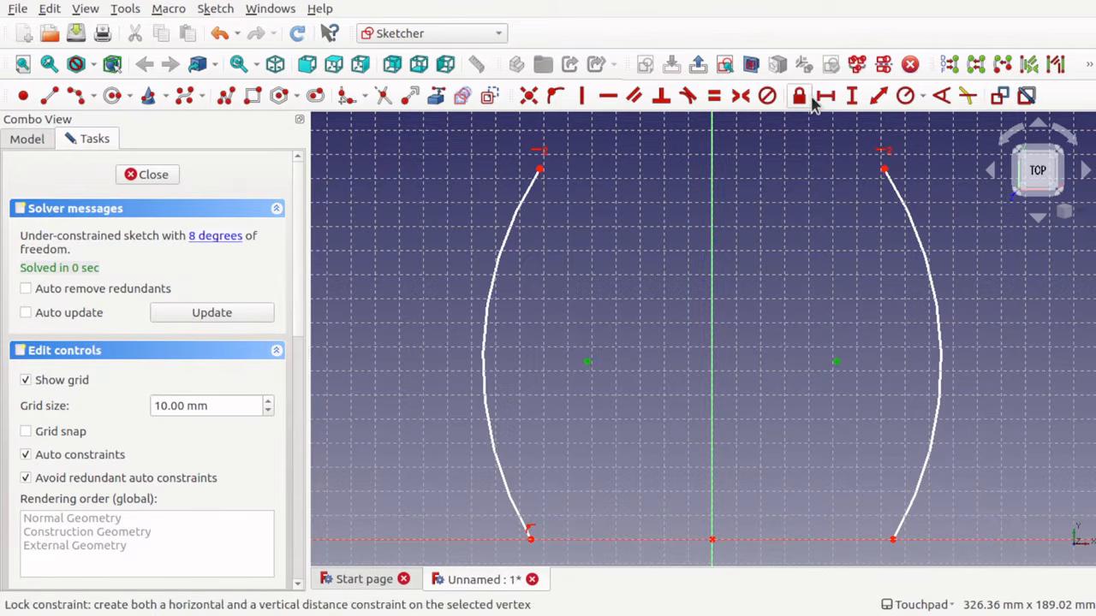
left_click(878, 95)
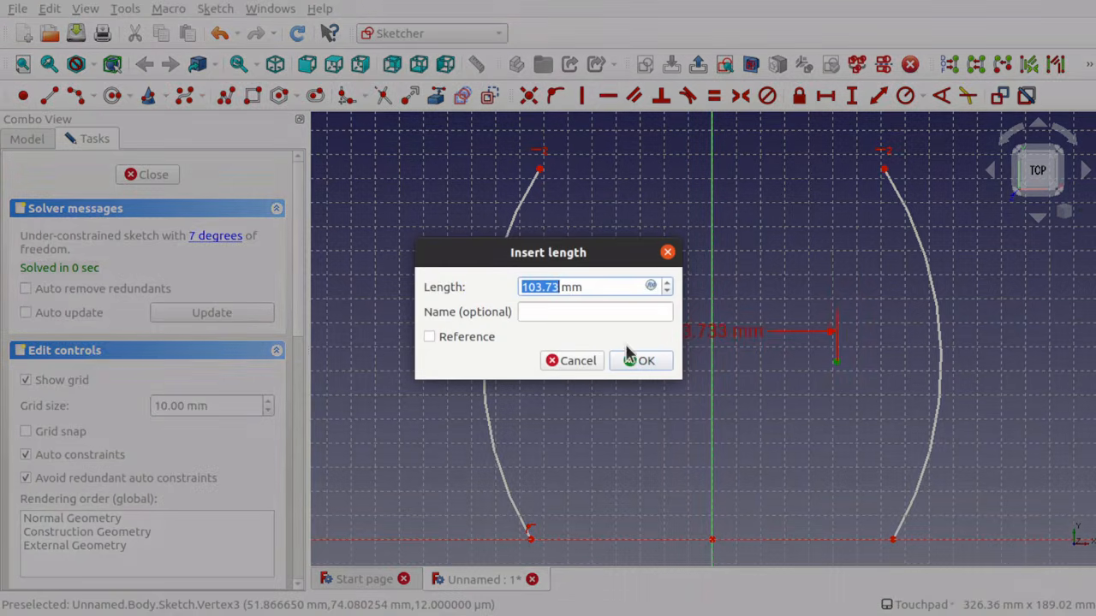
type("1")
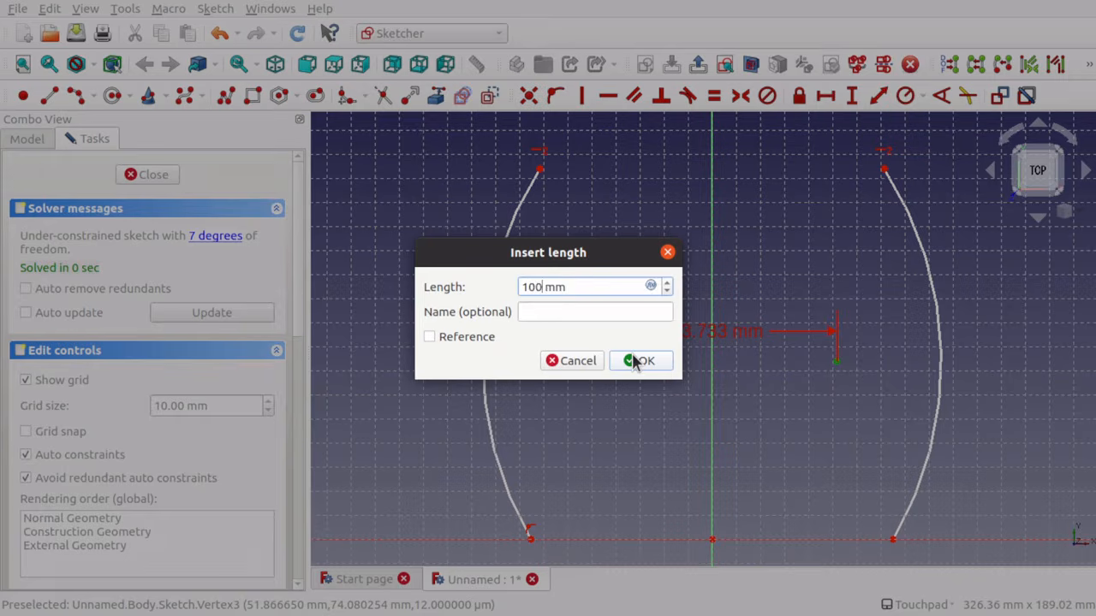
left_click(637, 360)
- Close the sketch containing the two mirrored arcs and return to the Part Design workbench
scroll(777, 408, "down", 4)
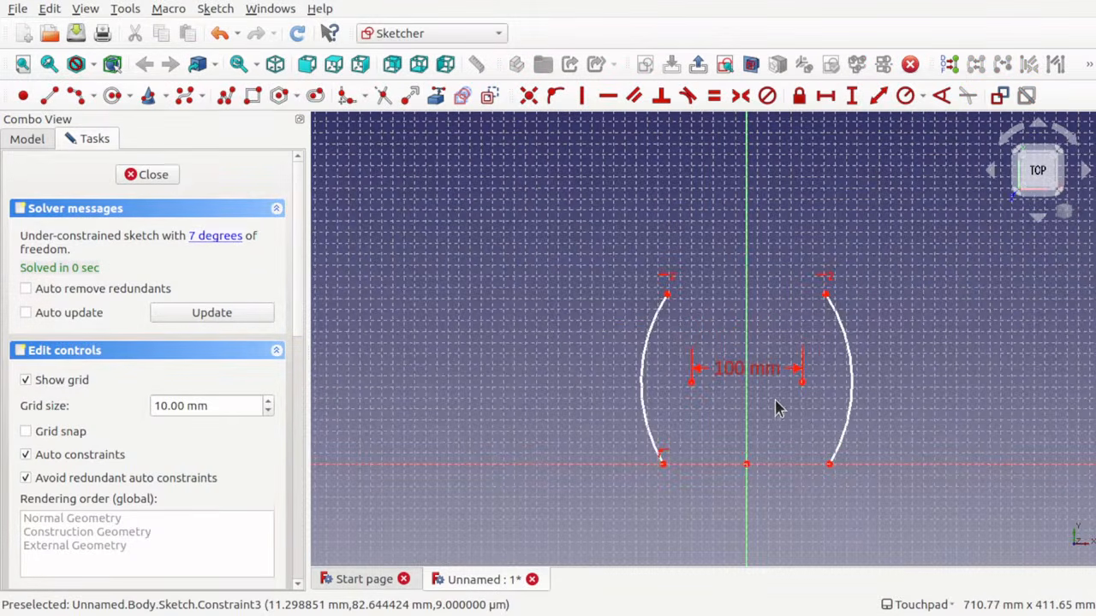
scroll(800, 420, "up", 4)
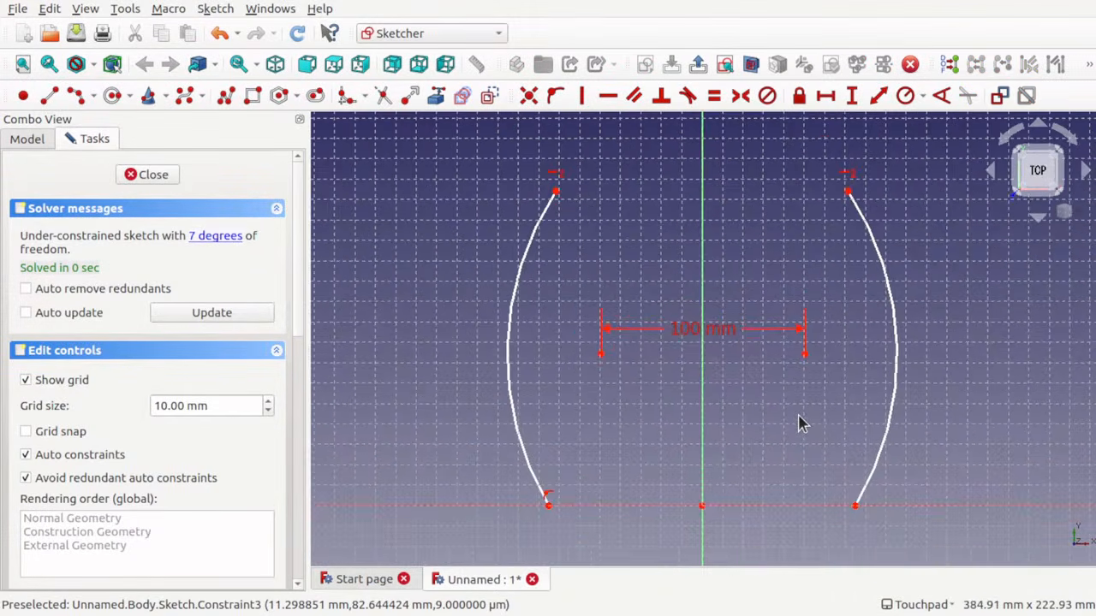
left_click(143, 175)
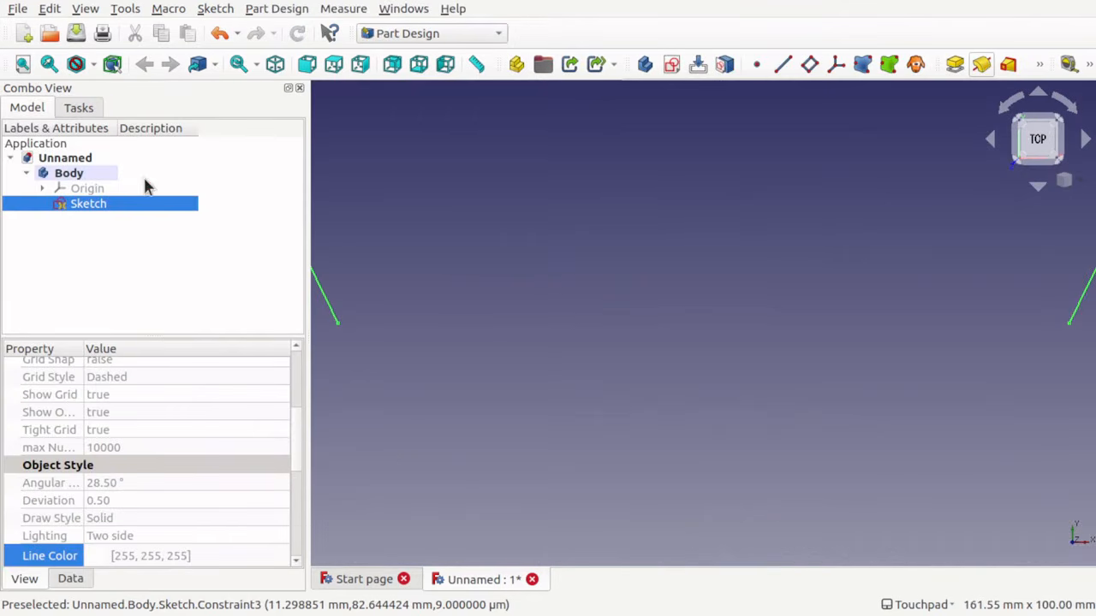
left_click(582, 297)
key("Down")
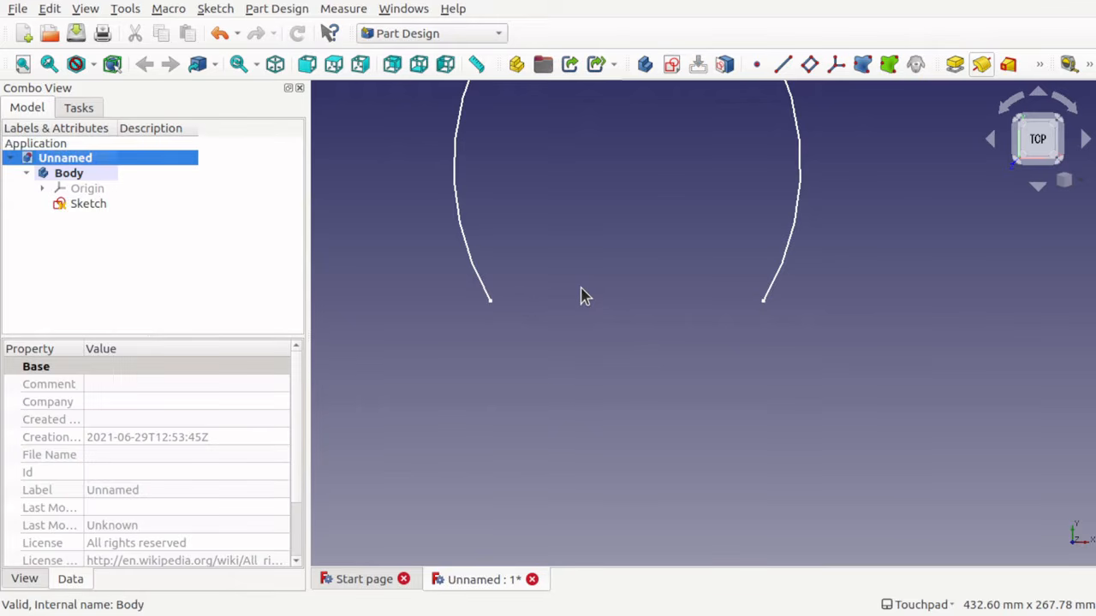
left_click(582, 296)
key("Up")
key("Up")
key("Up")
key("Up")
key("Down")
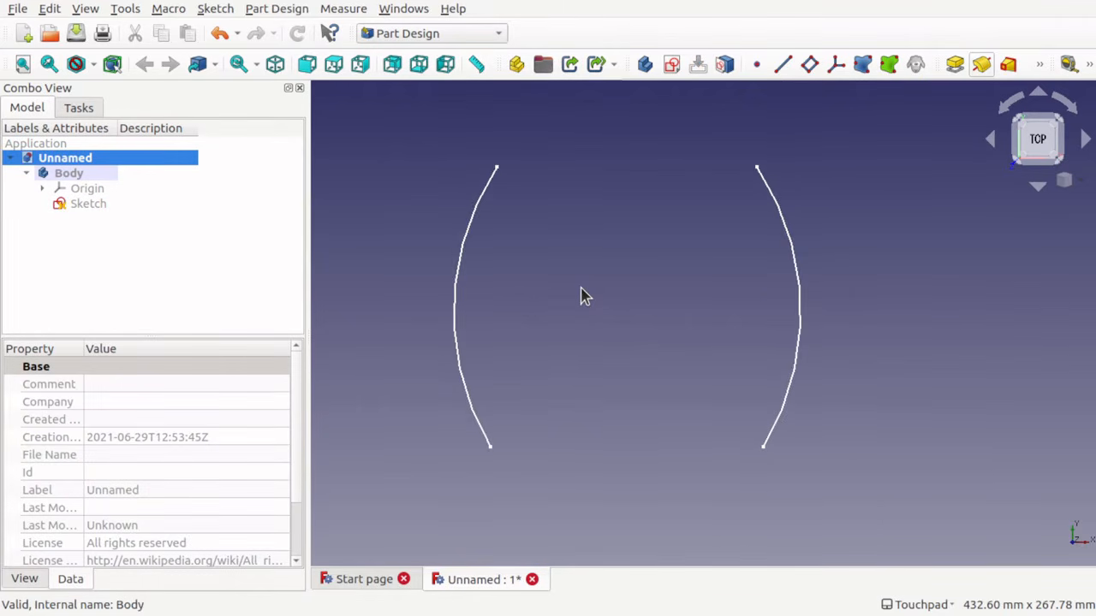
key("Left")
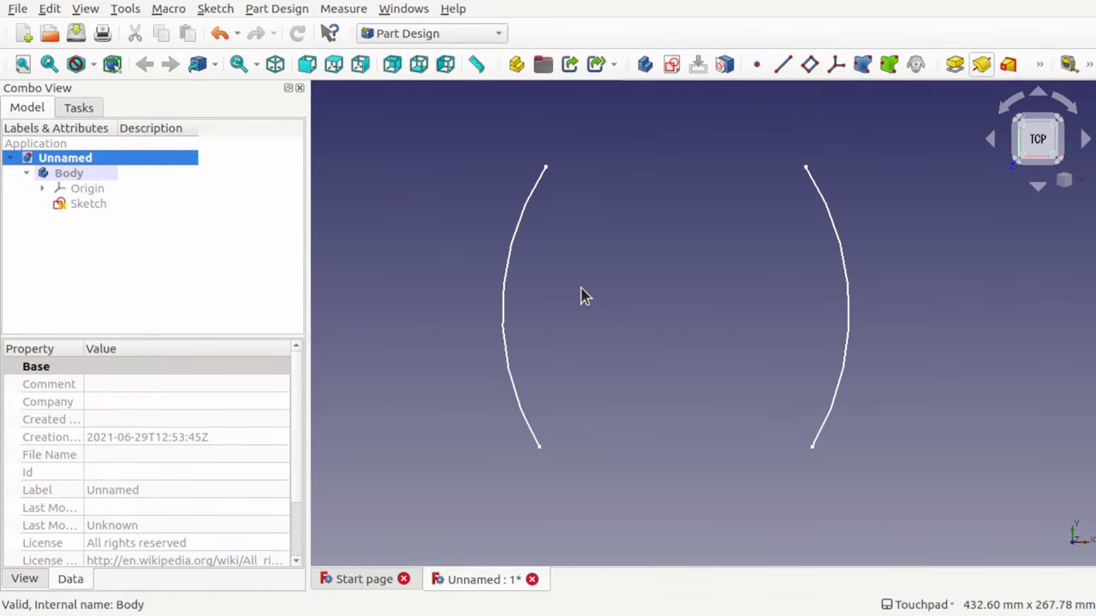
- Set the line color of the arc sketch to the basic violet-blue #5500ff
left_click(95, 204)
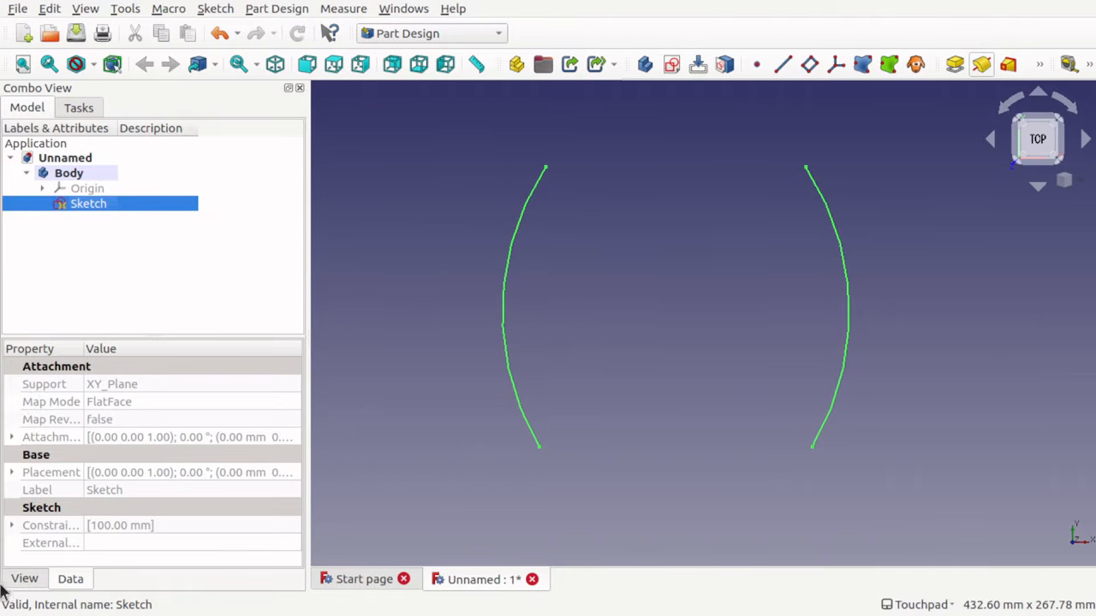
left_click(25, 578)
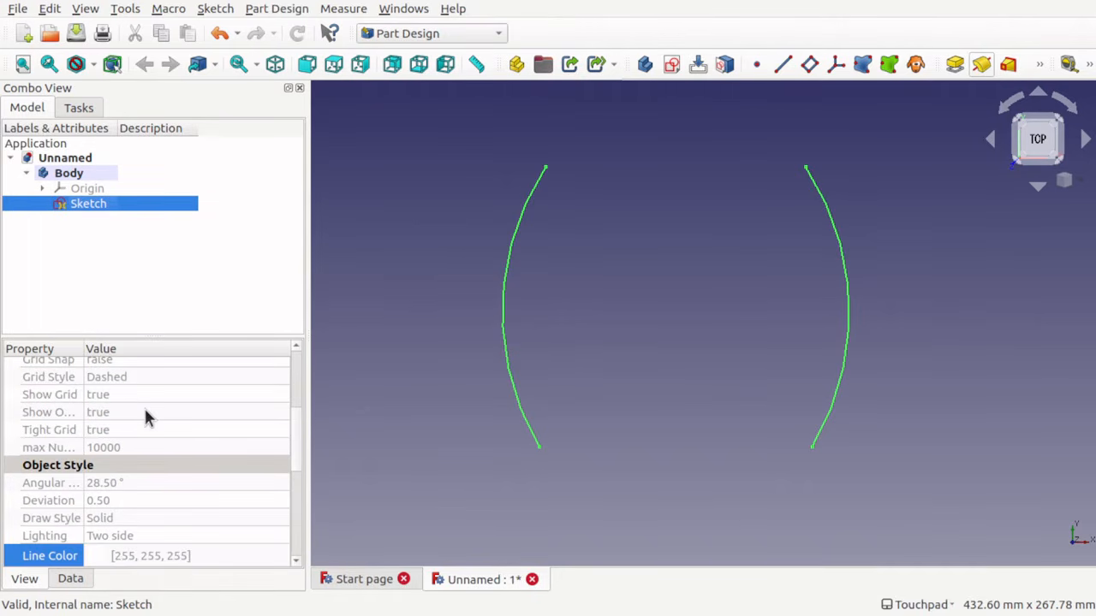
scroll(144, 416, "up", 3)
scroll(143, 416, "down", 8)
scroll(144, 416, "up", 4)
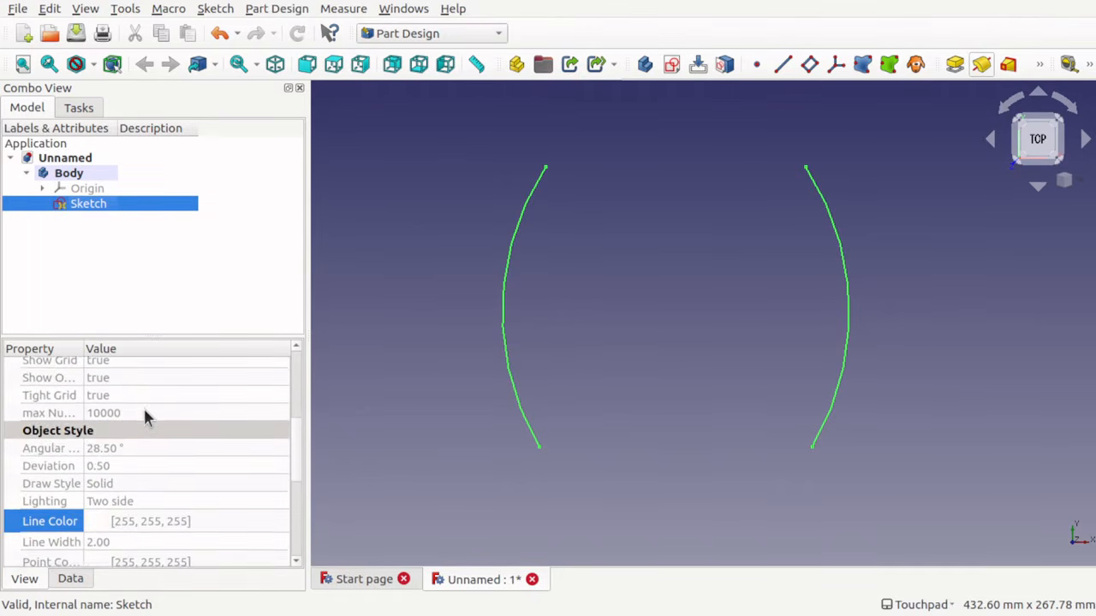
scroll(144, 414, "down", 2)
left_click(231, 486)
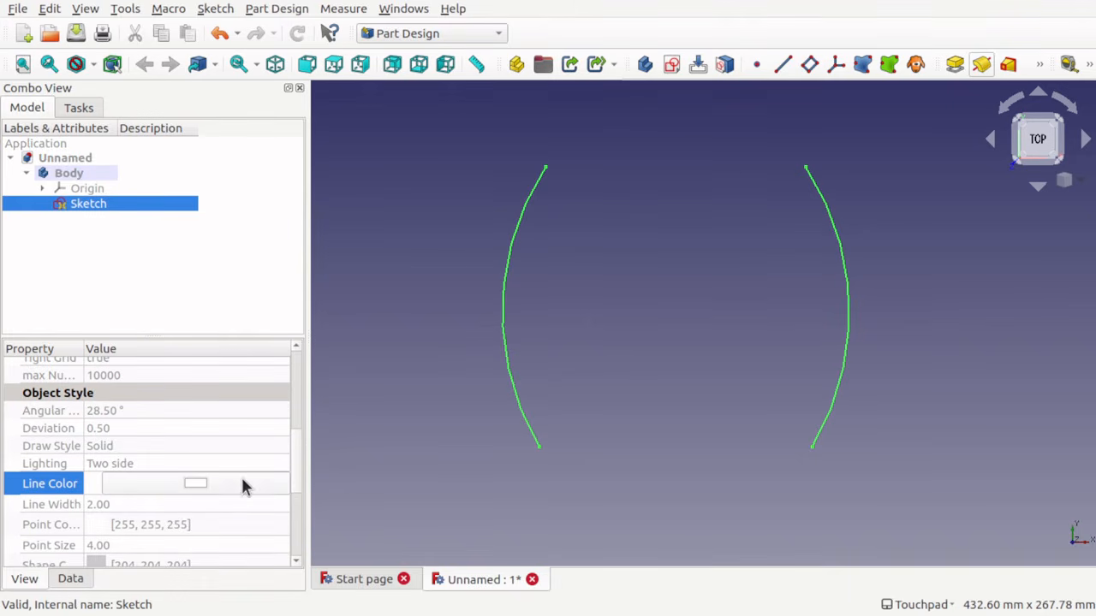
left_click(197, 485)
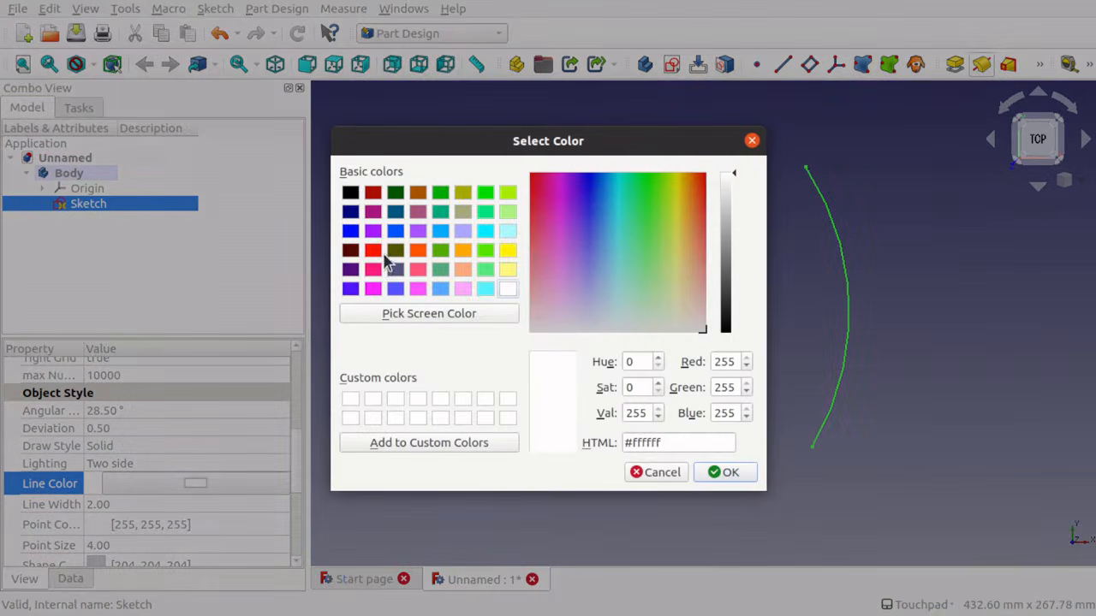
left_click(349, 289)
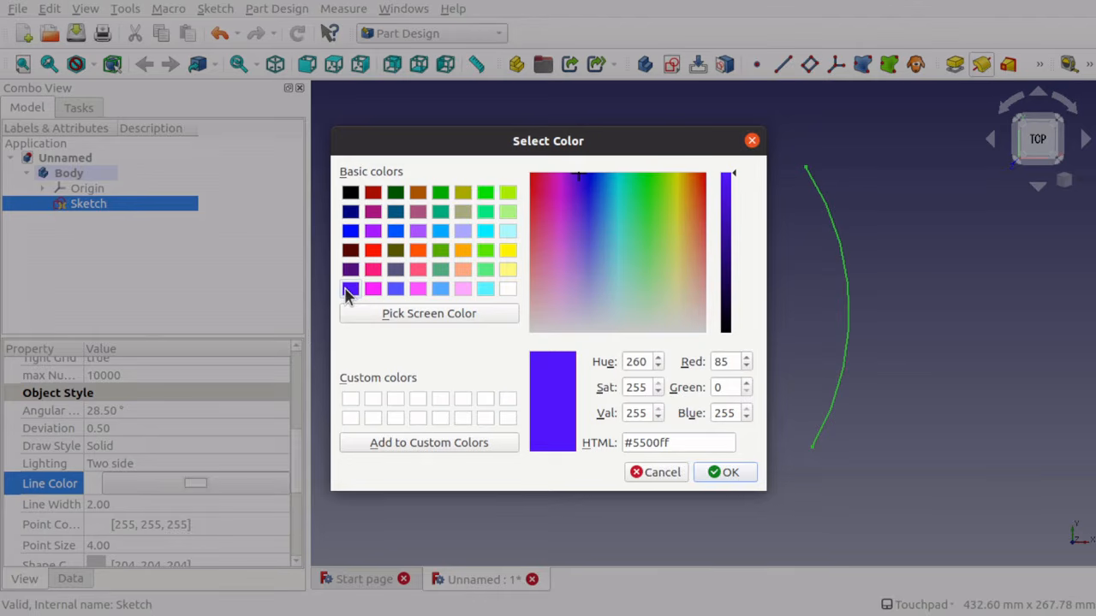
left_click(726, 473)
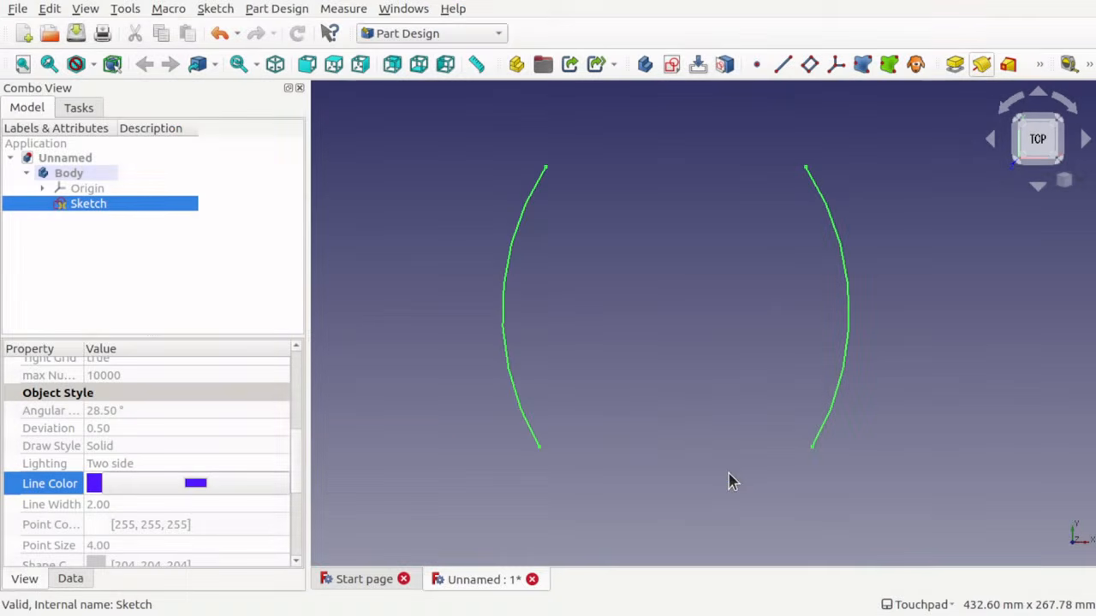
left_click(656, 302)
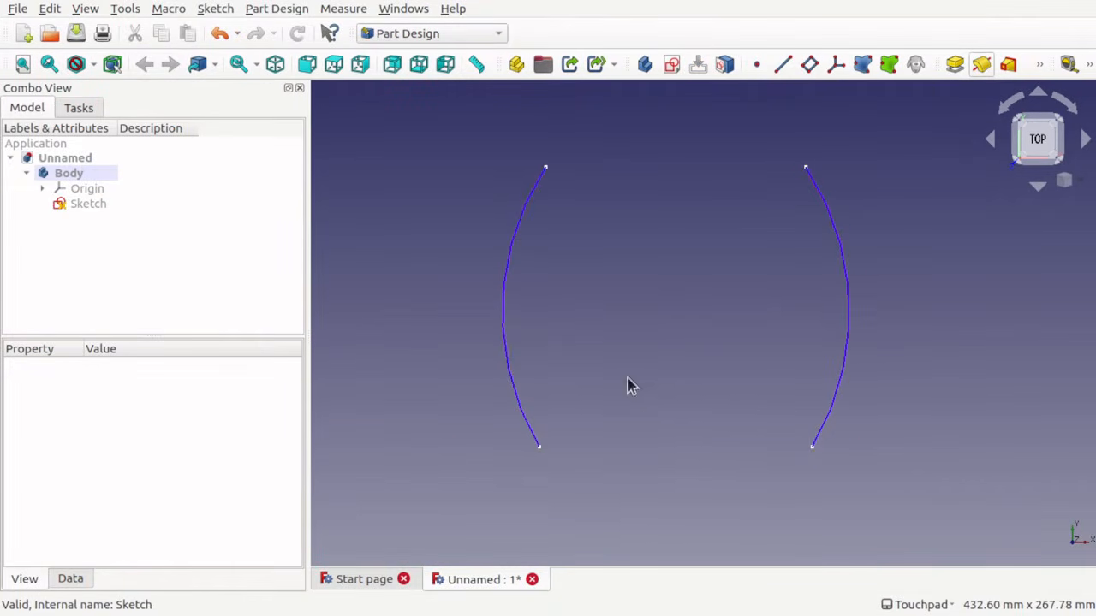
- Create a new sketch on the body's XZ base plane
scroll(634, 302, "down", 3)
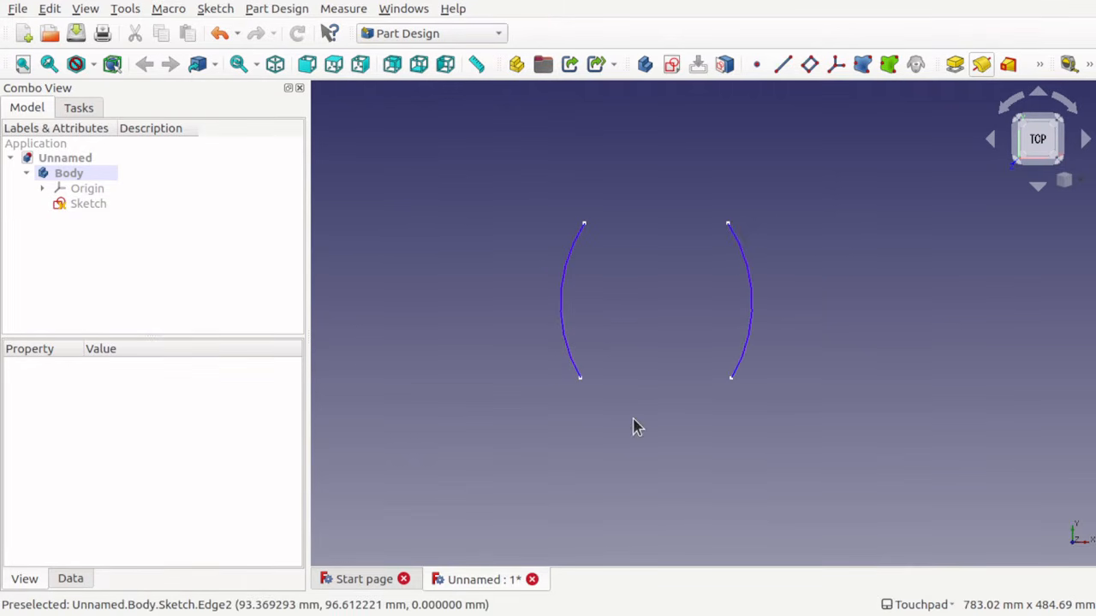
scroll(669, 347, "up", 3)
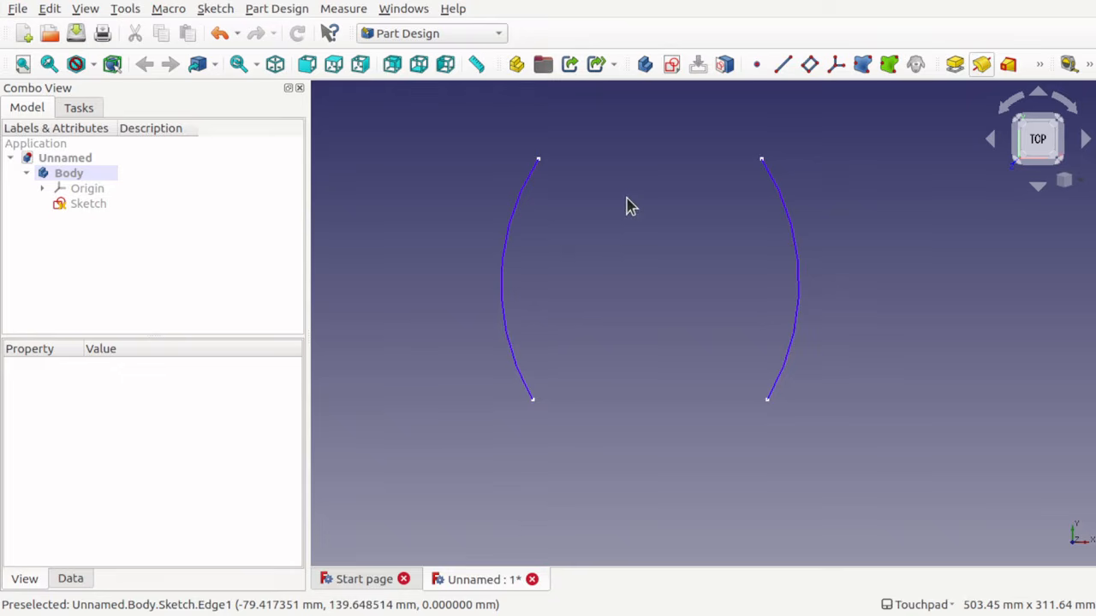
left_click(669, 70)
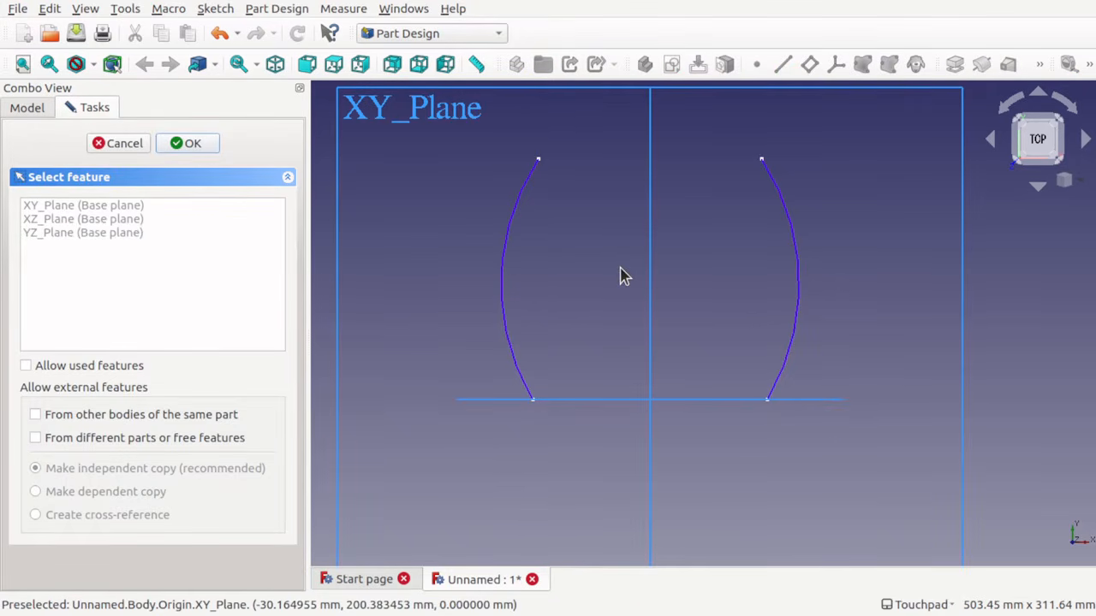
left_click_drag(620, 268, 627, 168, "shift")
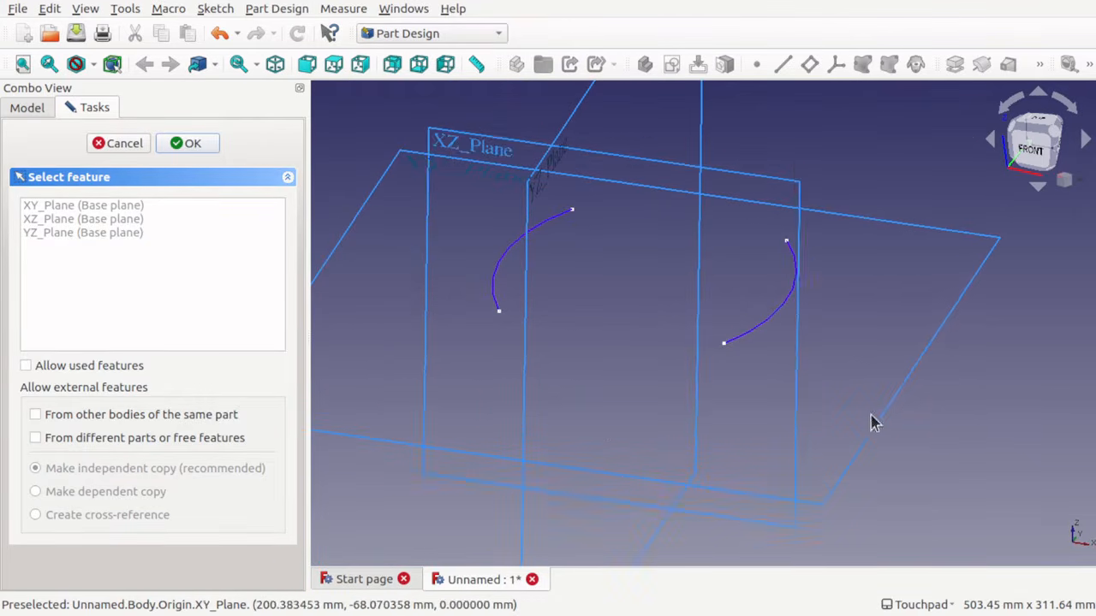
left_click_drag(873, 420, 731, 393, "shift")
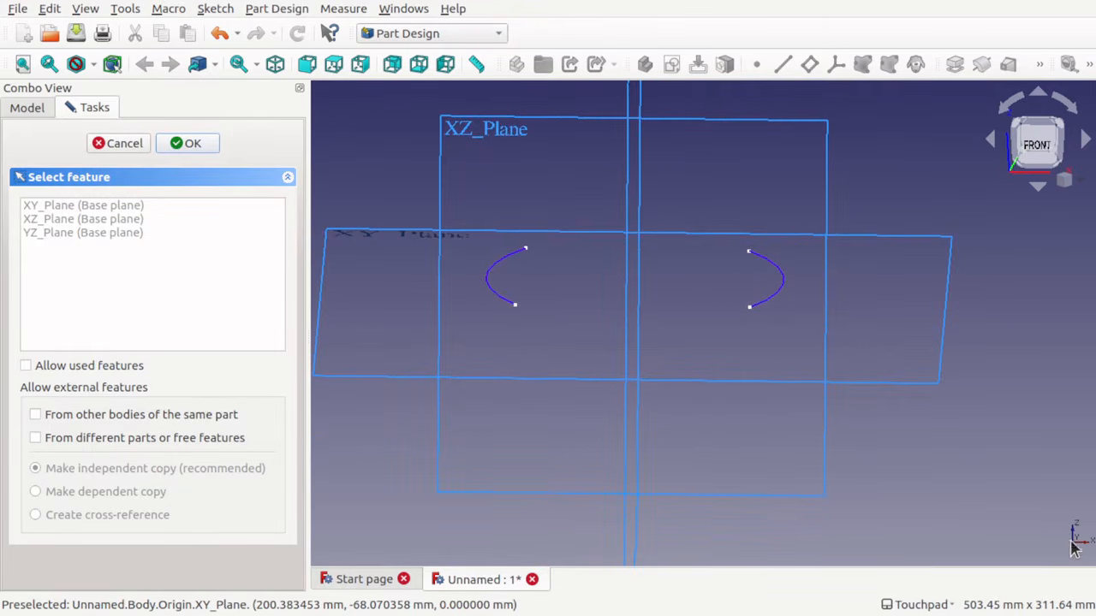
left_click_drag(680, 343, 676, 336, "shift")
left_click_drag(673, 333, 695, 346, "alt")
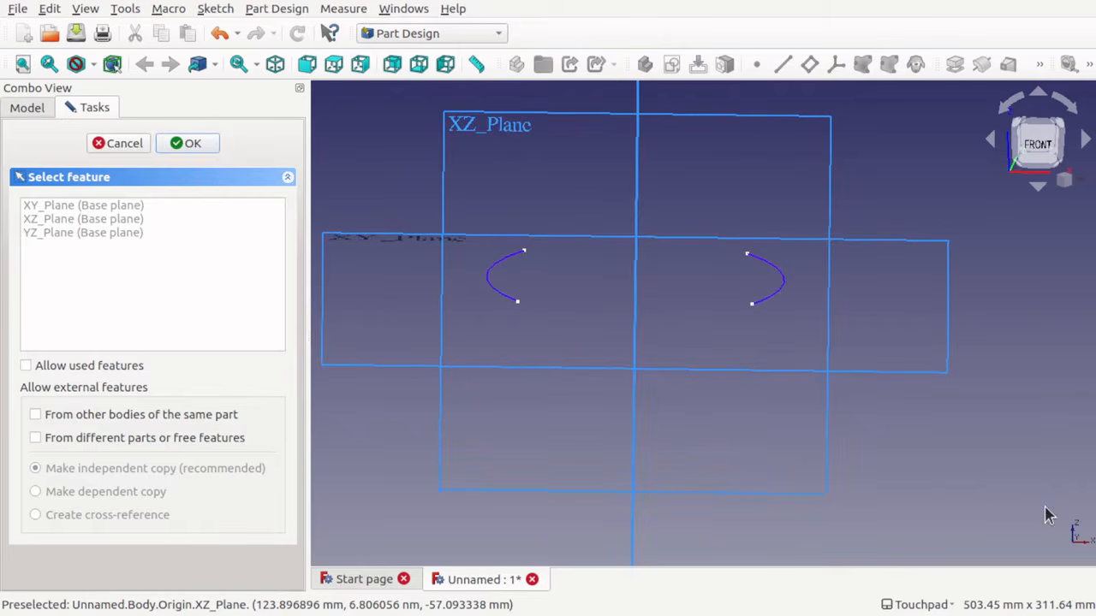
left_click(1033, 158)
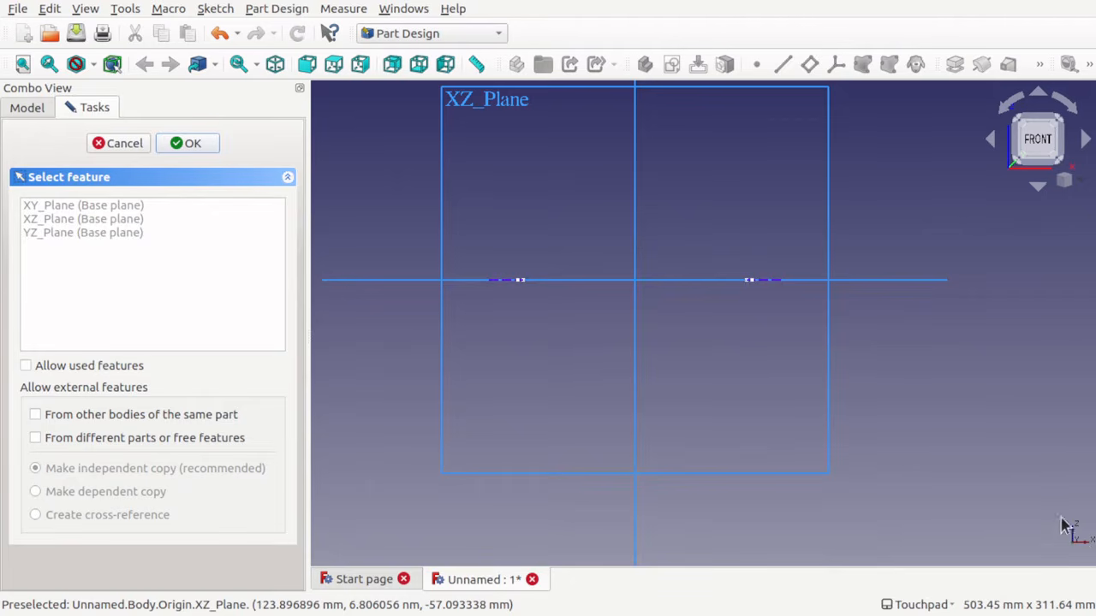
left_click(489, 105)
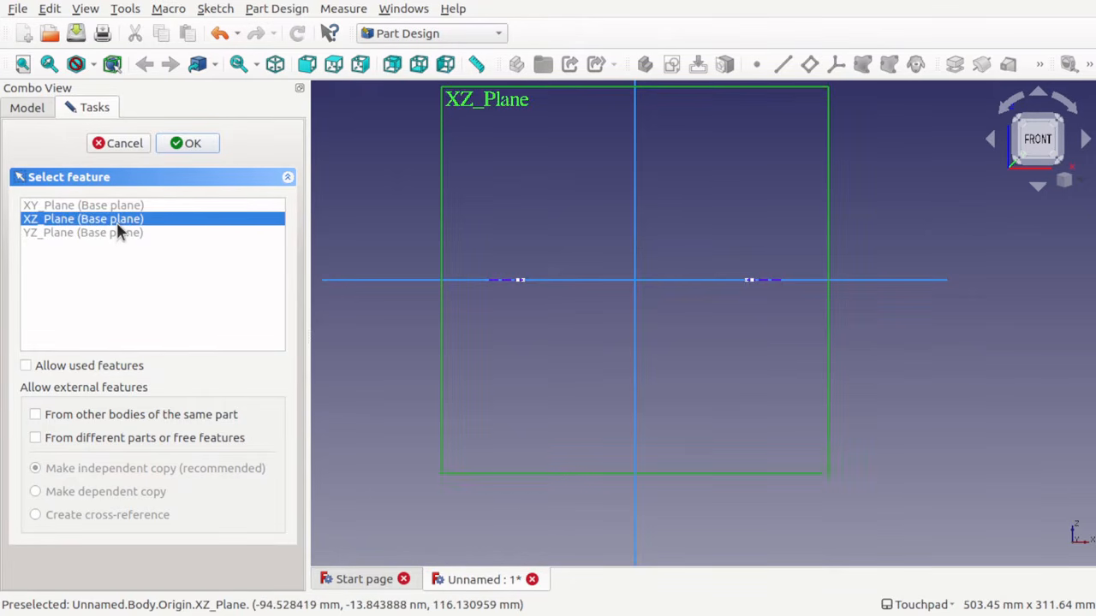
left_click(190, 148)
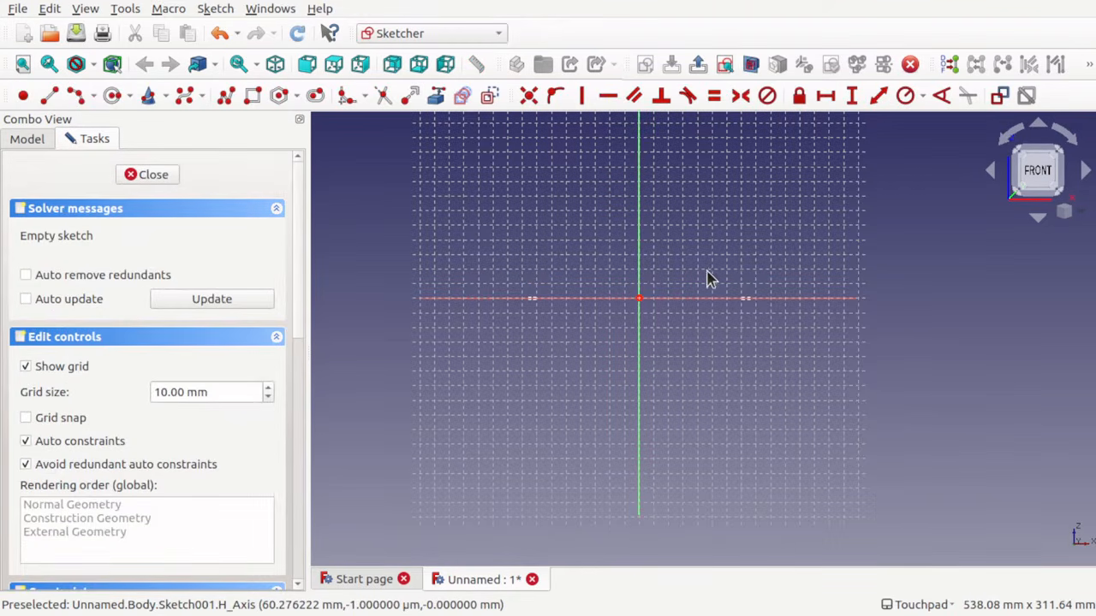
- Try to link the left arc into the new sketch as external geometry and delete the resulting projected line
mouse_move(708, 255)
middle_mouse_down()
mouse_move(684, 294)
mouse_move(697, 315)
middle_mouse_up()
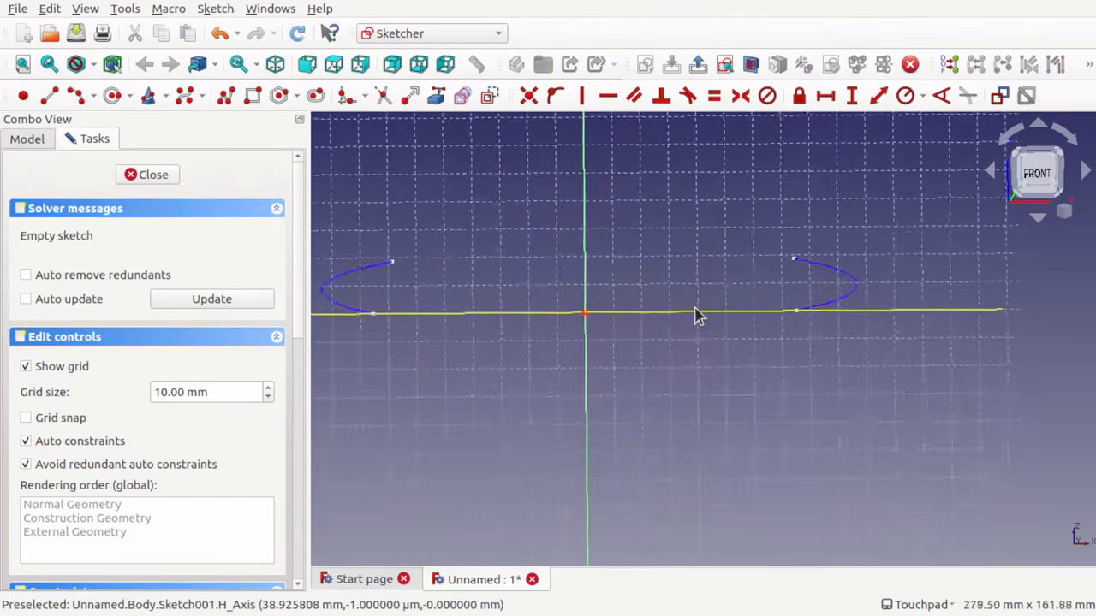
mouse_move(895, 300)
middle_mouse_down()
mouse_move(814, 287)
mouse_move(636, 323)
mouse_move(727, 367)
middle_mouse_up()
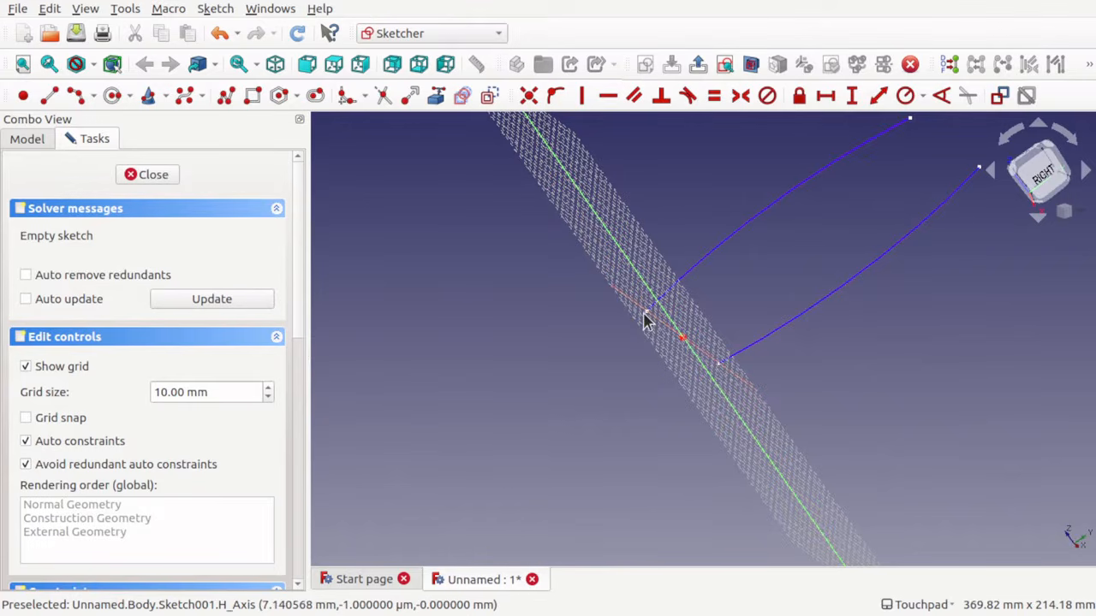
mouse_move(646, 321)
middle_mouse_down()
mouse_move(692, 334)
mouse_move(819, 299)
mouse_move(843, 311)
mouse_move(754, 385)
mouse_move(719, 391)
mouse_move(505, 272)
middle_mouse_up()
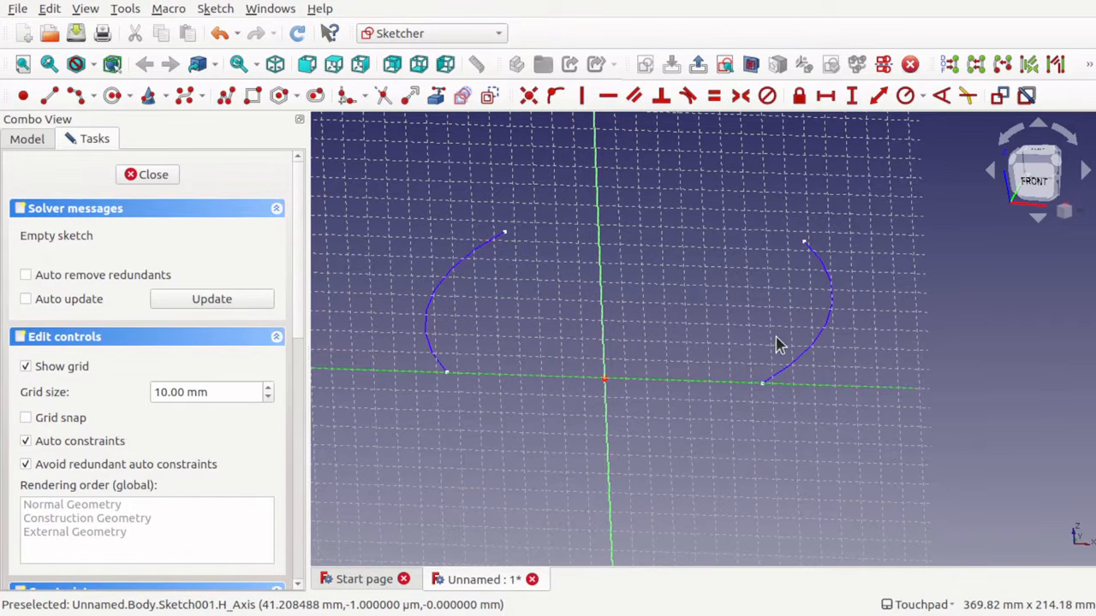
mouse_move(560, 396)
middle_mouse_down()
mouse_move(570, 380)
mouse_move(437, 399)
middle_mouse_up()
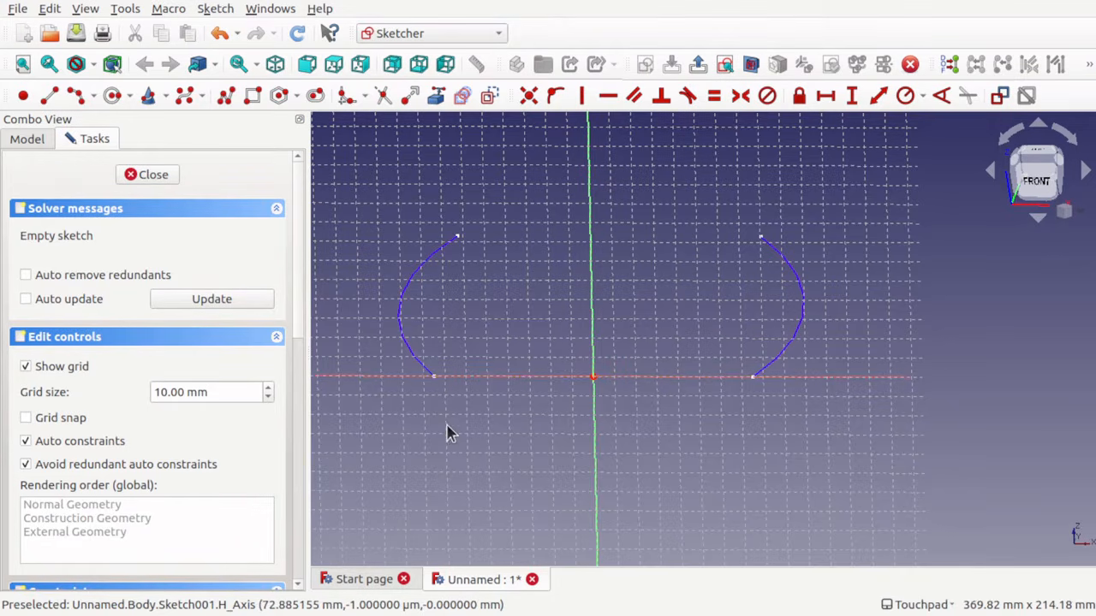
scroll(501, 320, "up", 1)
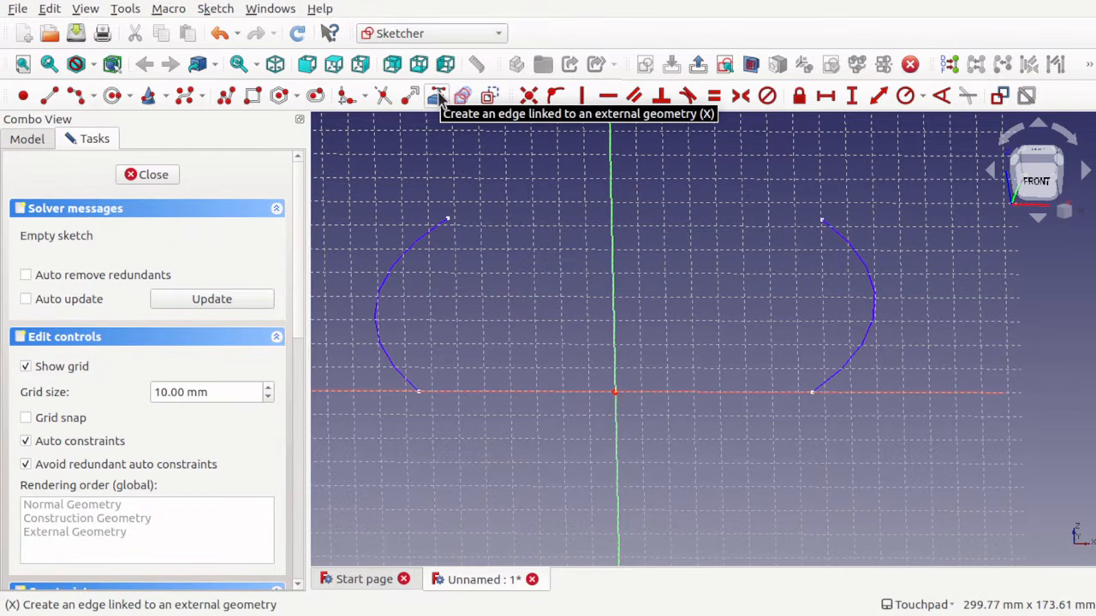
left_click(214, 8)
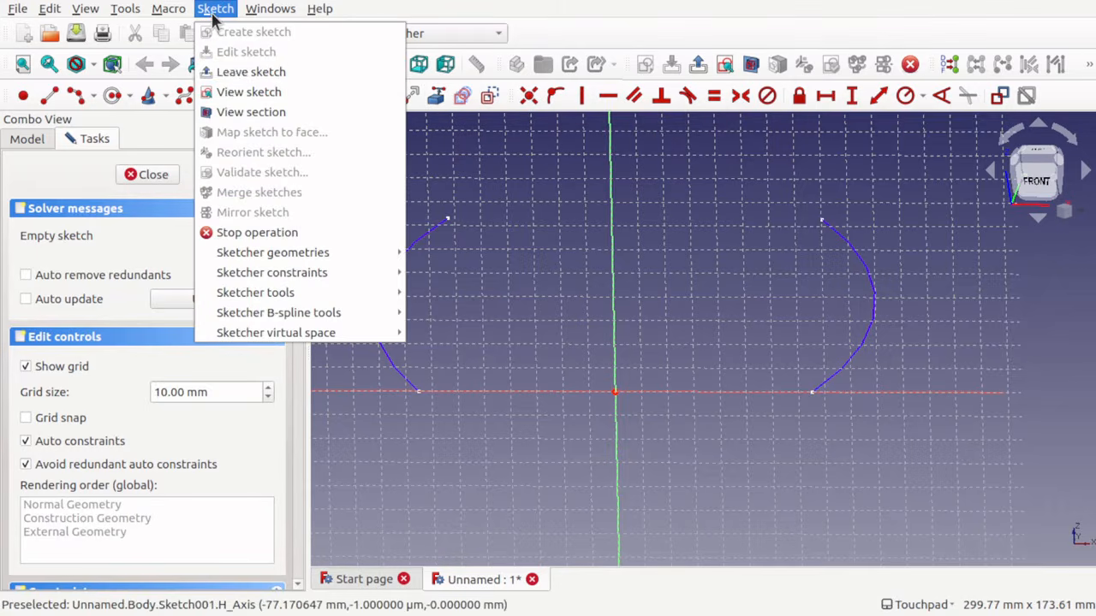
mouse_move(339, 253)
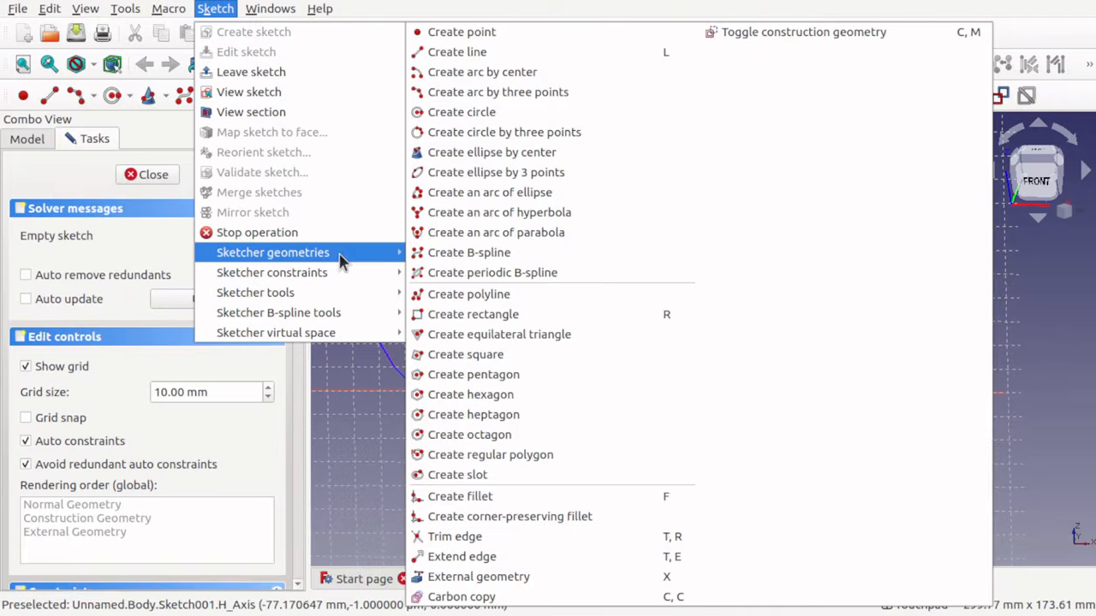
left_click(347, 445)
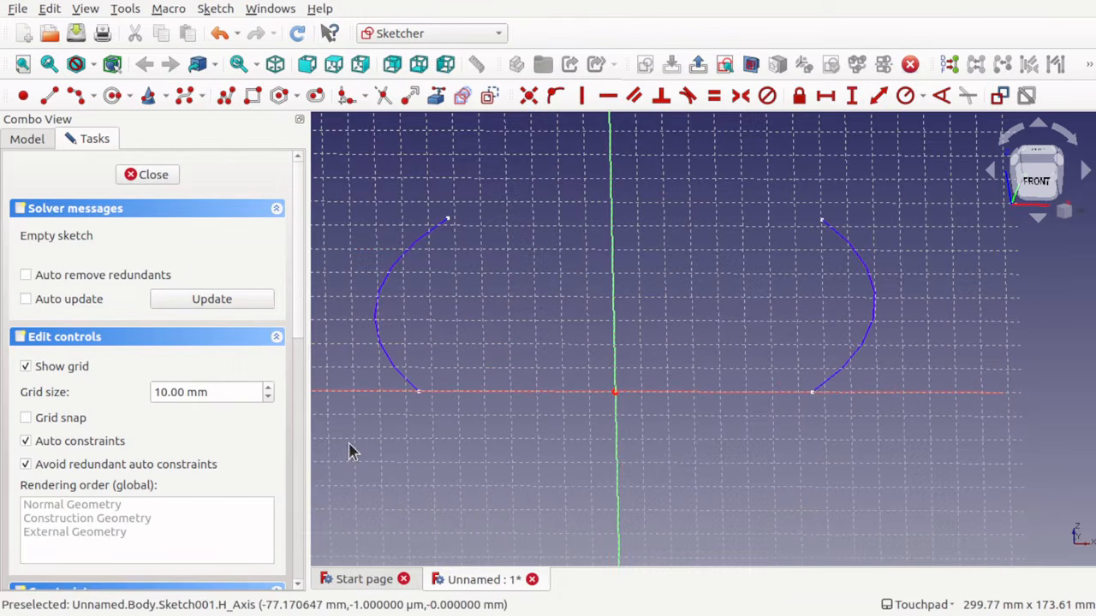
left_click(439, 97)
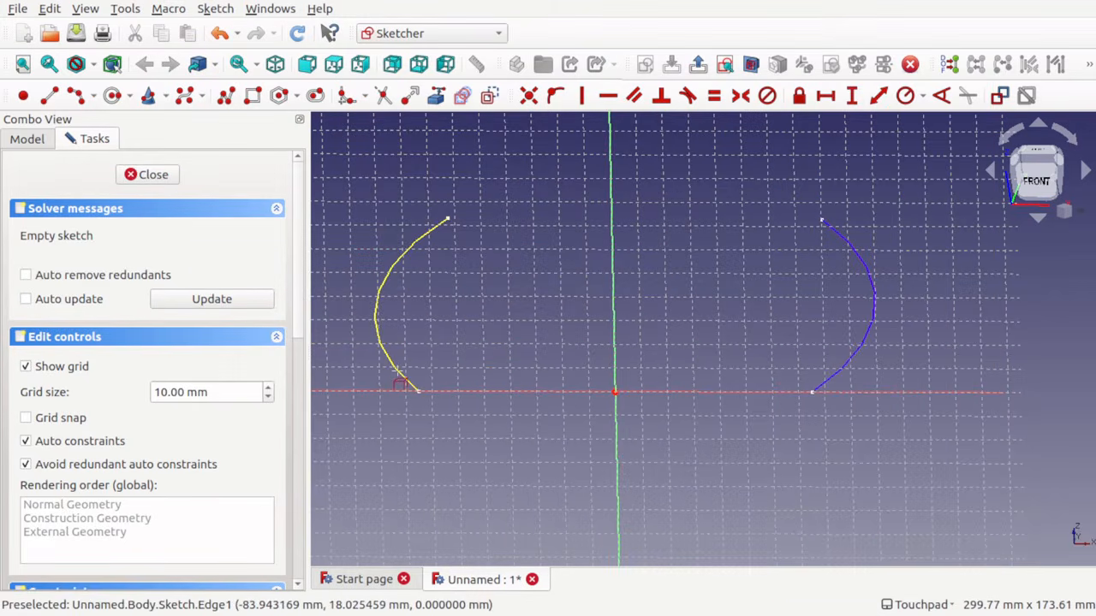
left_click(397, 381)
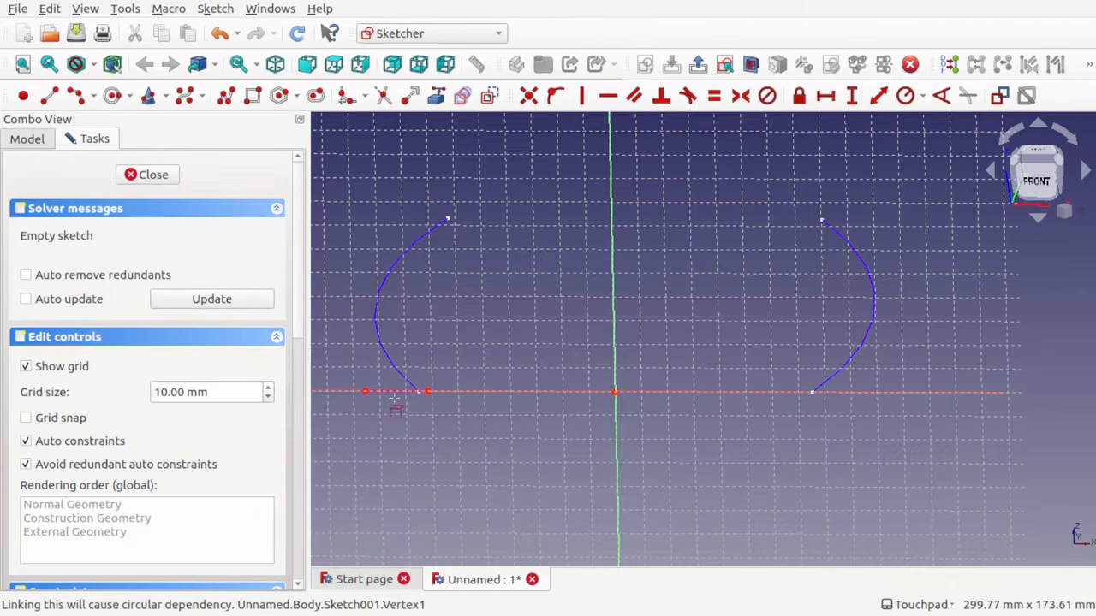
scroll(417, 393, "up", 5)
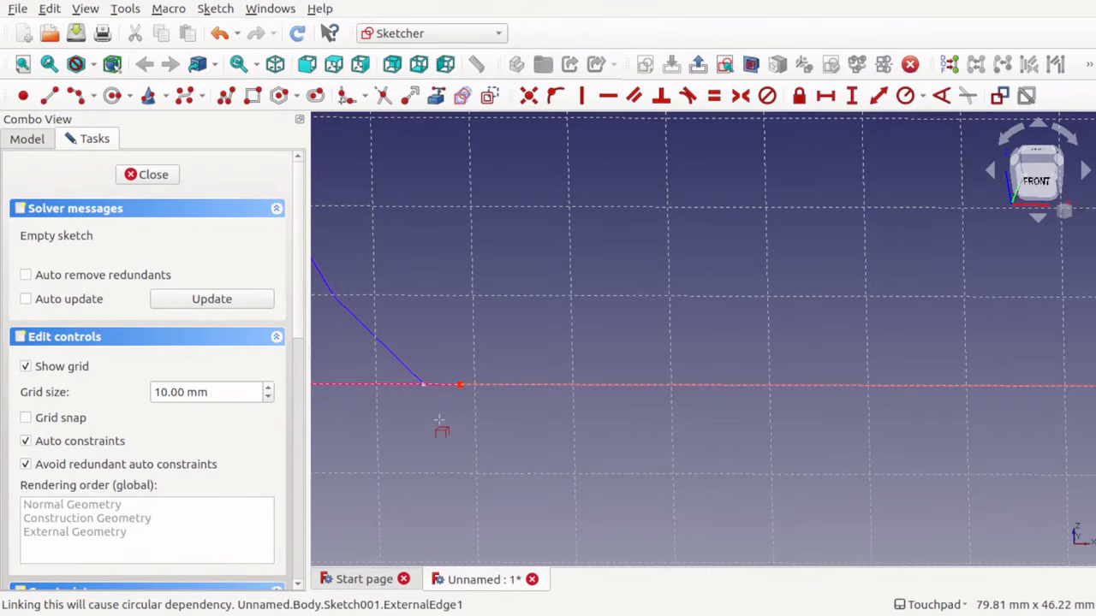
scroll(438, 419, "down", 4)
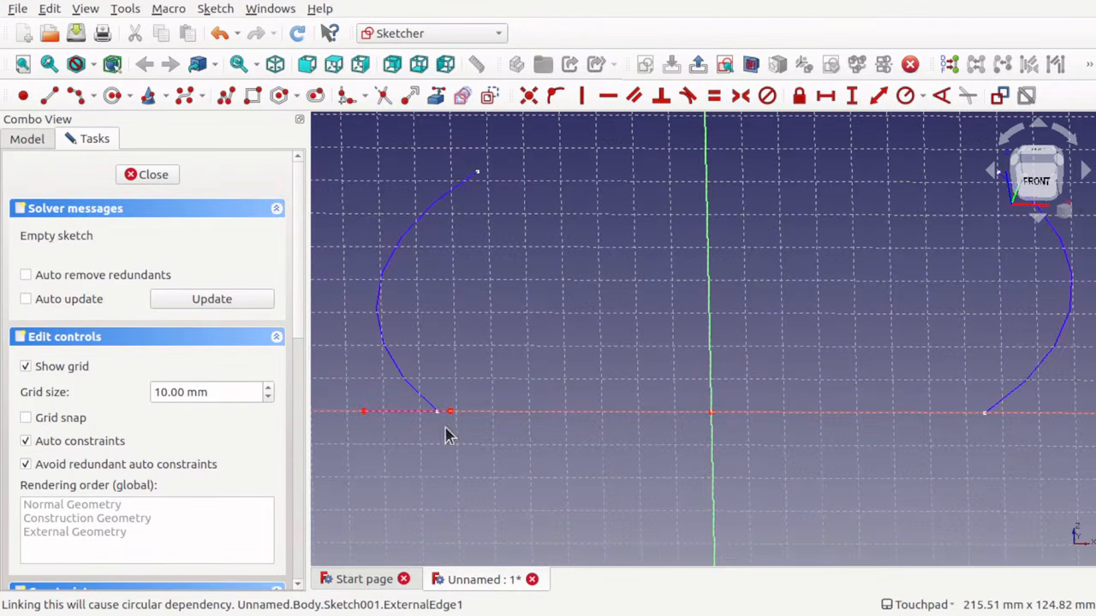
key("Delete")
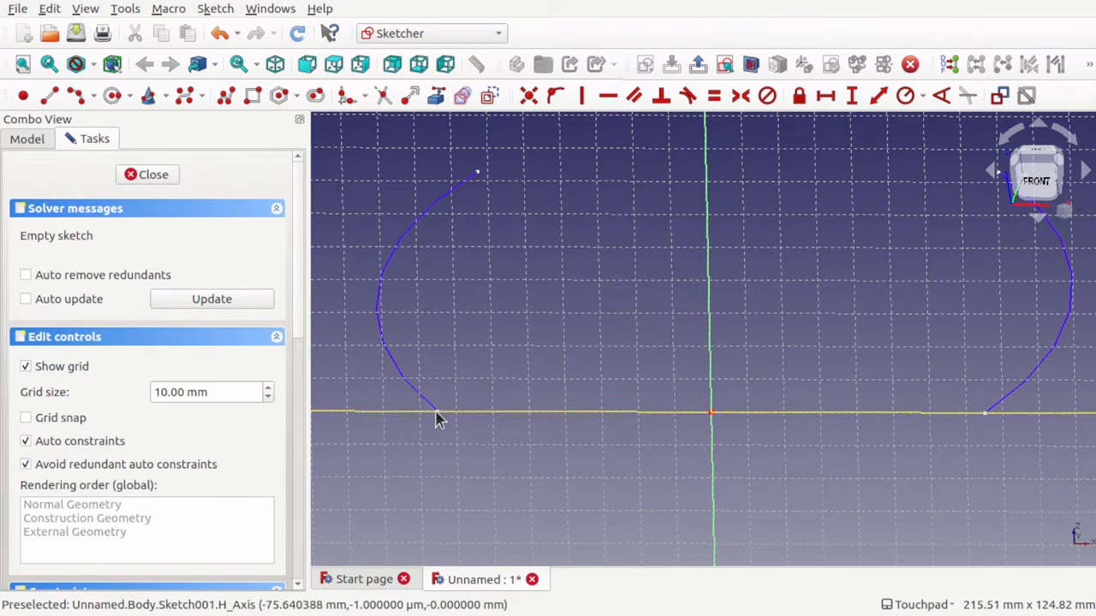
- Set the point size of the arc sketch to 7.00
left_click(28, 138)
left_click(85, 239)
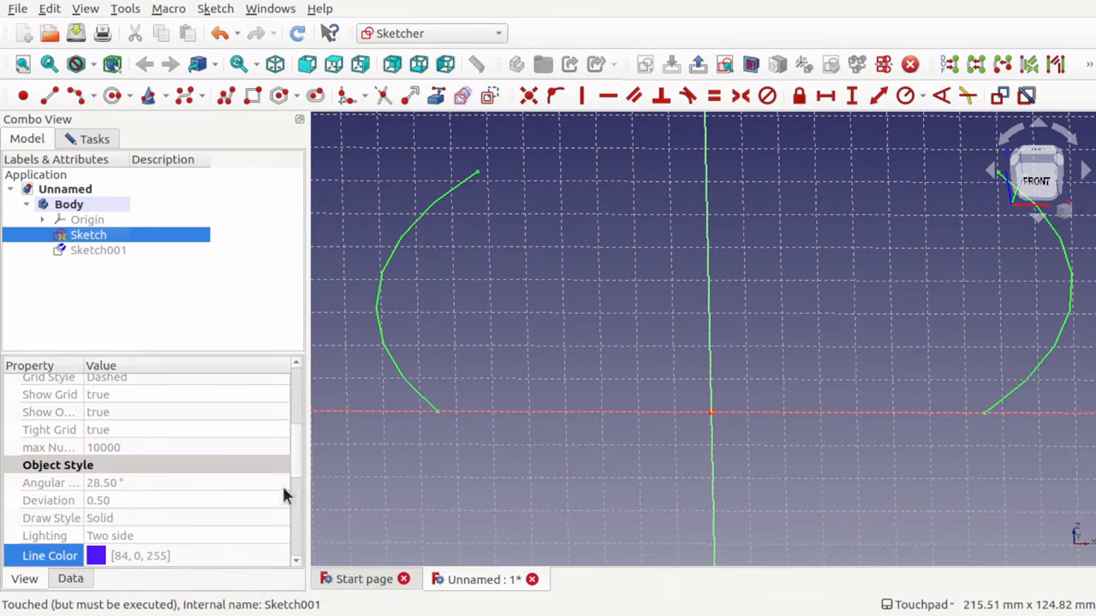
left_click_drag(294, 464, 296, 500)
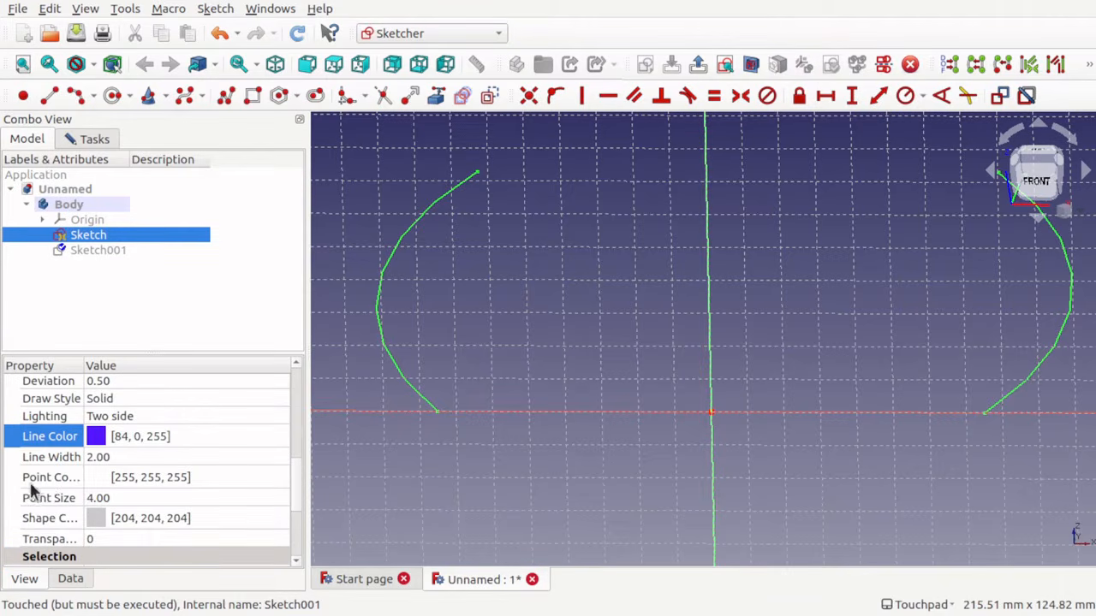
left_click(134, 497)
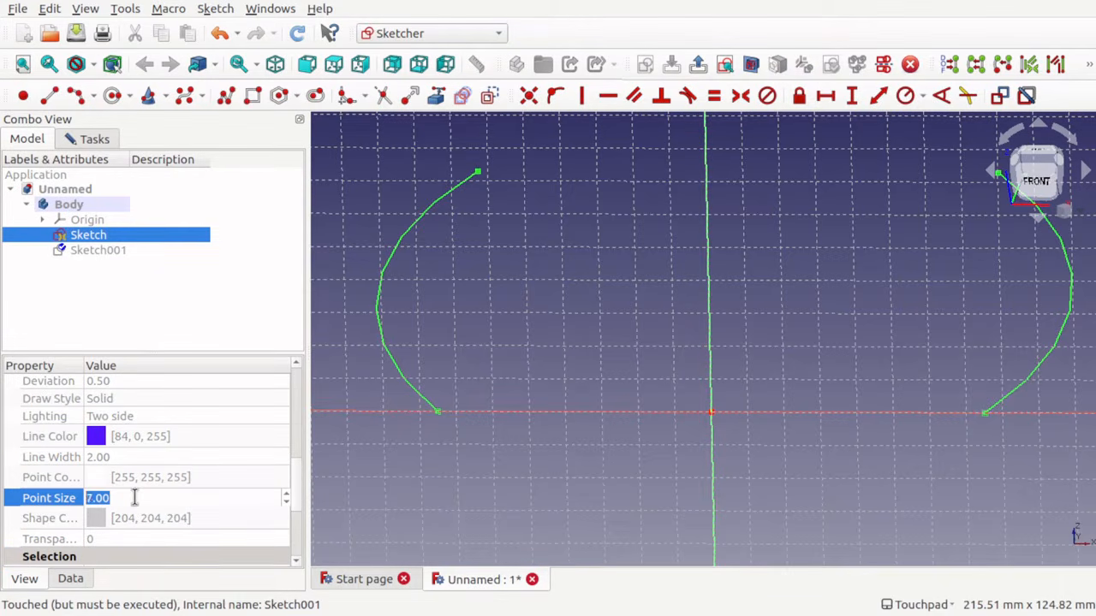
left_click(485, 321)
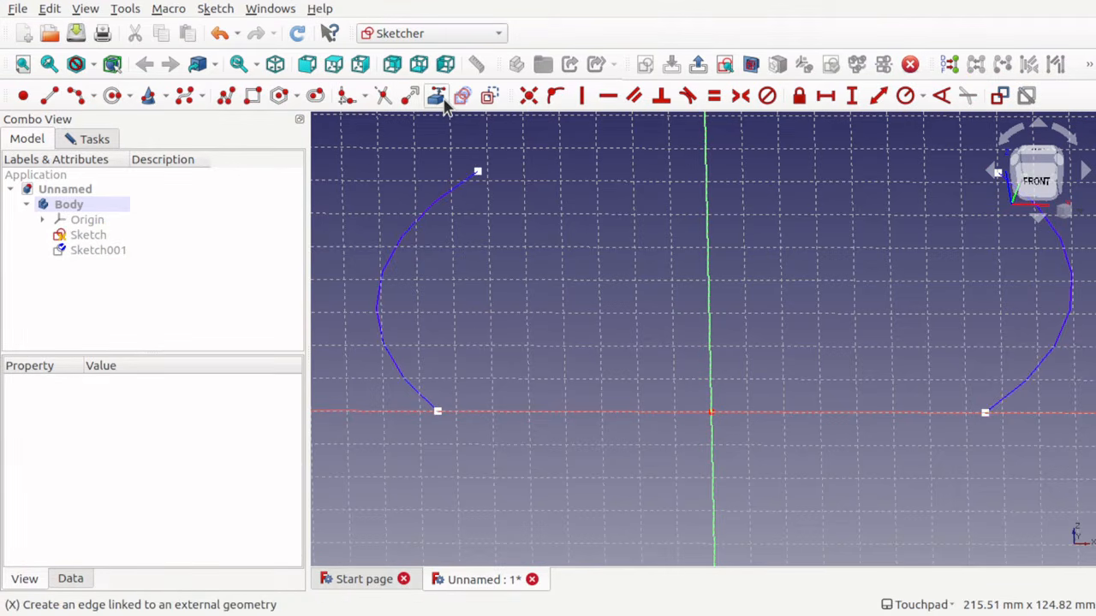
- Link the lower endpoints of both arcs into the new sketch as external geometry
left_click(439, 98)
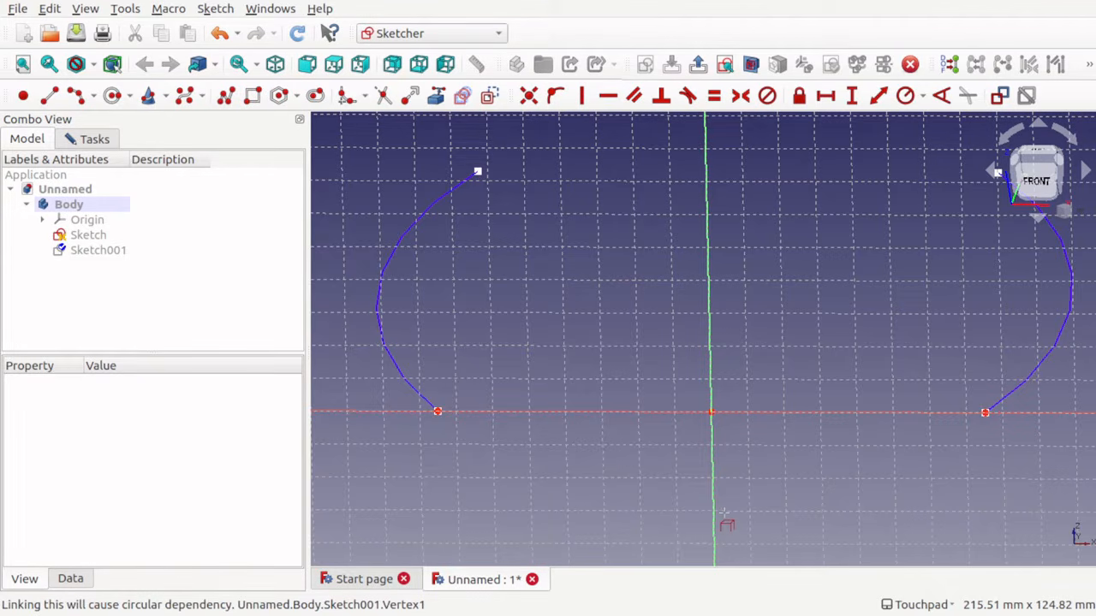
scroll(751, 437, "down", 3)
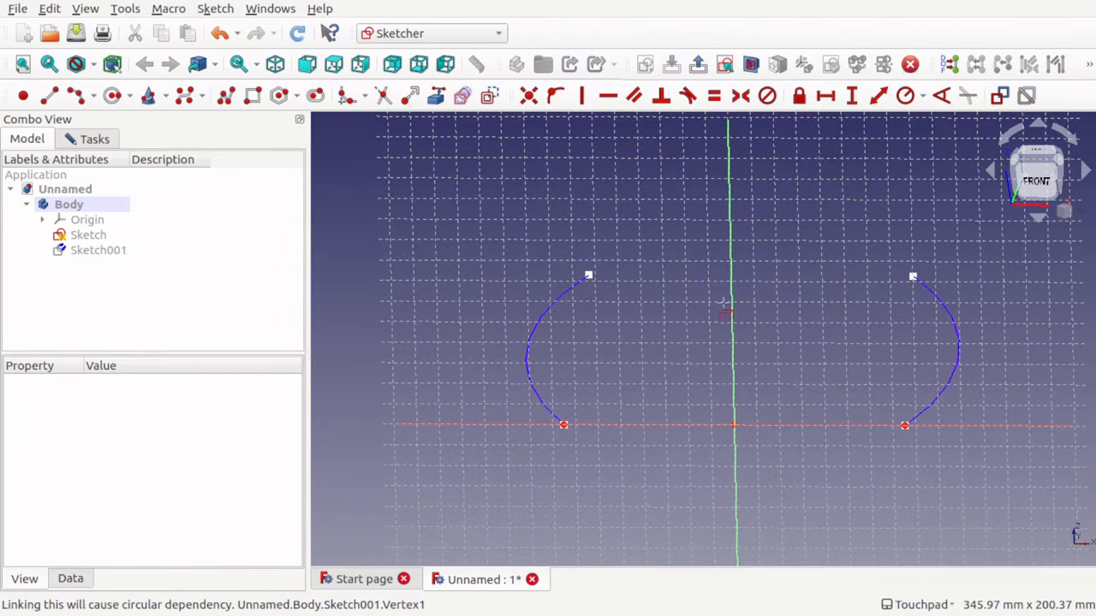
scroll(701, 337, "up", 3)
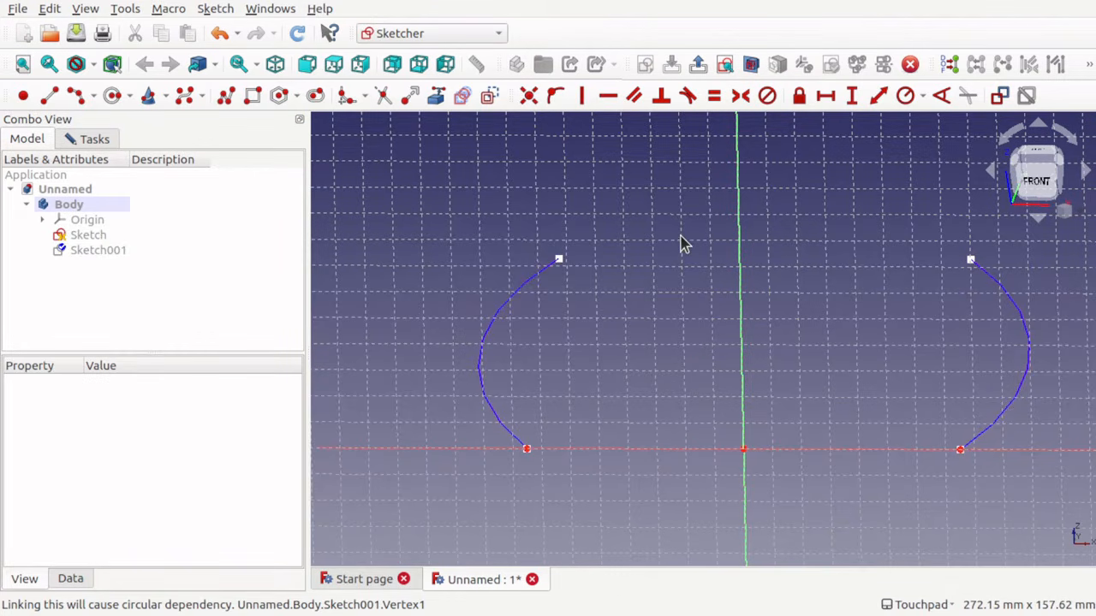
- Draw an open B-spline with six control points from the left arc's linked lower endpoint down to the sketch's vertical axis
left_click(186, 96)
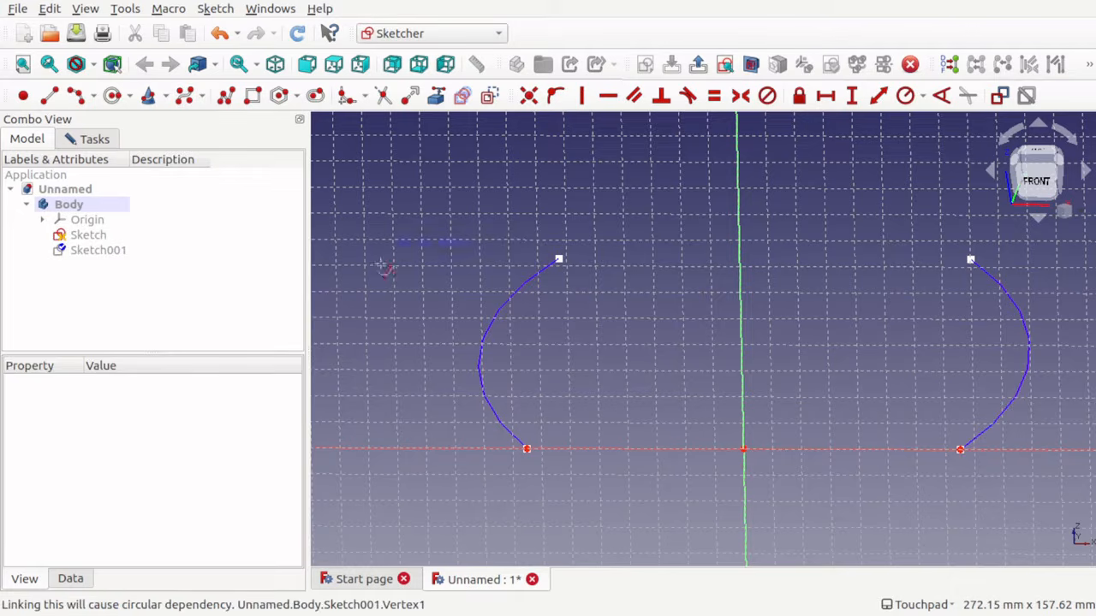
left_click(526, 450)
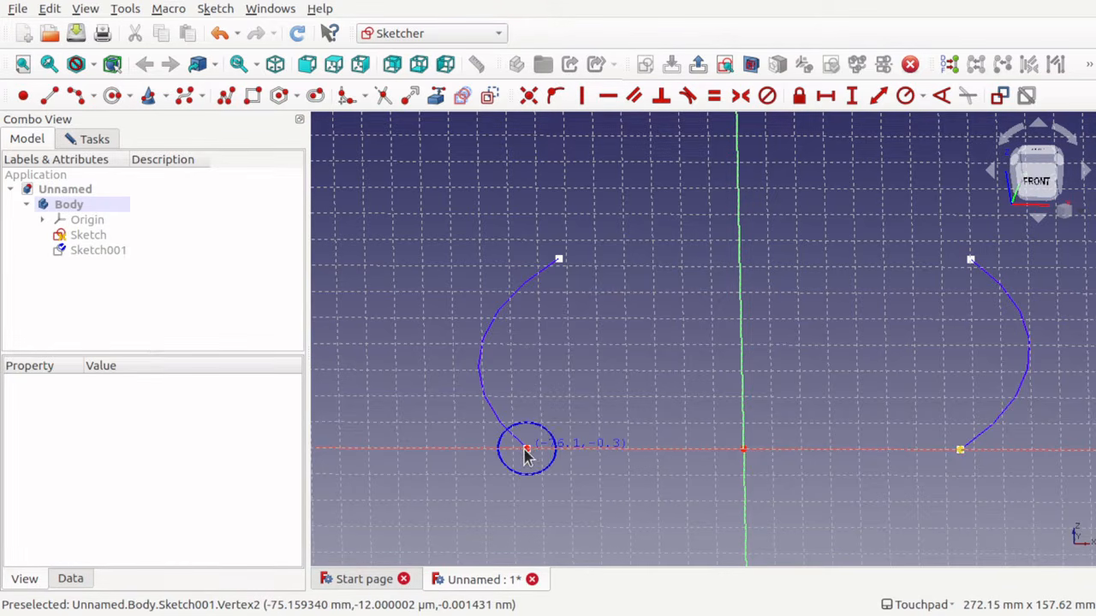
left_click(596, 473)
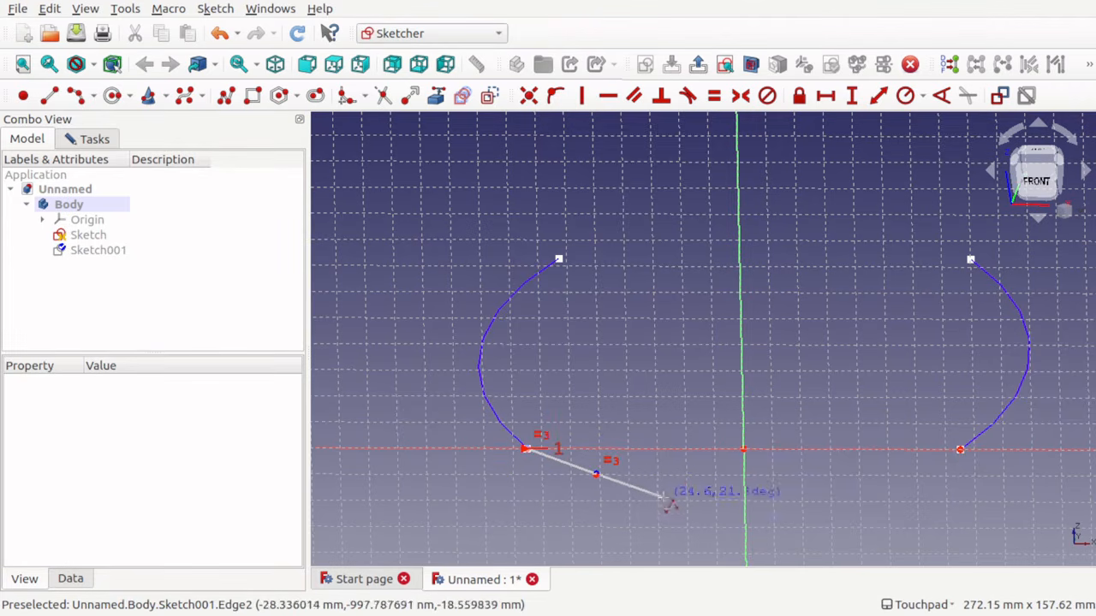
left_click(662, 498)
left_click(702, 538)
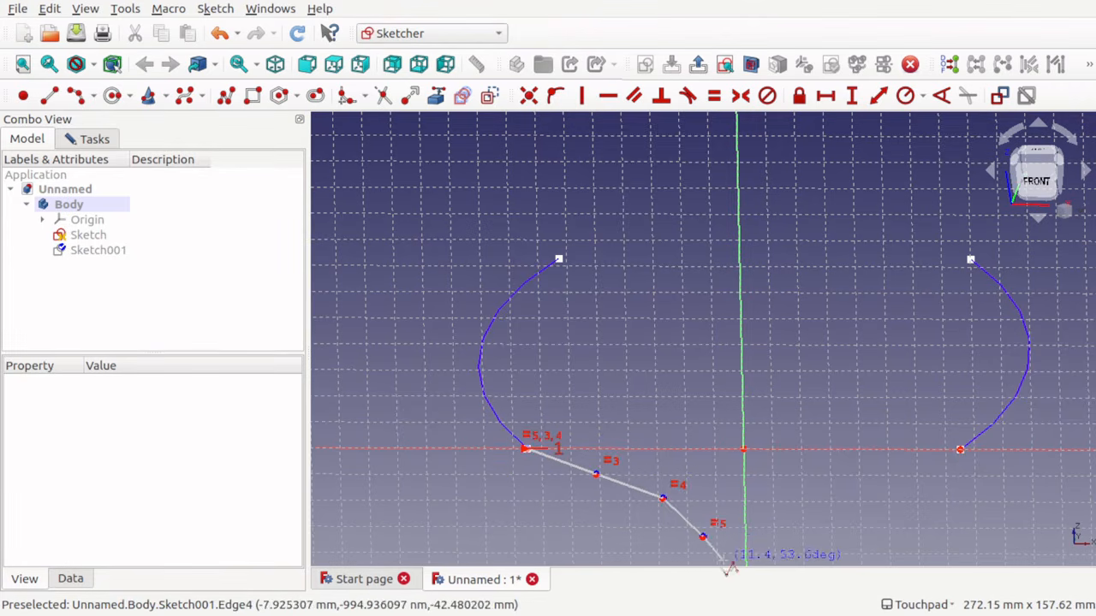
left_click(722, 560)
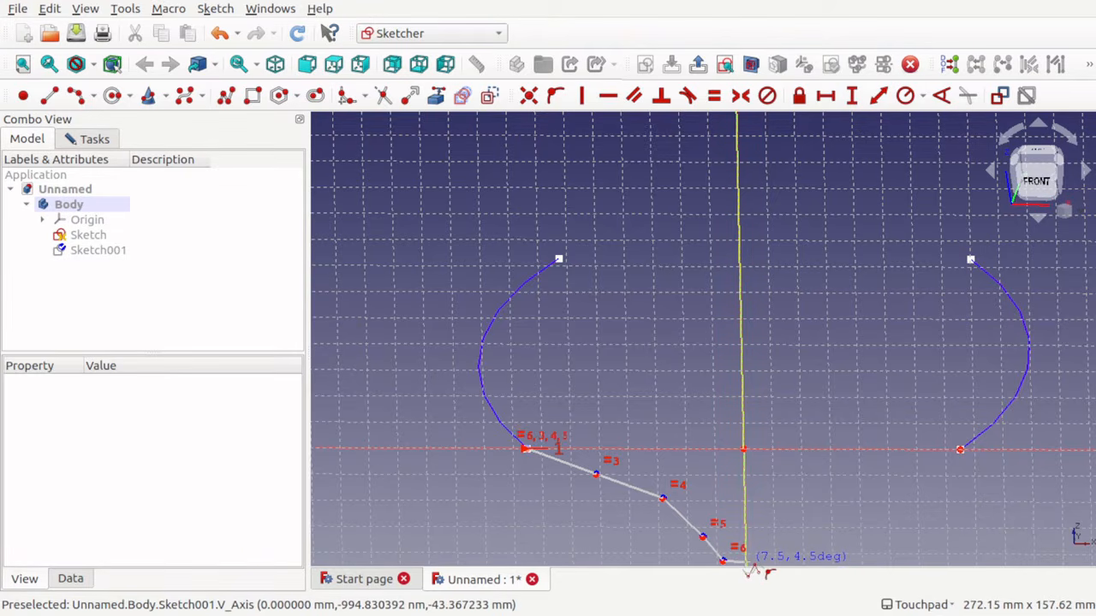
left_click(746, 569)
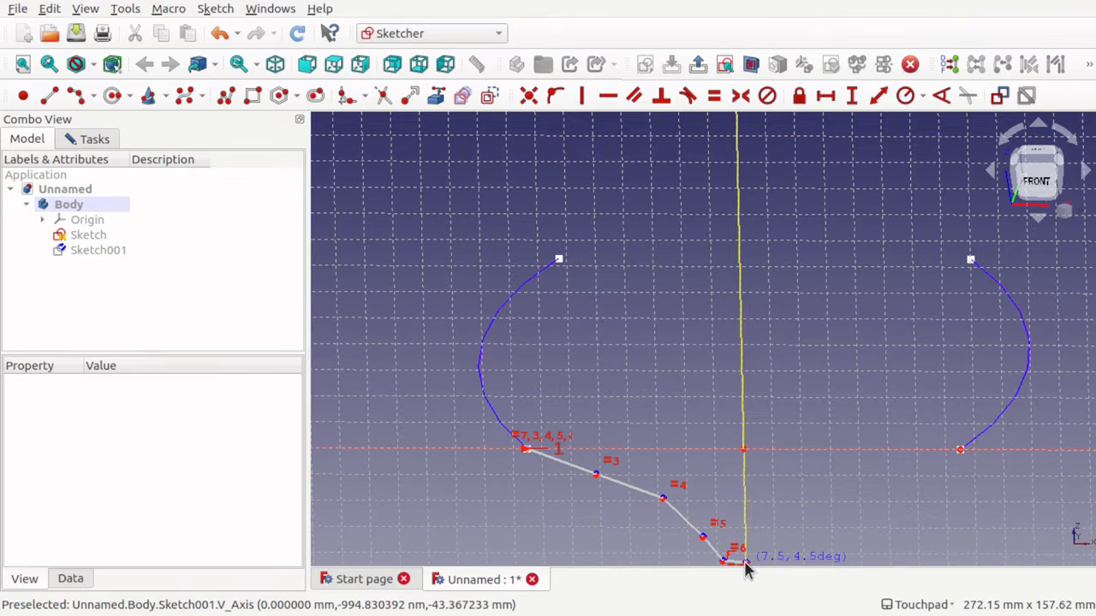
key("Down")
key("Down")
key("Down")
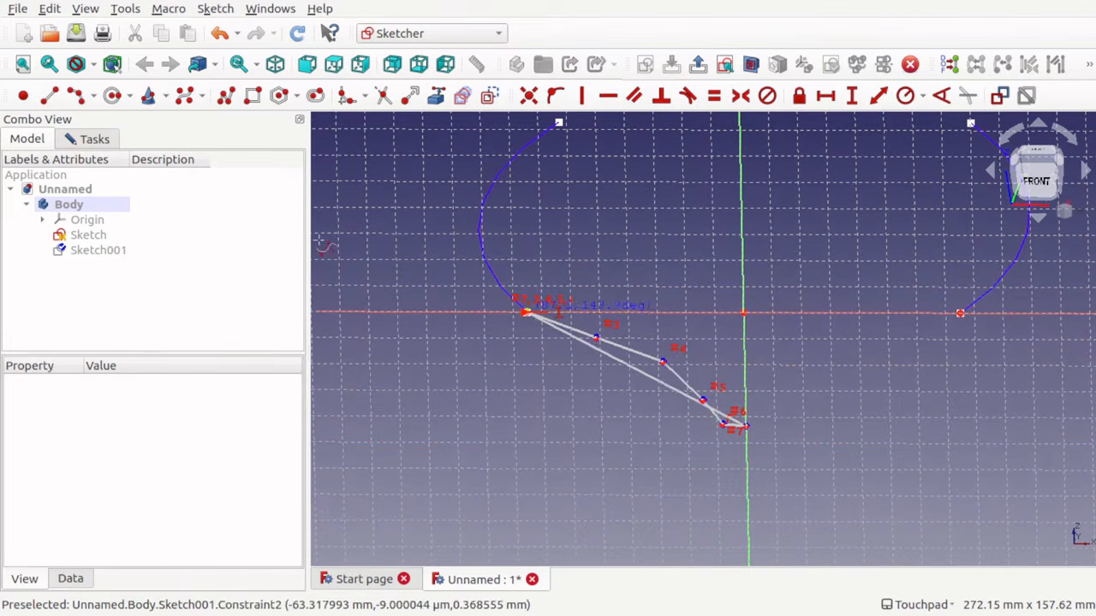
left_click(88, 139)
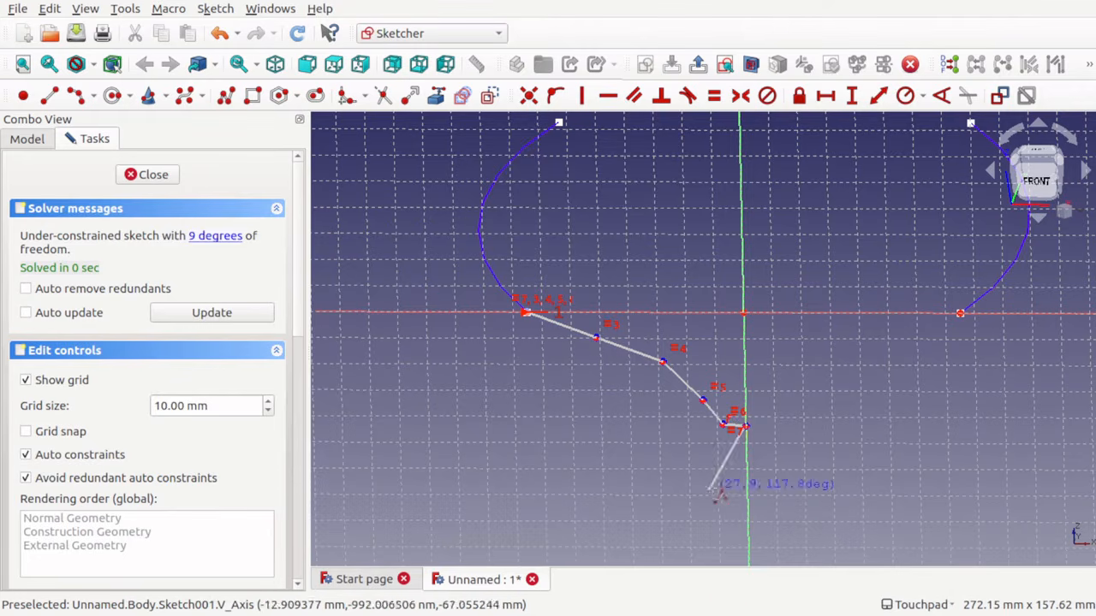
right_click(794, 456)
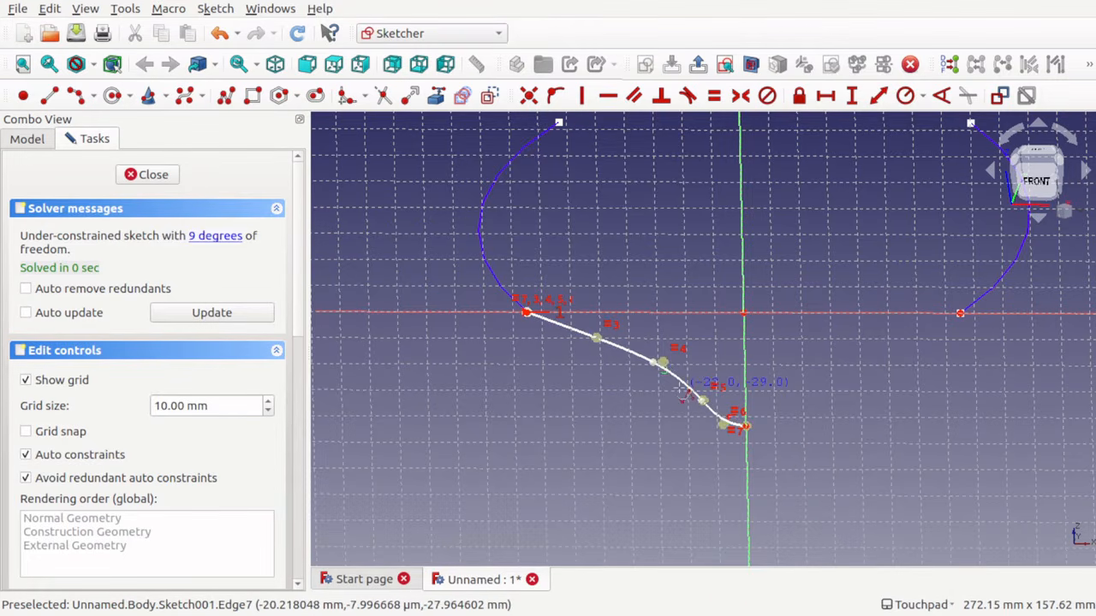
- Reshape the B-spline into an S-curve by raising its third control point slightly and moving its second control point down and outward
scroll(680, 390, "up", 3)
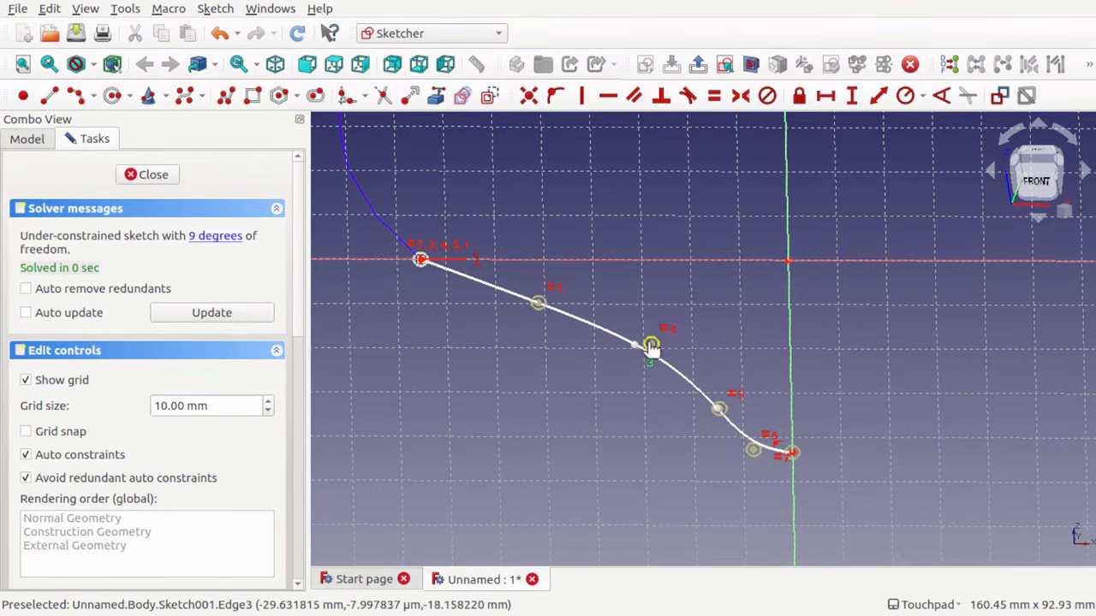
mouse_move(652, 345)
left_mouse_down()
mouse_move(656, 314)
mouse_move(657, 330)
left_mouse_up()
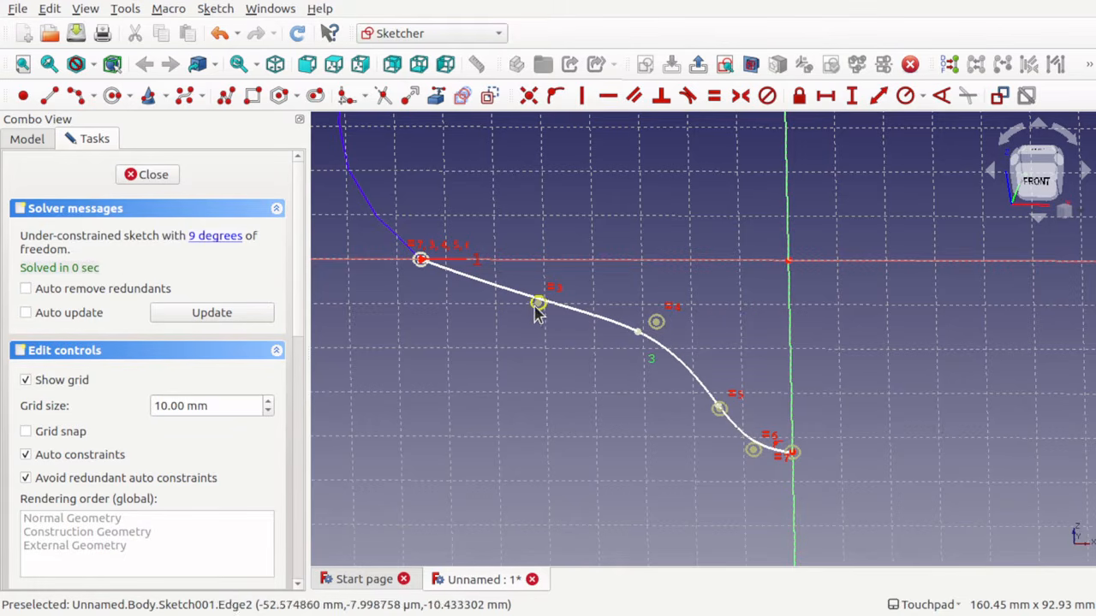
left_click_drag(539, 306, 505, 346)
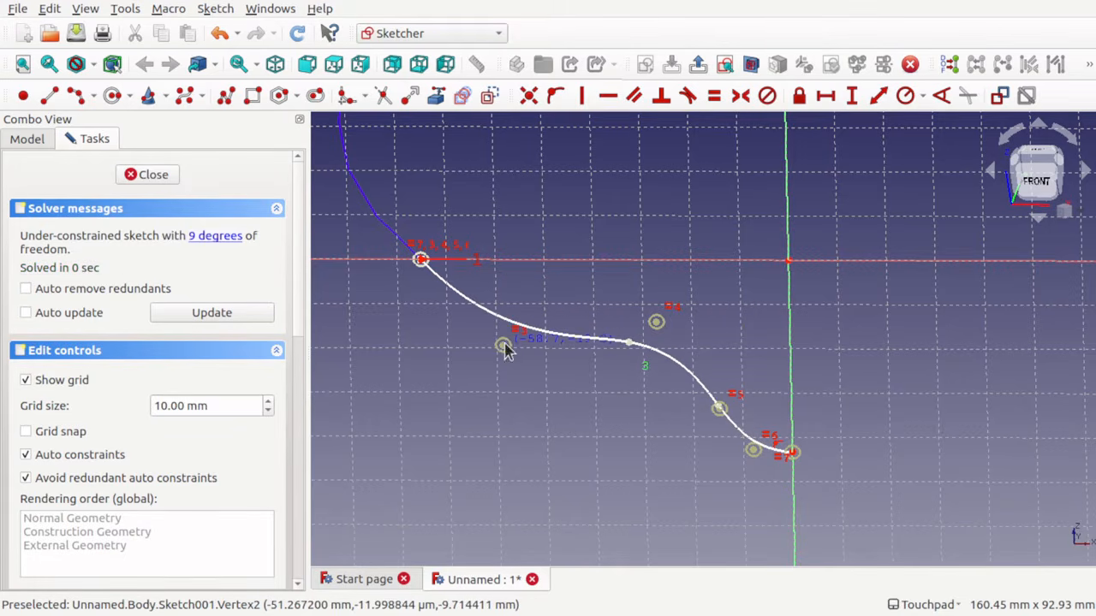
- Mirror the B-spline across the sketch's vertical axis with the Symmetry tool
scroll(899, 408, "down", 5)
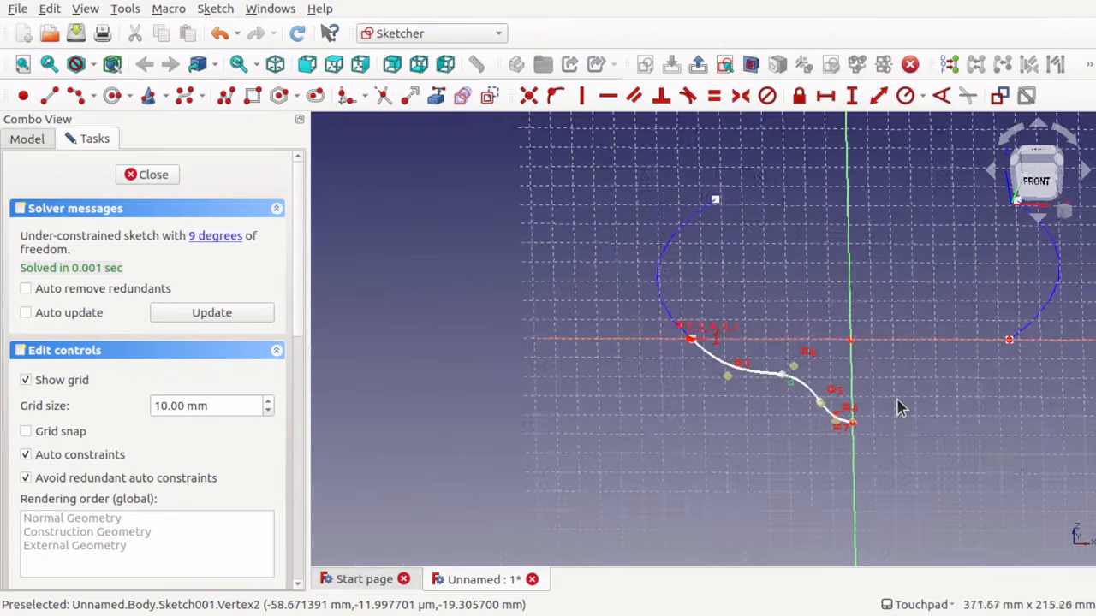
key("Left")
key("Left")
key("Left")
key("Left")
key("Left")
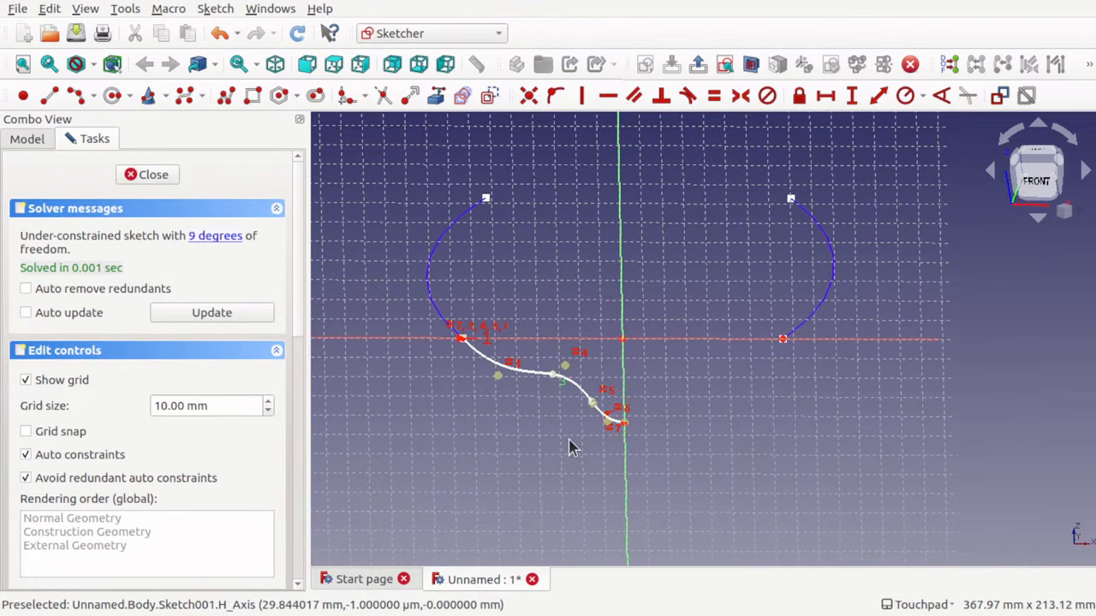
scroll(571, 446, "up", 2)
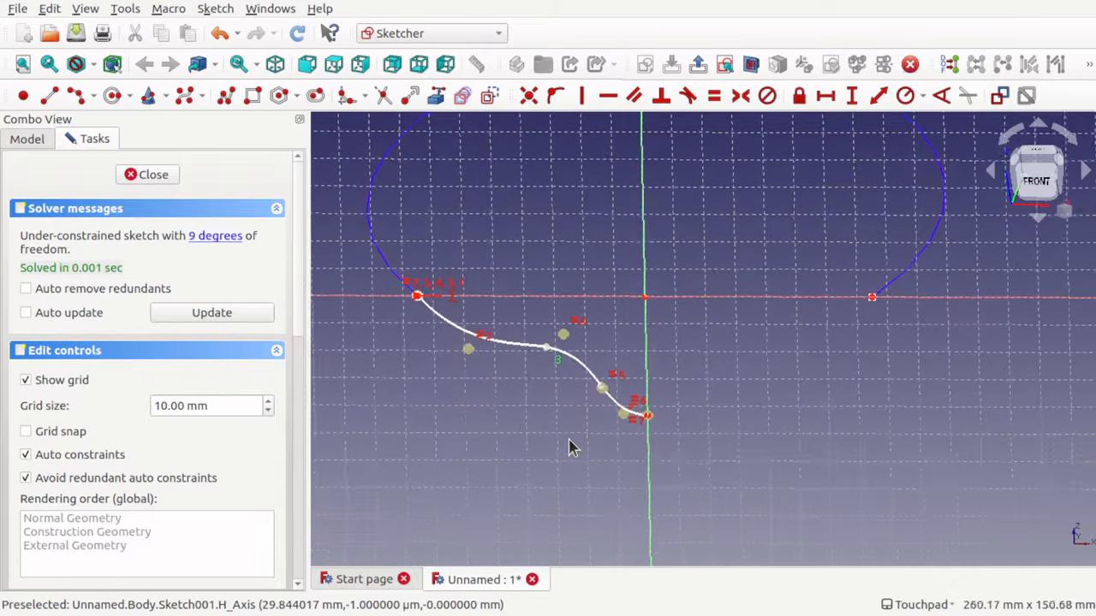
left_click(518, 347)
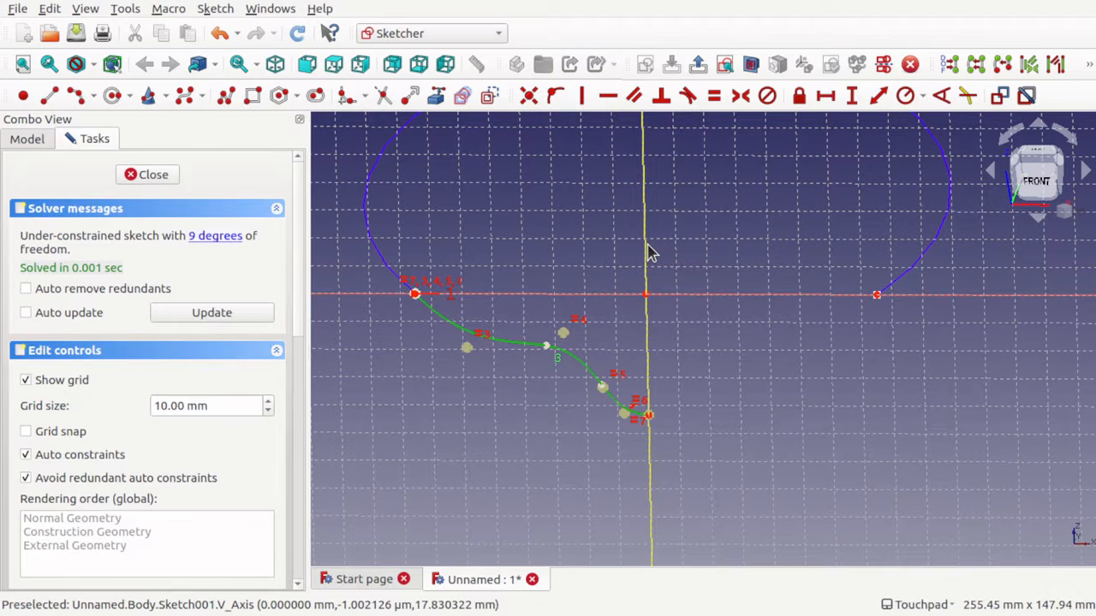
left_click(647, 200)
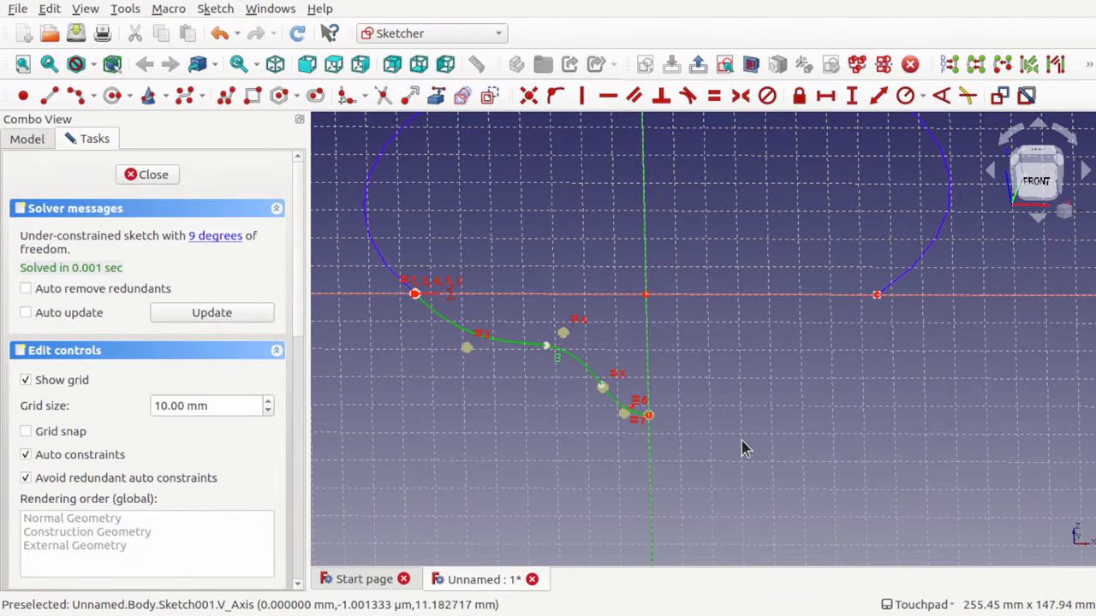
left_click(1087, 64)
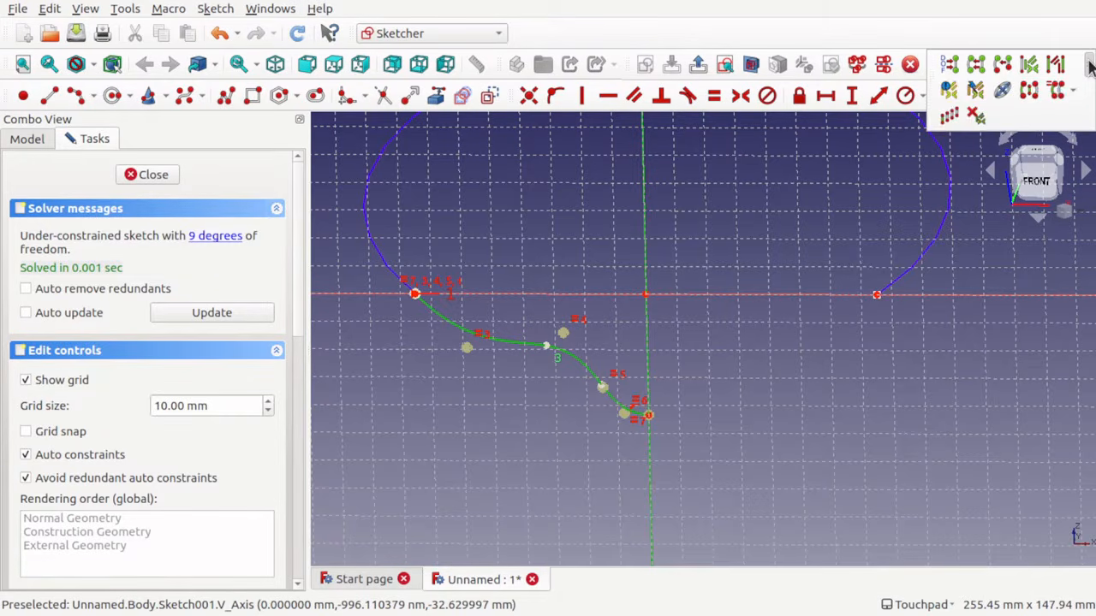
left_click(1031, 90)
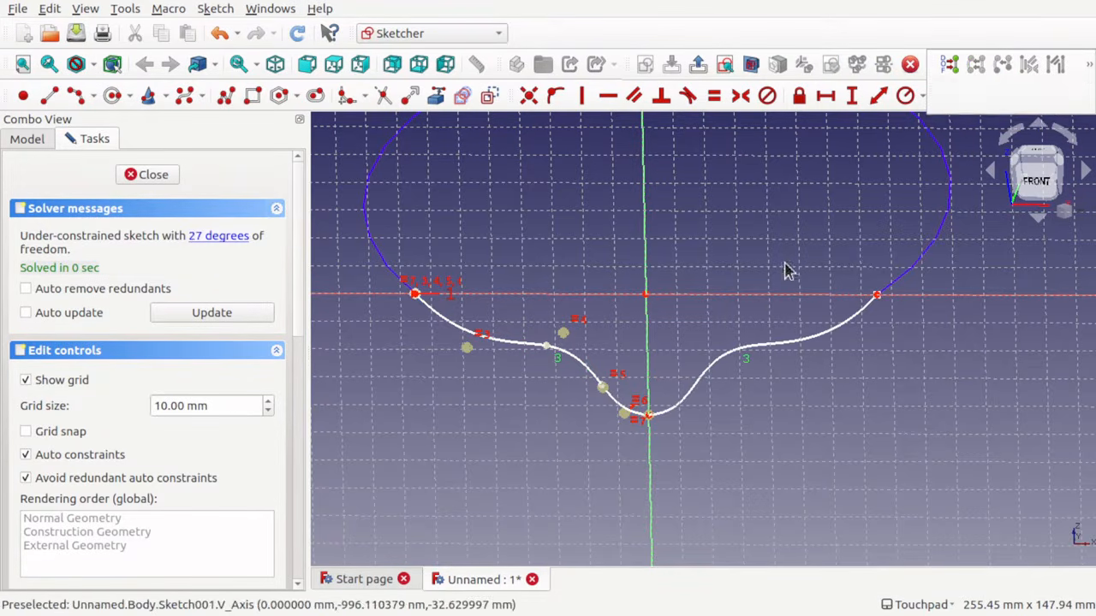
- Test whether the mirrored B-spline is attached by shifting it slightly, and undo the move
scroll(888, 321, "up", 2)
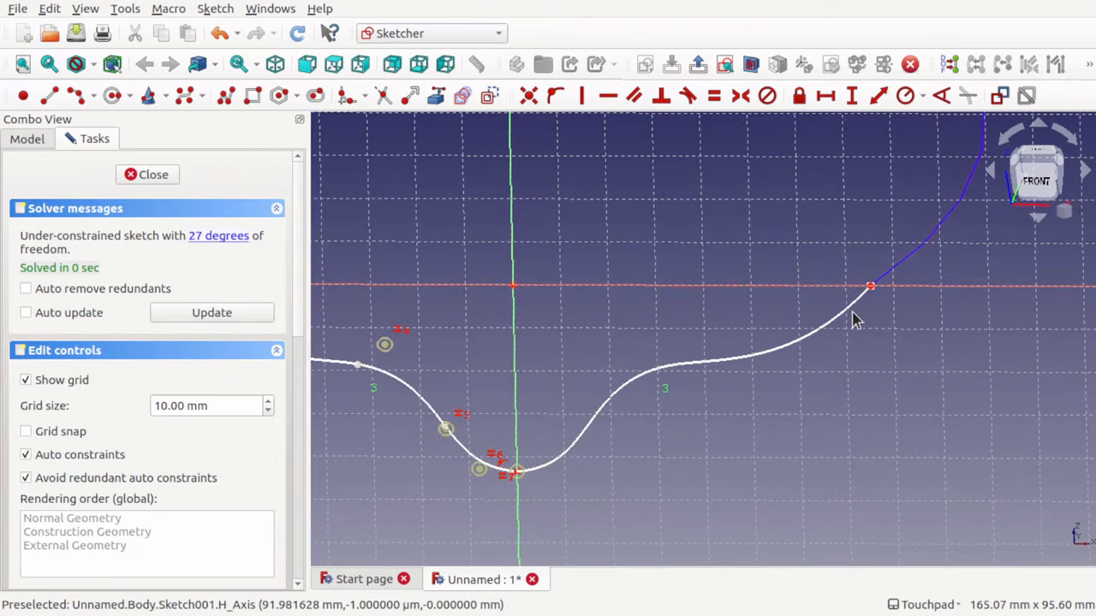
left_click(853, 314)
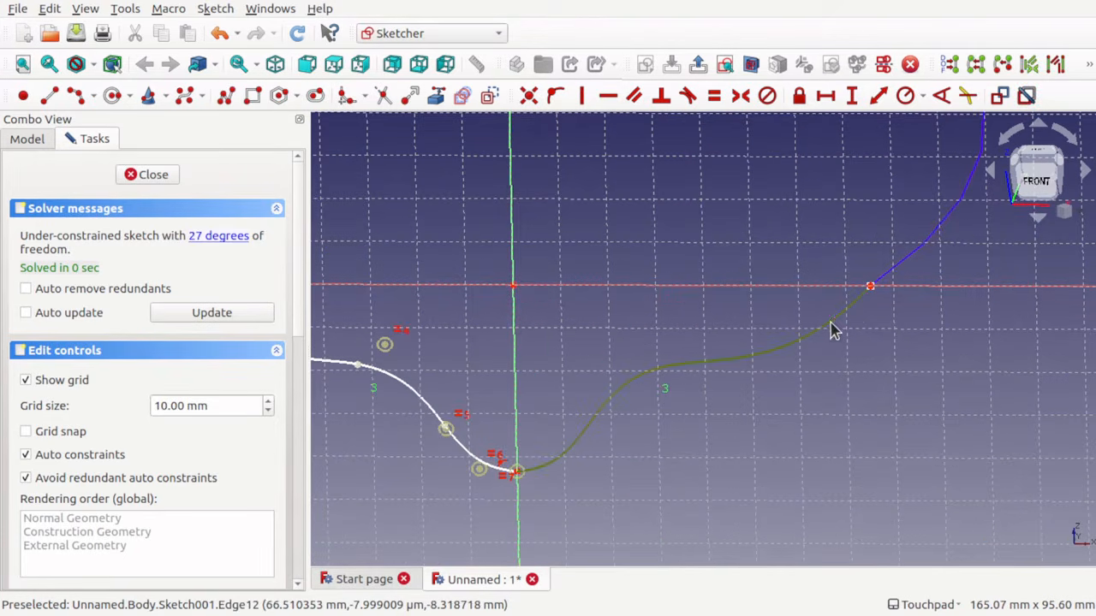
mouse_move(831, 328)
left_mouse_down()
mouse_move(895, 386)
mouse_move(811, 454)
mouse_move(850, 360)
mouse_move(839, 338)
left_mouse_up()
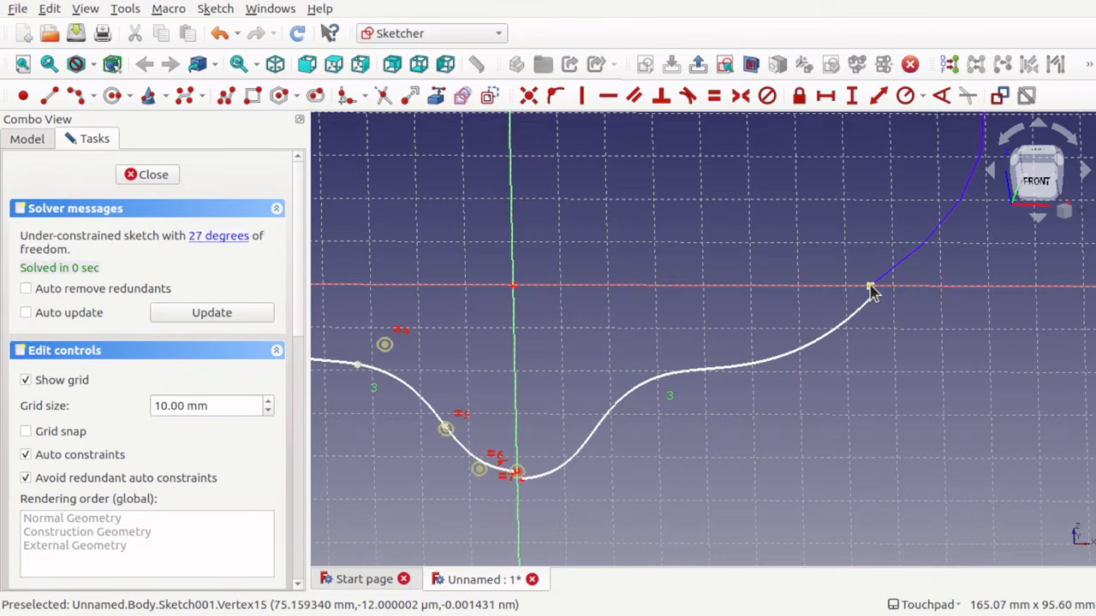
key("ctrl+z")
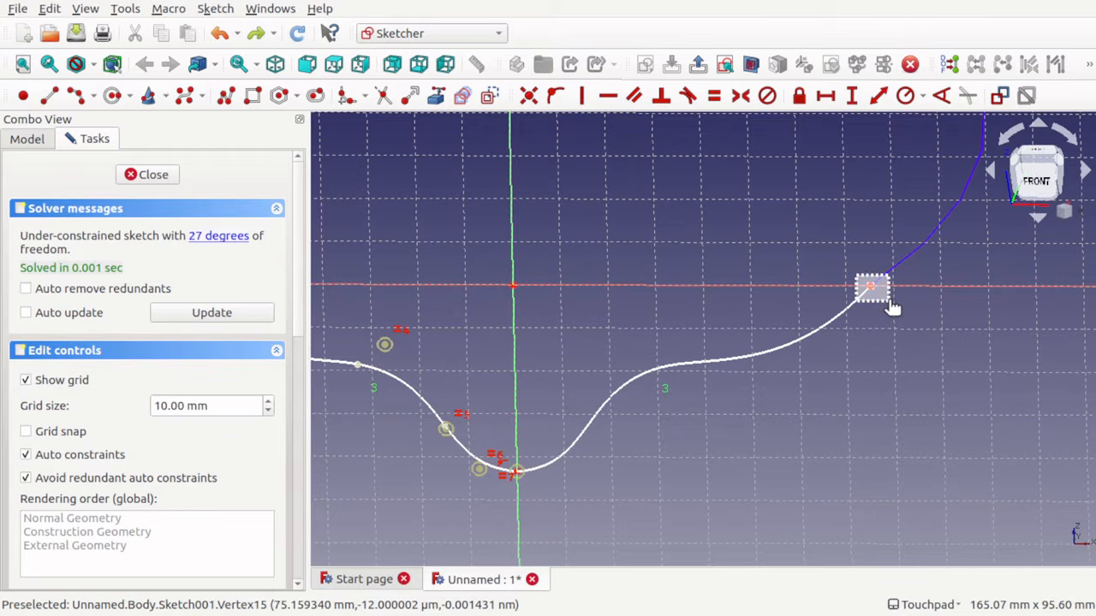
- Make the mirrored B-spline's ends coincident with the right arc's linked endpoint and with the original spline's end on the vertical axis
left_click(867, 285)
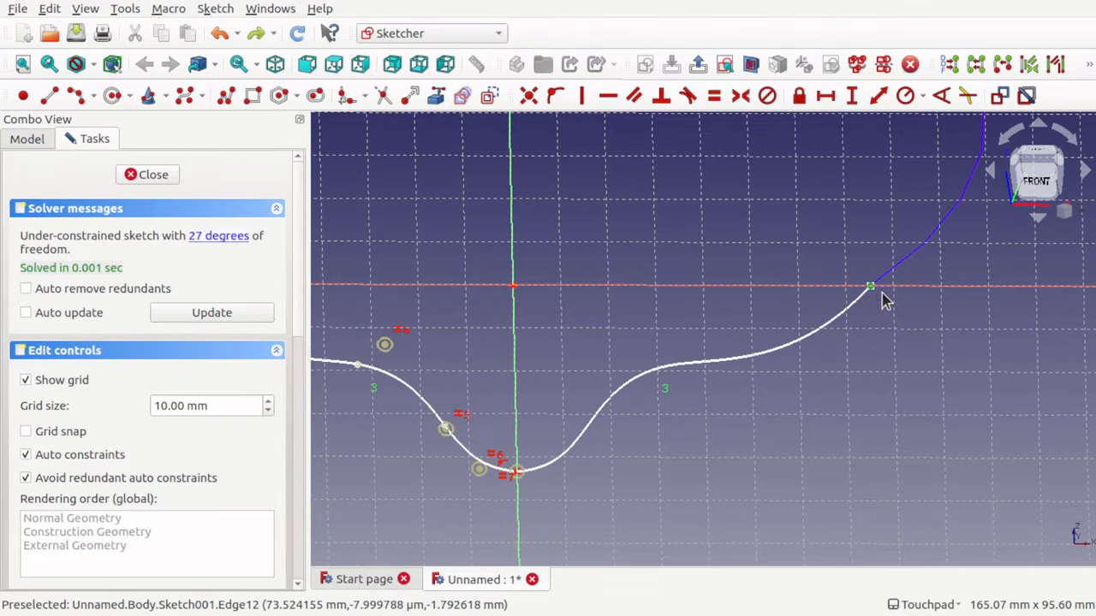
left_click(531, 96)
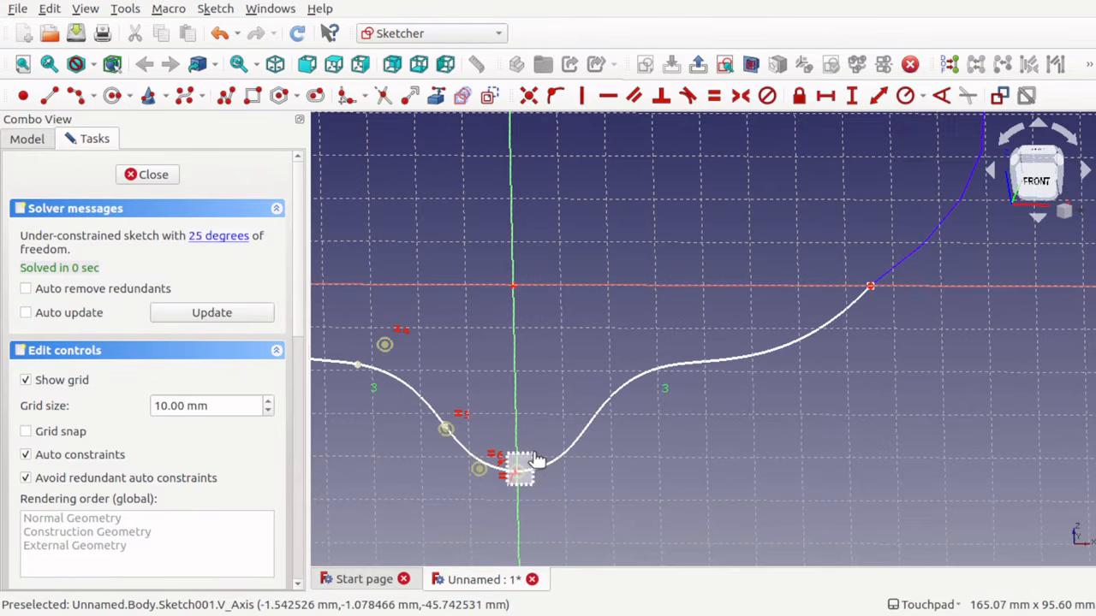
left_click(517, 479)
scroll(516, 480, "up", 5)
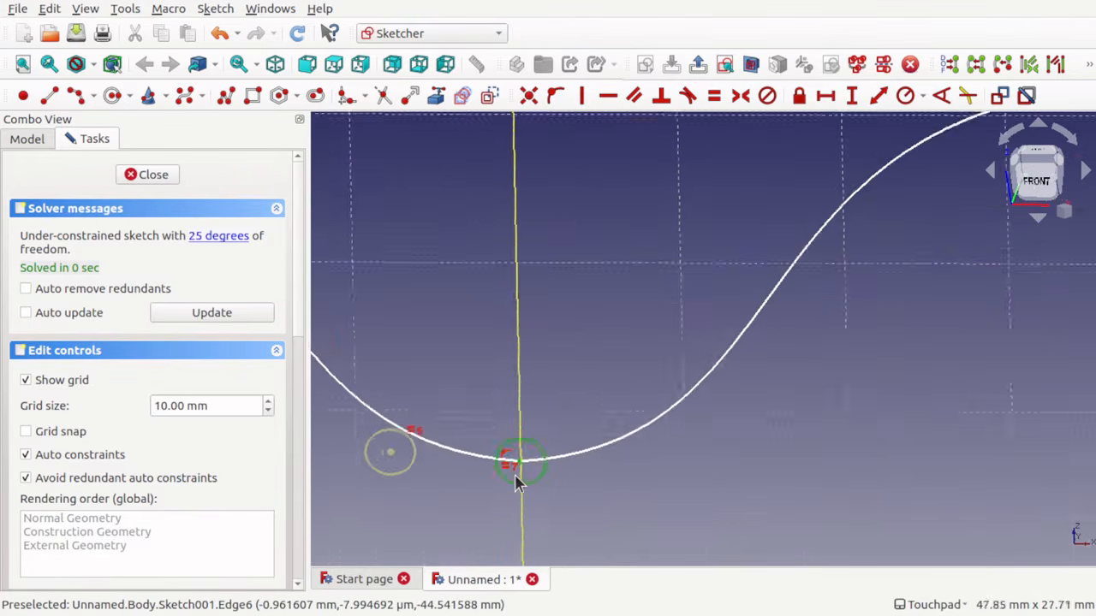
left_click(528, 97)
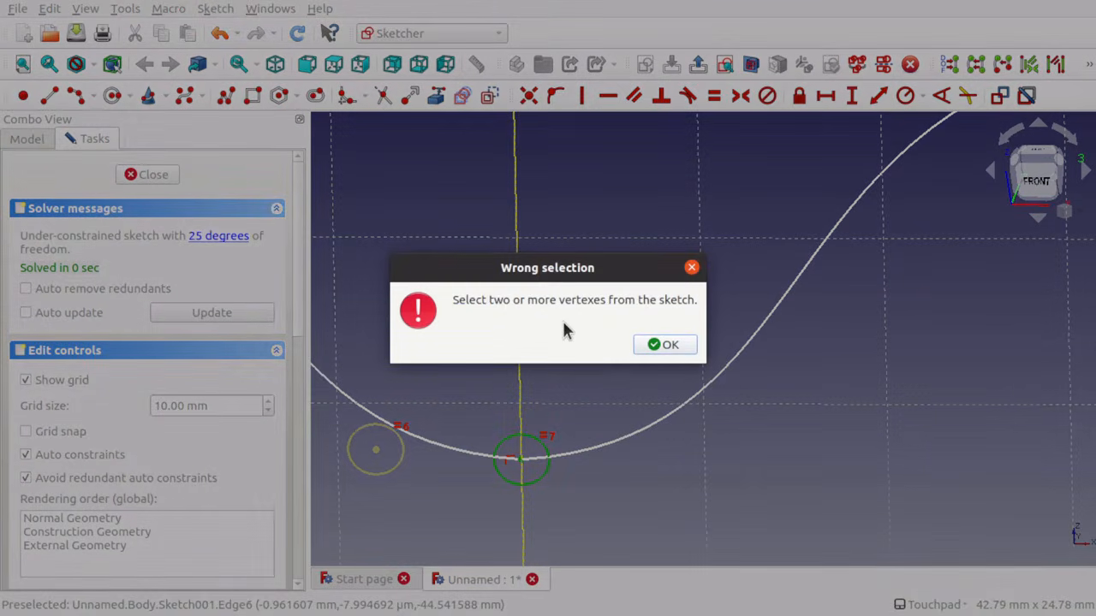
left_click(664, 344)
scroll(514, 462, "up", 4)
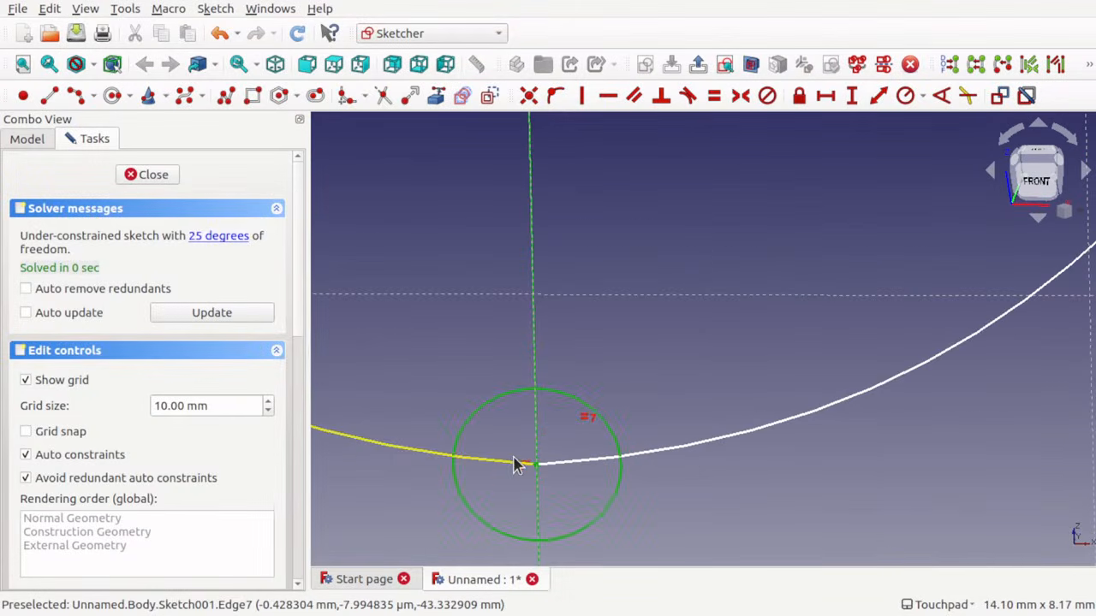
left_click_drag(528, 447, 555, 481)
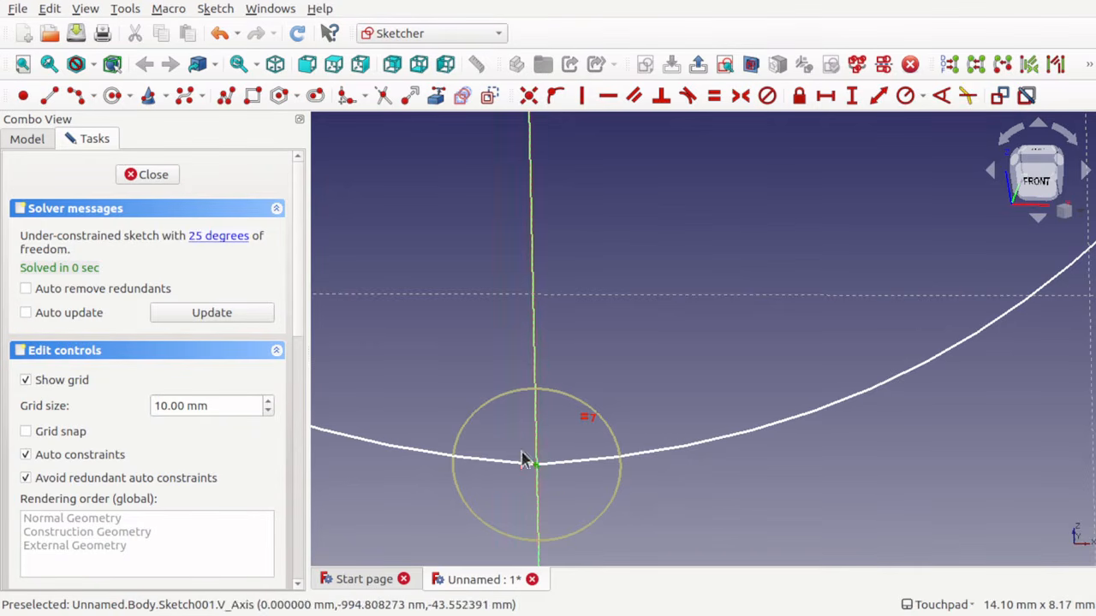
left_click(529, 96)
- Check the joined symmetric profile and close the sketch
scroll(747, 268, "down", 5)
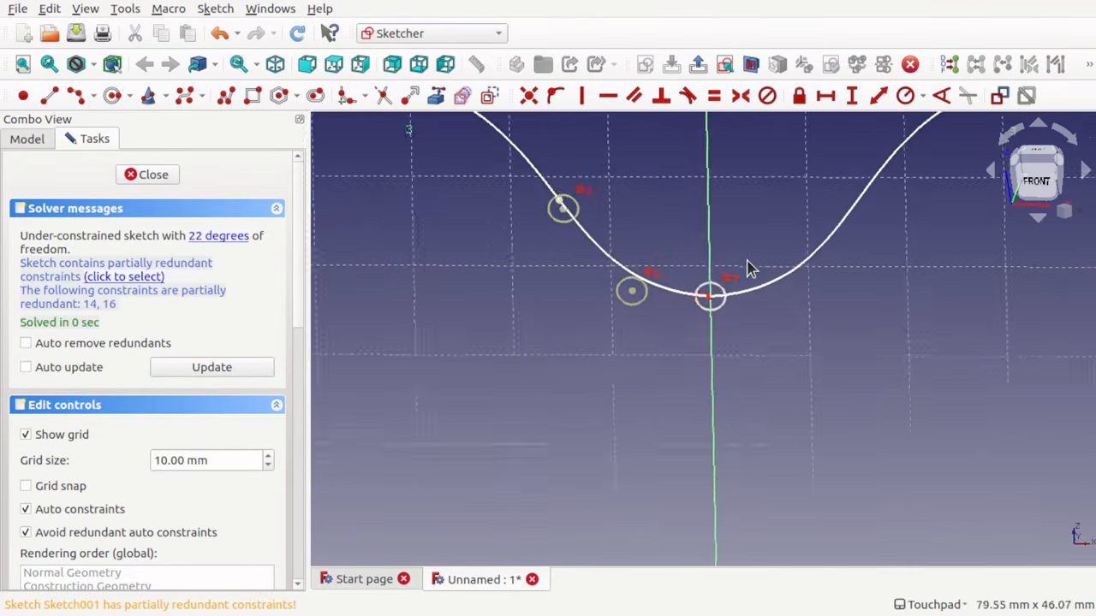
key("Up")
key("Up")
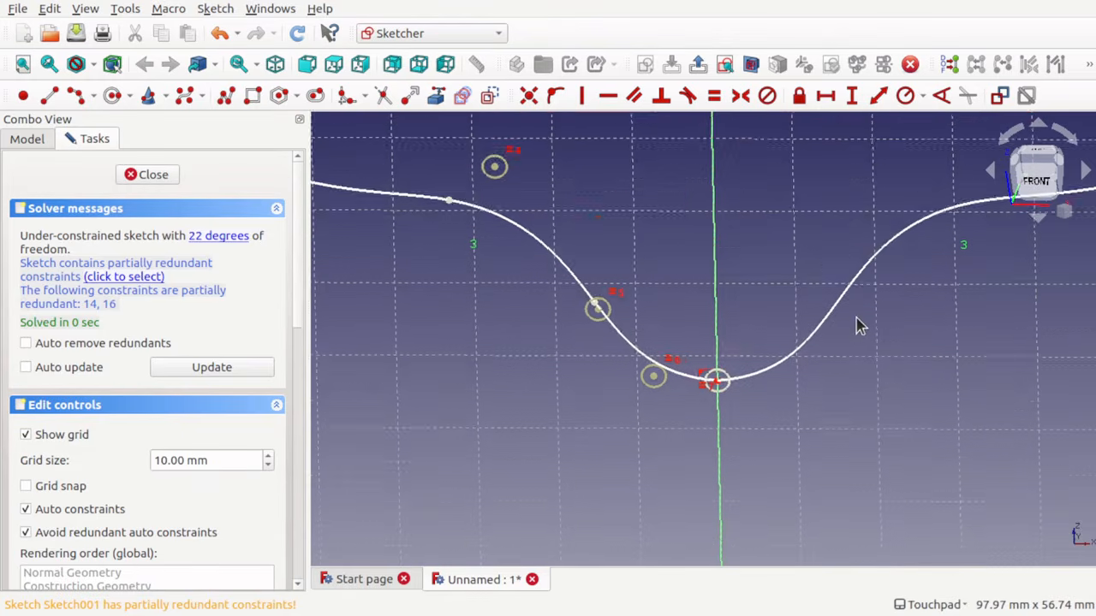
key("Up")
key("Right")
scroll(860, 325, "up", 3)
scroll(860, 325, "down", 5)
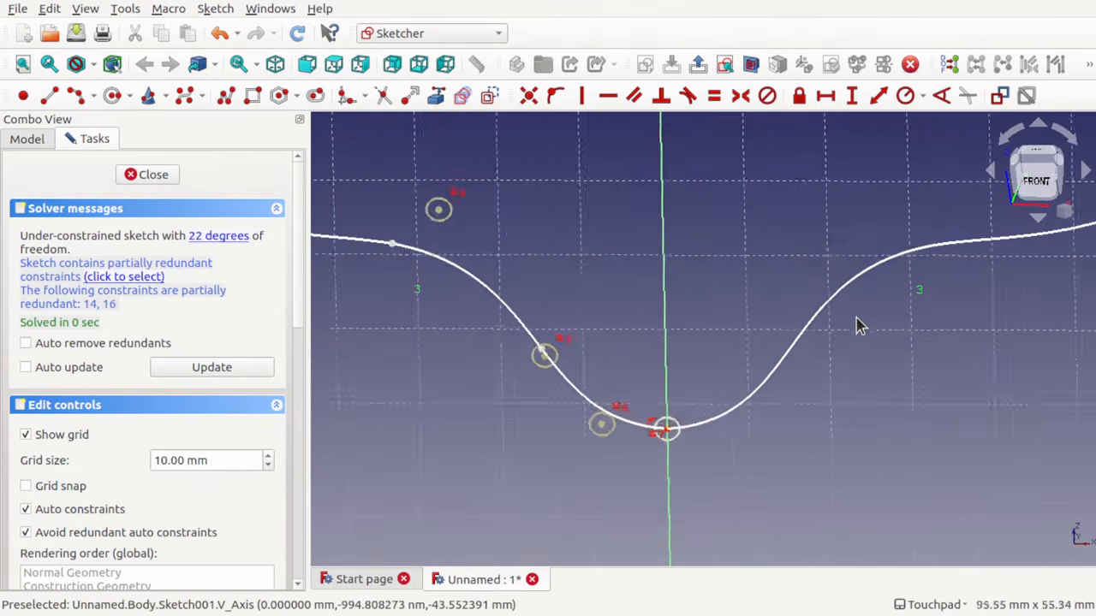
scroll(861, 325, "down", 1)
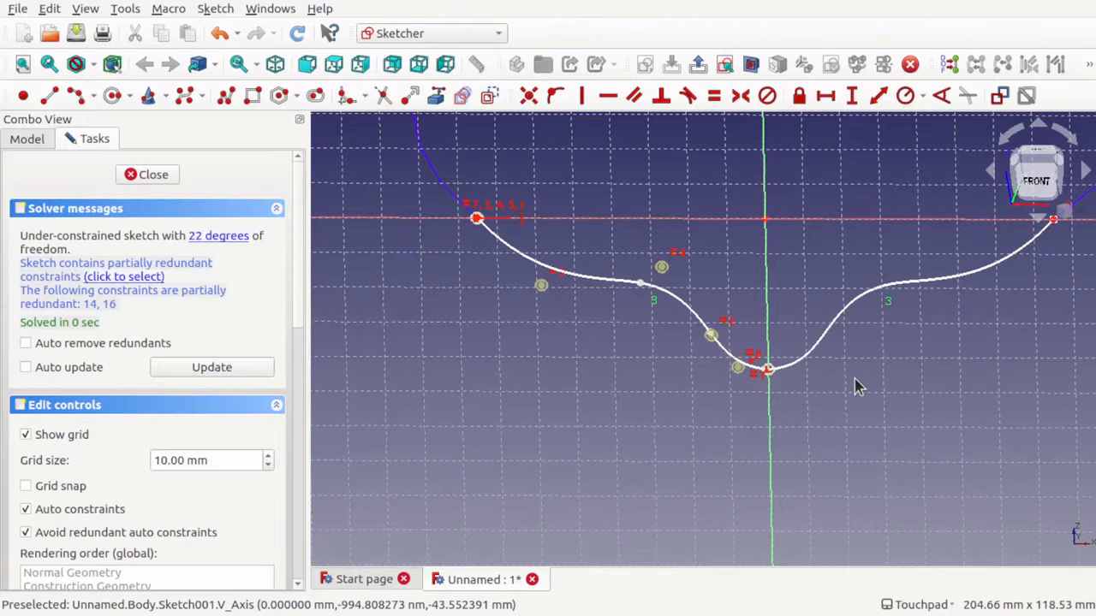
key("Right")
key("Right")
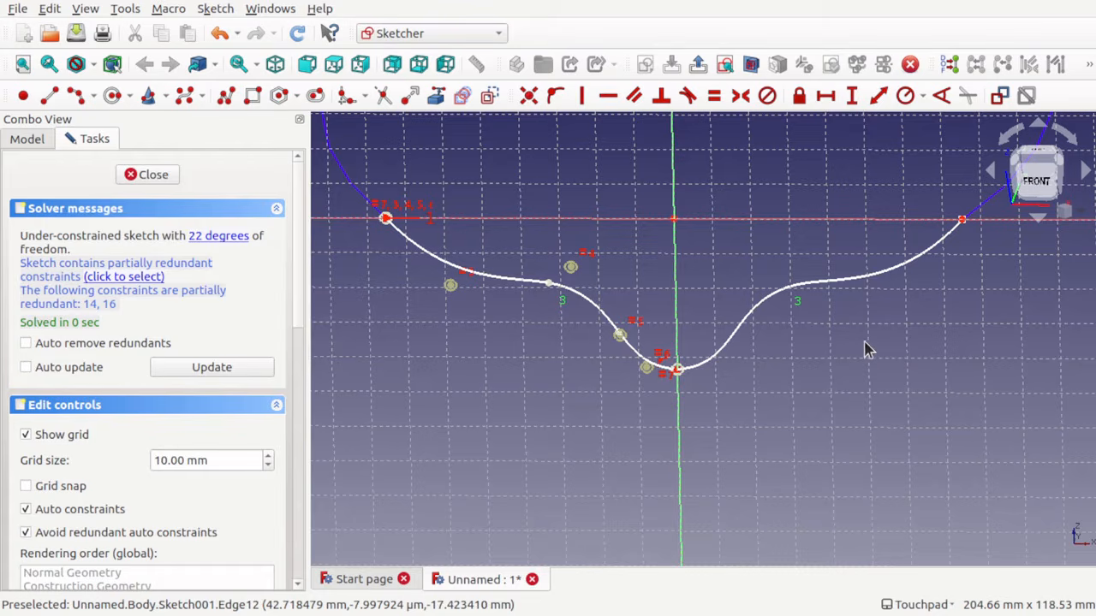
left_click(144, 175)
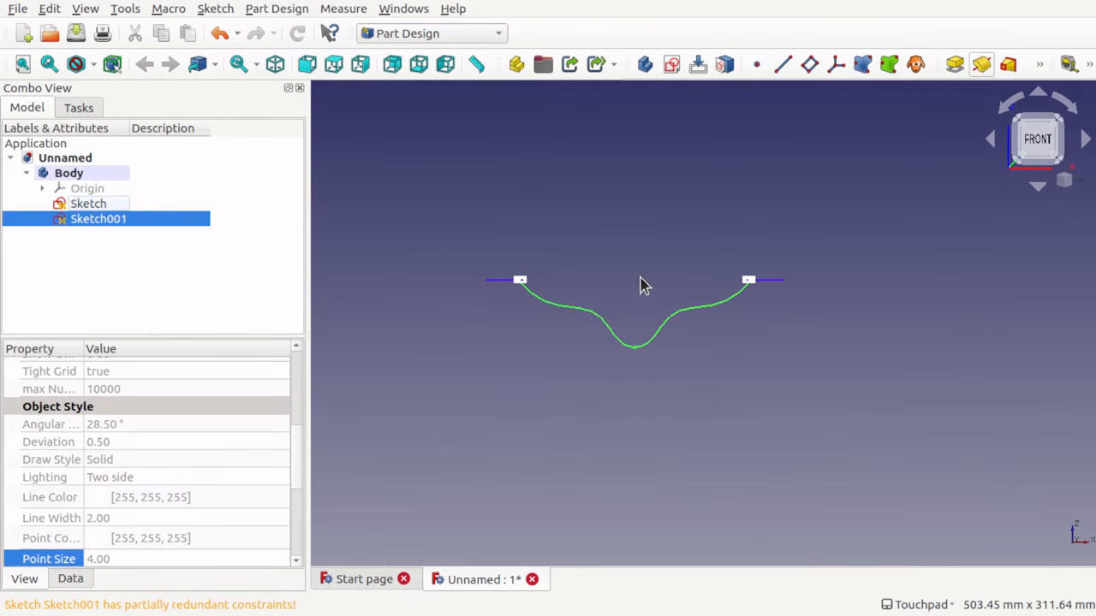
- Clear the sketch selection and show the body's origin planes and axes around the arcs and B-spline profile
scroll(640, 278, "up", 3)
mouse_move(640, 280)
left_mouse_down("alt")
mouse_move(641, 338)
mouse_move(565, 342)
mouse_move(570, 311)
mouse_move(634, 320)
mouse_move(516, 267)
mouse_move(570, 330)
mouse_move(562, 320)
mouse_move(413, 319)
left_mouse_up("alt")
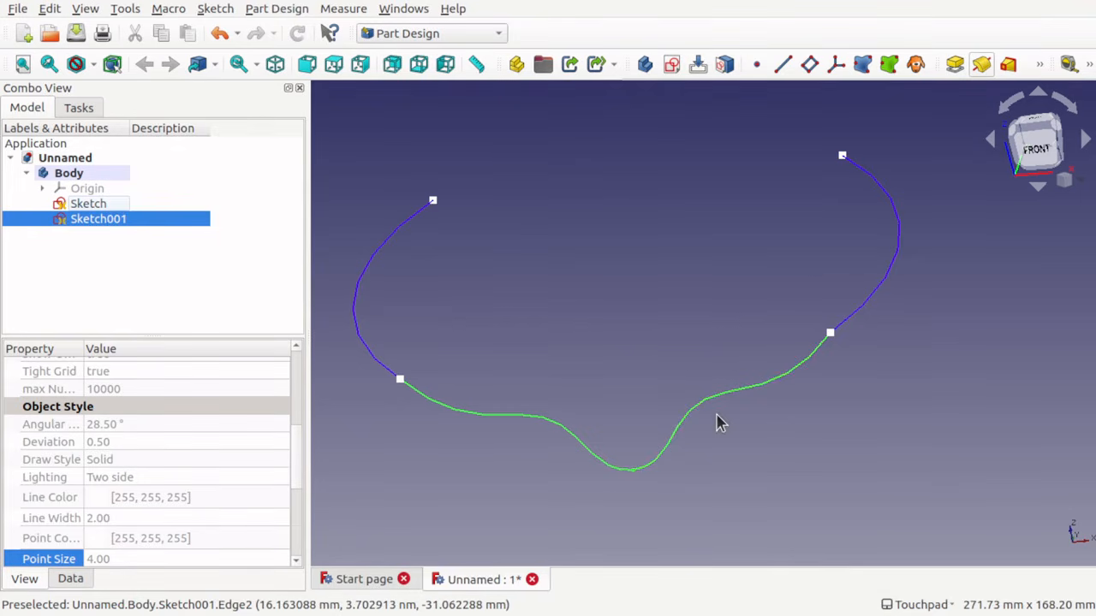
left_click(571, 264)
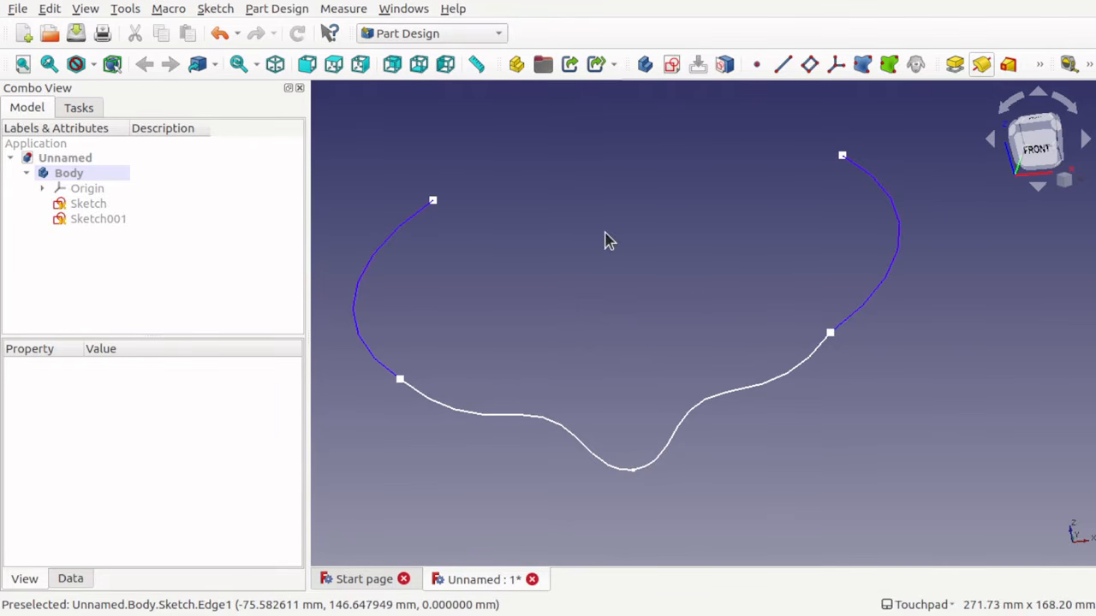
scroll(606, 240, "down", 3)
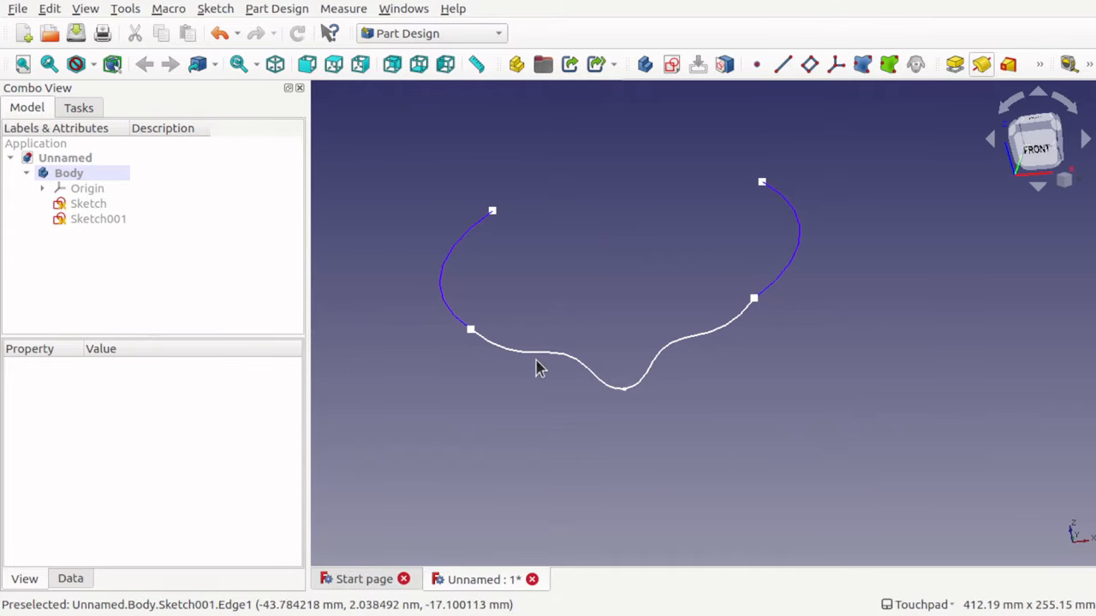
left_click(88, 189)
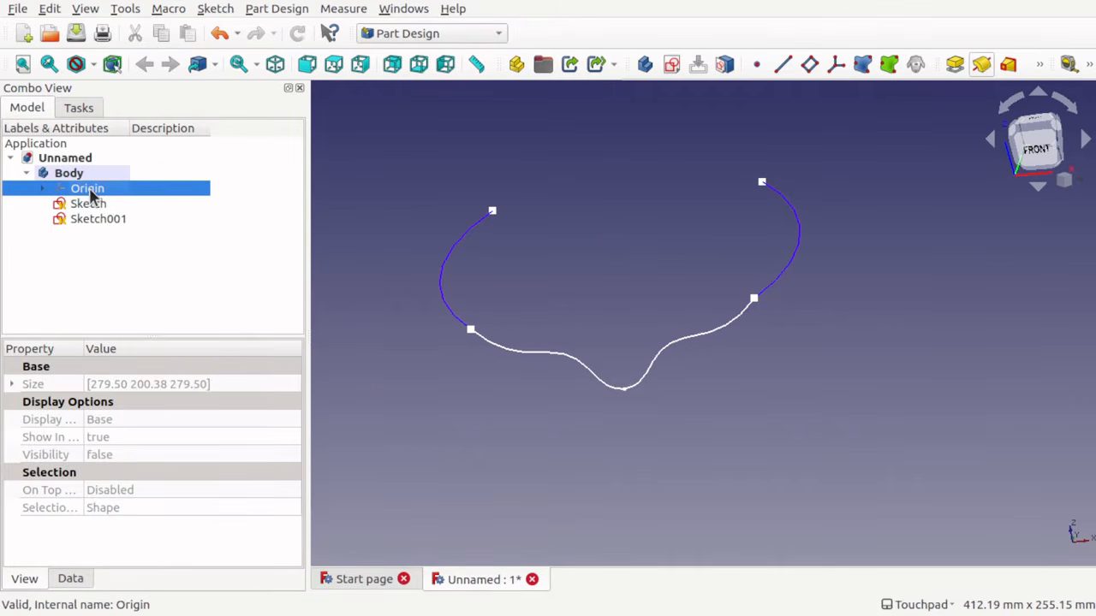
key("space")
- Examine from several angles how the side arcs' open ends and the B-spline profile lie relative to the origin planes
left_click_drag(619, 261, 587, 285, "shift")
mouse_move(521, 213)
left_mouse_down("shift")
mouse_move(582, 321)
mouse_move(602, 328)
mouse_move(738, 188)
mouse_move(717, 238)
mouse_move(717, 142)
mouse_move(756, 103)
mouse_move(725, 147)
mouse_move(727, 166)
left_mouse_up("shift")
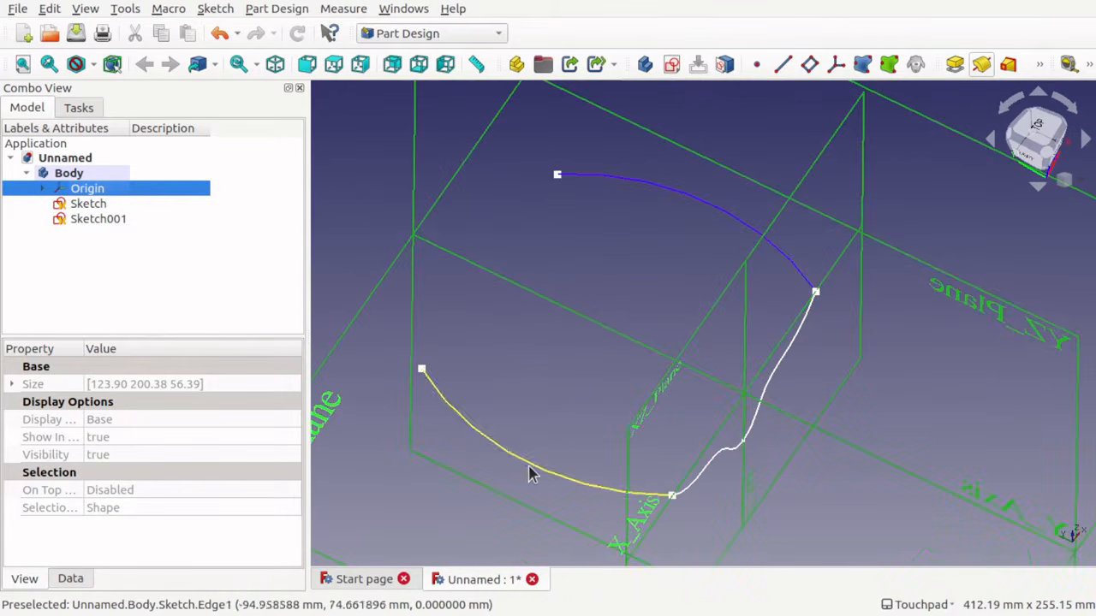
mouse_move(413, 449)
left_mouse_down("shift")
mouse_move(508, 427)
mouse_move(487, 420)
mouse_move(504, 386)
mouse_move(582, 342)
mouse_move(646, 409)
mouse_move(456, 414)
left_mouse_up("shift")
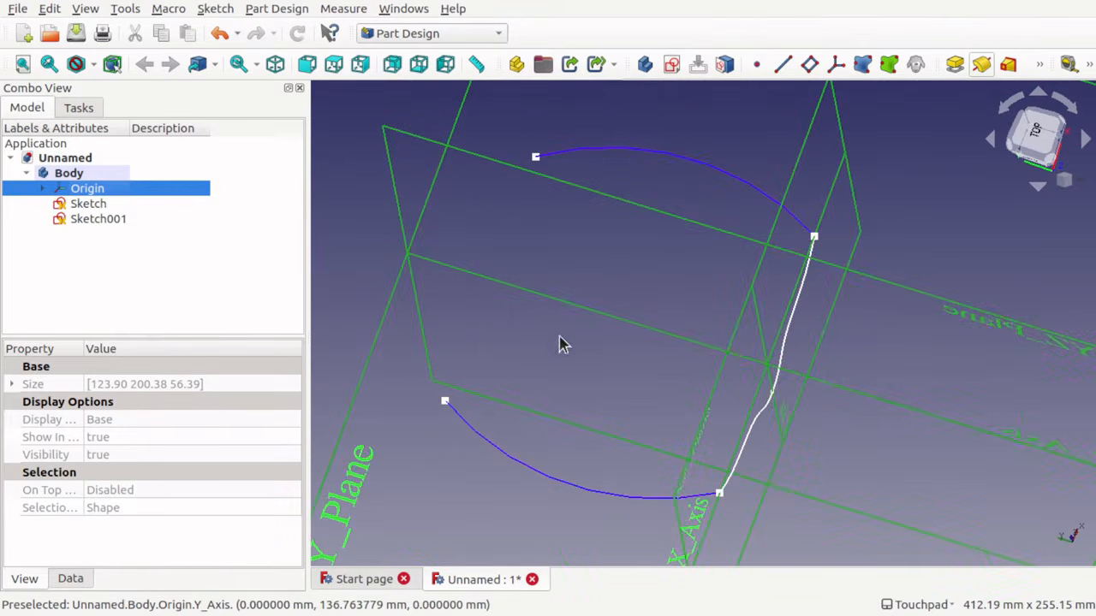
left_click_drag(558, 336, 558, 286, "shift")
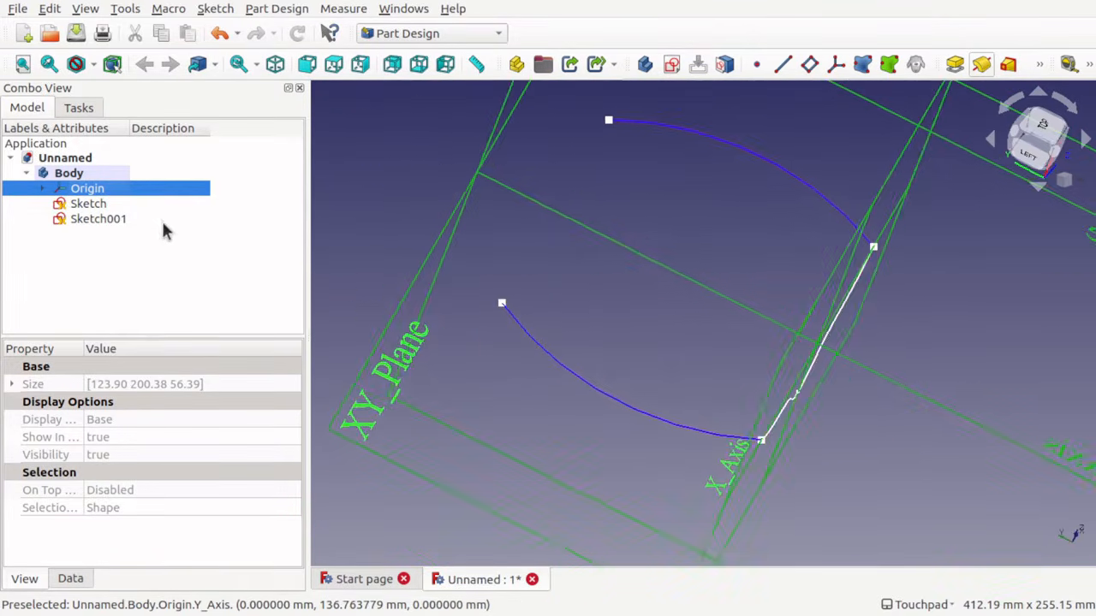
left_click_drag(673, 359, 547, 323, "shift")
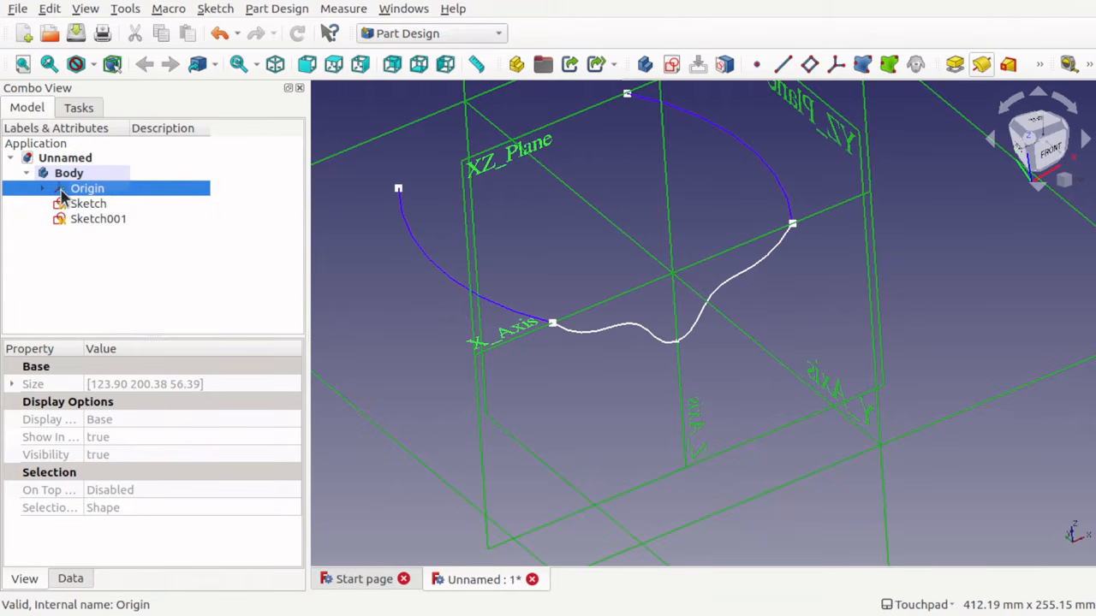
scroll(586, 225, "down", 2)
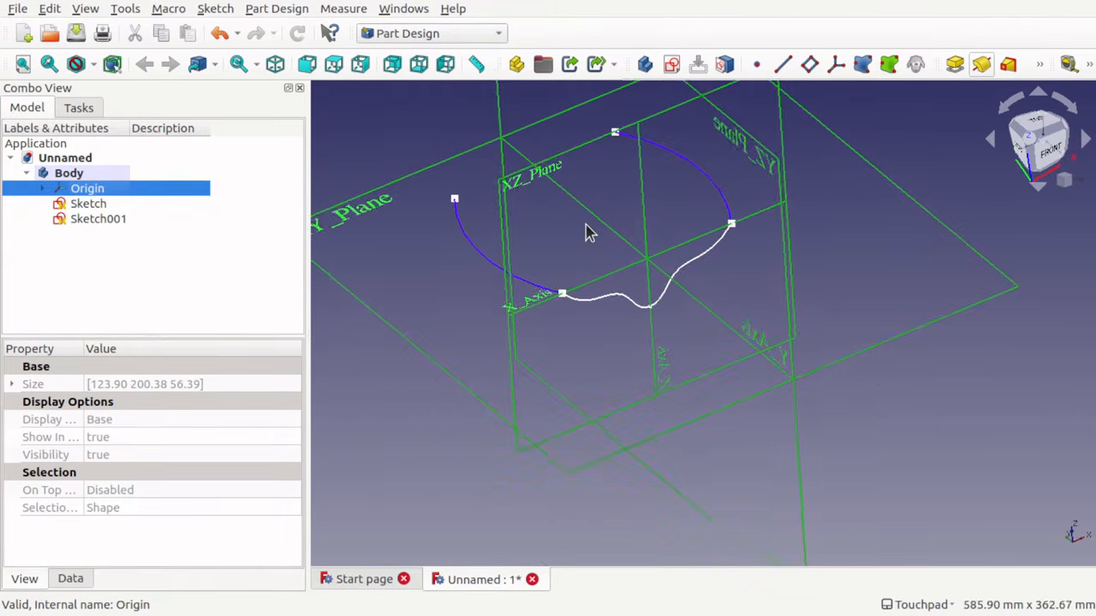
scroll(586, 226, "up", 1)
mouse_move(586, 225)
left_mouse_down("shift")
mouse_move(669, 255)
mouse_move(695, 279)
mouse_move(619, 259)
mouse_move(555, 225)
mouse_move(443, 237)
left_mouse_up("shift")
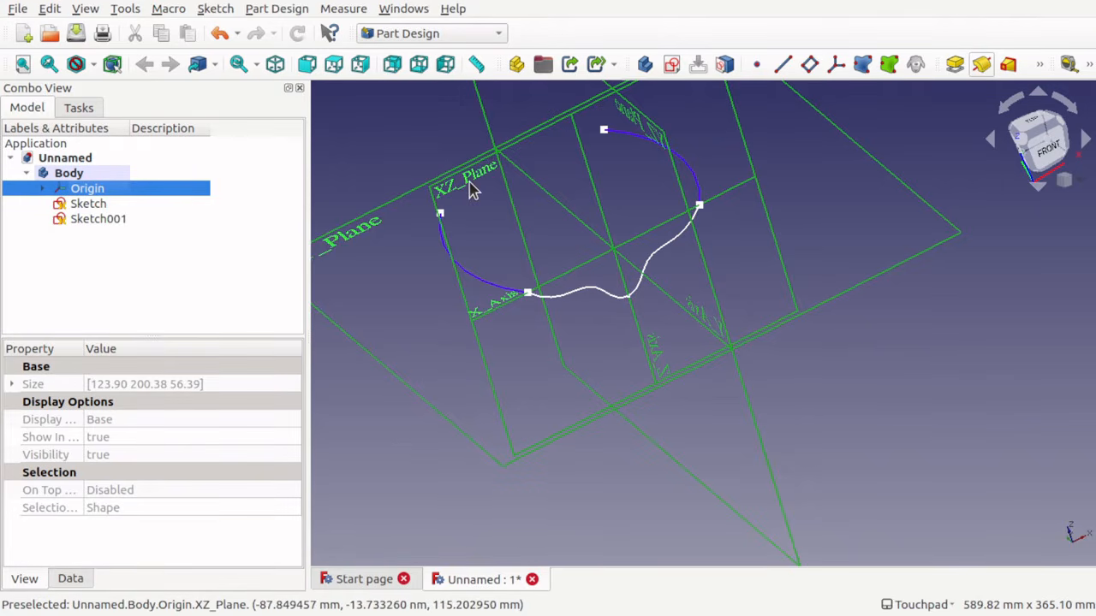
left_click_drag(471, 188, 583, 217, "shift")
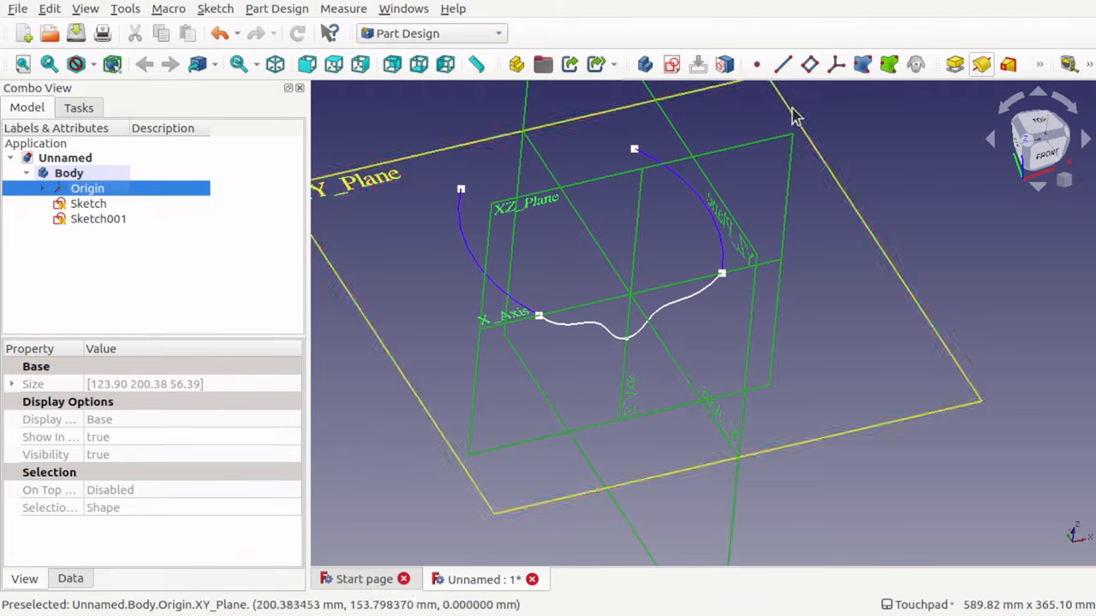
- Create a datum plane and attach it to the XZ plane in Plane face mode
left_click(809, 65)
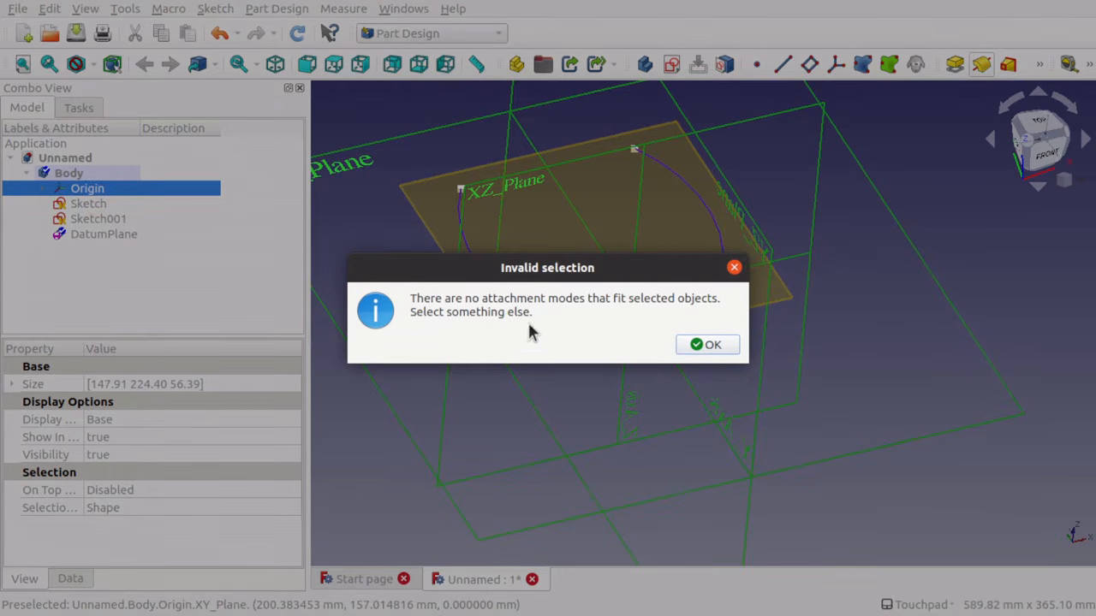
left_click(707, 345)
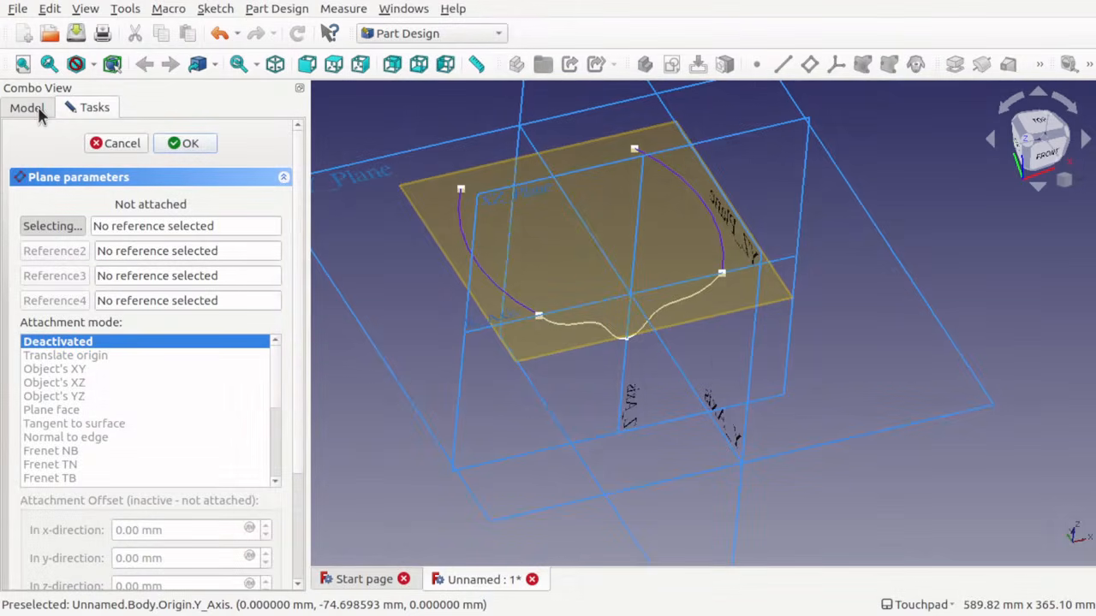
left_click(60, 228)
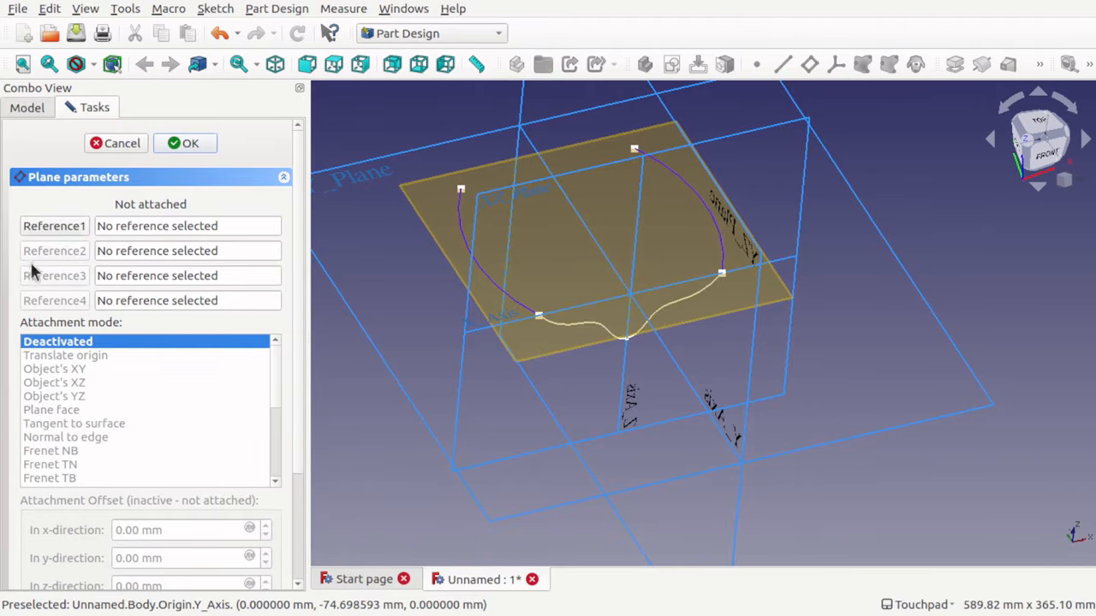
left_click(38, 228)
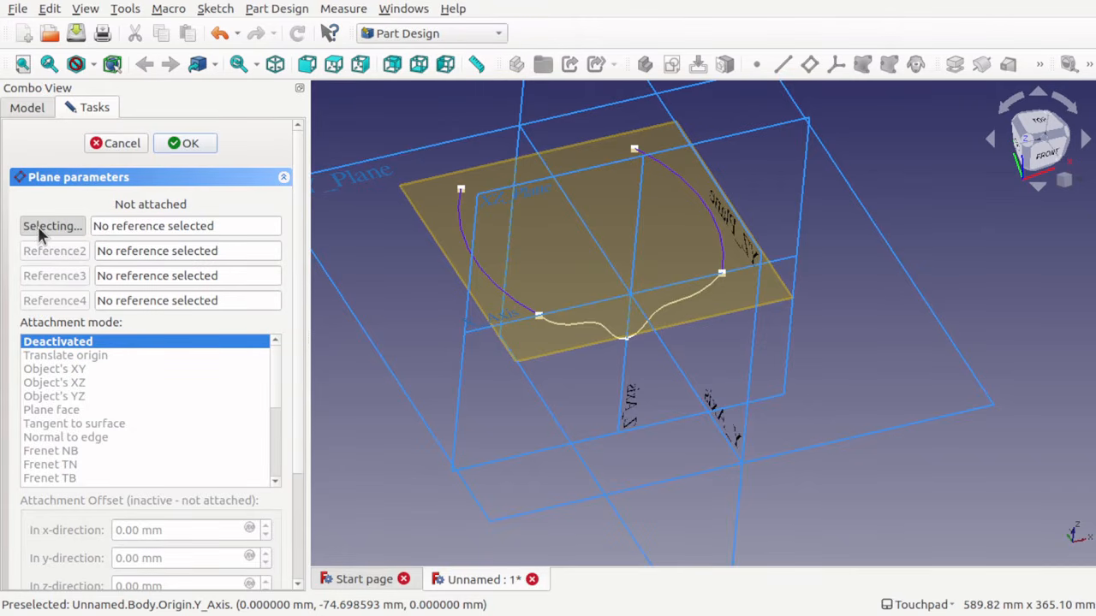
left_click(502, 203)
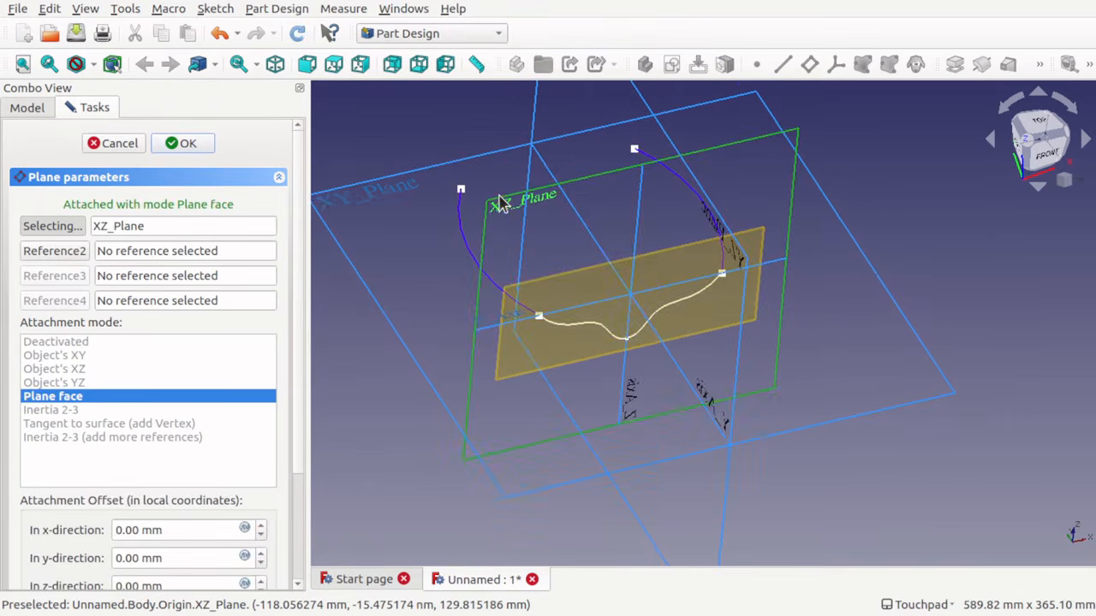
mouse_move(470, 243)
left_mouse_down("alt")
mouse_move(611, 328)
mouse_move(661, 327)
mouse_move(491, 269)
mouse_move(490, 253)
mouse_move(501, 256)
left_mouse_up("alt")
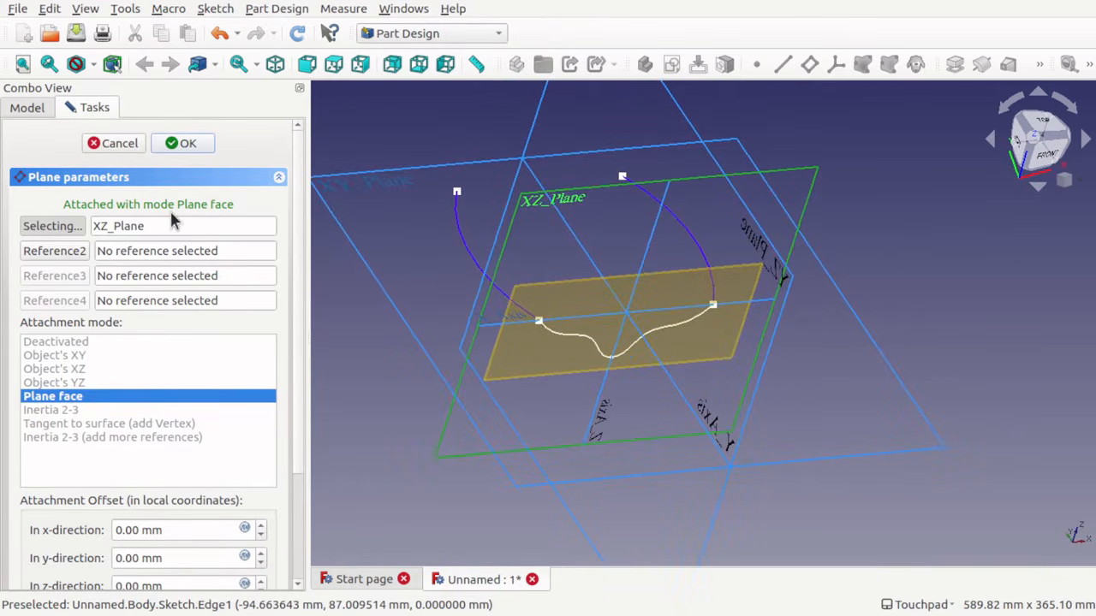
- Change the datum plane's reference to the left arc's open endpoint in Translate origin mode and accept the plane
left_click(458, 194)
left_click_drag(427, 187, 450, 167, "alt")
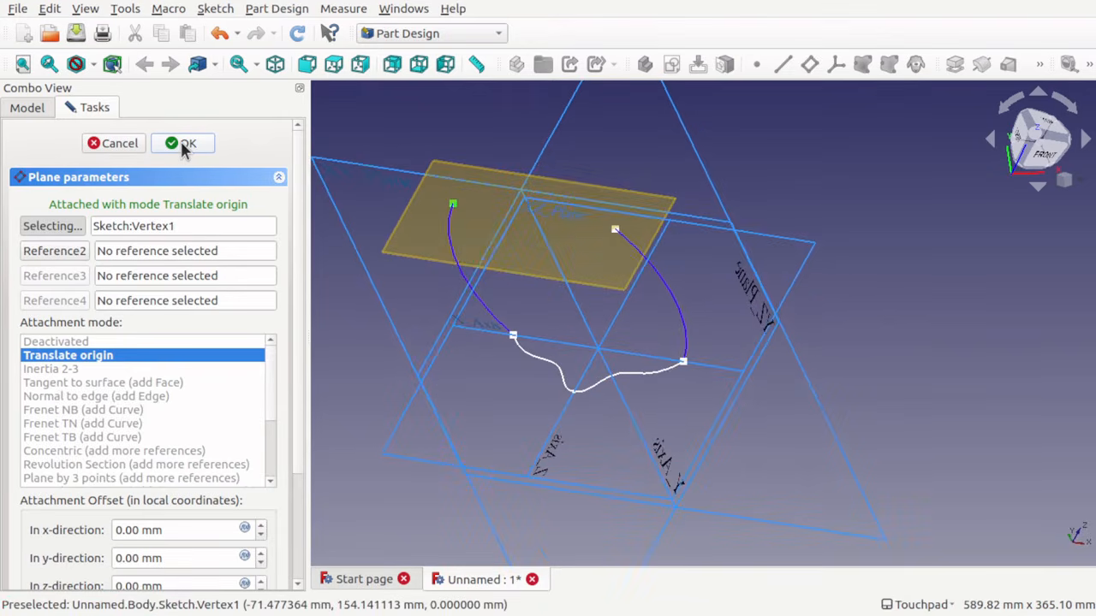
left_click(184, 145)
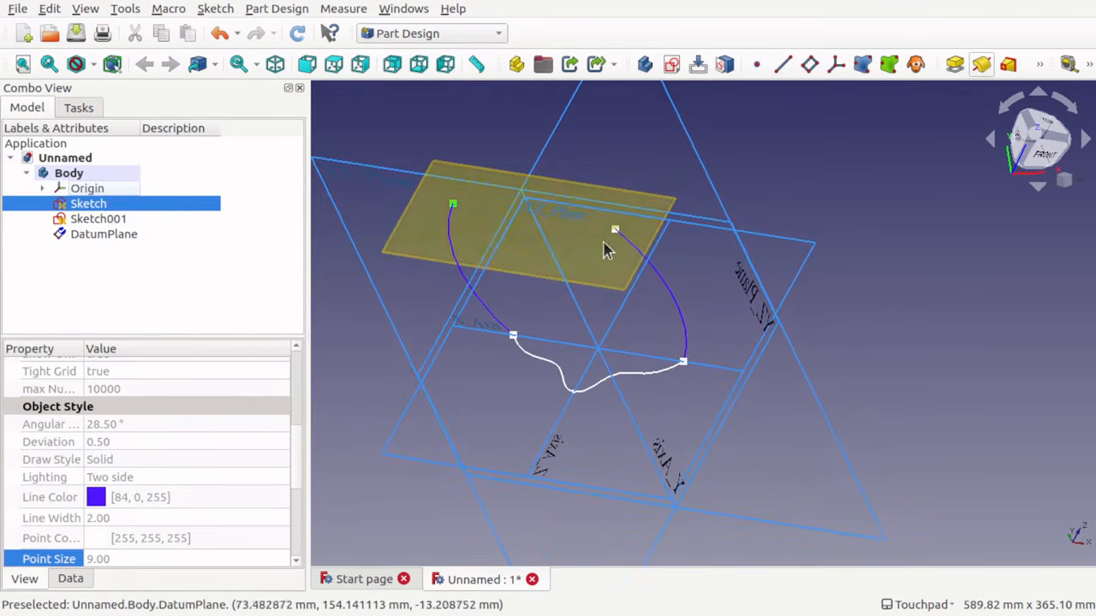
- Hide the body's origin planes and axes, leaving the datum plane and sketches displayed
mouse_move(603, 242)
left_mouse_down("alt")
mouse_move(582, 206)
mouse_move(593, 220)
left_mouse_up("alt")
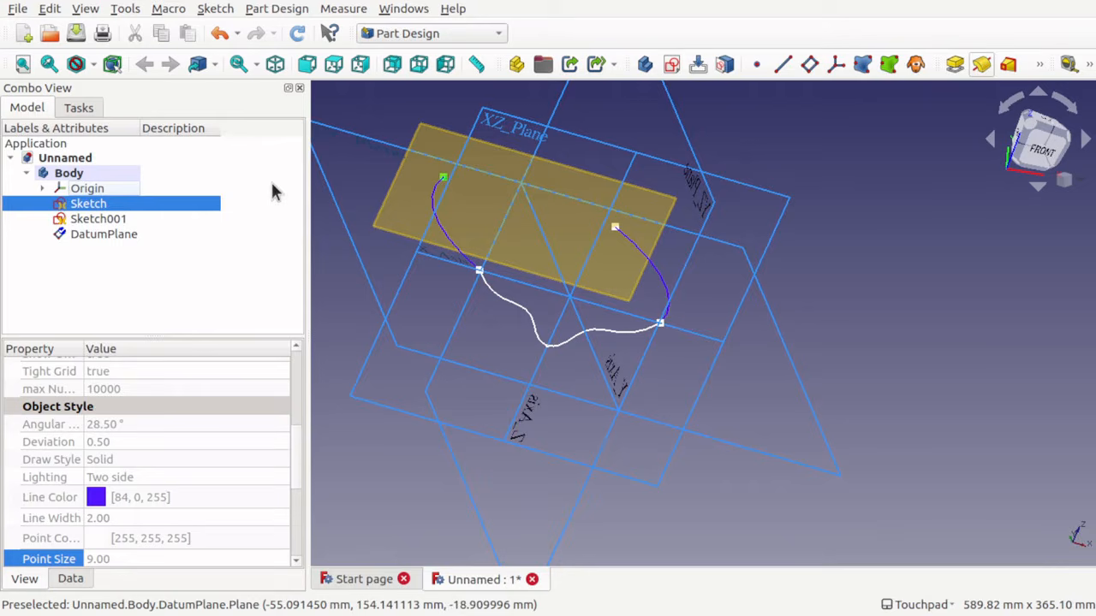
left_click(106, 192)
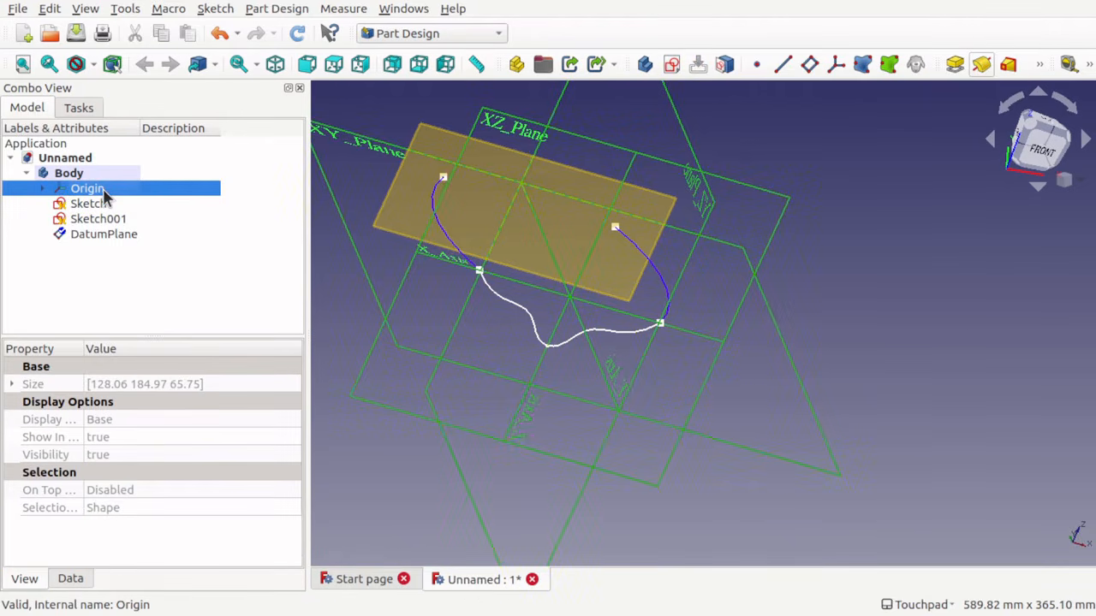
key("space")
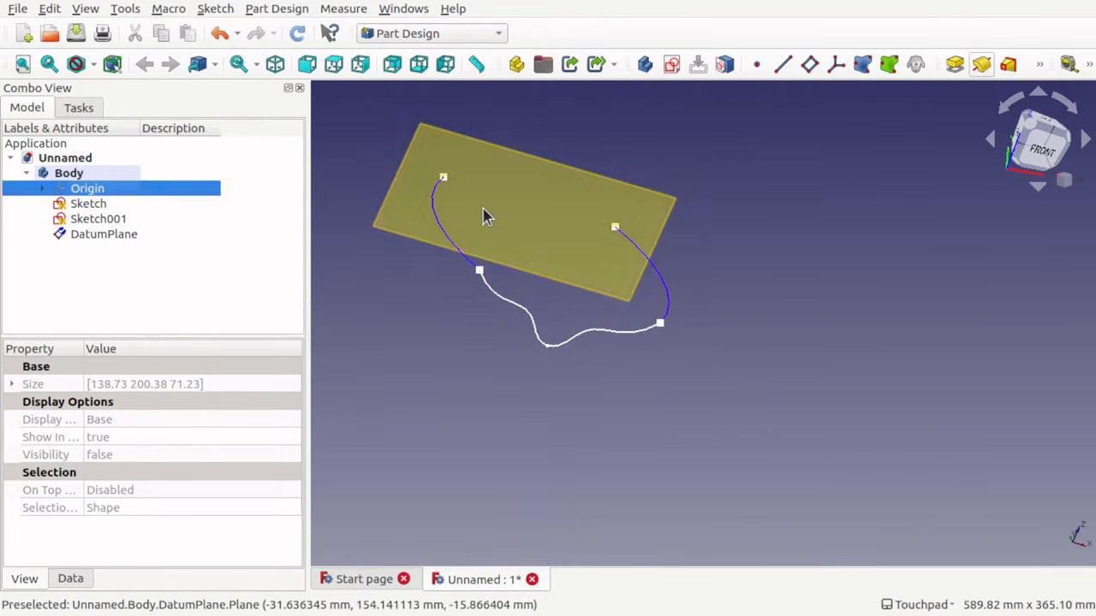
- Create a new sketch on the datum plane at the side arcs' open ends
scroll(482, 216, "up", 5)
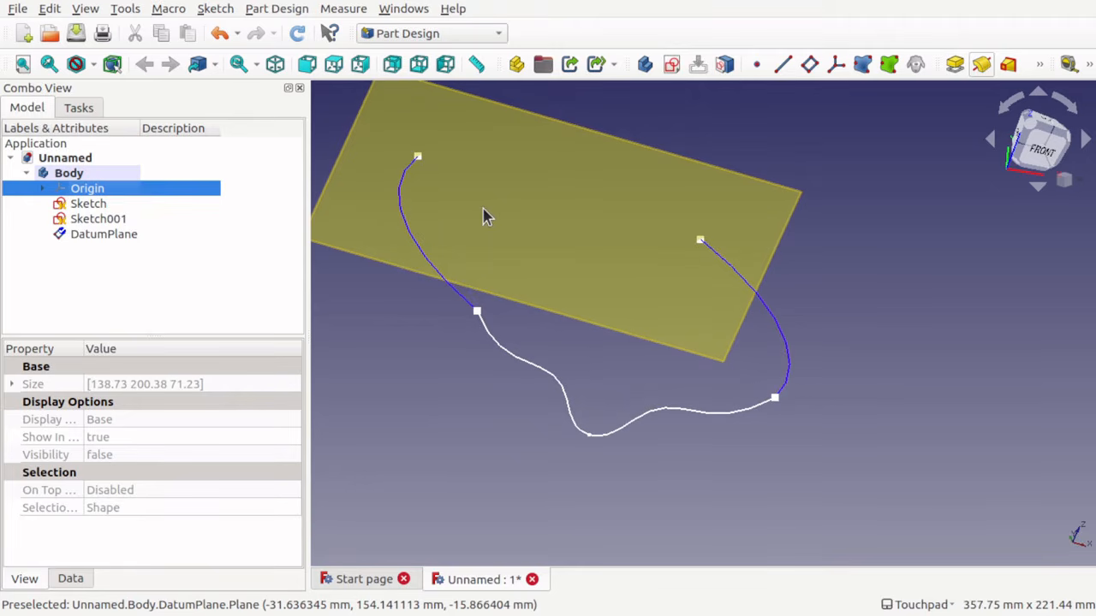
key("Down")
left_click(538, 208)
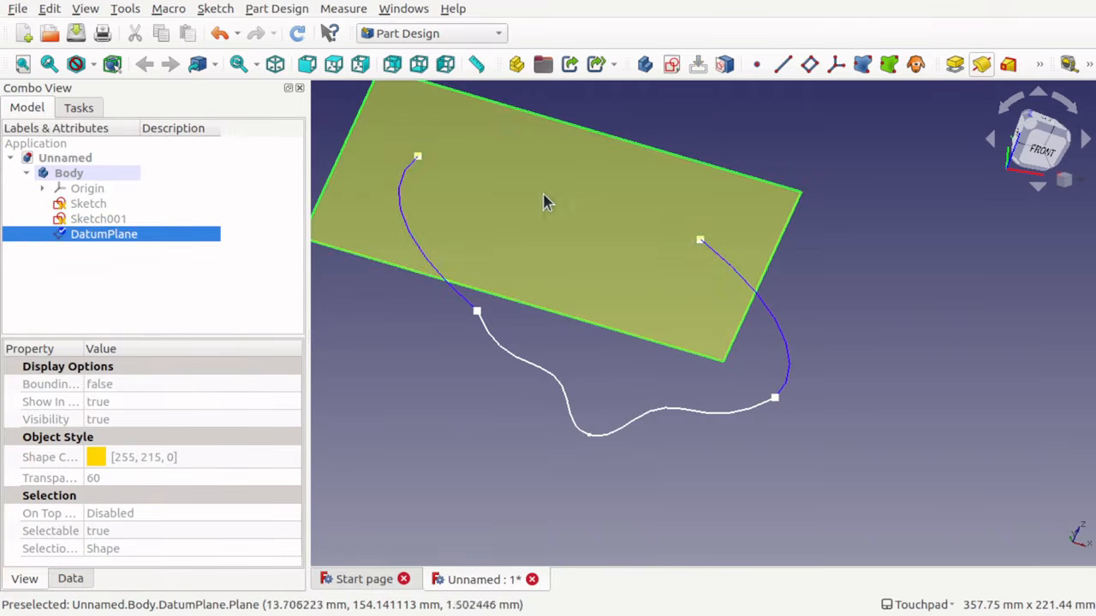
left_click(671, 67)
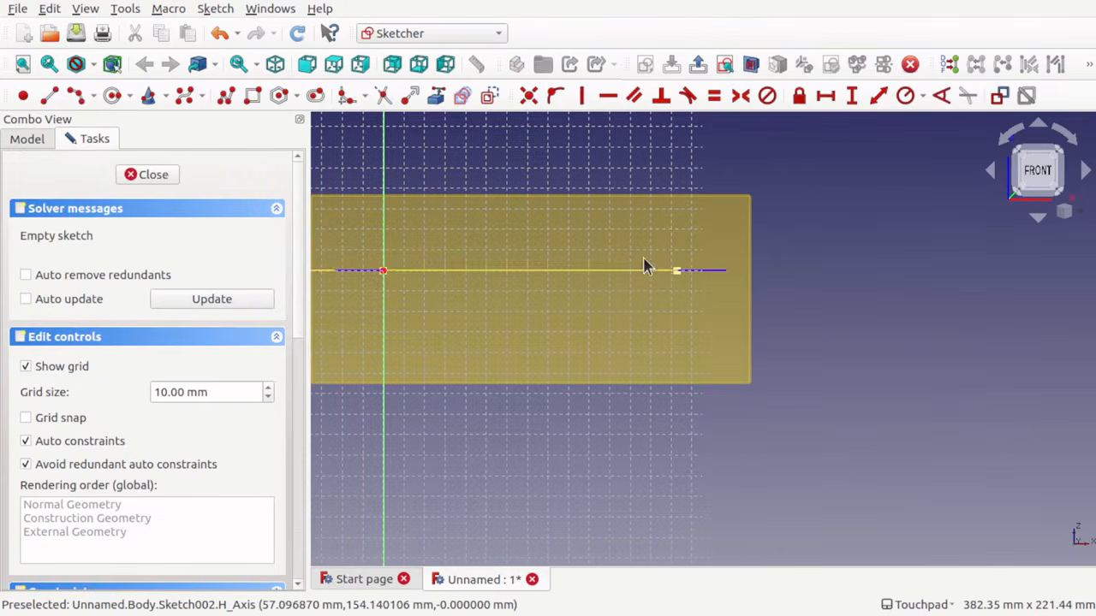
key("Right")
key("Right")
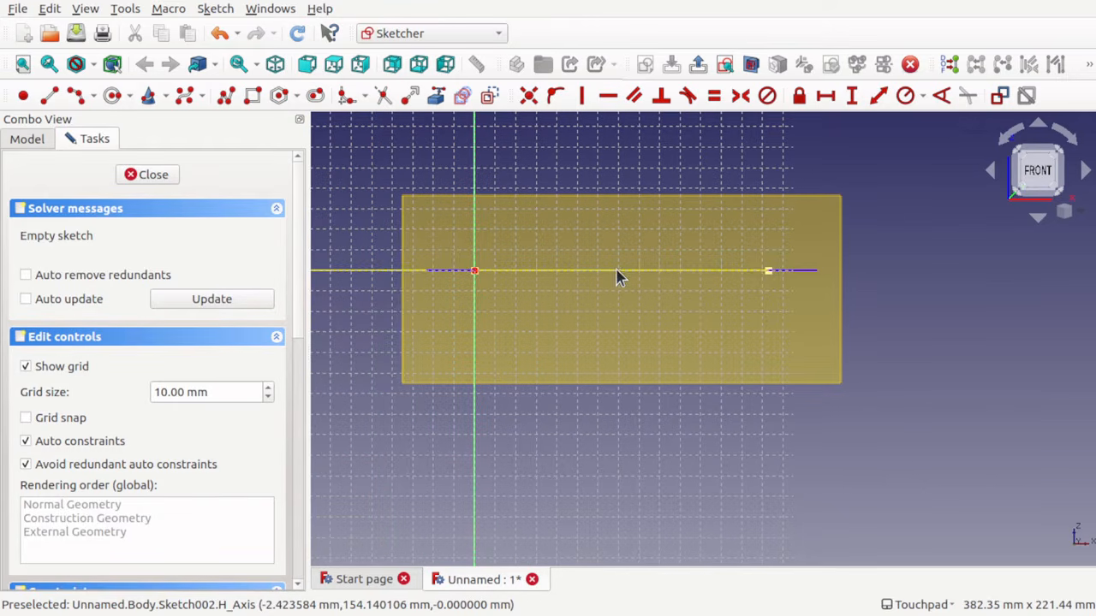
- Link the right arc's open endpoint into the new sketch as external geometry
mouse_move(641, 230)
left_mouse_down("alt")
mouse_move(611, 334)
mouse_move(629, 271)
mouse_move(643, 347)
mouse_move(587, 315)
mouse_move(604, 289)
mouse_move(613, 294)
mouse_move(609, 268)
left_mouse_up("alt")
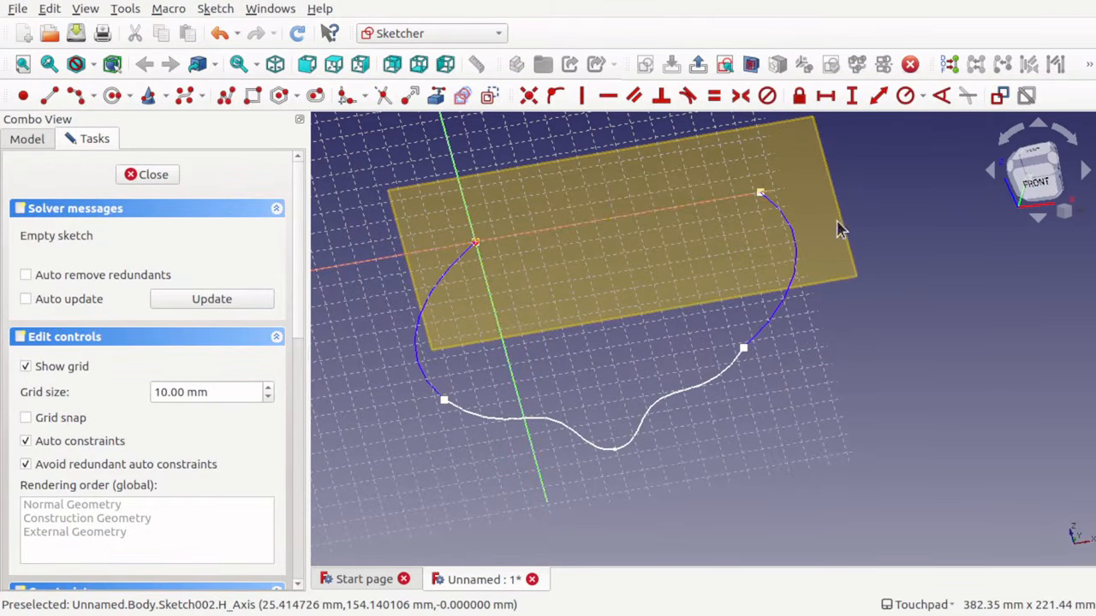
left_click_drag(665, 315, 670, 305, "alt")
middle_click_drag(677, 322, 669, 360)
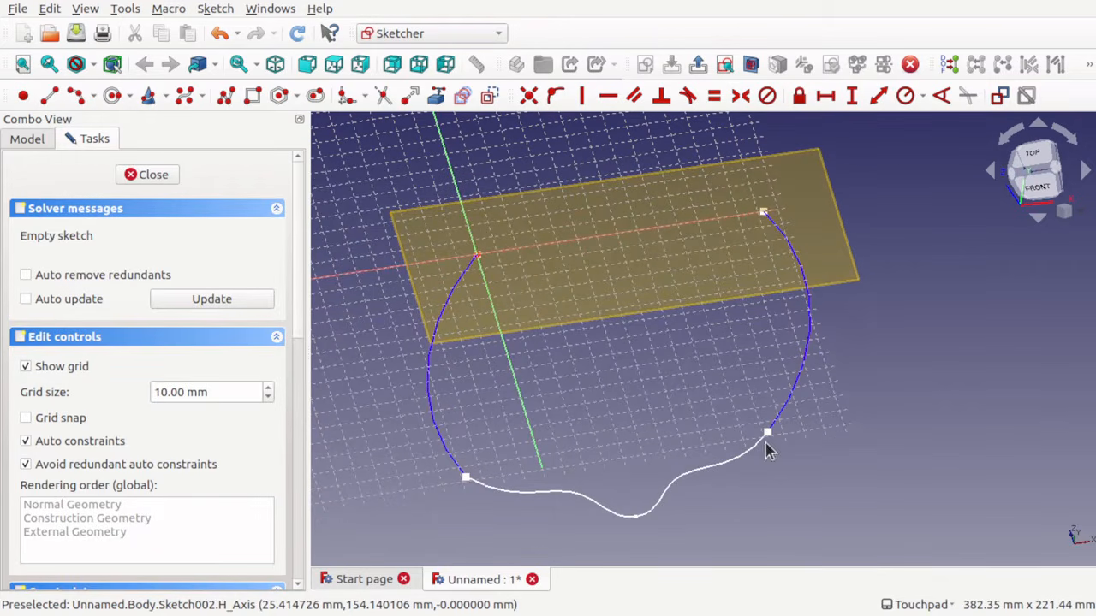
mouse_move(666, 354)
middle_mouse_down()
mouse_move(649, 317)
mouse_move(672, 369)
mouse_move(660, 350)
mouse_move(665, 359)
mouse_move(669, 347)
middle_mouse_up()
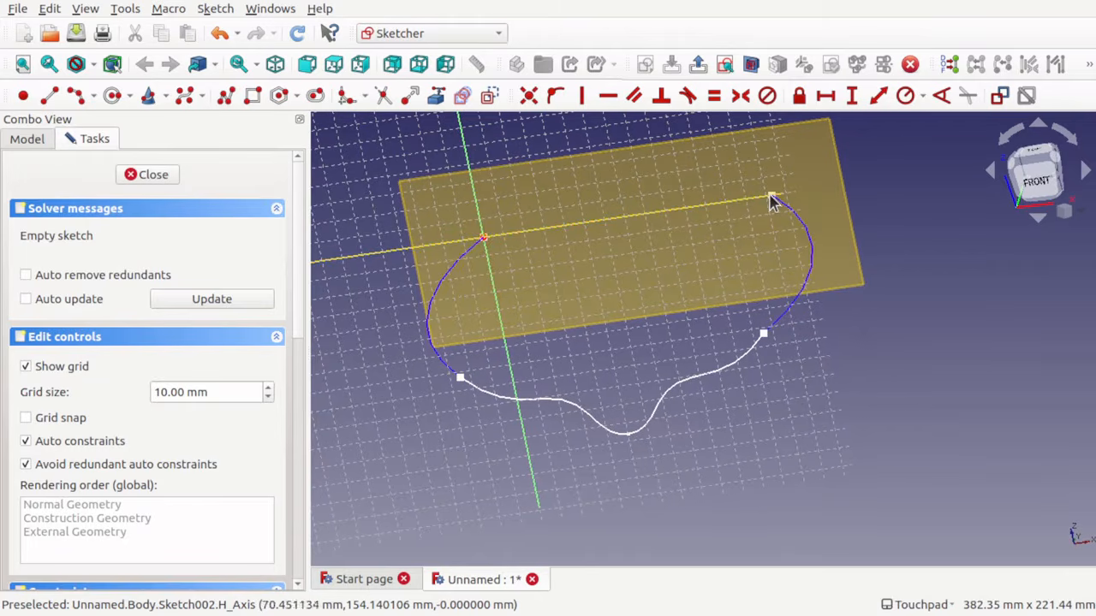
left_click(435, 96)
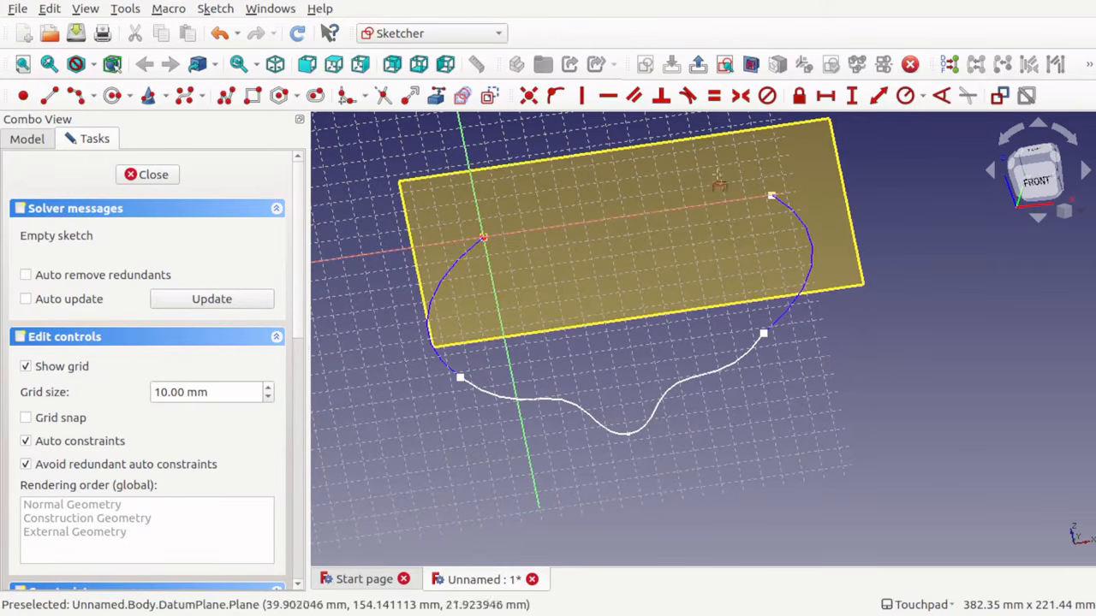
left_click(772, 199)
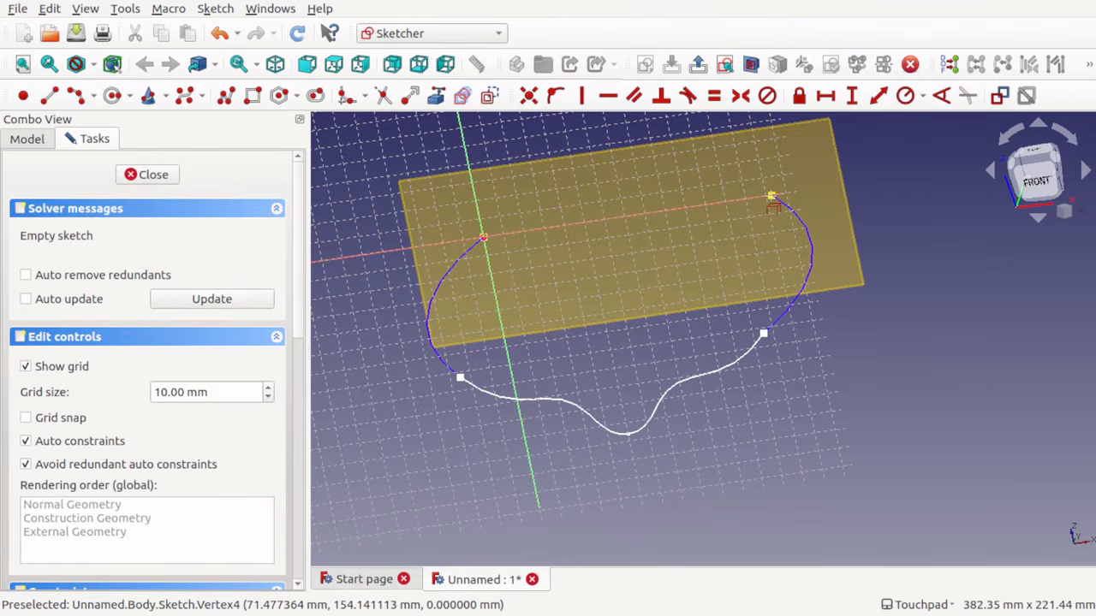
scroll(772, 198, "up", 3)
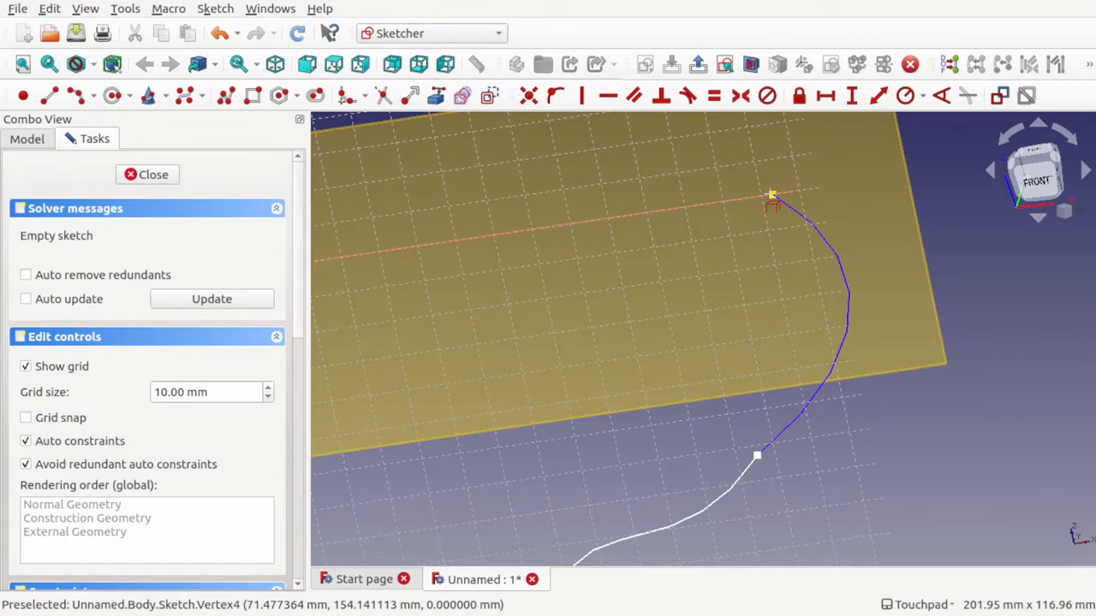
scroll(589, 296, "down", 3)
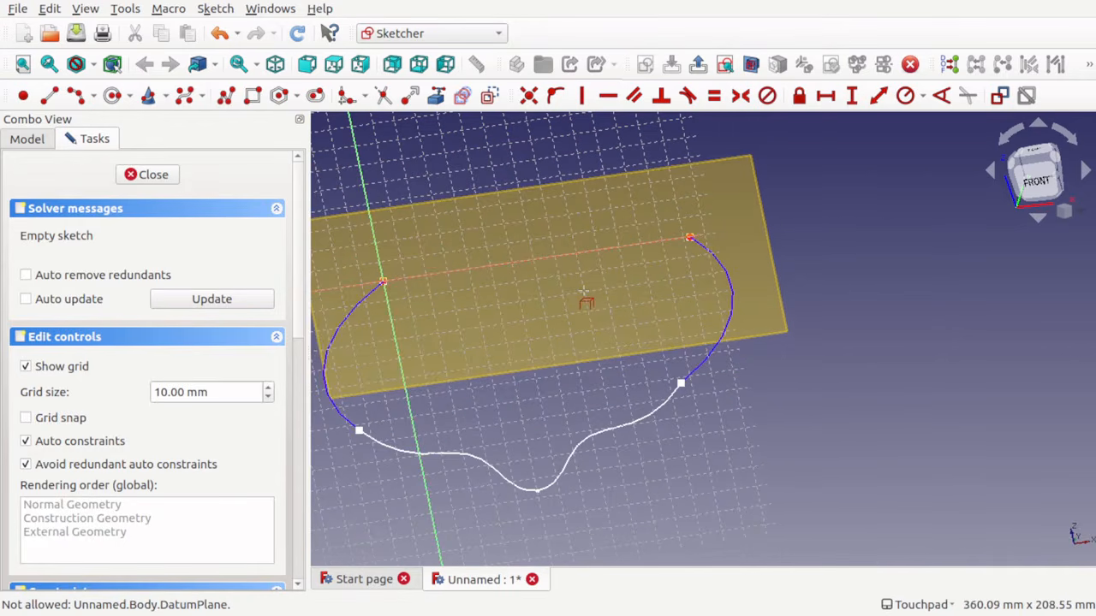
- Draw an arc joining the side arcs' open endpoints, bowed slightly below the line between them, and close the sketch
mouse_move(586, 295)
middle_mouse_down()
mouse_move(509, 291)
mouse_move(500, 273)
middle_mouse_up()
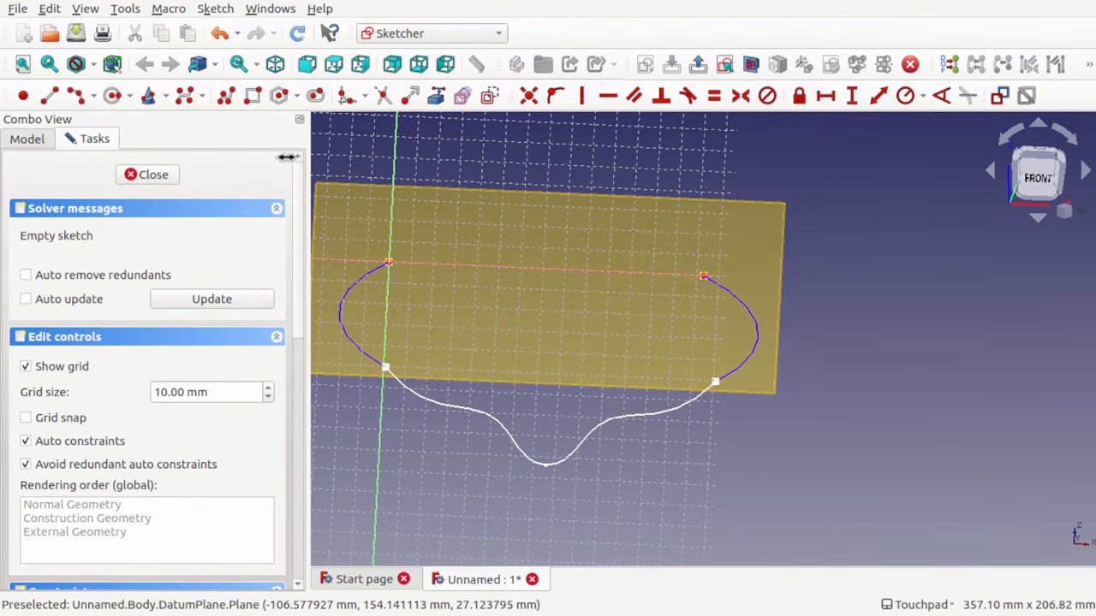
left_click(79, 96)
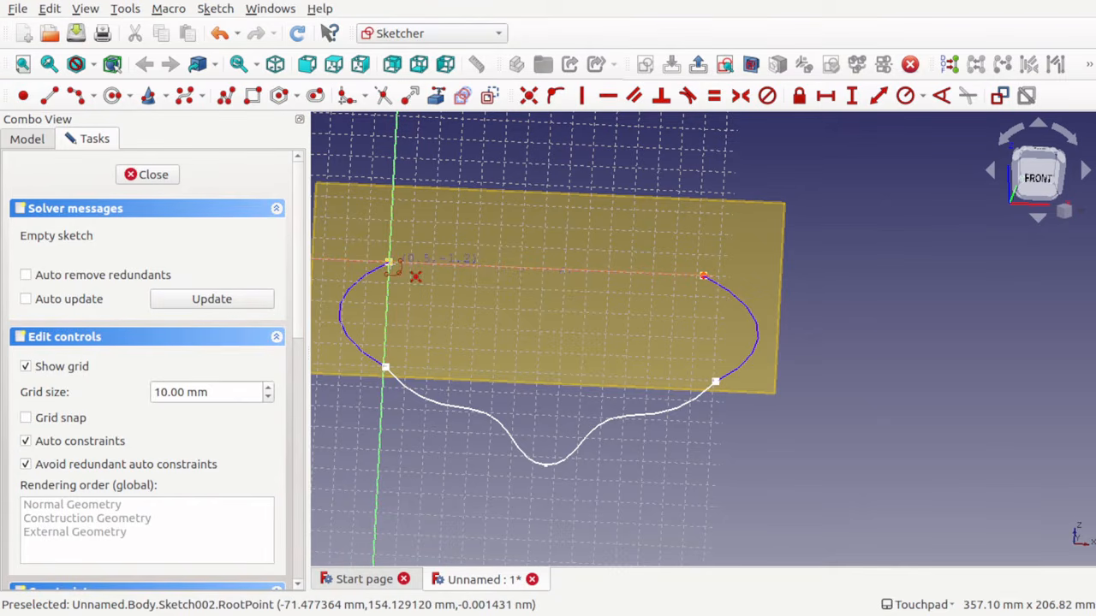
left_click(389, 263)
left_click(389, 265)
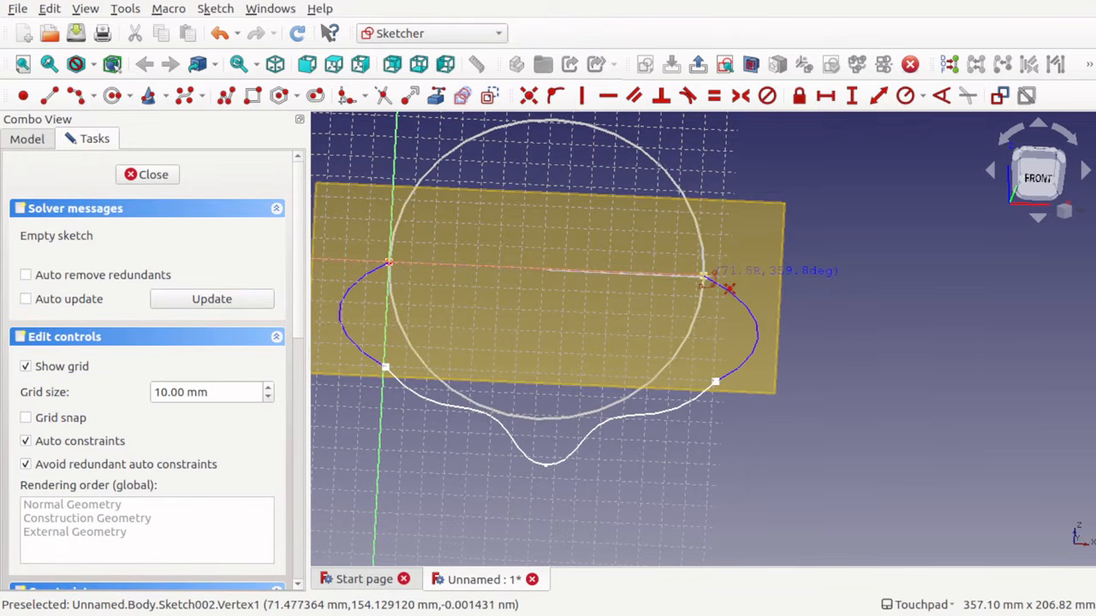
left_click(703, 277)
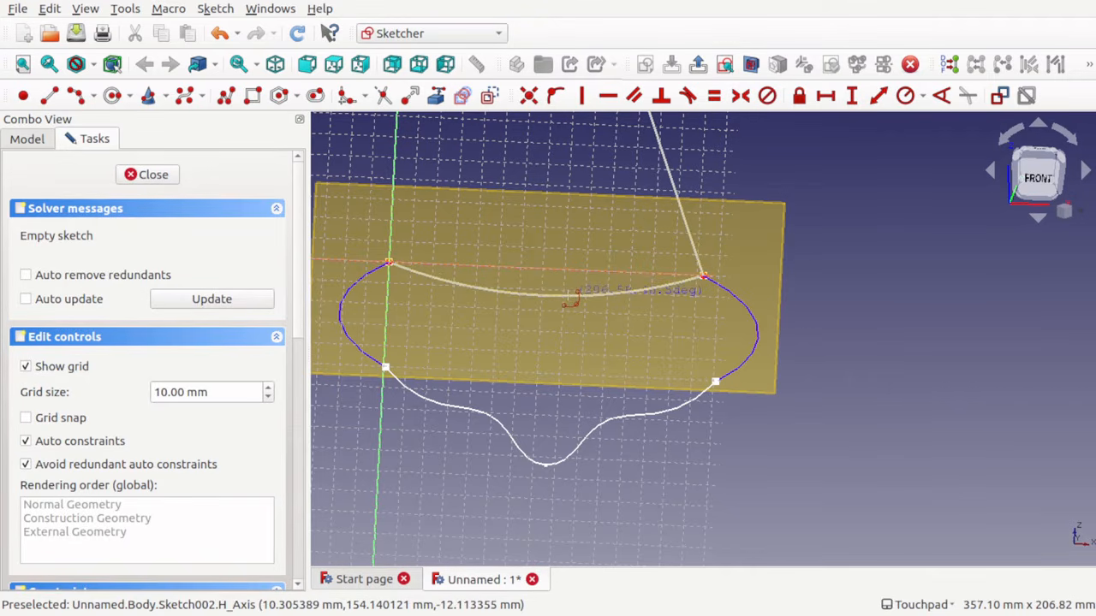
left_click(568, 296)
mouse_move(623, 304)
left_mouse_down("alt")
mouse_move(626, 255)
mouse_move(486, 284)
mouse_move(565, 352)
mouse_move(637, 279)
mouse_move(649, 336)
left_mouse_up("alt")
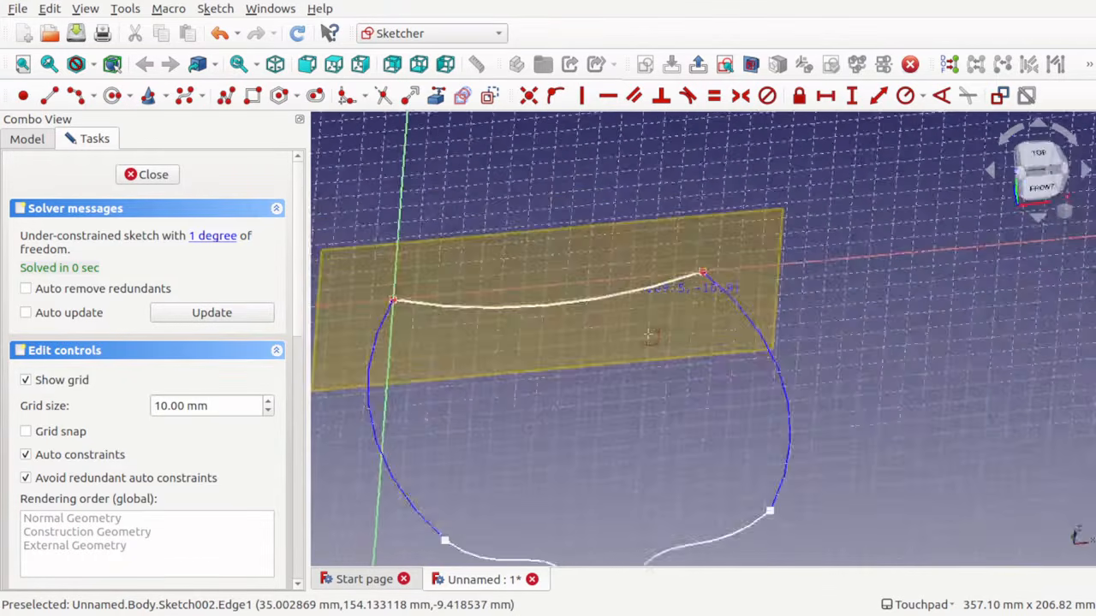
key("1")
left_click(151, 175)
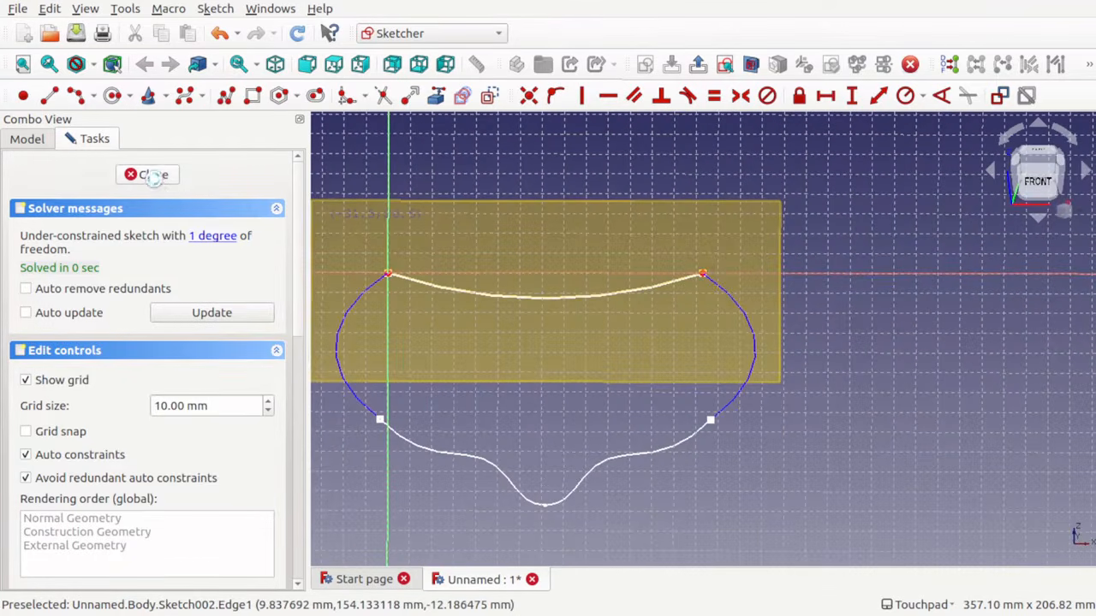
mouse_move(759, 262)
left_mouse_down("alt")
mouse_move(612, 323)
mouse_move(702, 308)
mouse_move(765, 220)
mouse_move(741, 309)
mouse_move(812, 333)
mouse_move(841, 310)
mouse_move(736, 311)
mouse_move(754, 301)
left_mouse_up("alt")
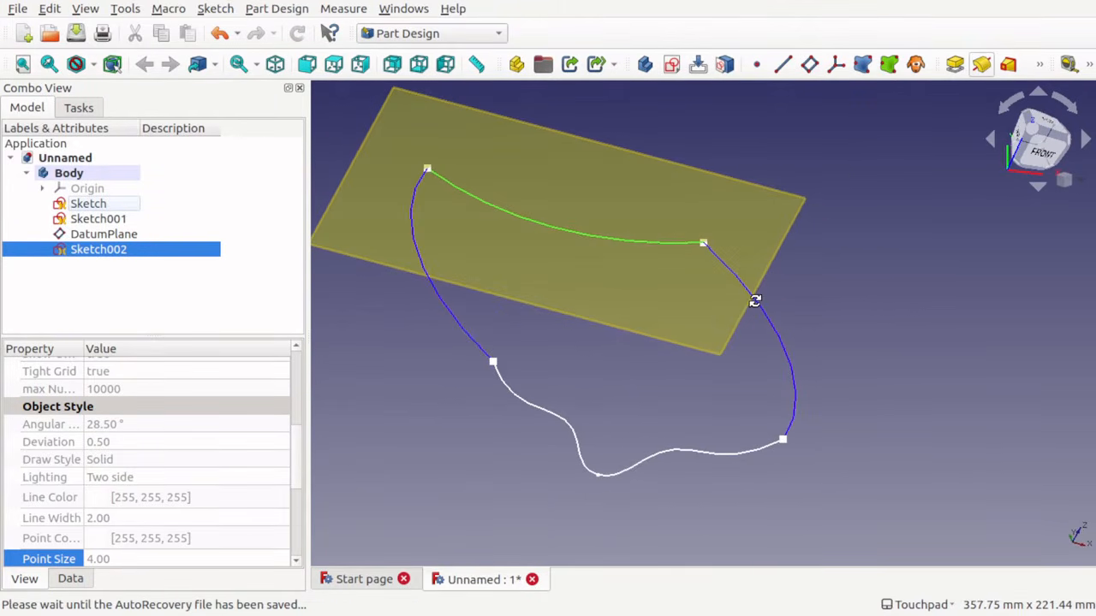
- Save the document under the new file name freecad-shovel
left_click(17, 8)
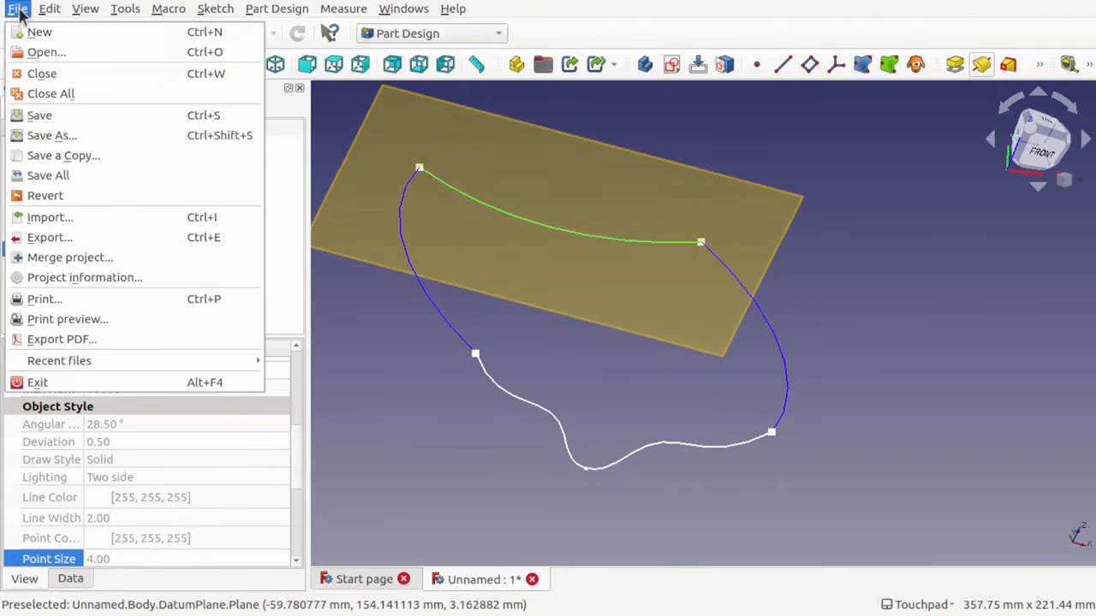
left_click(36, 135)
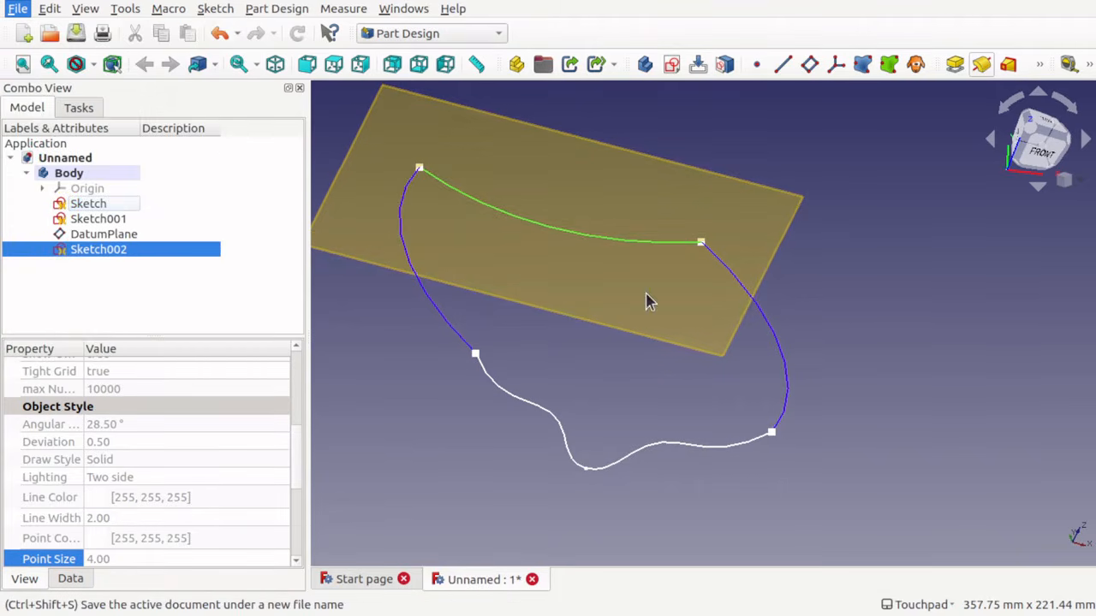
type("fre")
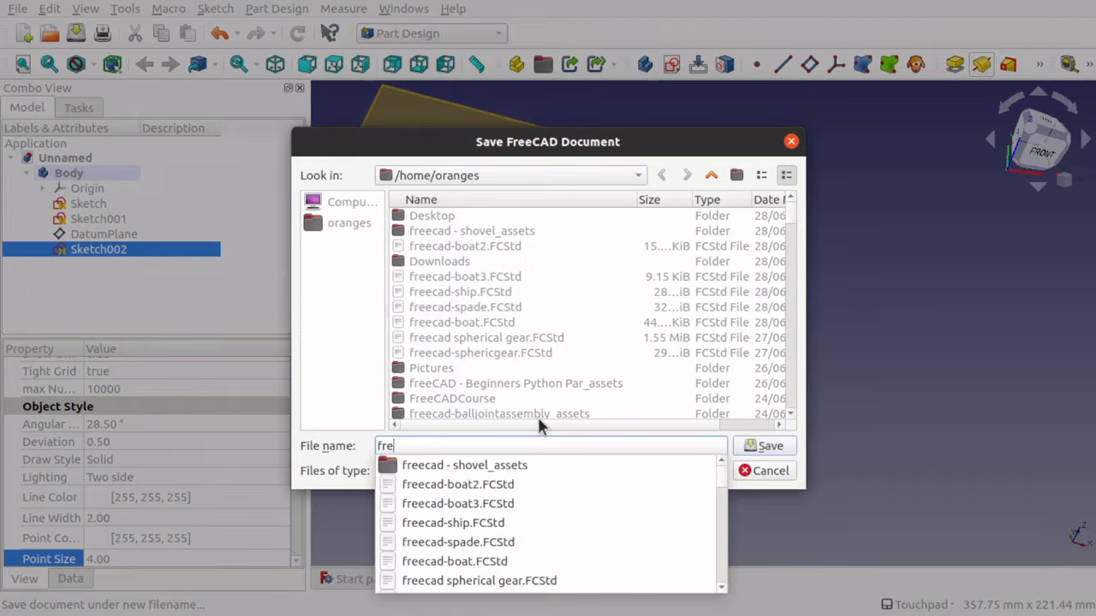
type("ecad-sh")
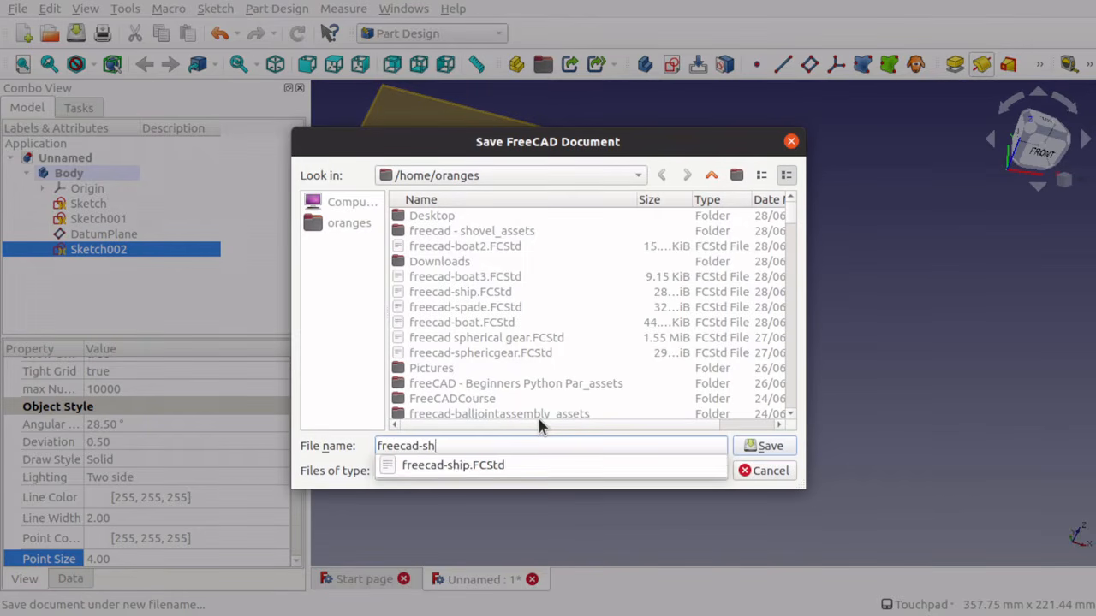
type("ovel")
key("Return")
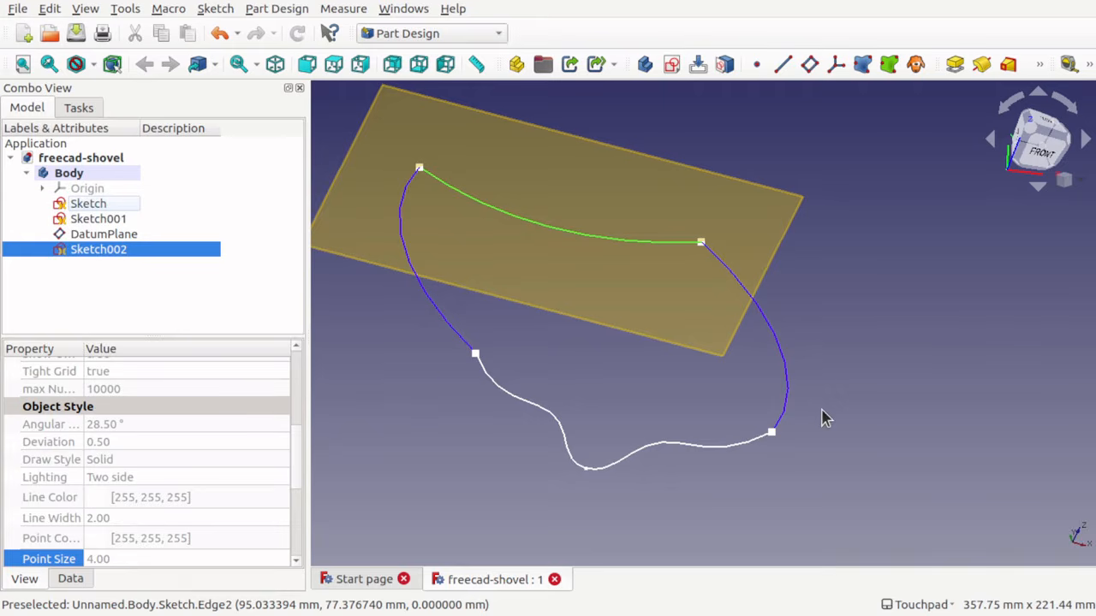
- Switch to the Part workbench and clear the selection of the left side arc
left_click(445, 321)
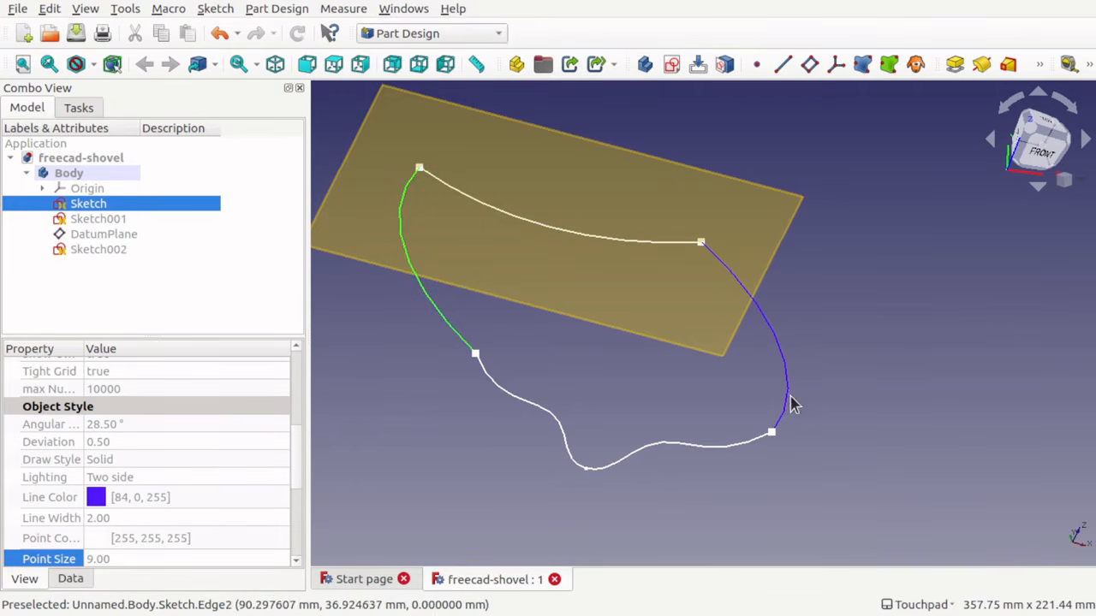
left_click(420, 34)
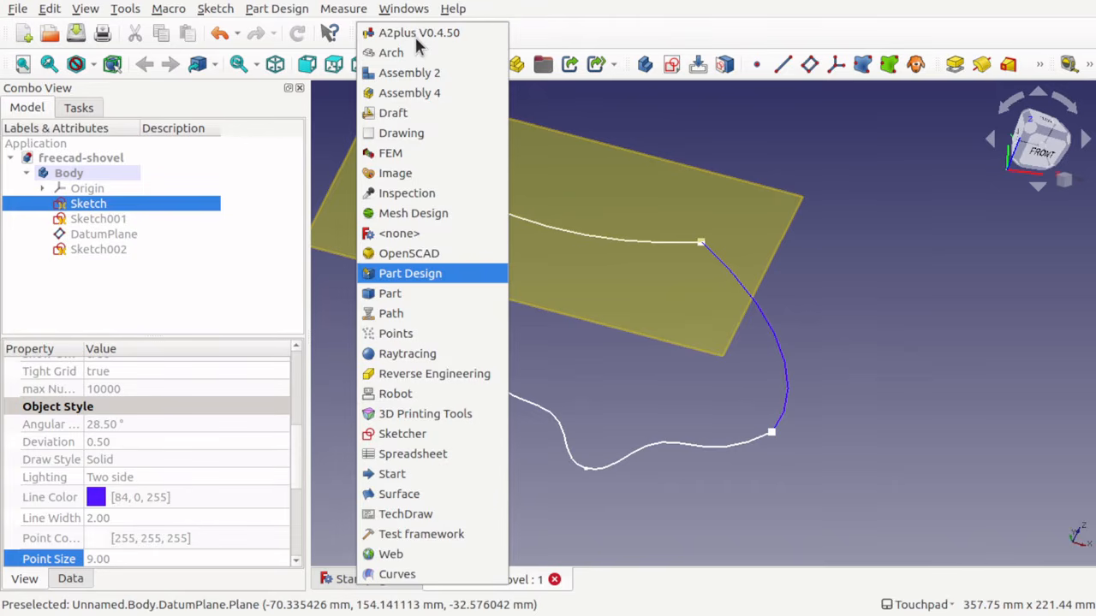
left_click(417, 294)
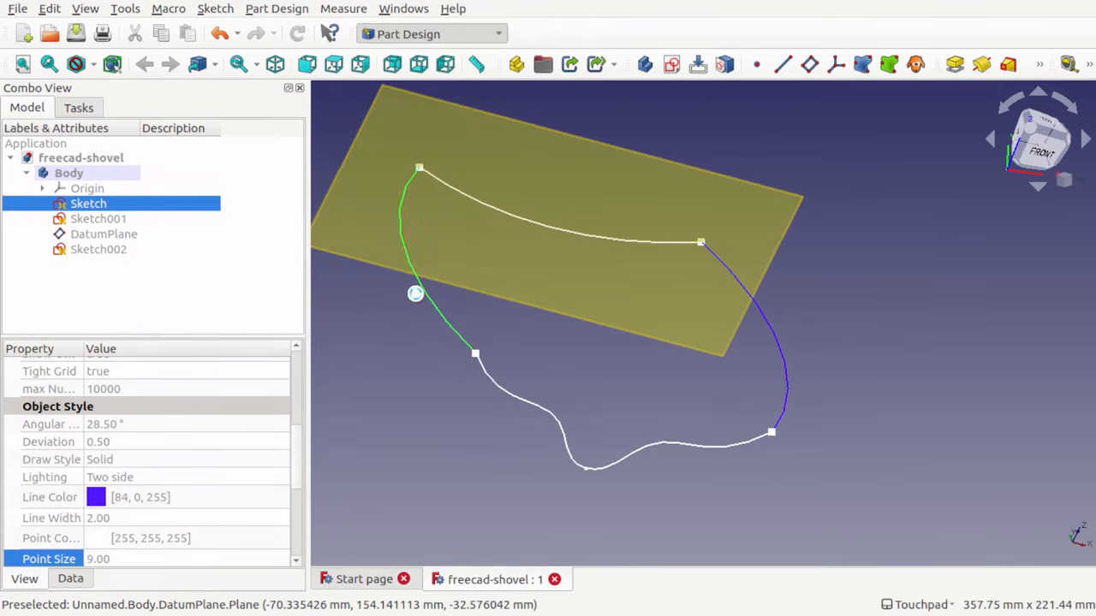
left_click(893, 317)
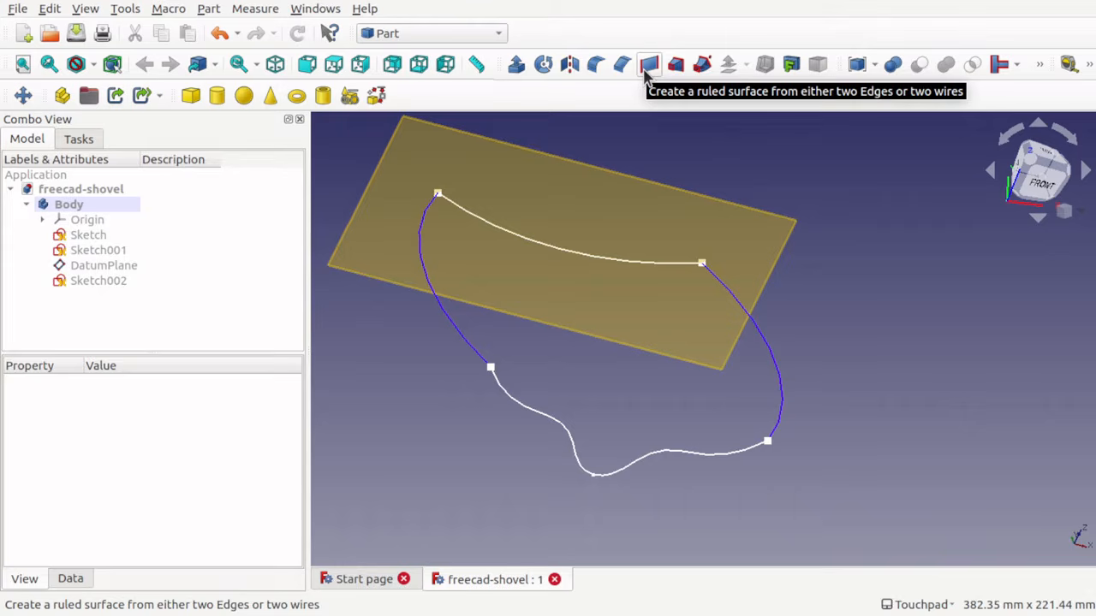
left_click(782, 404)
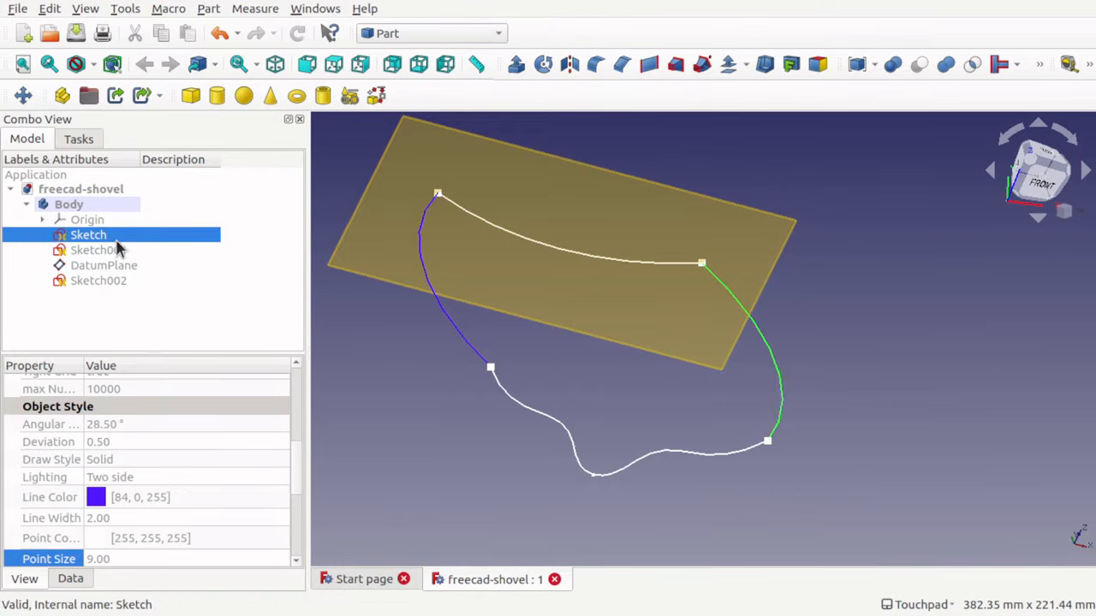
left_click(809, 346)
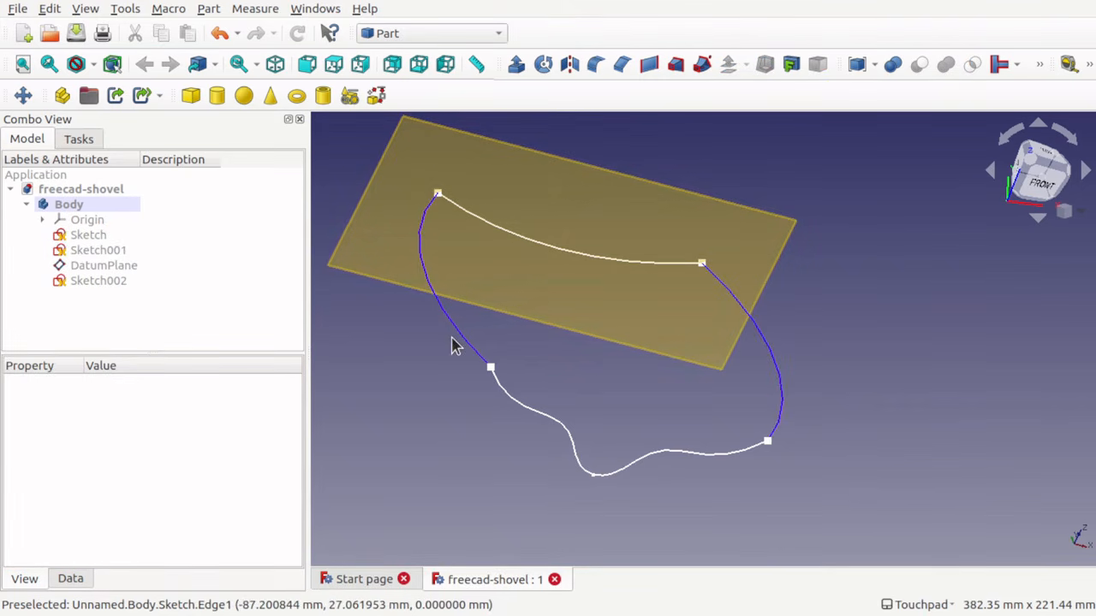
left_click(208, 10)
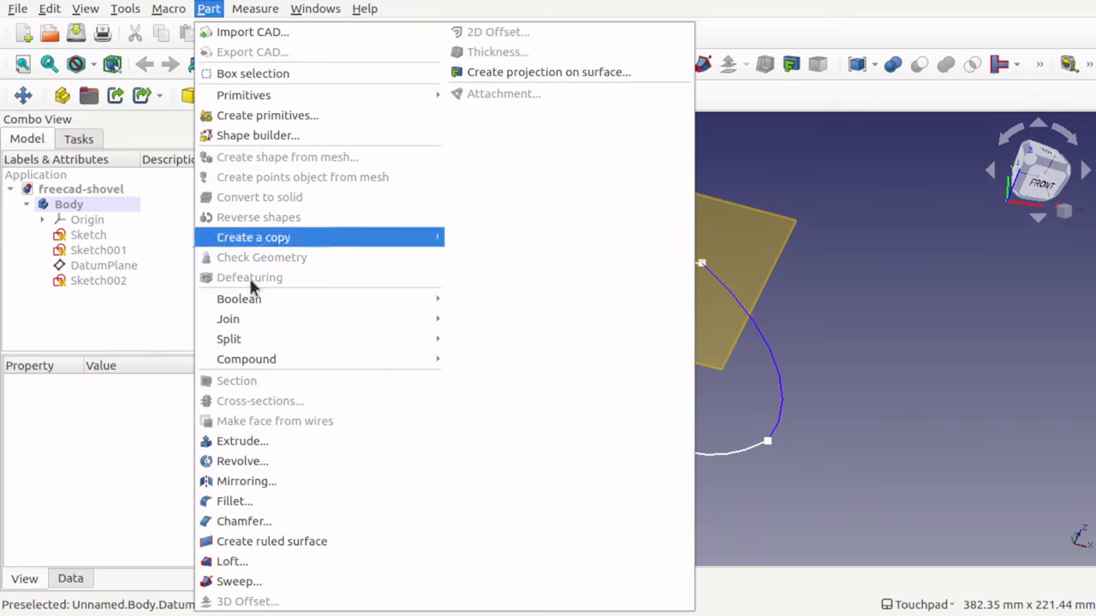
left_click(968, 399)
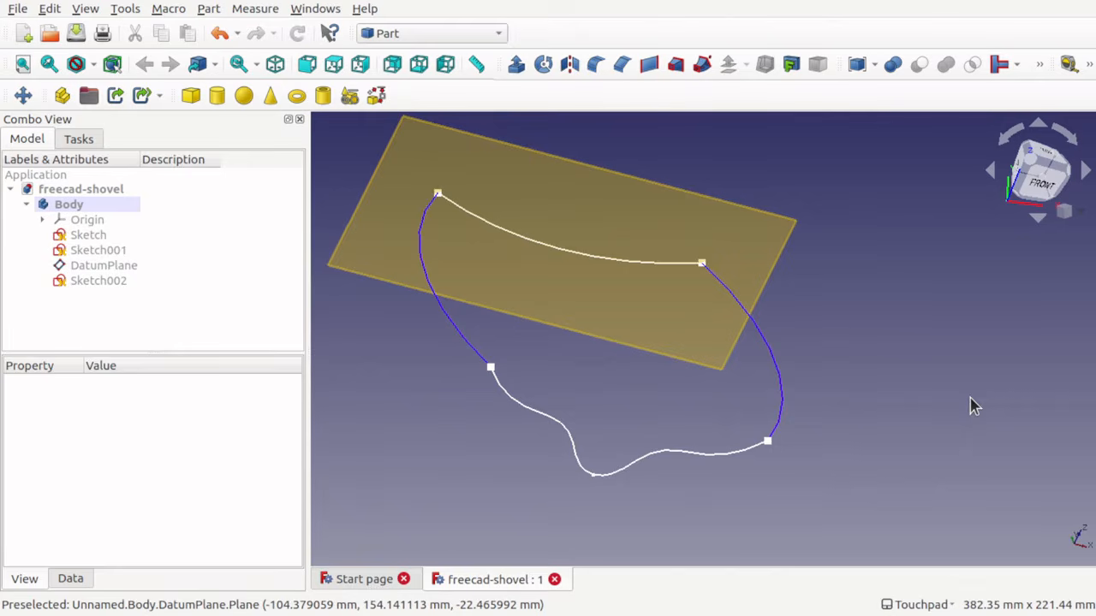
- Create a ruled surface between the right and left side arcs of the first sketch
left_click(784, 405)
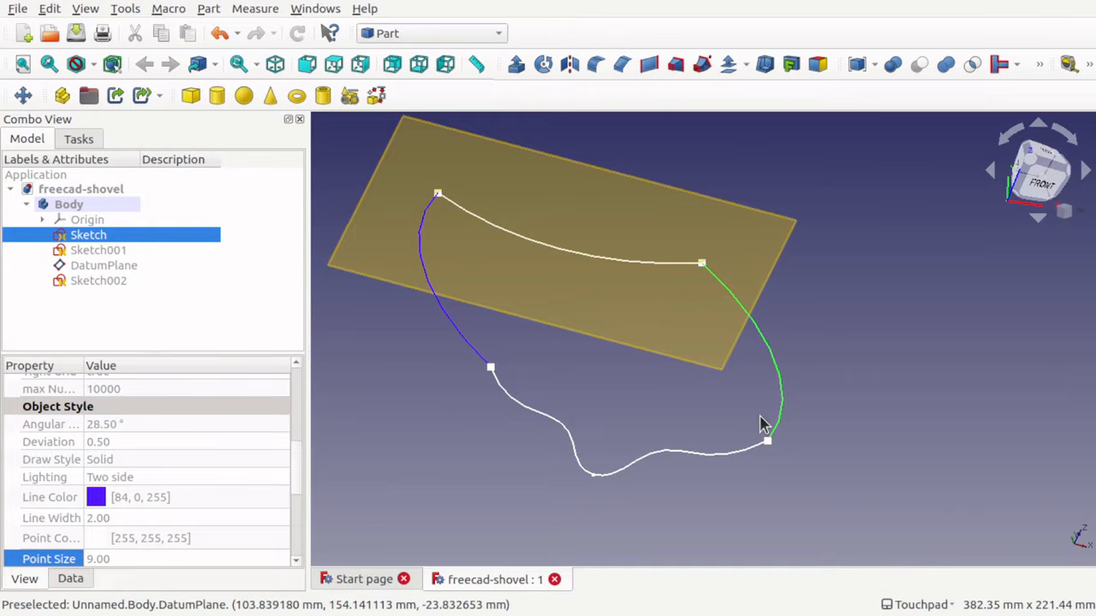
left_click(447, 311, "ctrl")
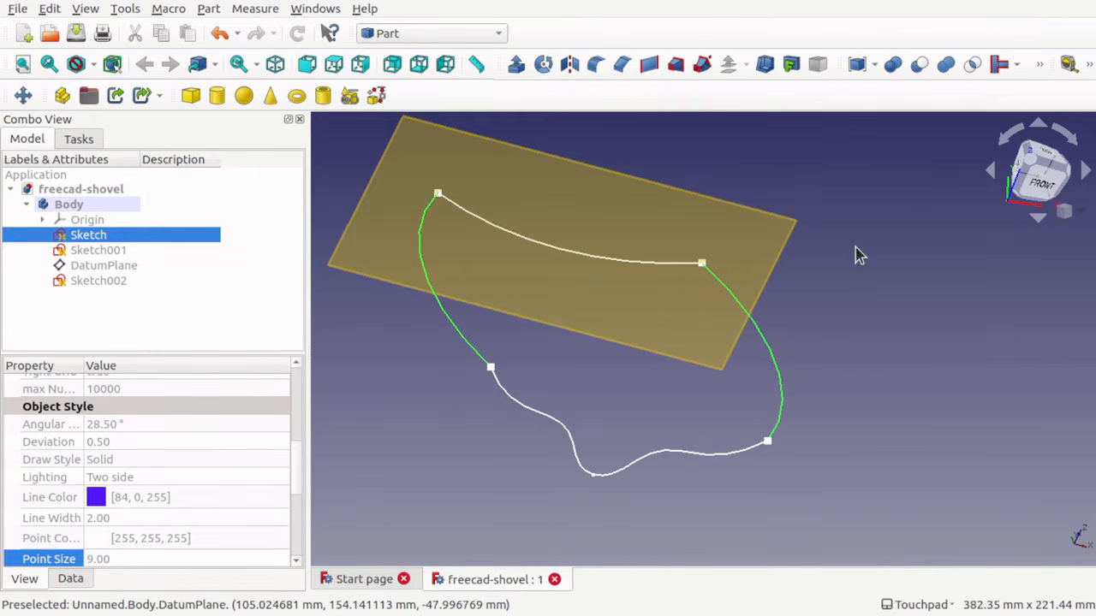
left_click(647, 66)
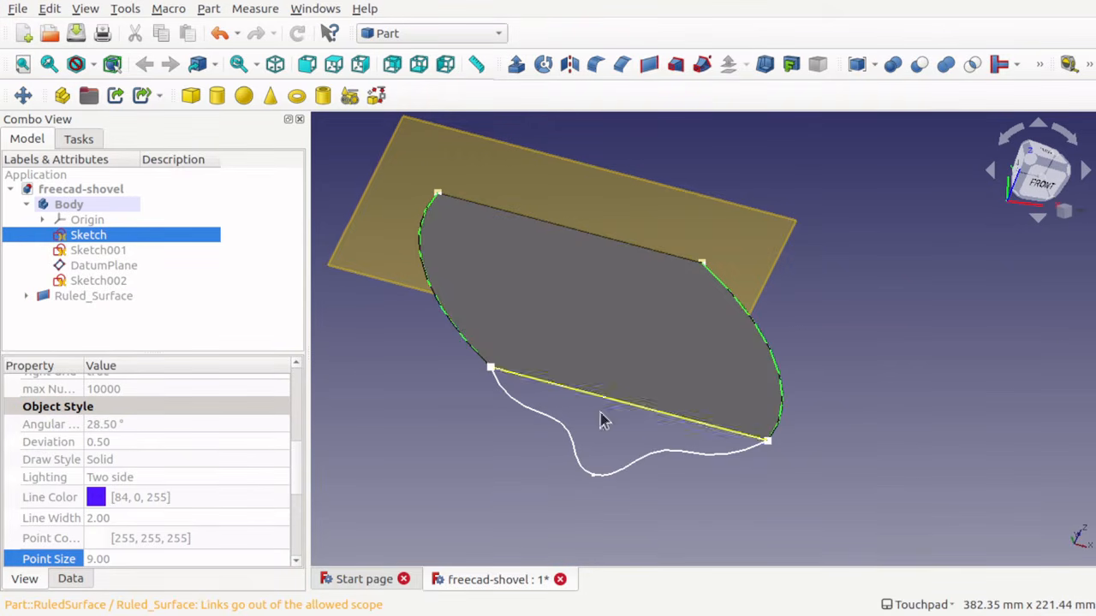
- Hide the datum plane and switch to the Curves workbench
left_click(108, 269)
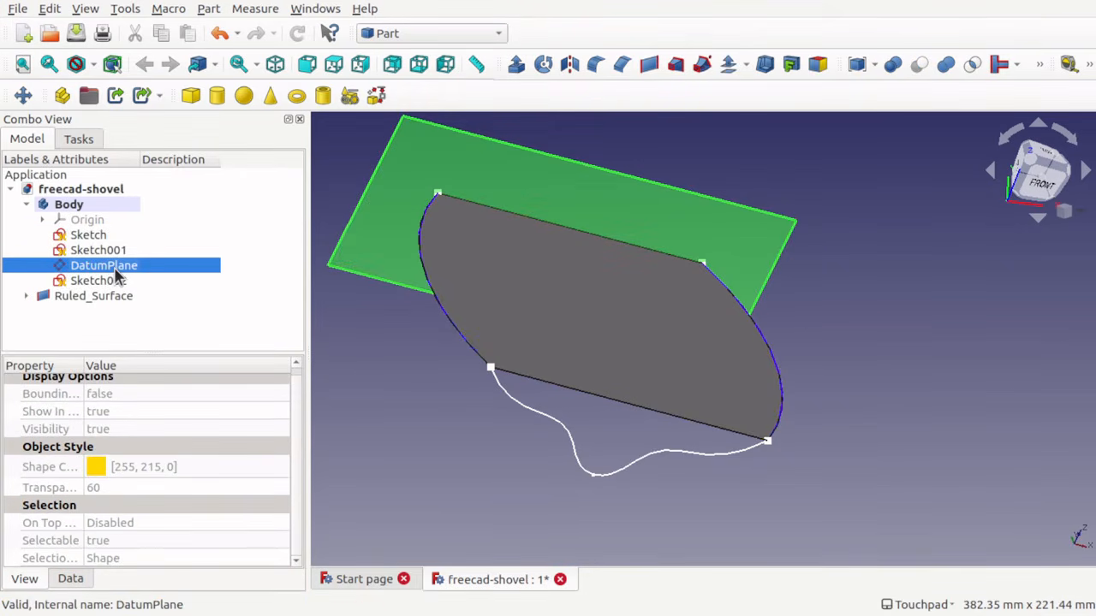
key("space")
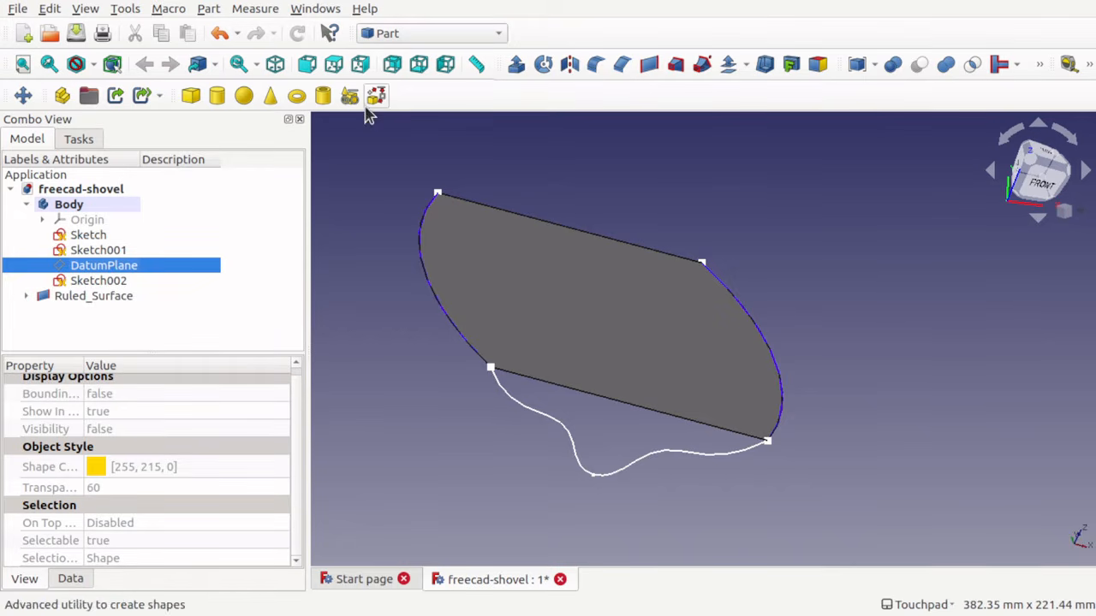
left_click(407, 34)
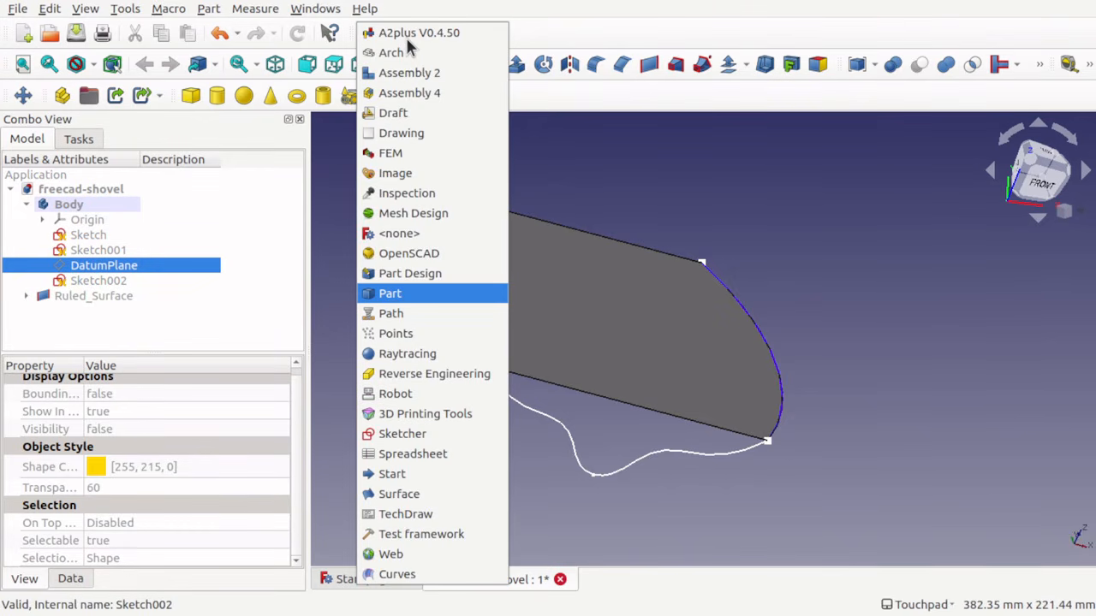
left_click(425, 574)
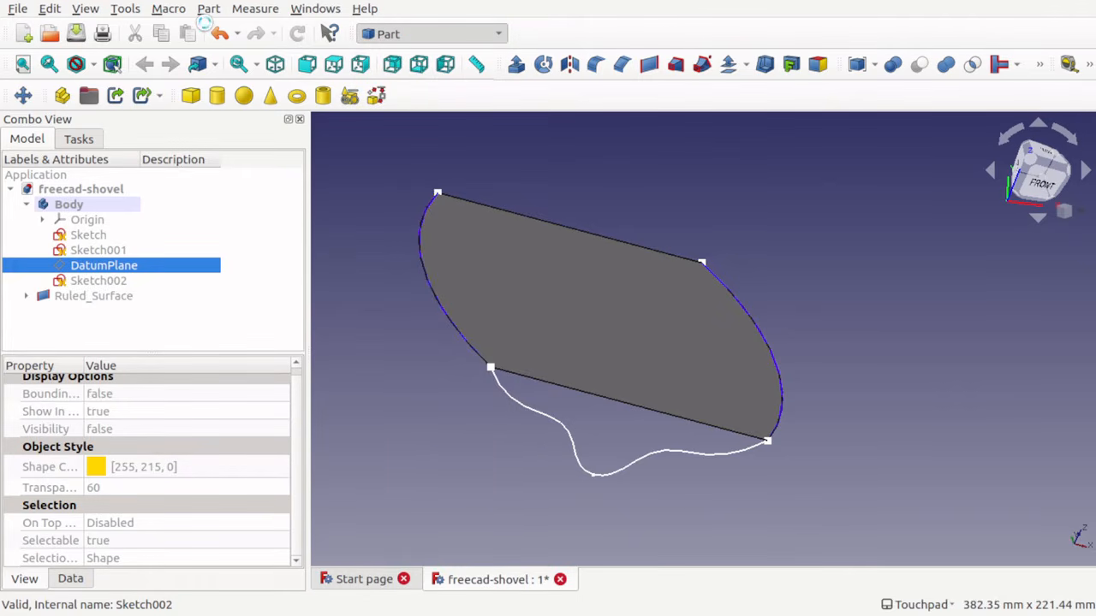
- Look up the Curves workbench in the Addon Manager, view its description and close the manager
left_click(122, 9)
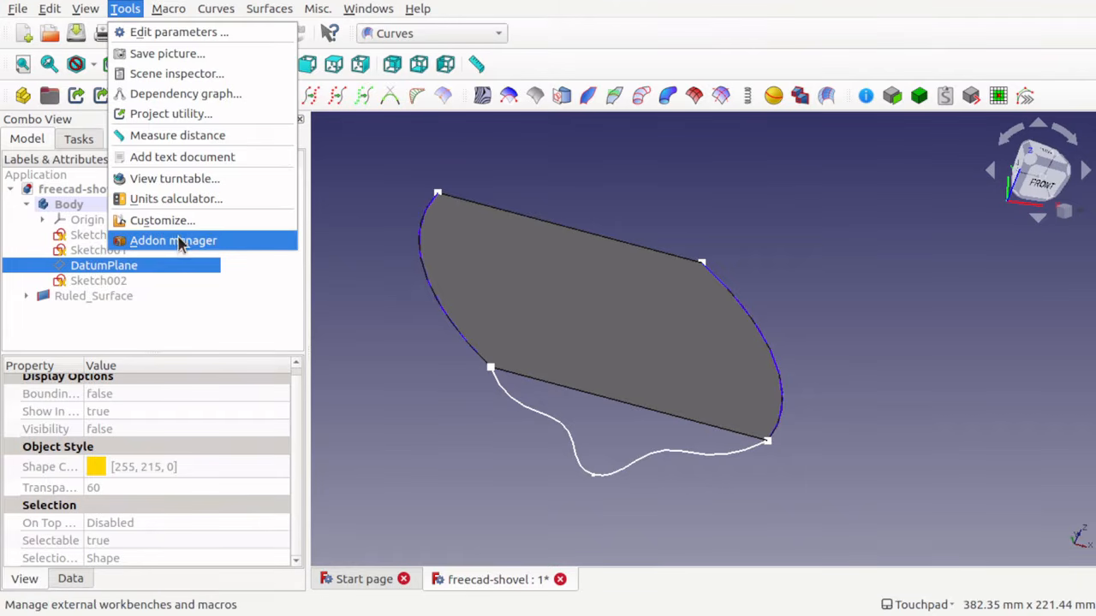
left_click(185, 241)
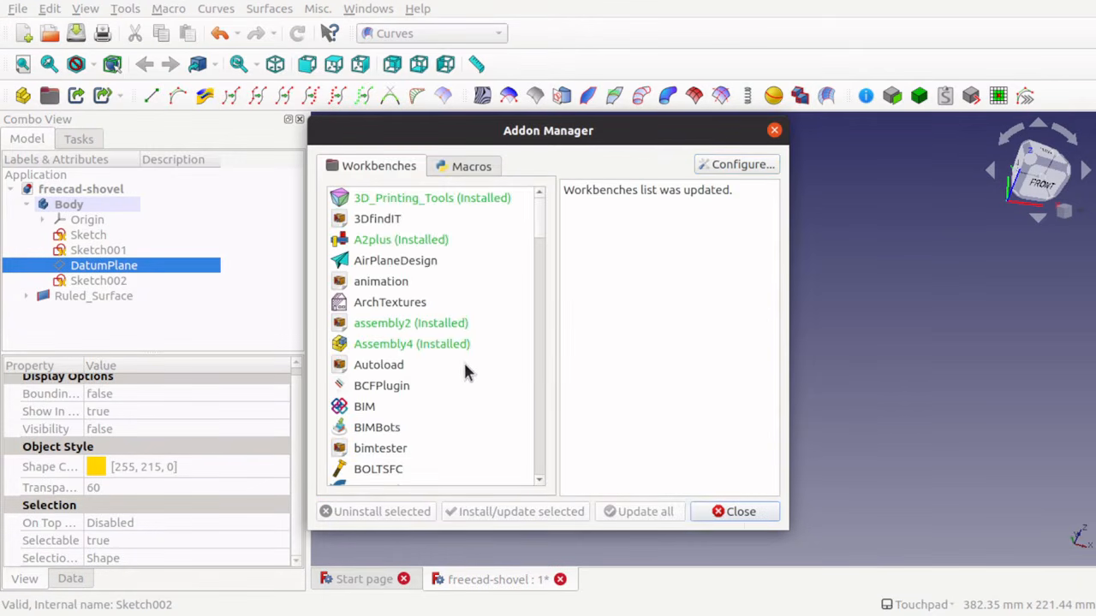
scroll(467, 374, "down", 4)
scroll(471, 374, "down", 1)
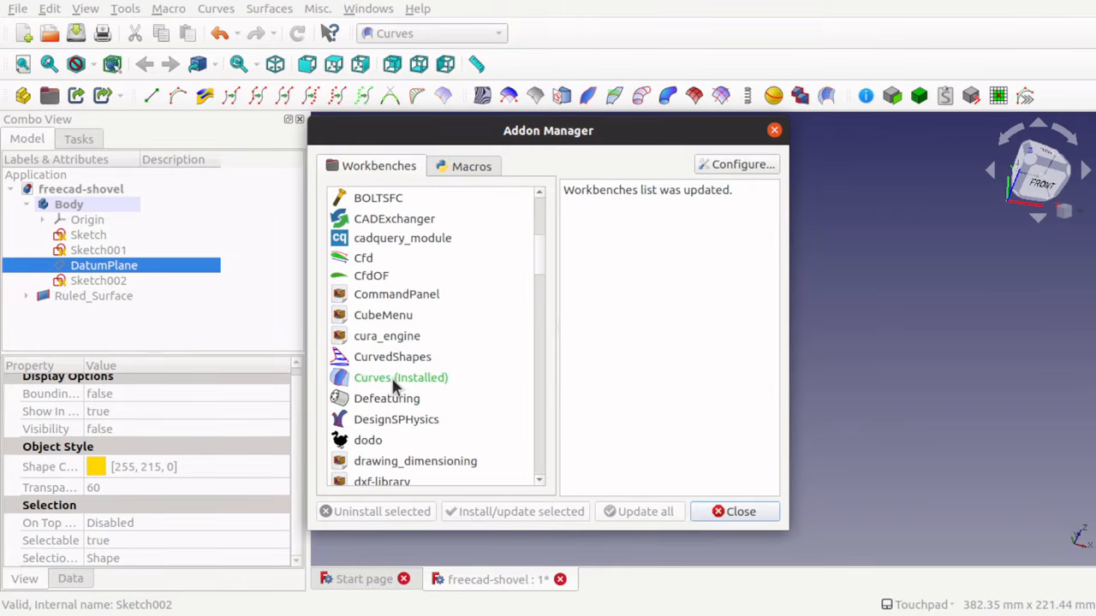
left_click(377, 385)
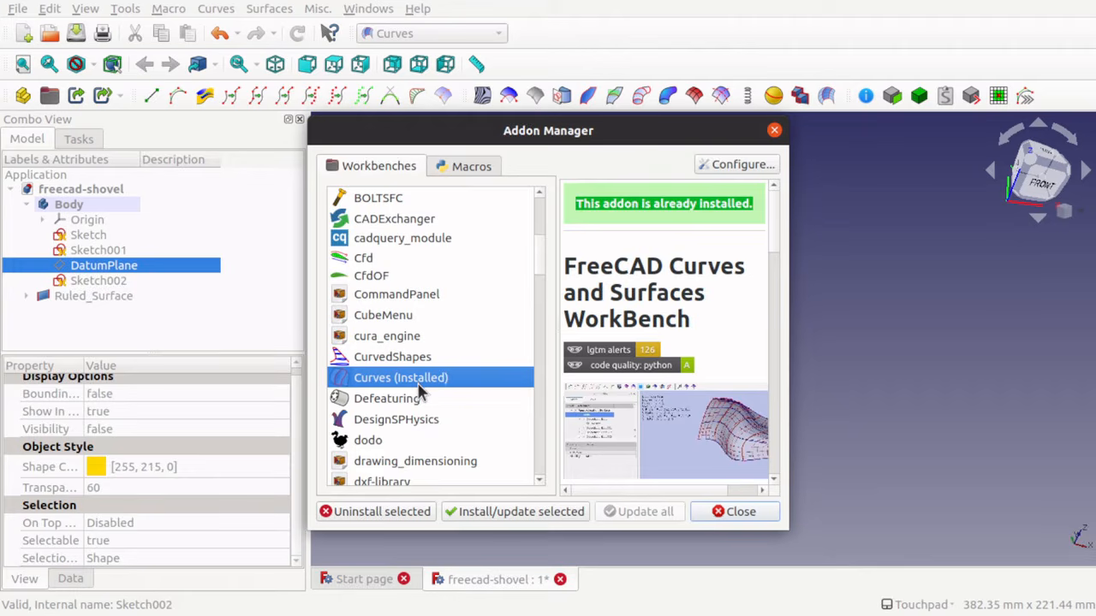
left_click(741, 512)
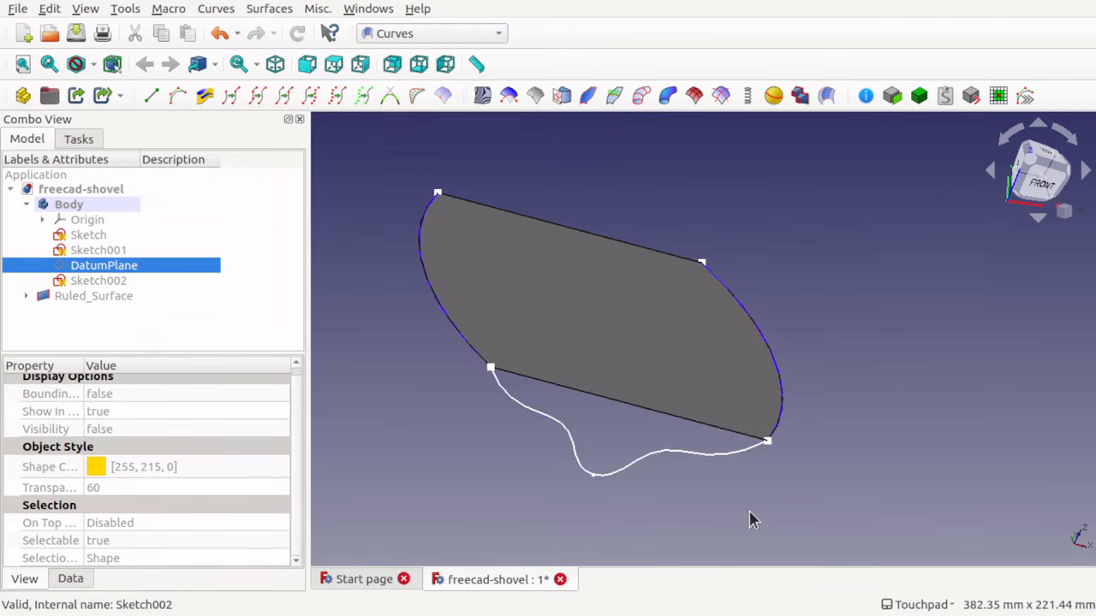
- Select the ruled surface and examine its shape against the B-spline profile and the end arc
left_click(433, 362)
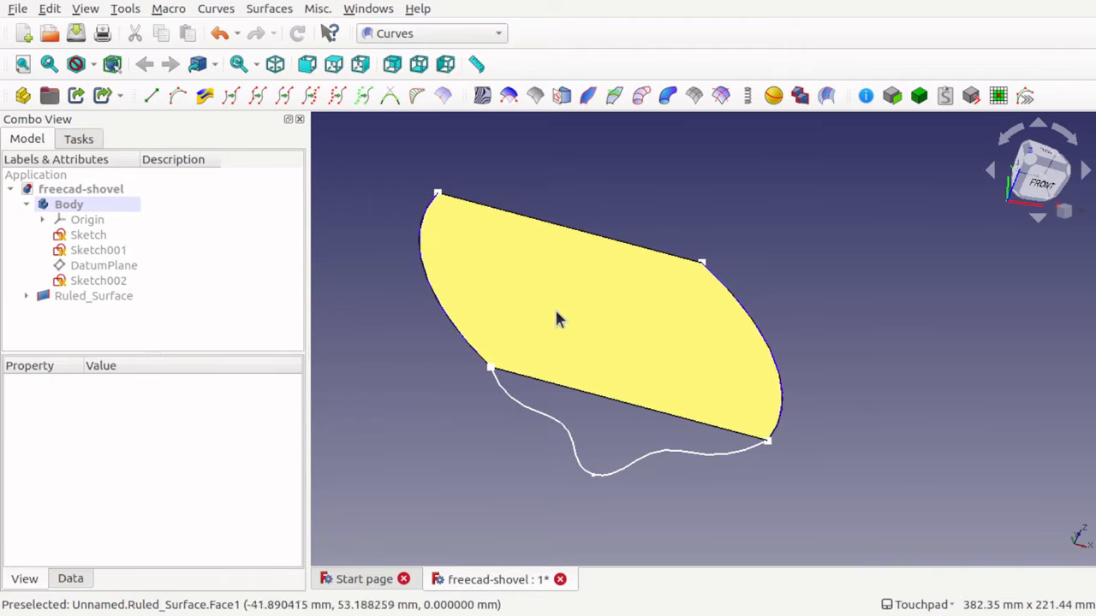
left_click(597, 339)
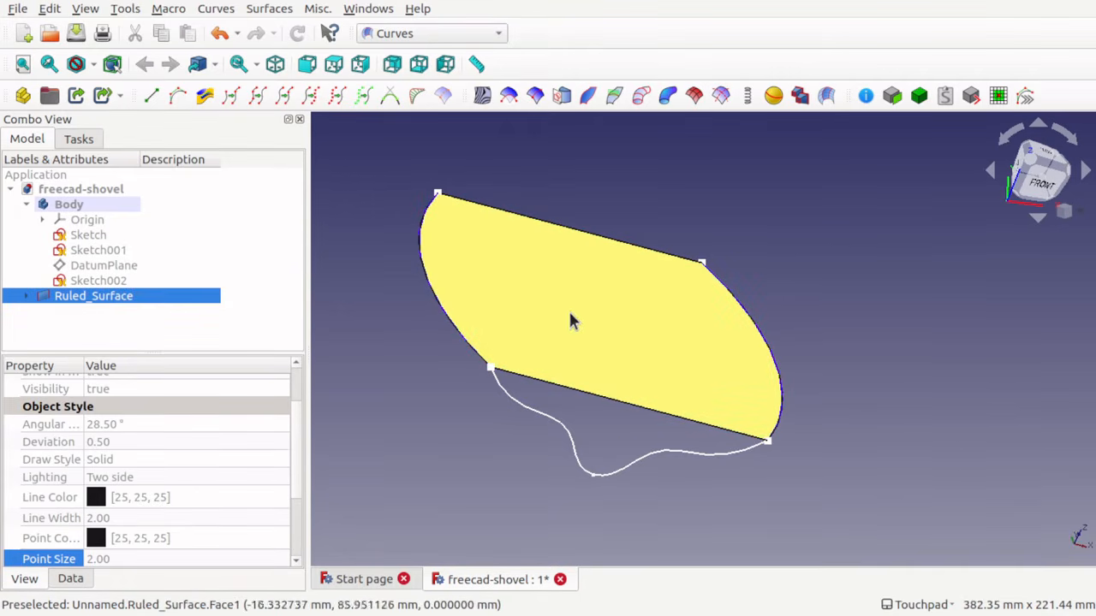
left_click_drag(575, 440, 614, 388, "shift")
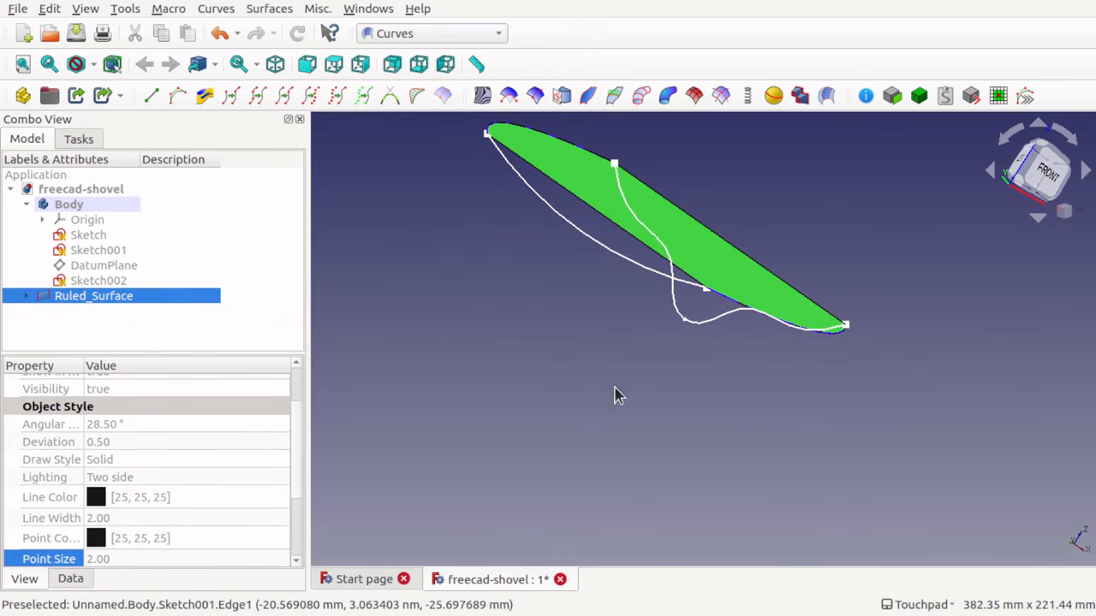
- Select the end arc and each half of the mirrored B-spline profile in turn to check which edges are separate
left_click(592, 244)
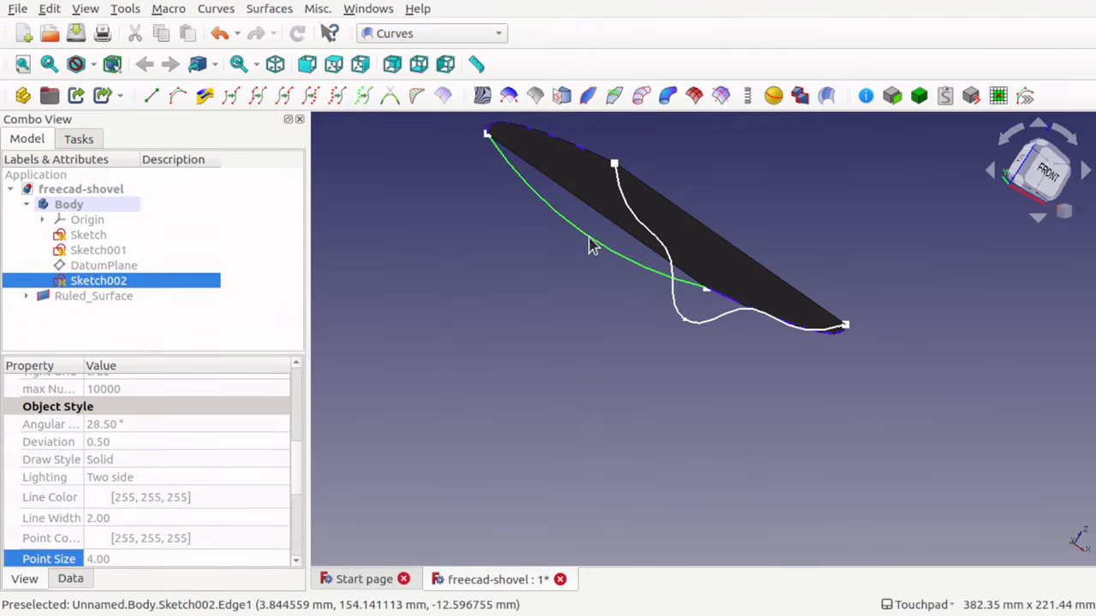
left_click(670, 257)
left_click(695, 321)
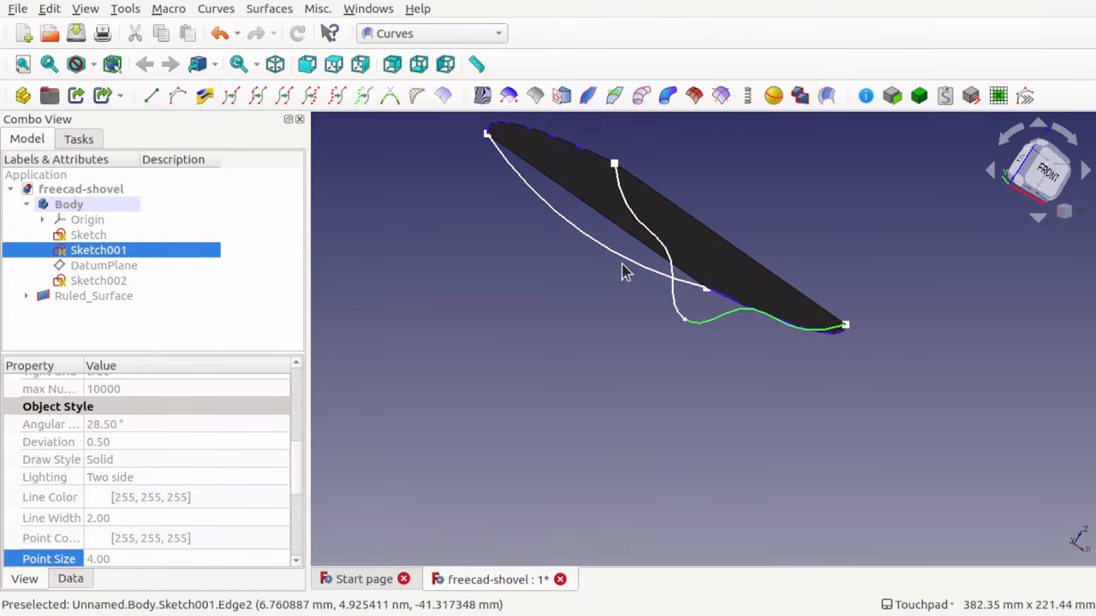
left_click(676, 361)
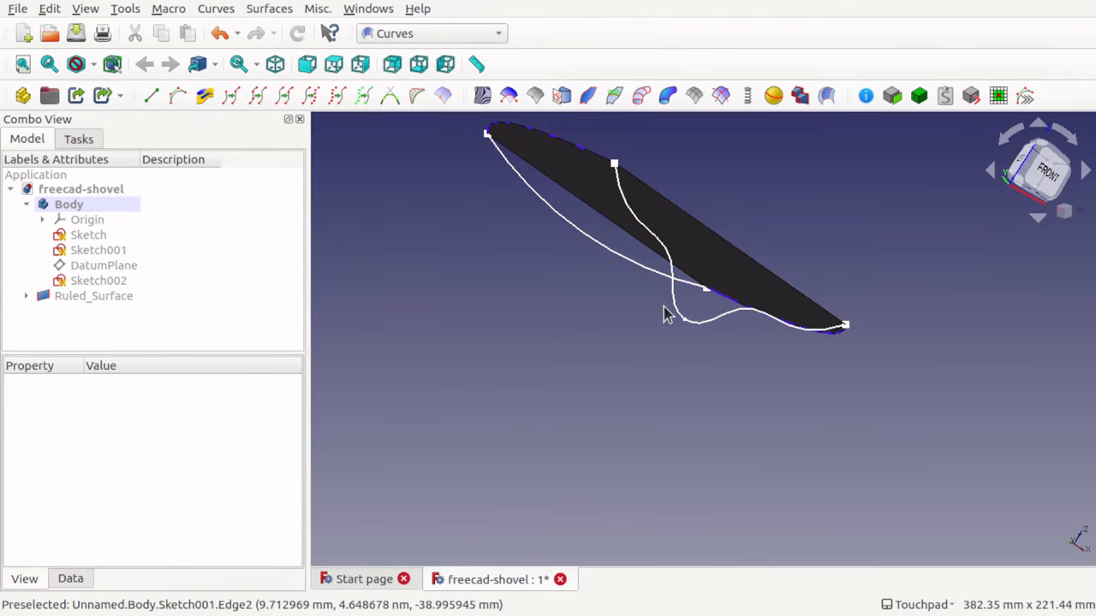
left_click(676, 315)
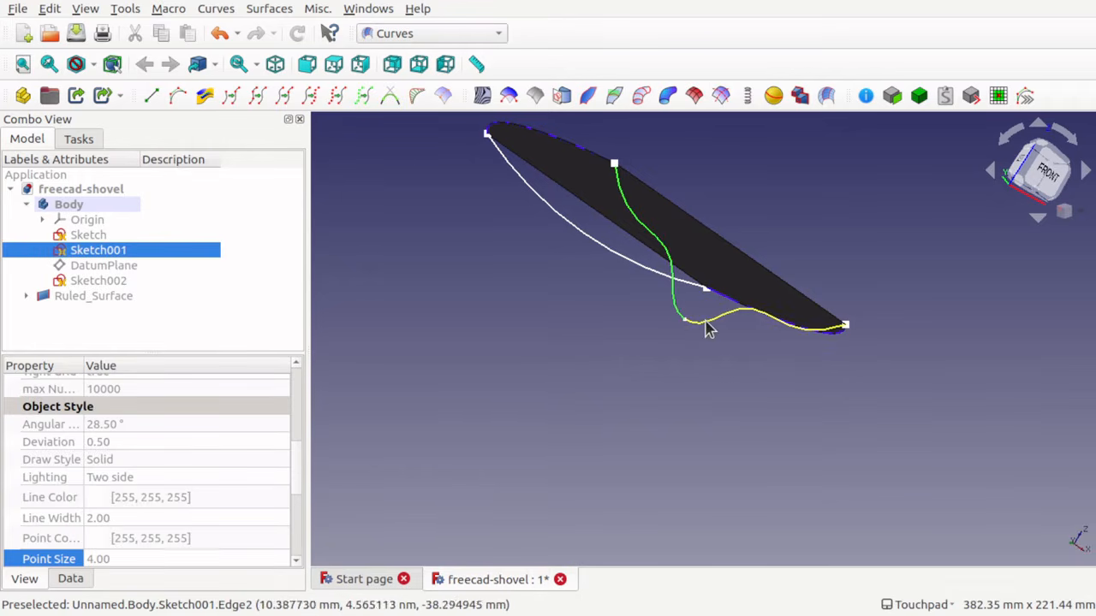
left_click(614, 322)
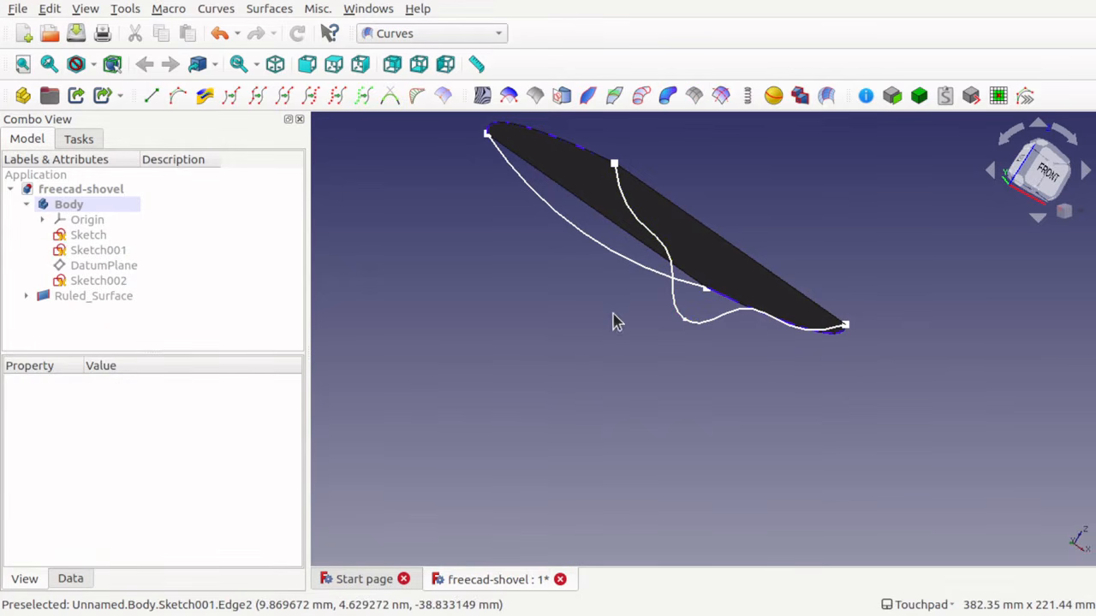
- Join the two halves of the mirrored B-spline profile into a single curve with joinCurves
left_click(677, 311)
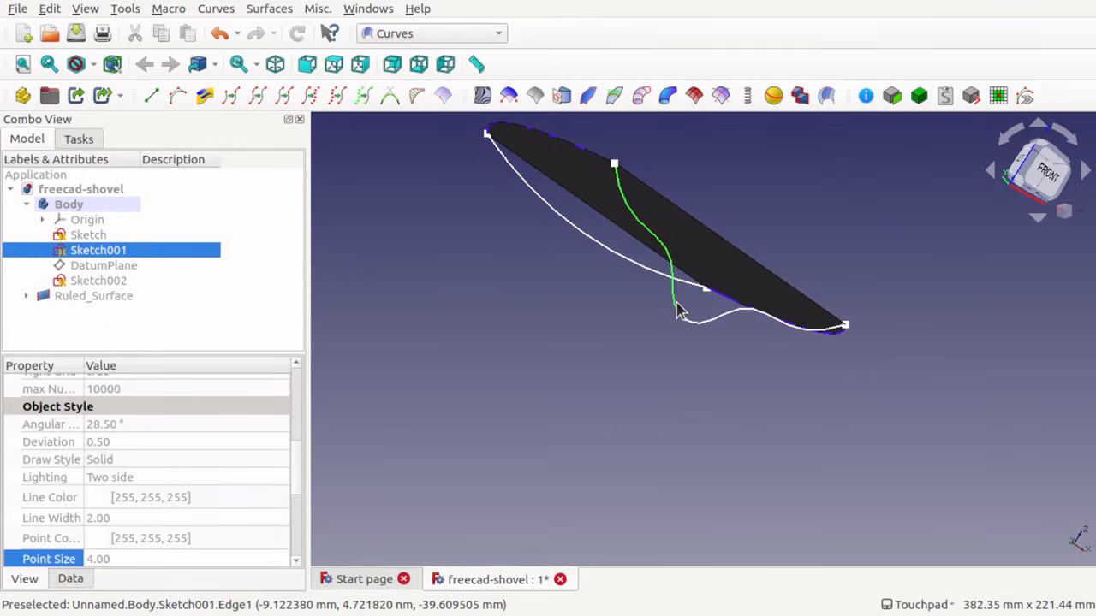
left_click(714, 330, "ctrl")
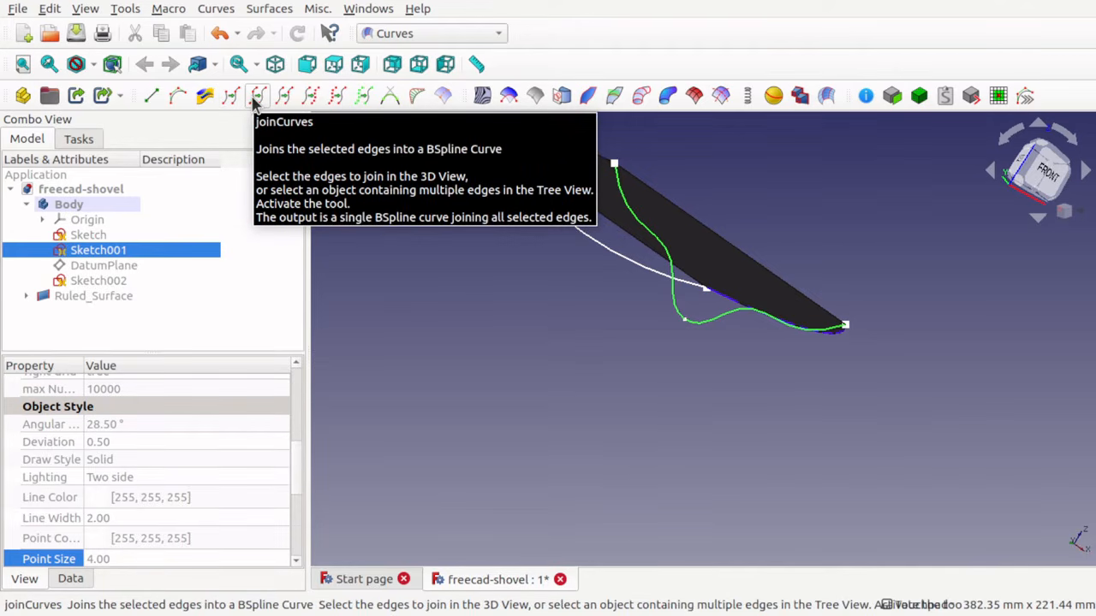
left_click(219, 12)
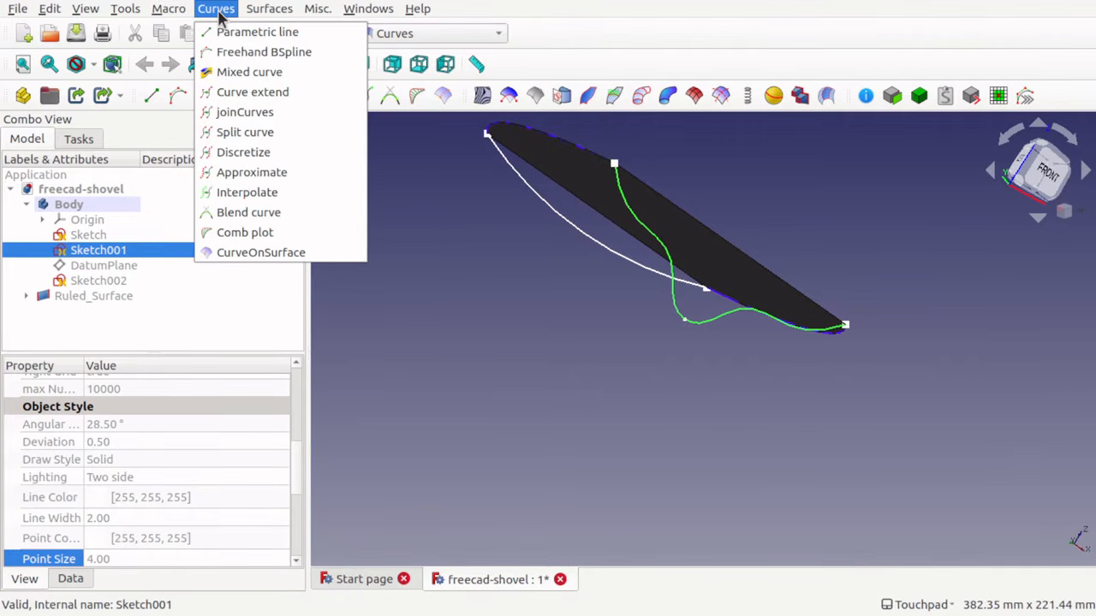
left_click(272, 115)
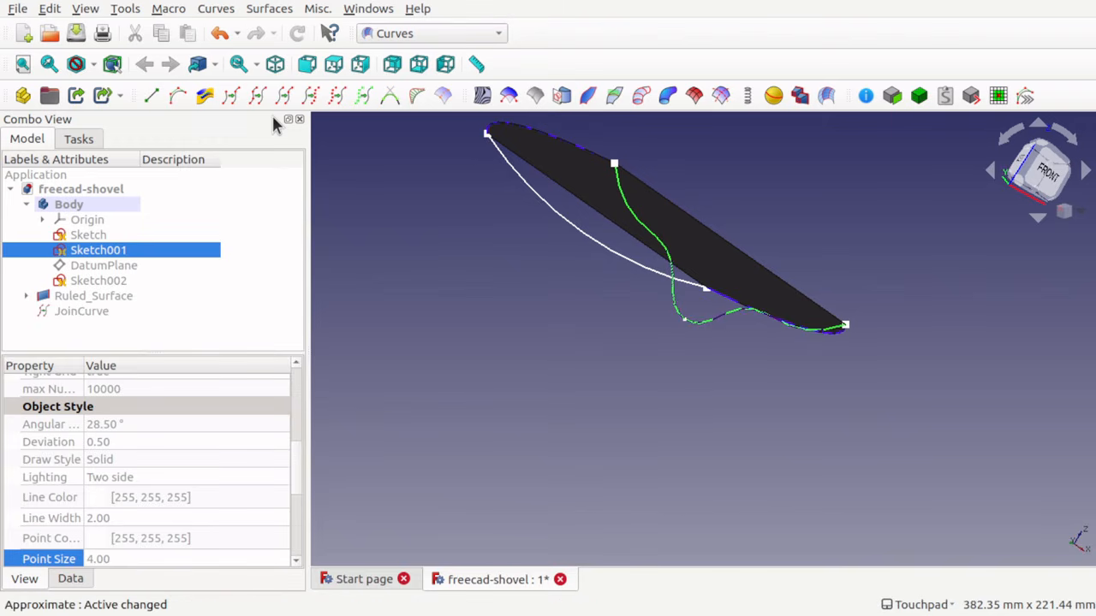
- Hide the original B-spline profile sketch, Sketch001, leaving the joined curve on display
left_click(75, 312)
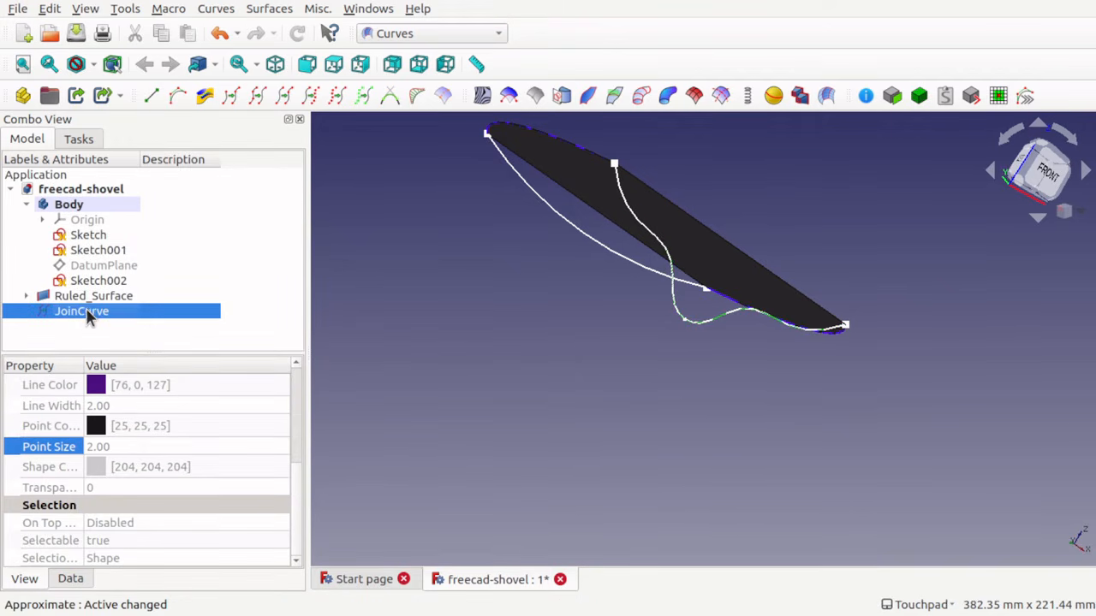
left_click(106, 283)
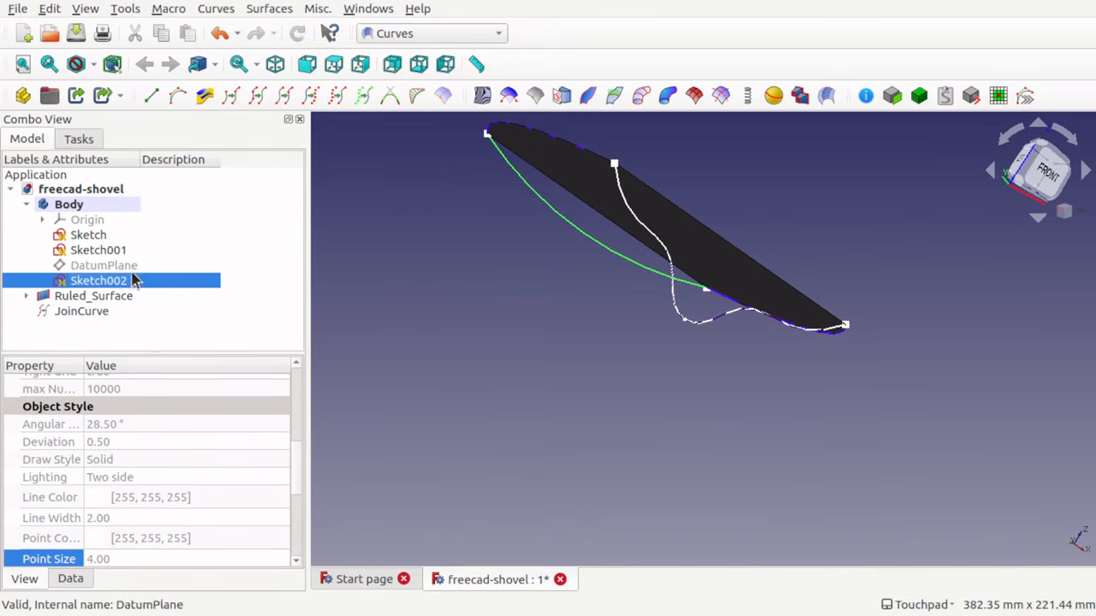
left_click(89, 254)
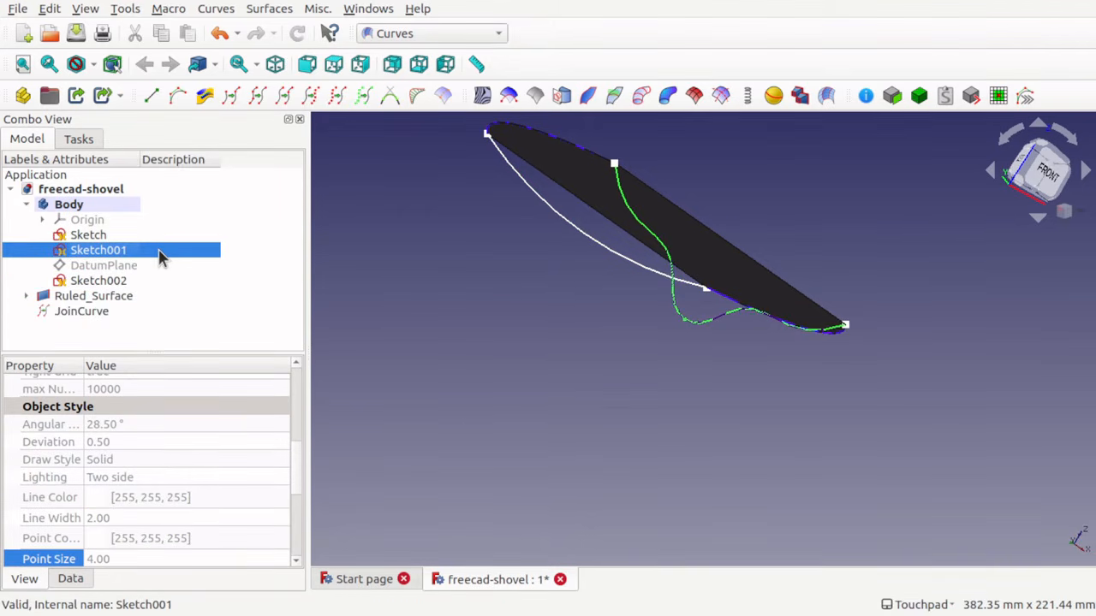
left_click(695, 332)
left_click(636, 399)
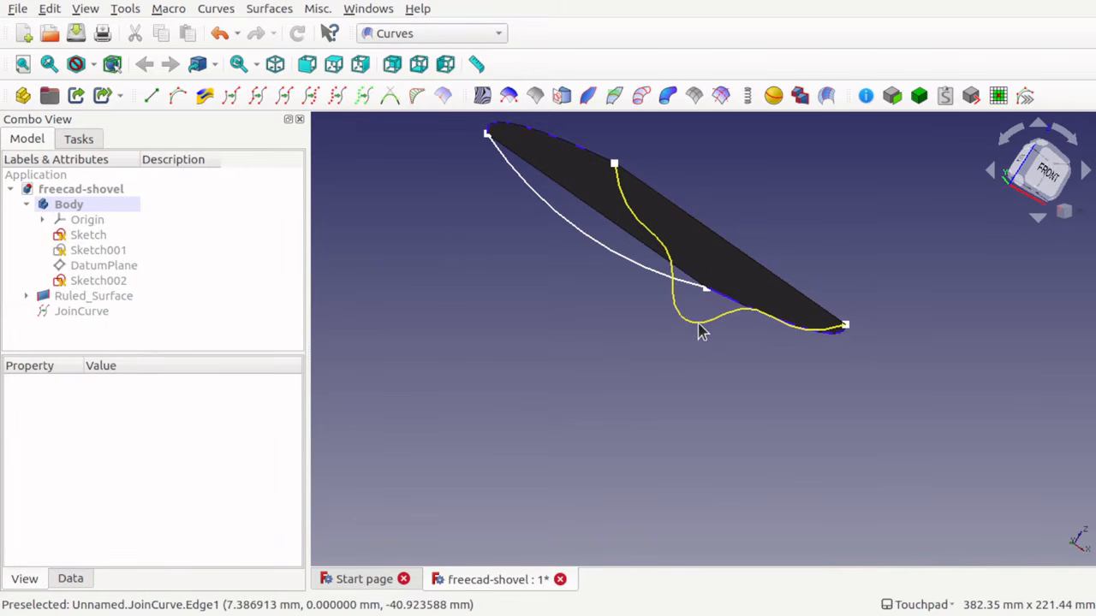
left_click_drag(700, 332, 680, 313, "alt")
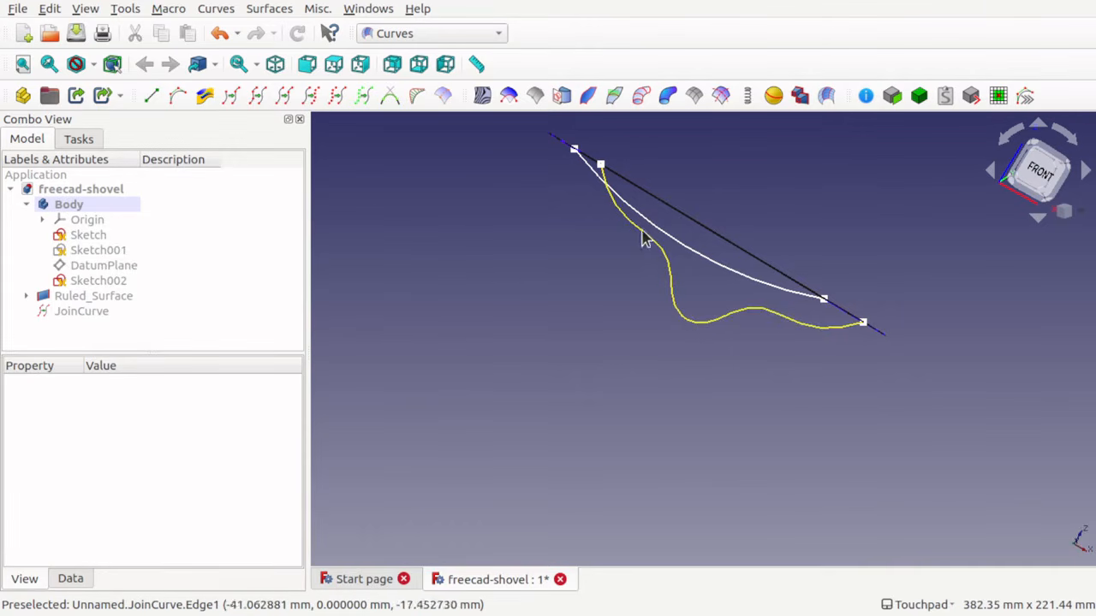
- Toggle visibility between the joined curve and Sketch001 to compare them, ending with the joined curve shown and the sketch hidden
left_click(91, 311)
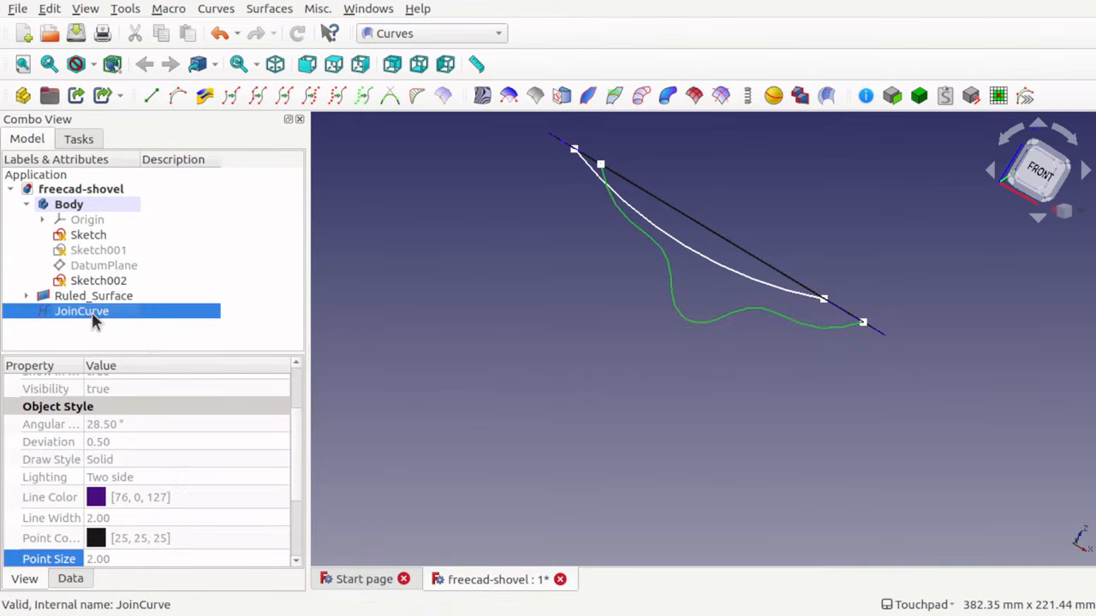
key("space")
left_click(99, 250)
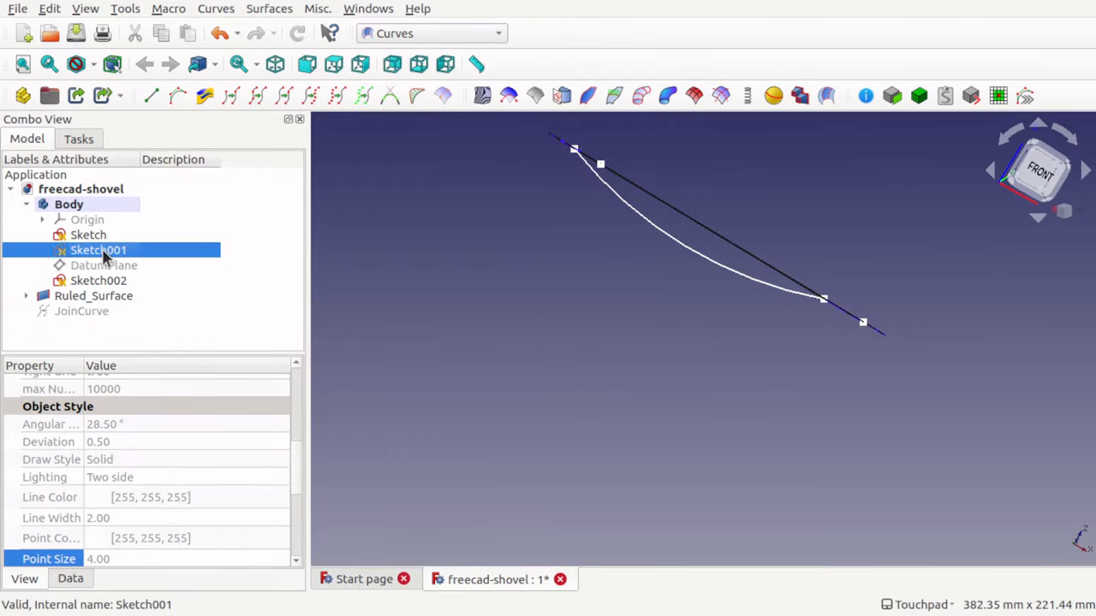
key("space")
left_click(627, 313)
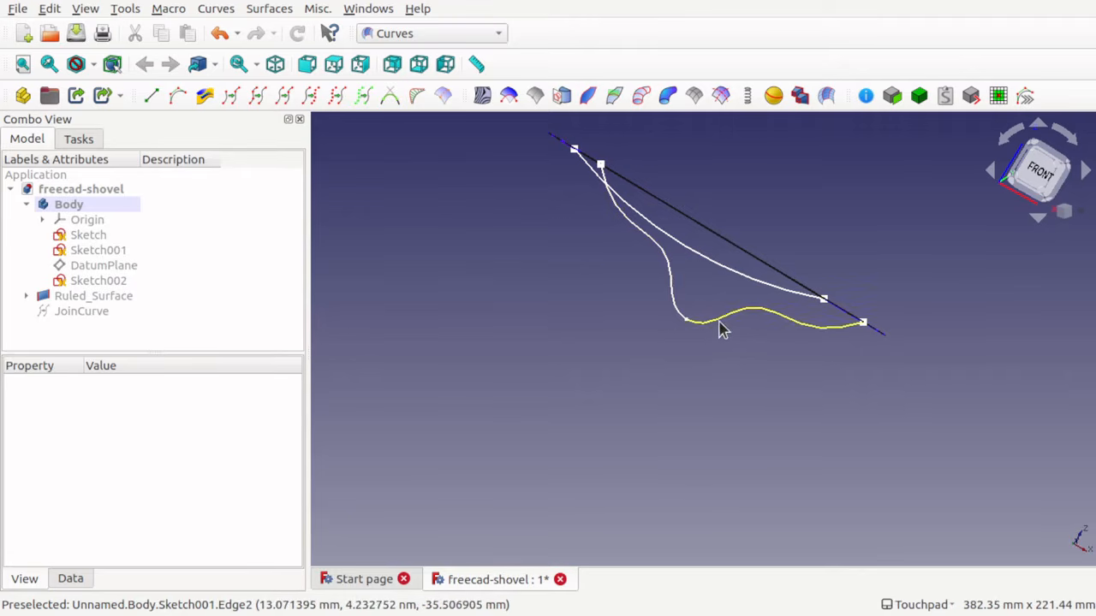
left_click(107, 265)
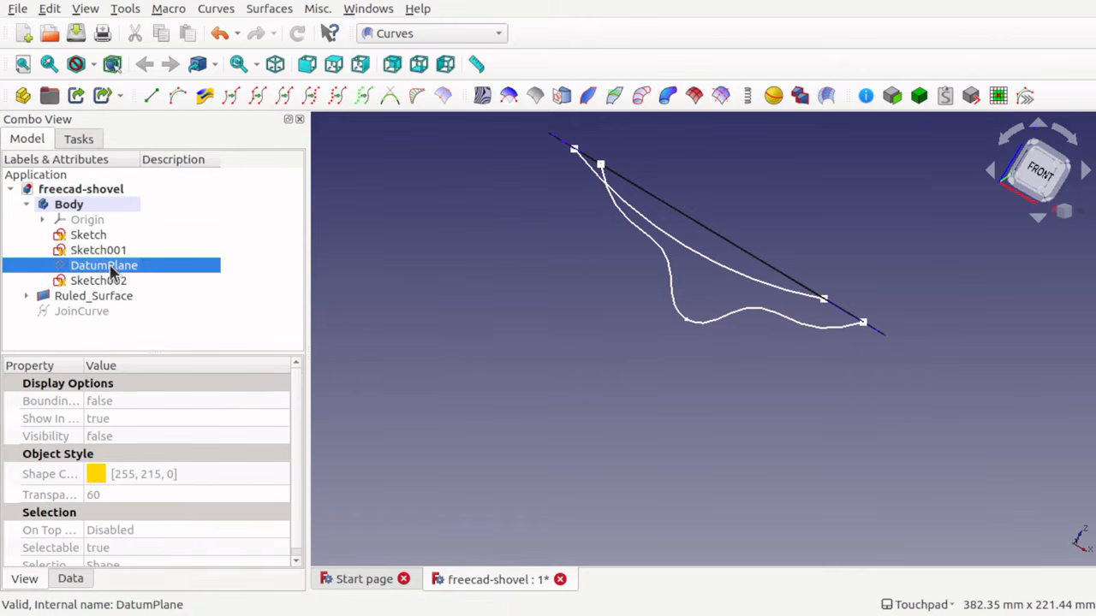
left_click(103, 281)
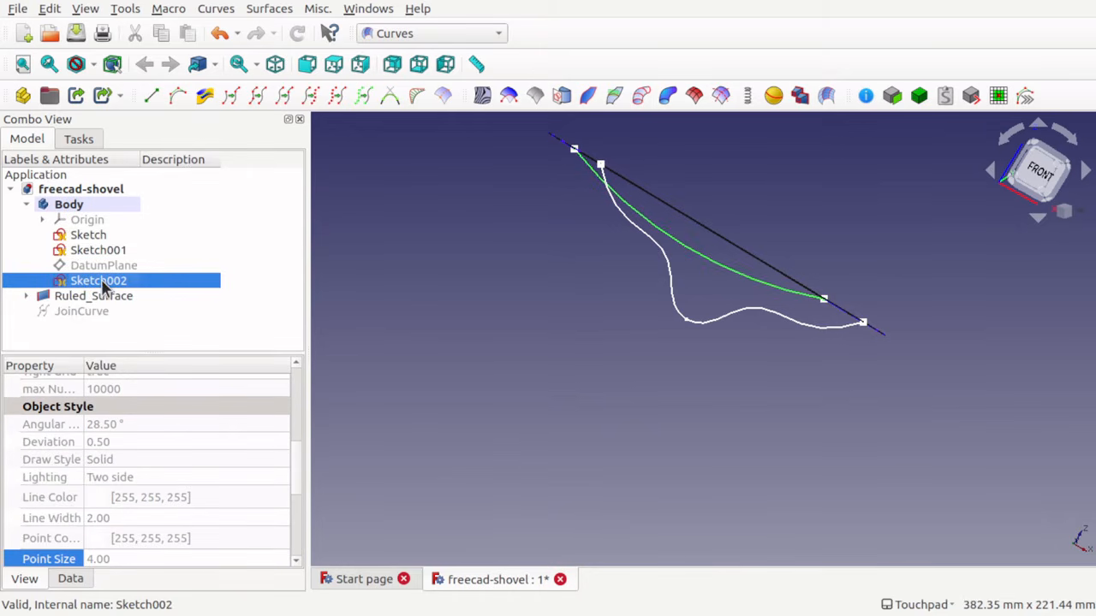
left_click(97, 249)
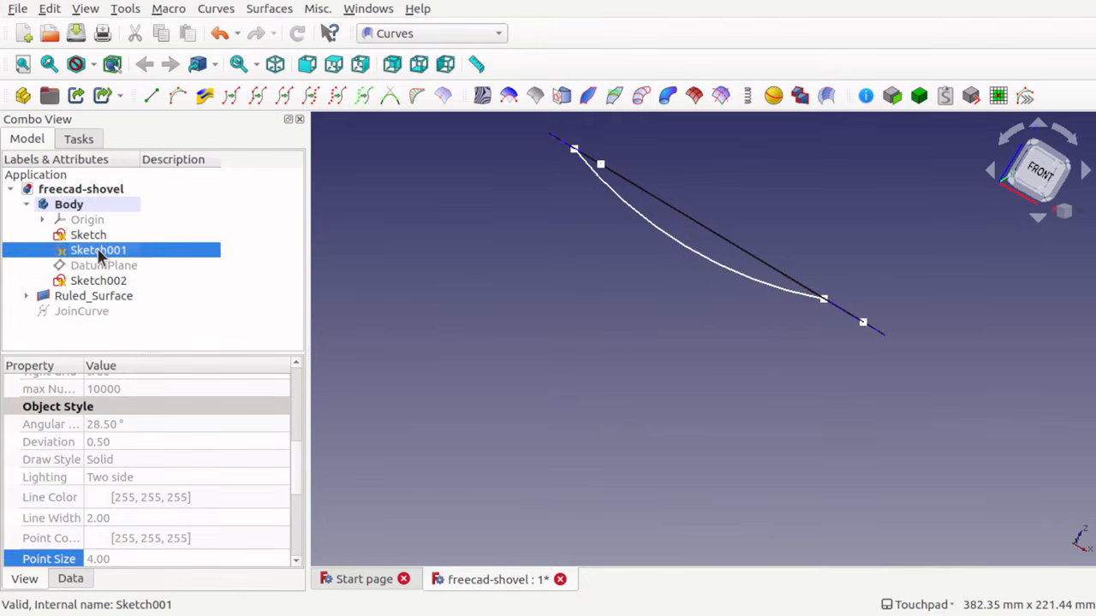
left_click(101, 310)
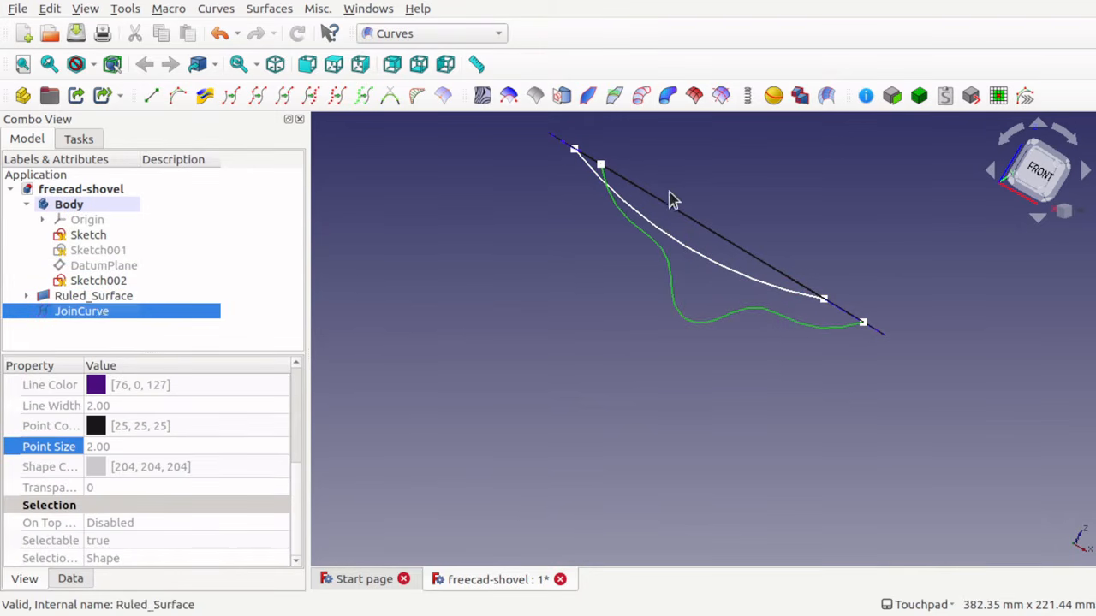
- Select the end arc and the joined curve alternately and examine both against the ruled surface from several angles
middle_click_drag(637, 229, 696, 210)
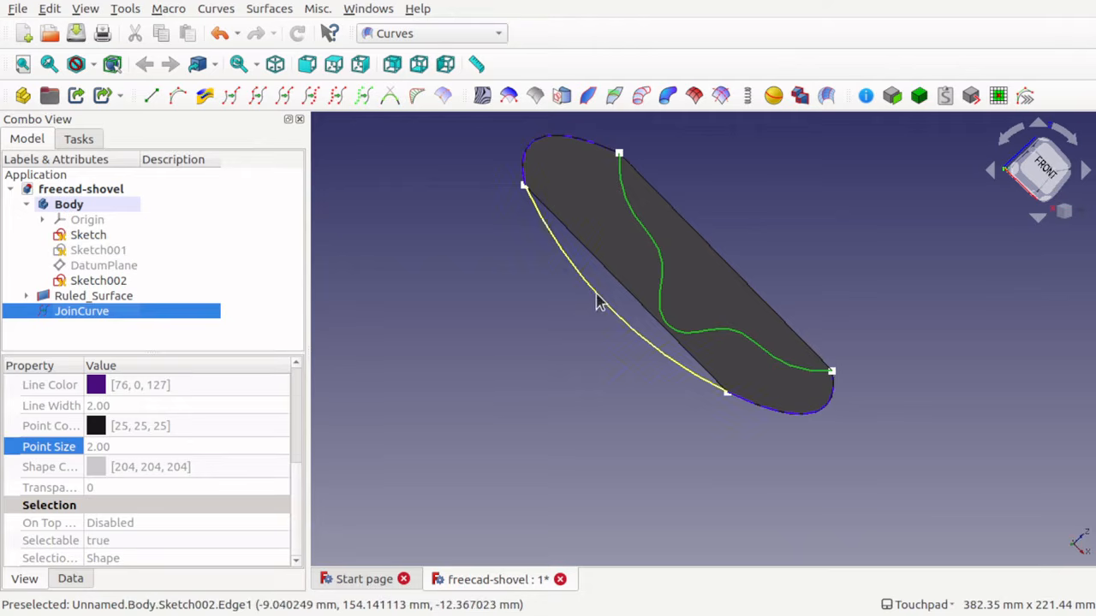
scroll(631, 314, "up", 2)
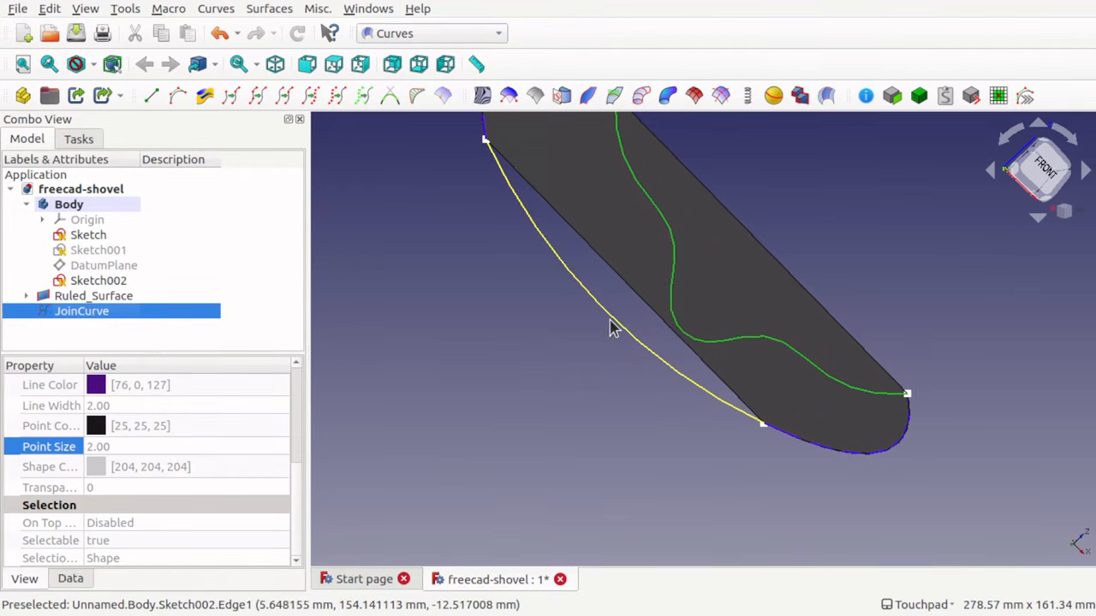
left_click(619, 327)
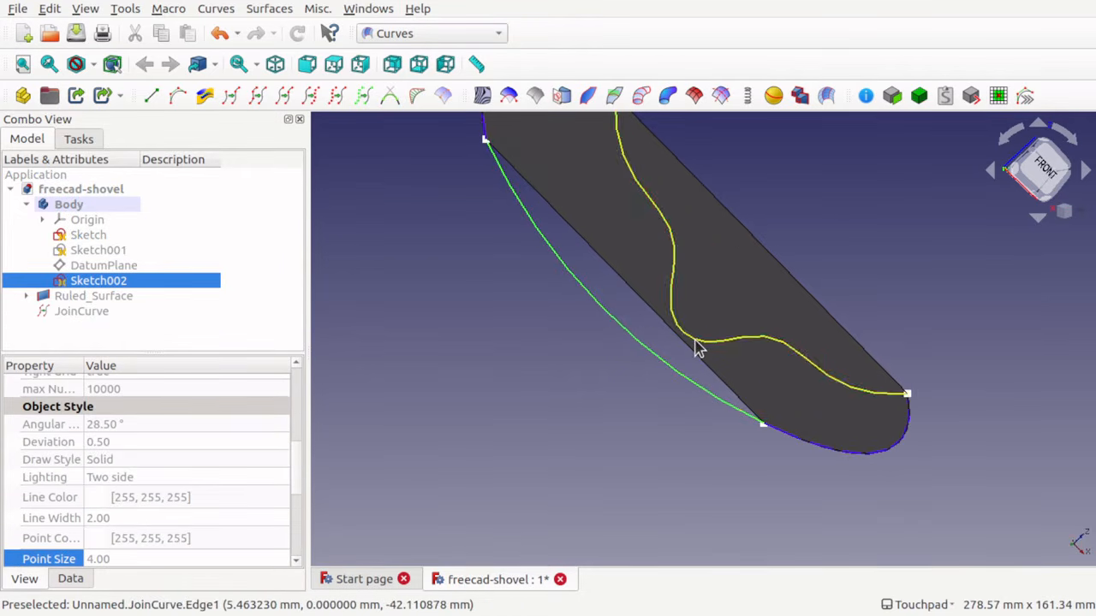
left_click(697, 346)
left_click(623, 331)
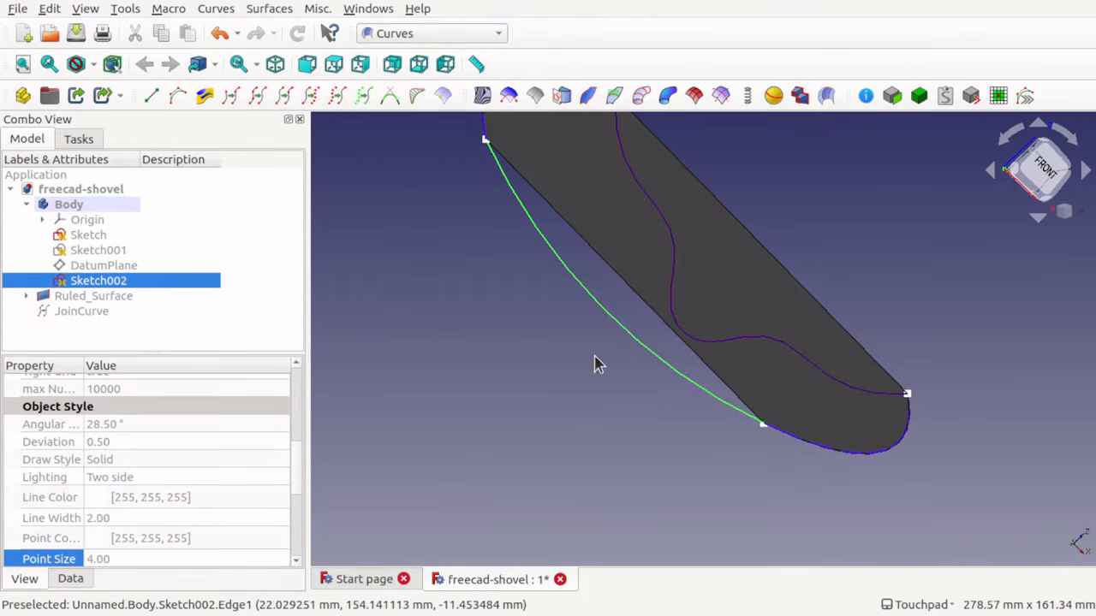
left_click(707, 351)
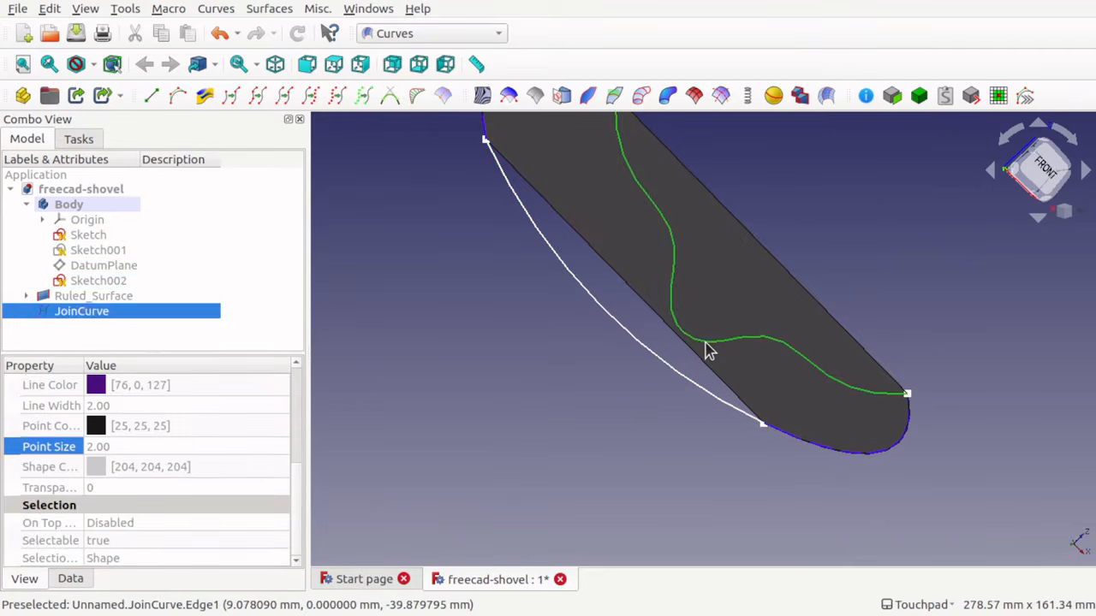
scroll(707, 350, "down", 5)
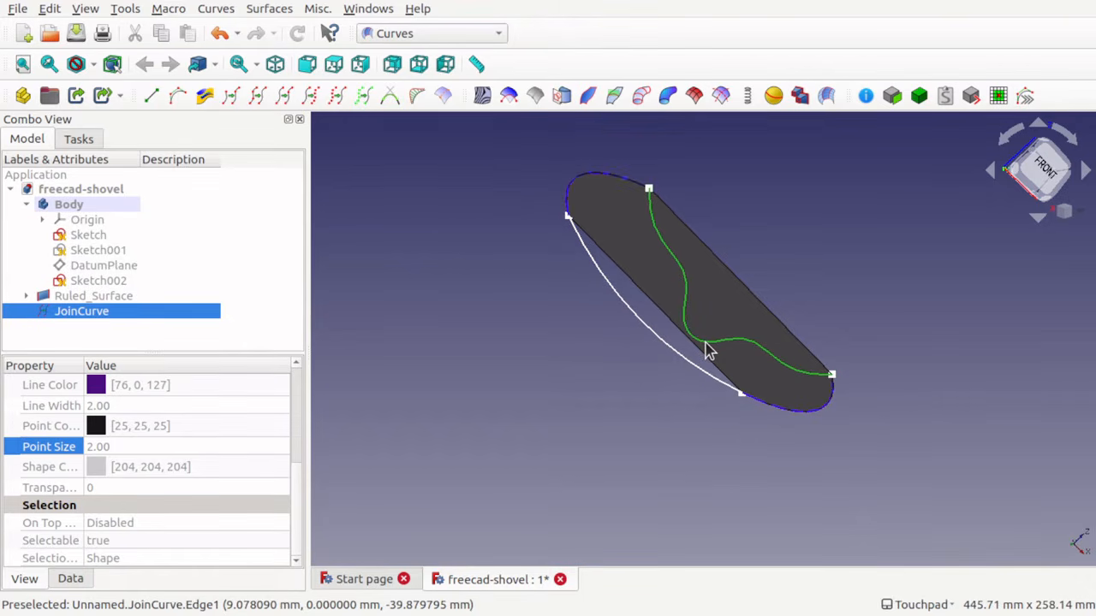
mouse_move(789, 250)
left_mouse_down("shift")
mouse_move(725, 288)
mouse_move(785, 242)
mouse_move(719, 281)
mouse_move(771, 270)
mouse_move(731, 289)
mouse_move(779, 268)
left_mouse_up("shift")
scroll(748, 260, "up", 4)
scroll(770, 276, "down", 4)
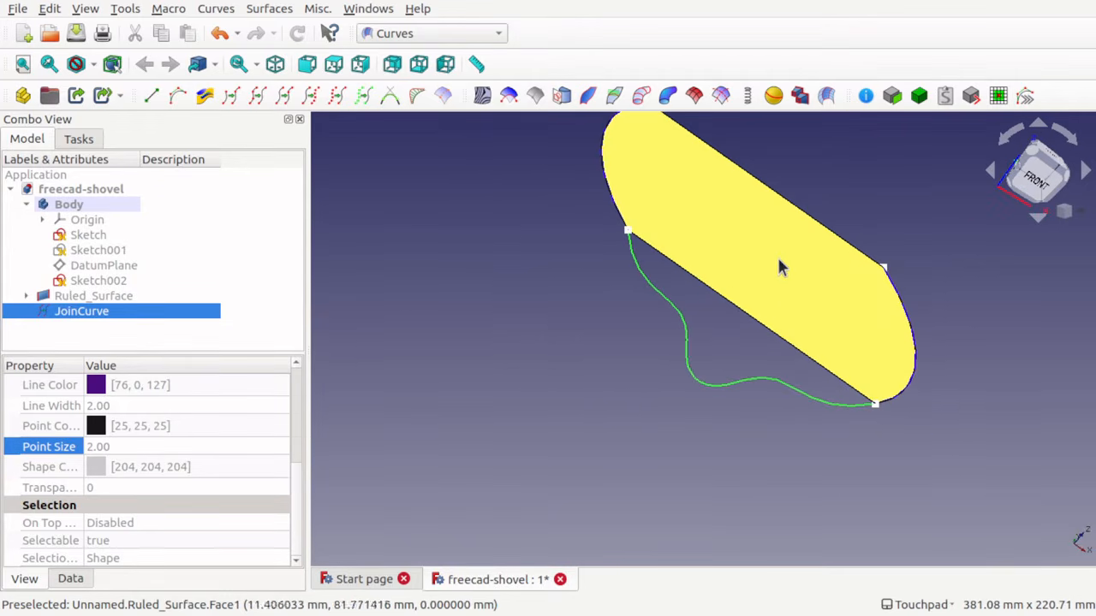
- Create a Sweep2Rails surface using the ruled surface for the rails and the joined curve and end arc as profiles
left_click(755, 271)
left_click_drag(631, 305, 686, 355, "shift")
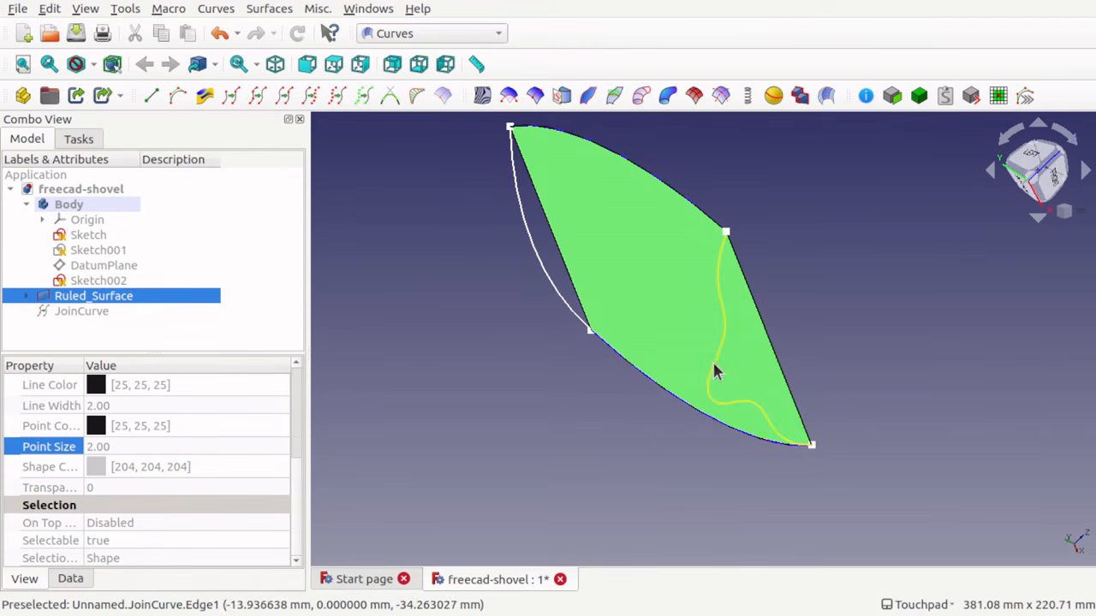
left_click(716, 369, "ctrl")
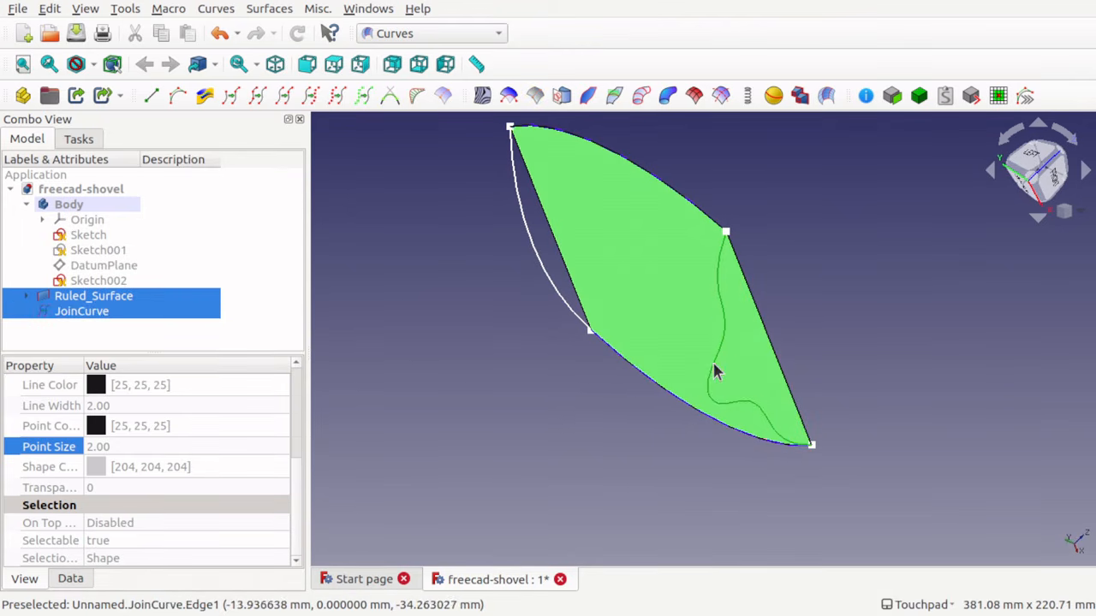
left_click(534, 258, "ctrl")
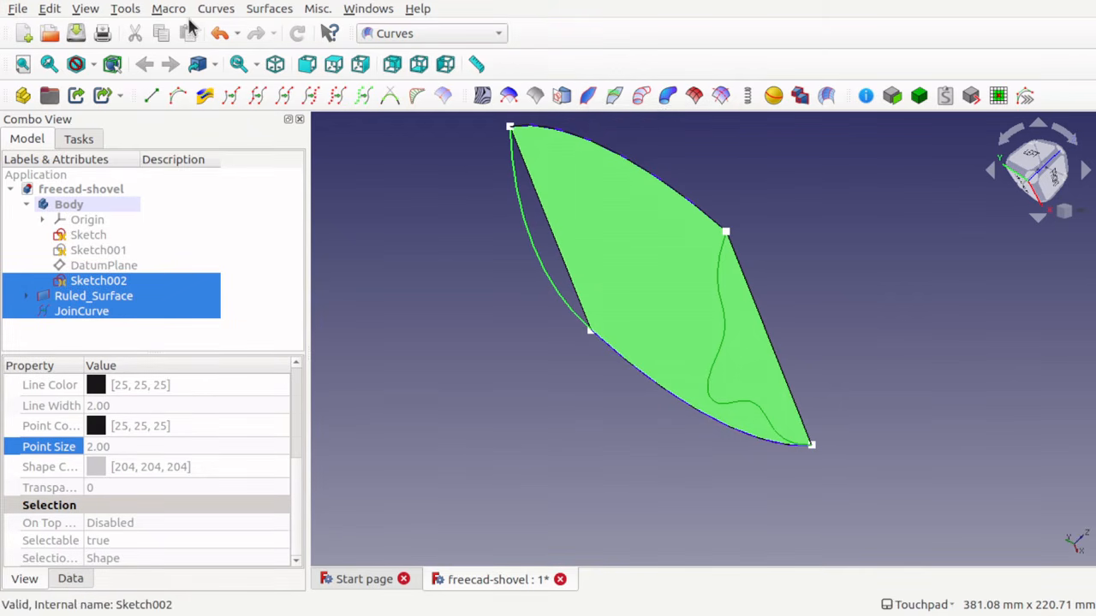
left_click(265, 12)
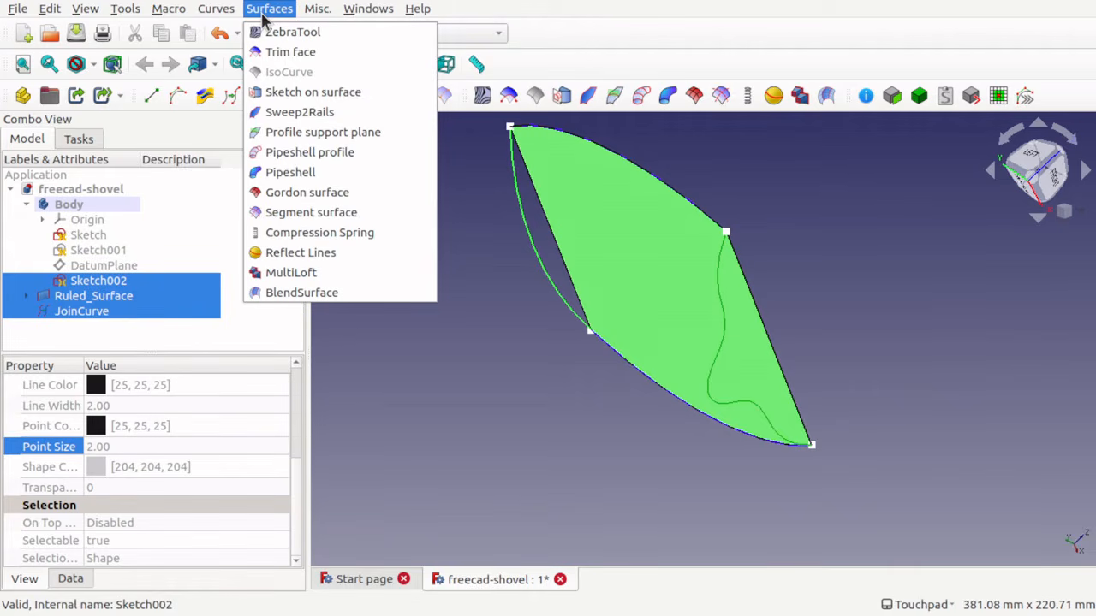
left_click(389, 112)
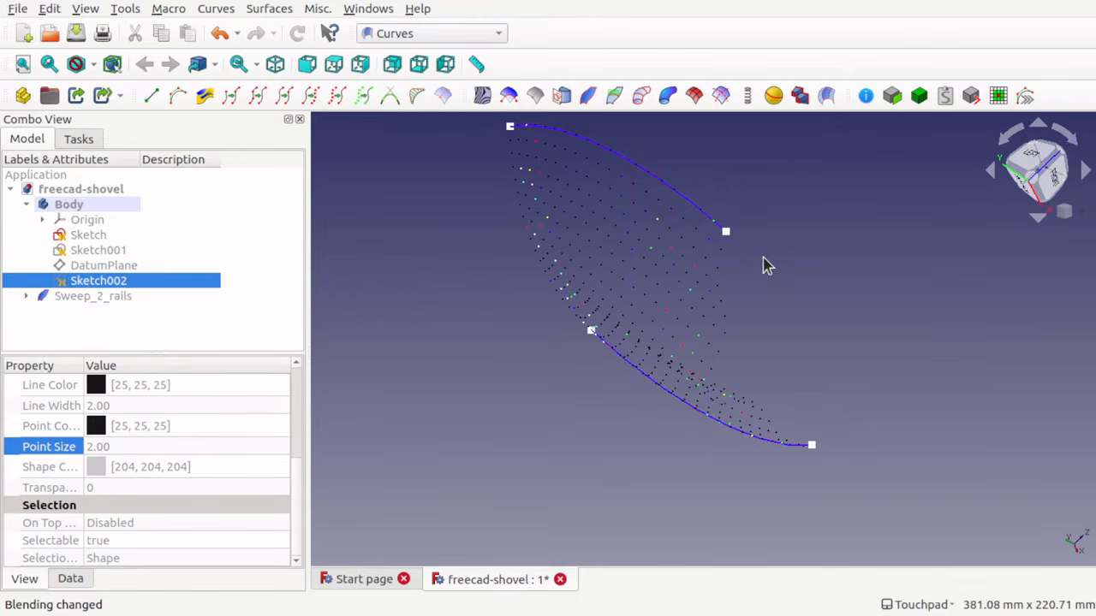
- Examine the point grid of the two-rail sweep from several angles and select the sweep object
left_click_drag(762, 256, 609, 259, "shift")
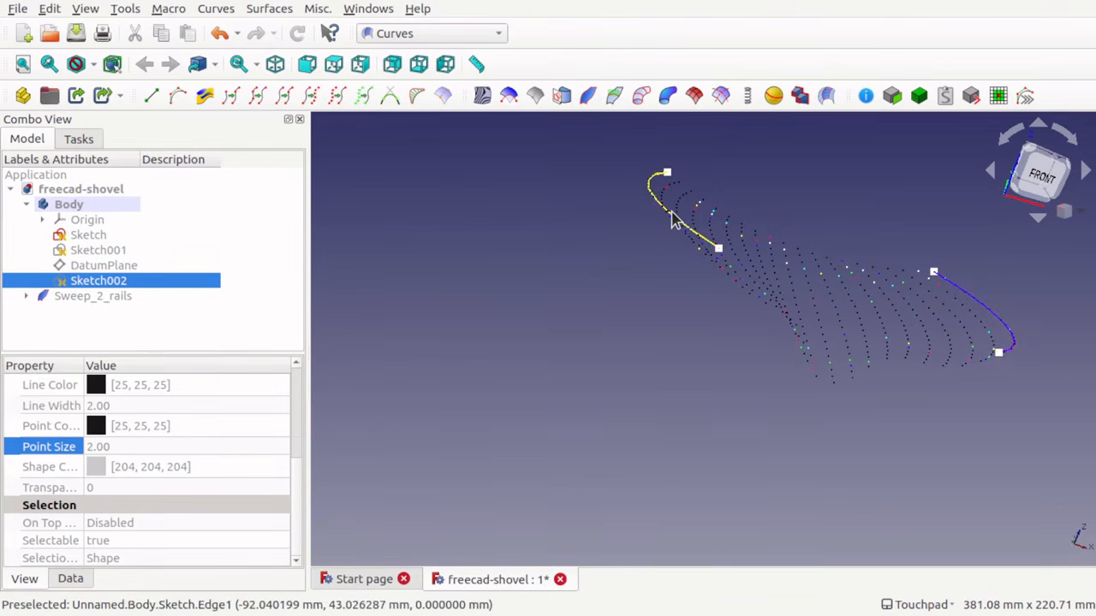
mouse_move(703, 288)
left_mouse_down("shift")
mouse_move(799, 266)
mouse_move(779, 296)
mouse_move(631, 286)
mouse_move(631, 326)
mouse_move(621, 284)
mouse_move(675, 325)
mouse_move(656, 334)
mouse_move(616, 230)
left_mouse_up("shift")
left_click(614, 229)
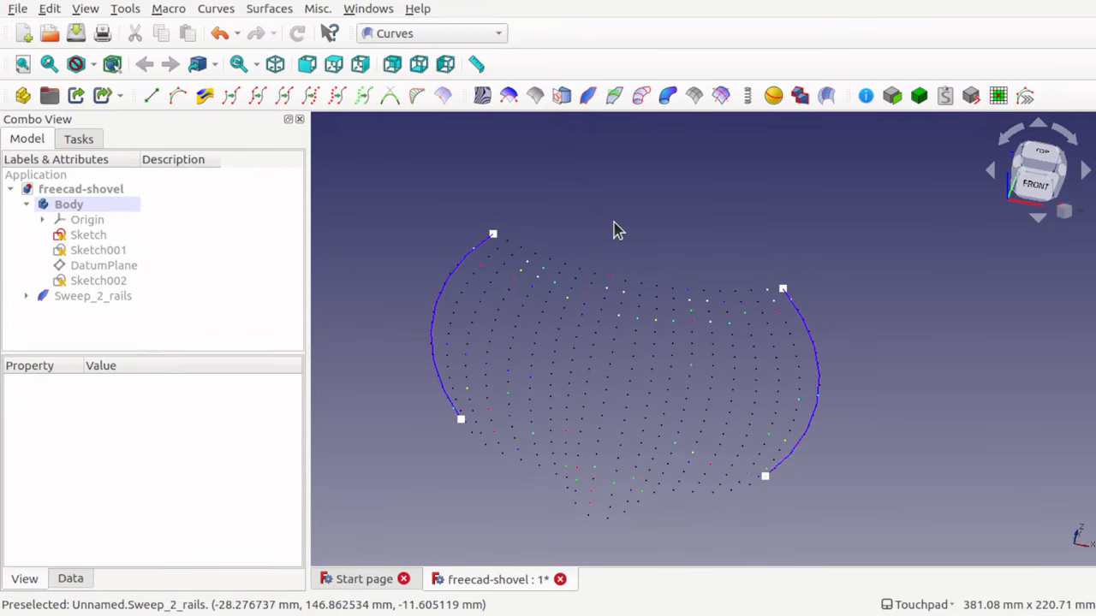
left_click(99, 297)
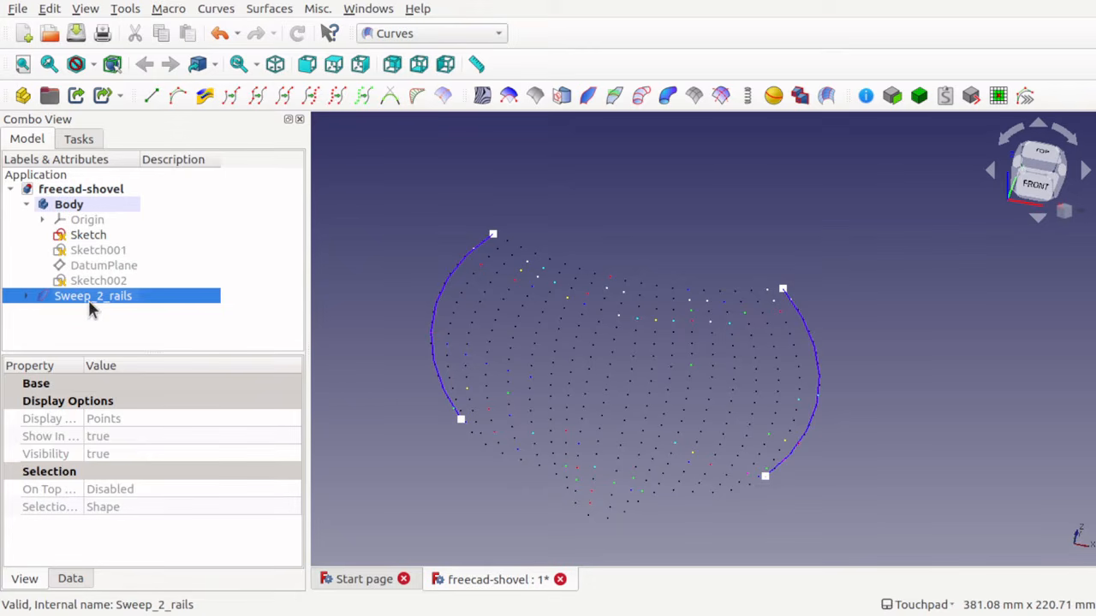
mouse_move(501, 332)
left_mouse_down("shift")
mouse_move(568, 305)
mouse_move(507, 325)
left_mouse_up("shift")
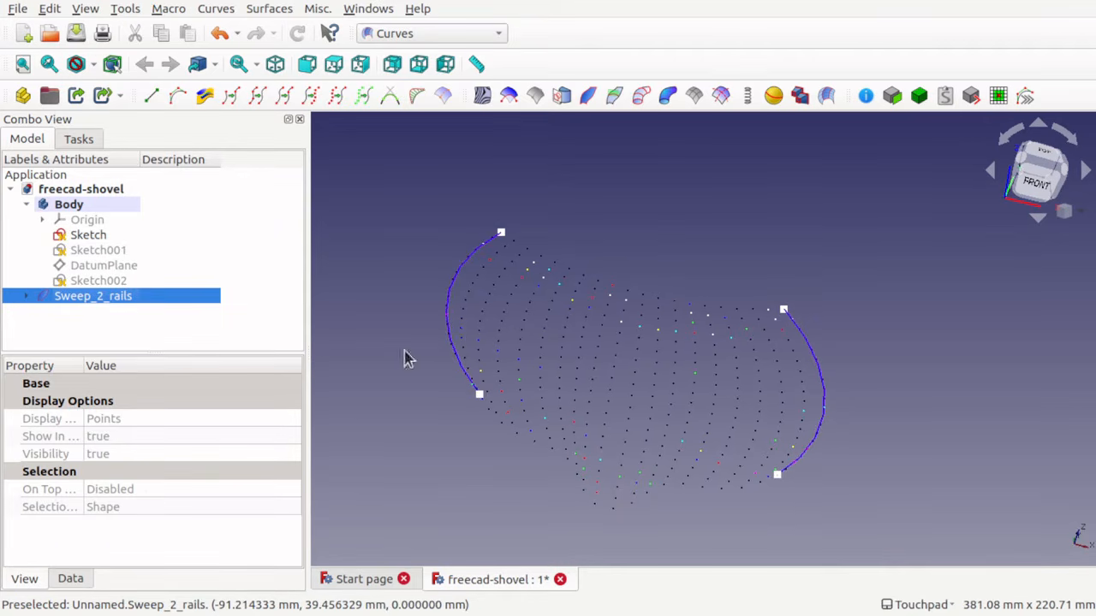
- Examine the data properties of Sweep_2_rails, including its points, profiles and sample counts, with the property names fully readable
left_click(86, 579)
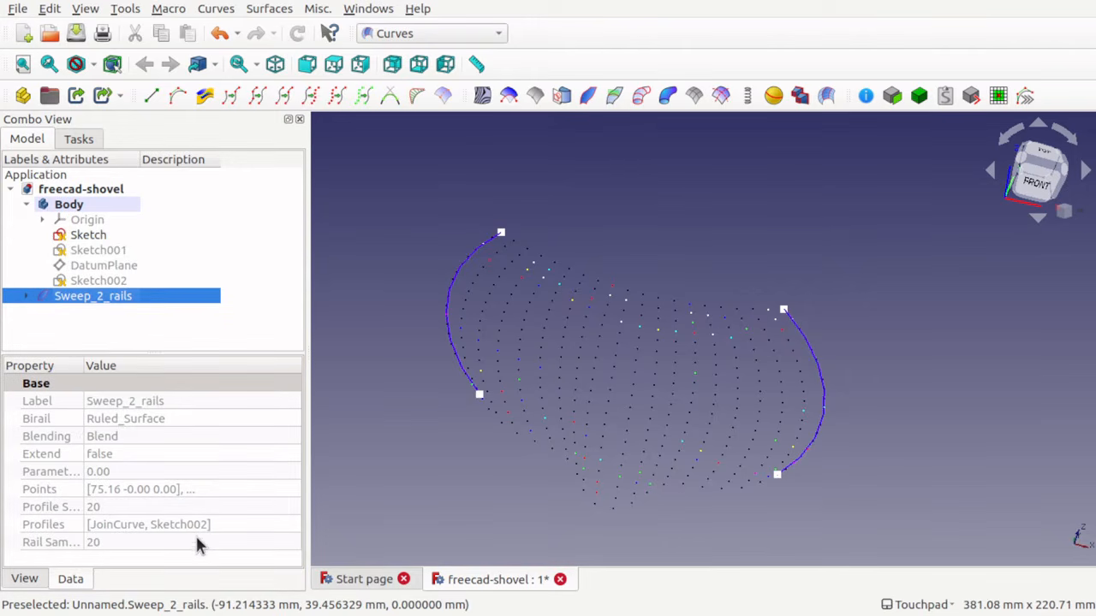
left_click(214, 492)
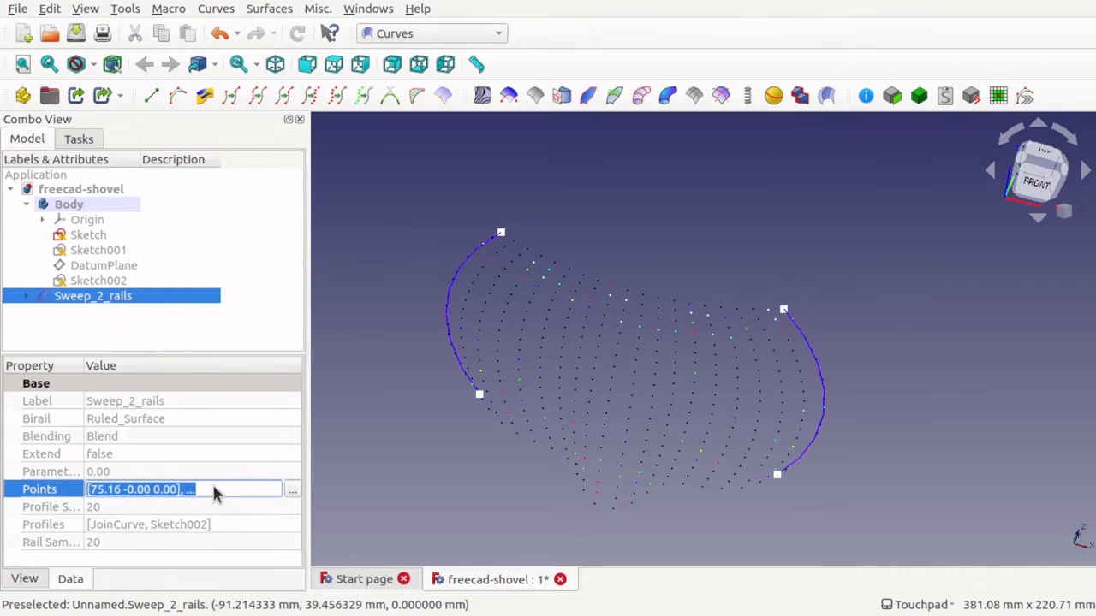
left_click(144, 507)
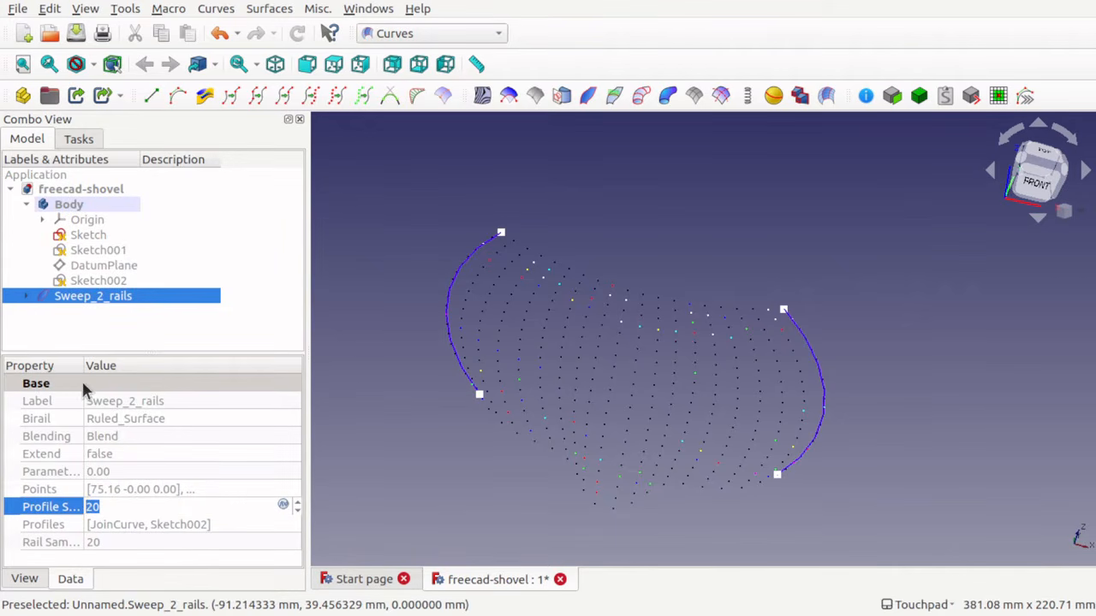
left_click_drag(82, 366, 140, 369)
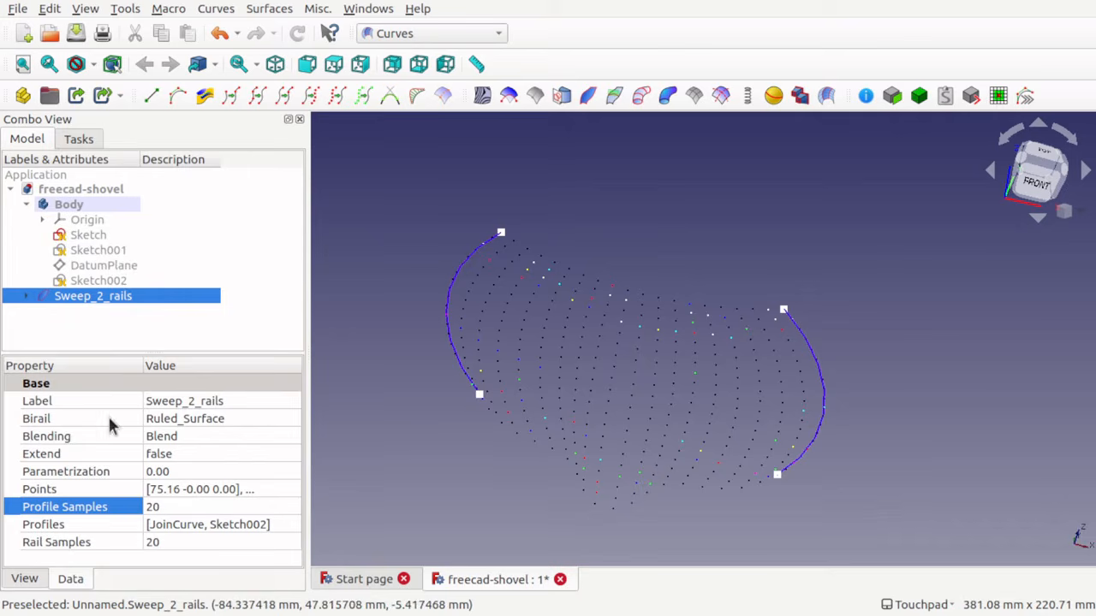
left_click(885, 371)
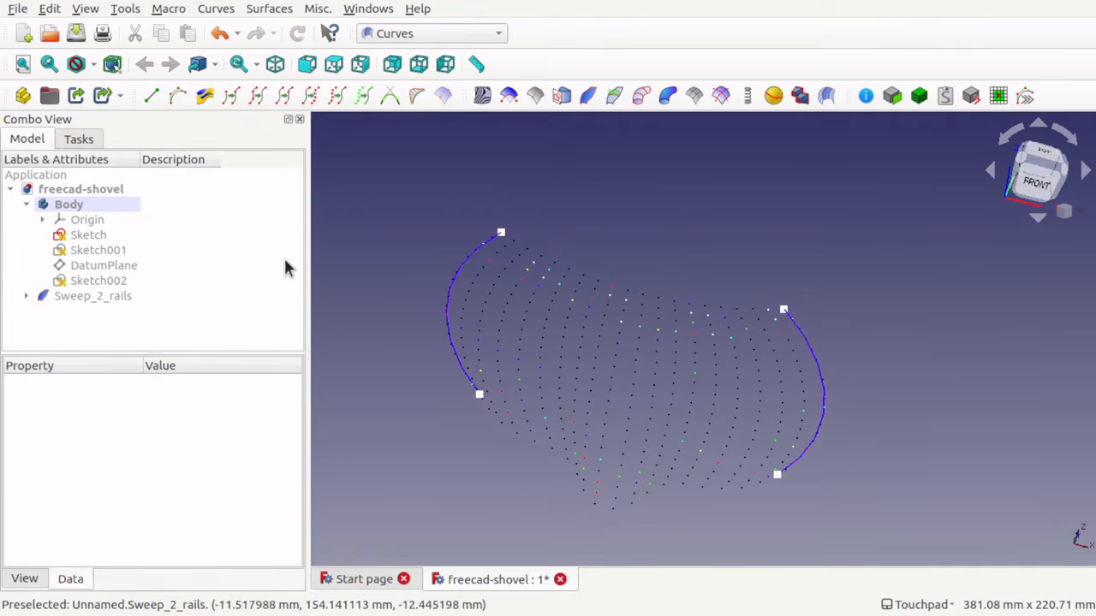
- Approximate the points of Sweep_2_rails to a NURBS surface
left_click(118, 302)
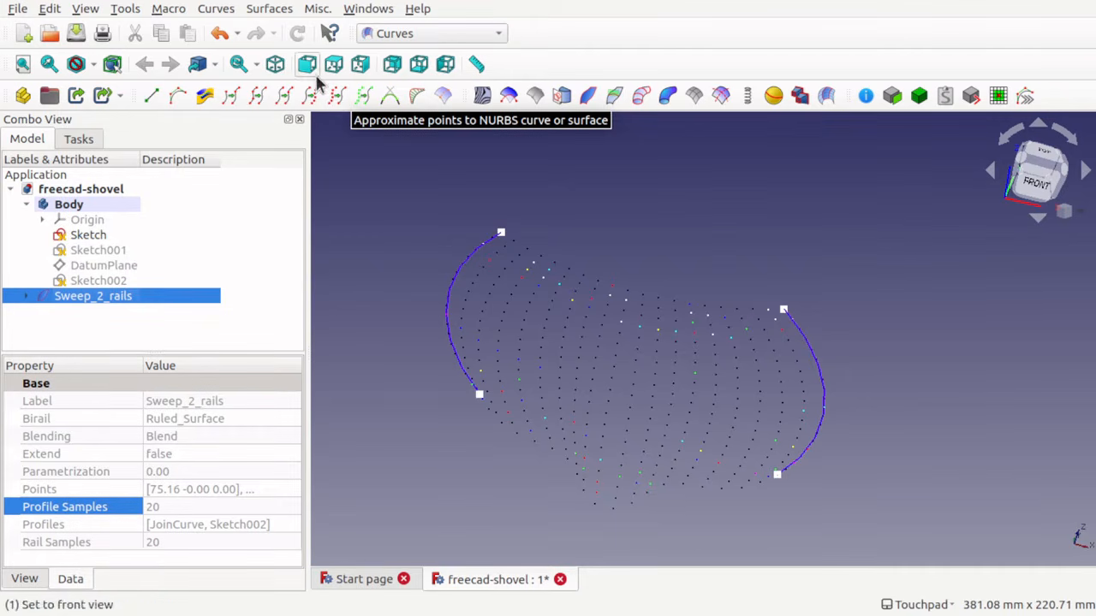
left_click(206, 11)
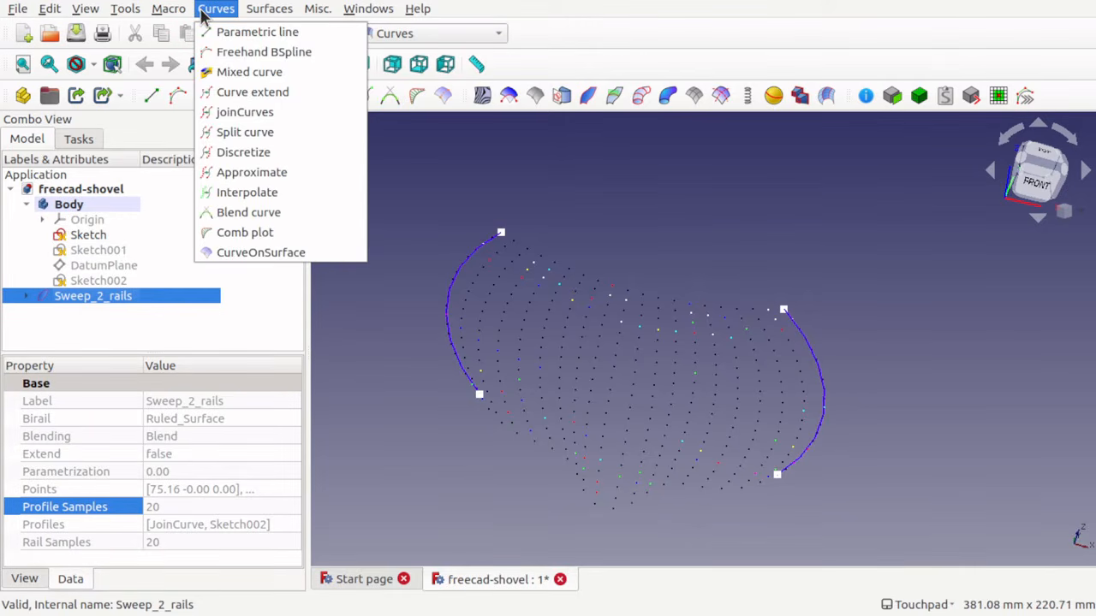
left_click(234, 181)
left_click_drag(537, 405, 624, 418, "alt")
left_click(868, 362)
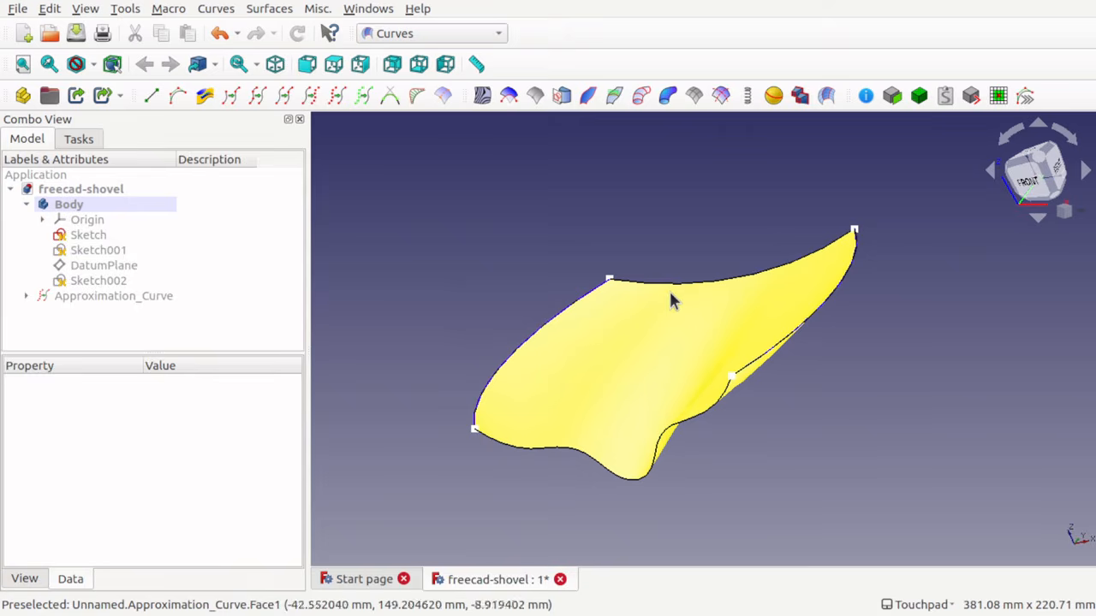
left_click_drag(824, 362, 780, 440, "alt")
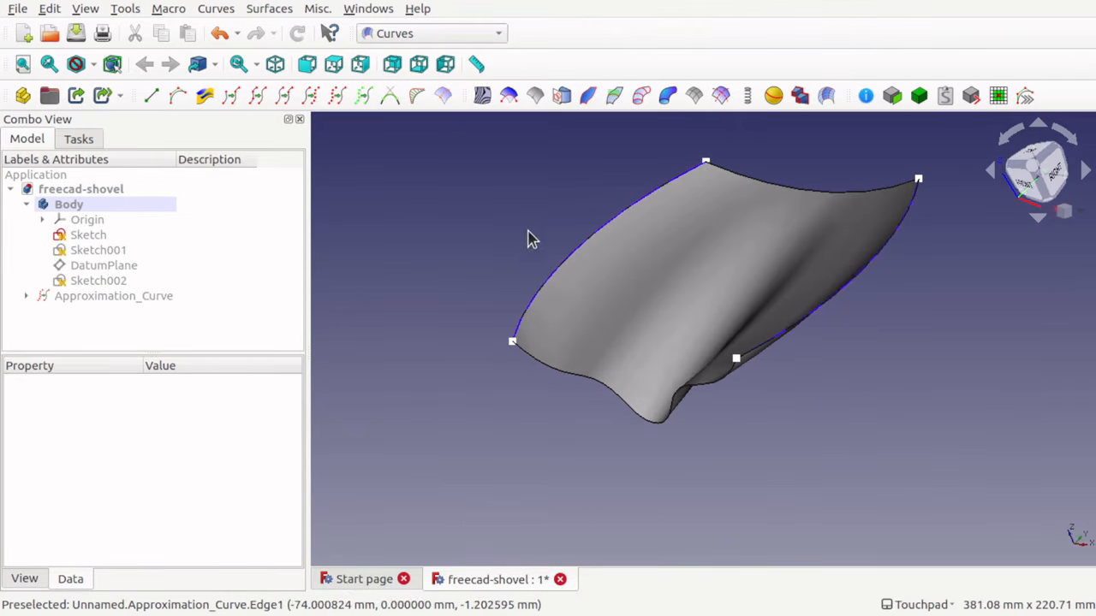
- Switch to the Part workbench and save the document
left_click(422, 36)
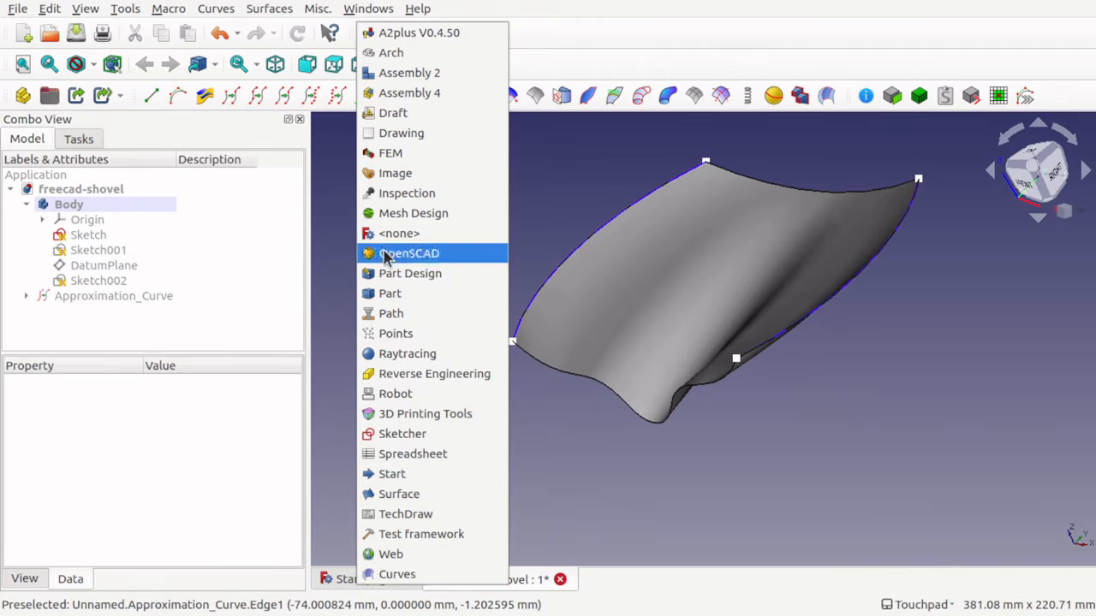
left_click(418, 297)
key("ctrl+s")
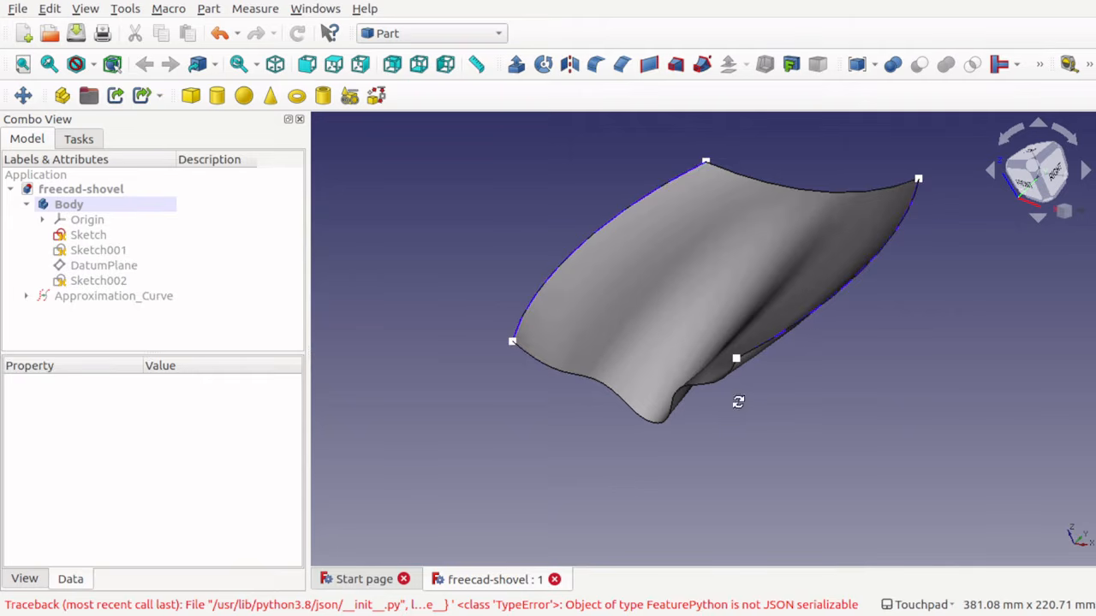
- Apply a 3D Offset to the Approximation_Curve surface and view its edge from the front
left_click(624, 373)
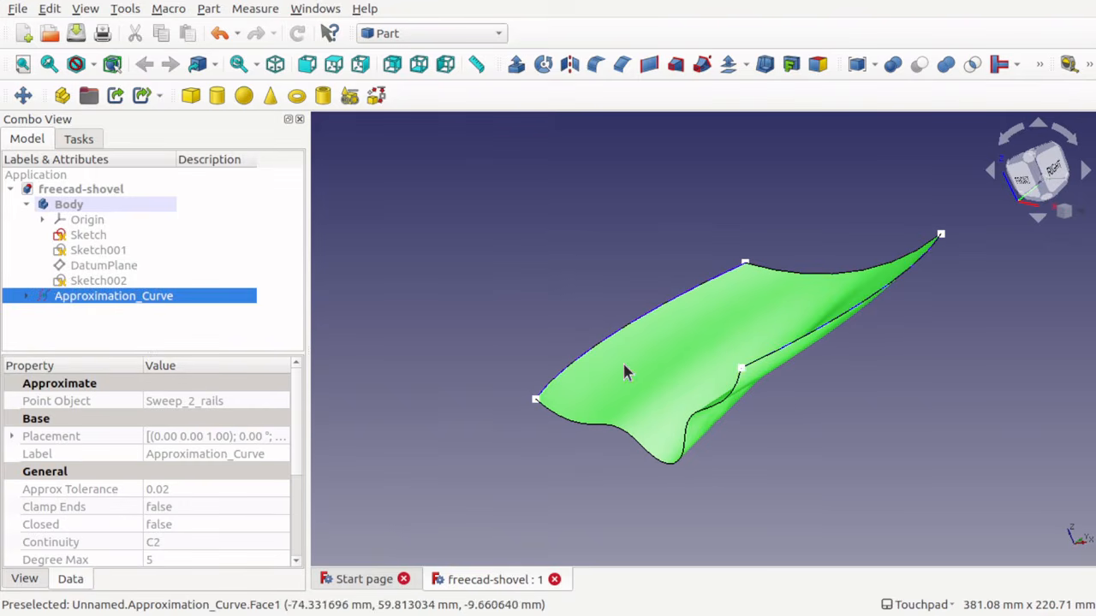
left_click_drag(563, 264, 587, 276, "alt")
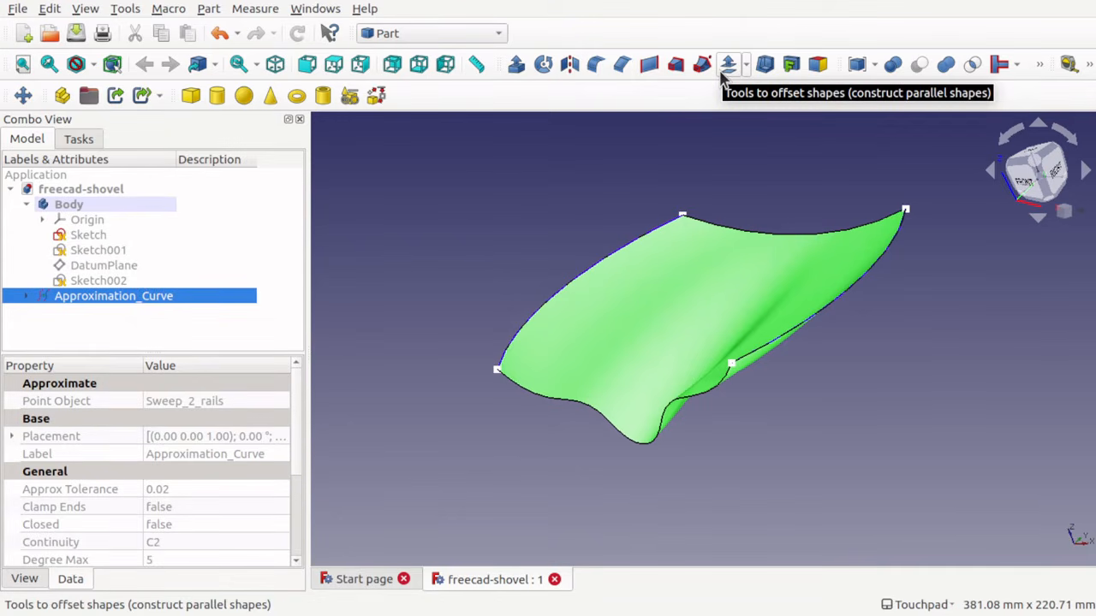
left_click(744, 64)
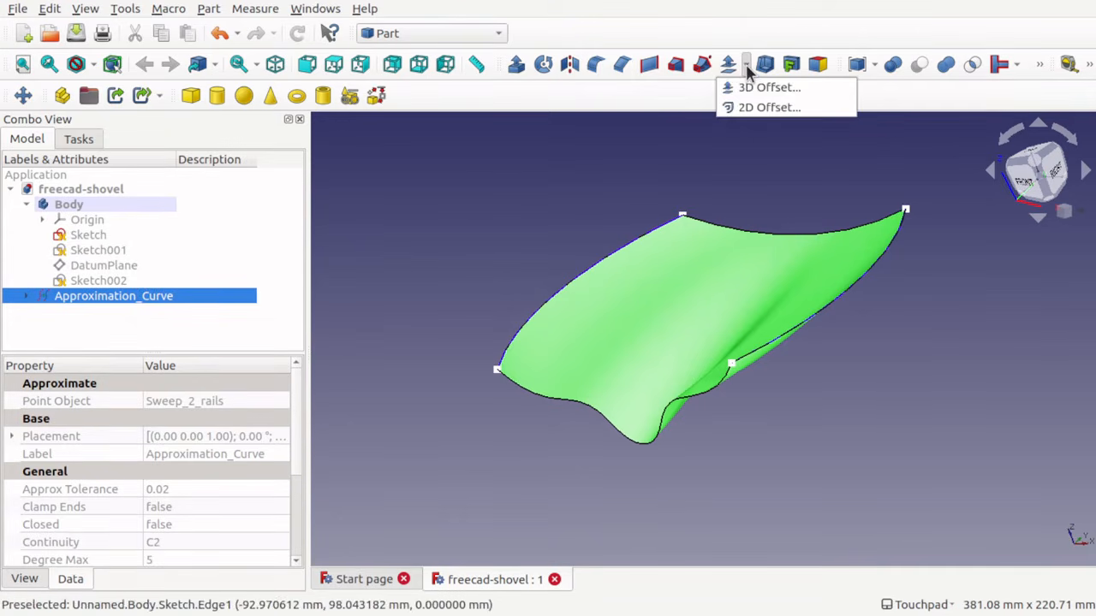
left_click(746, 67)
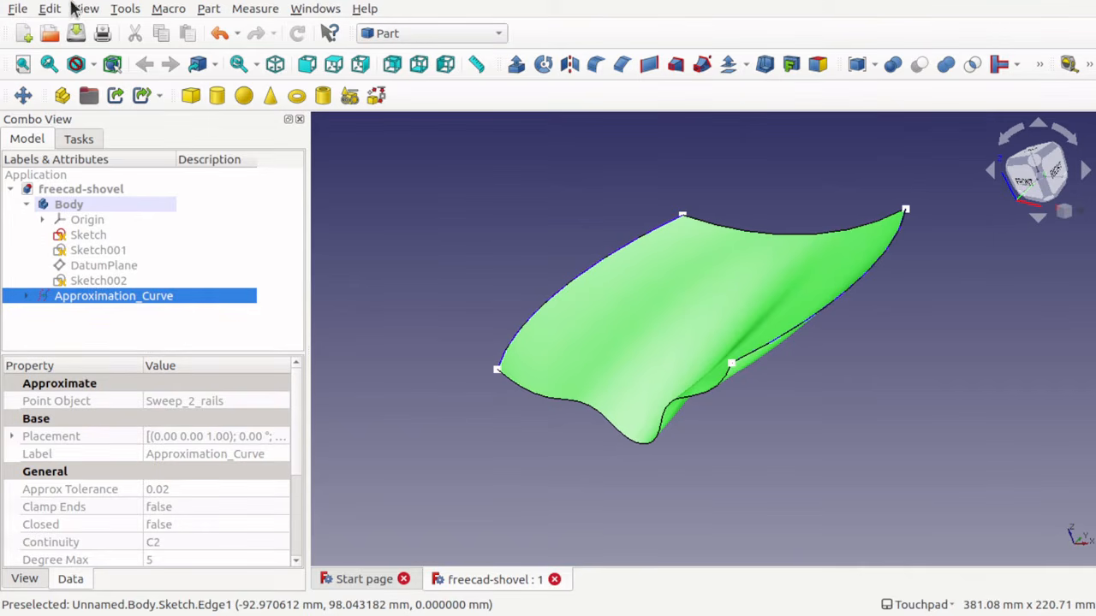
left_click(208, 10)
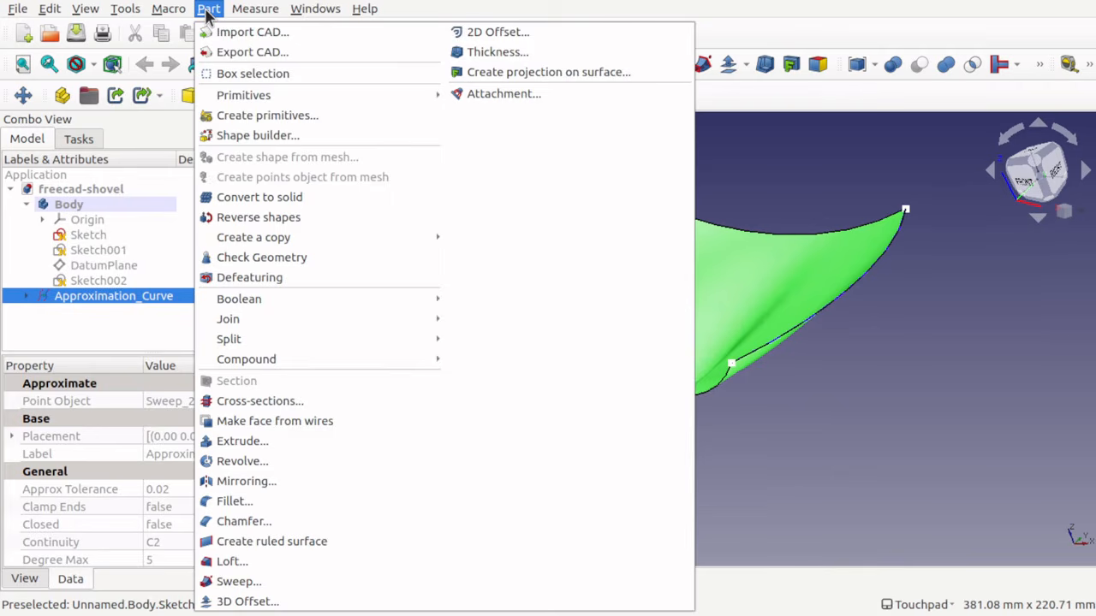
left_click(861, 400)
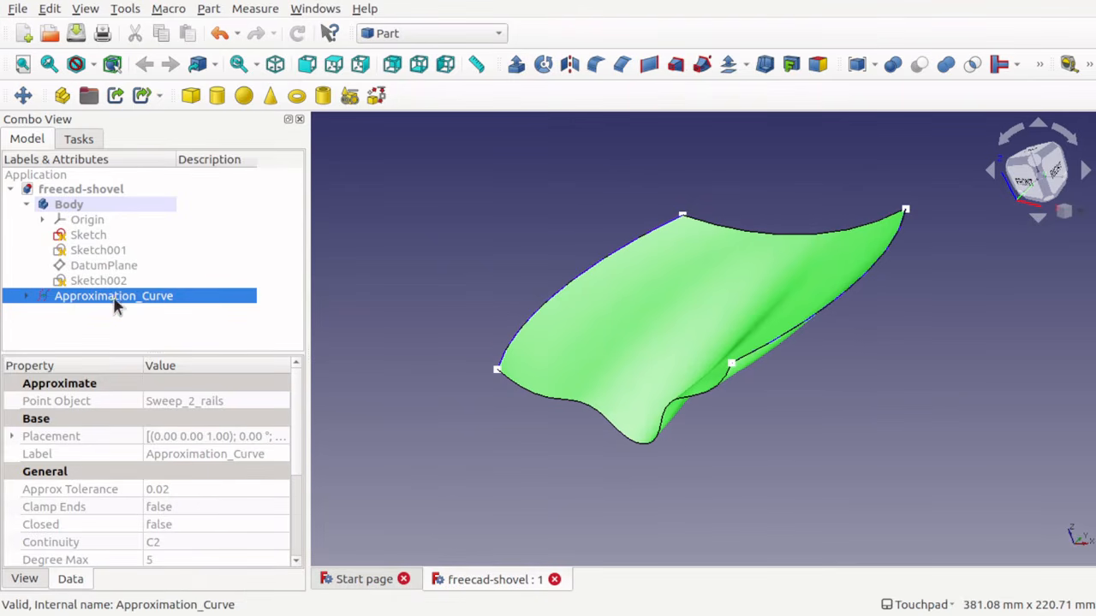
left_click(747, 67)
left_click(753, 86)
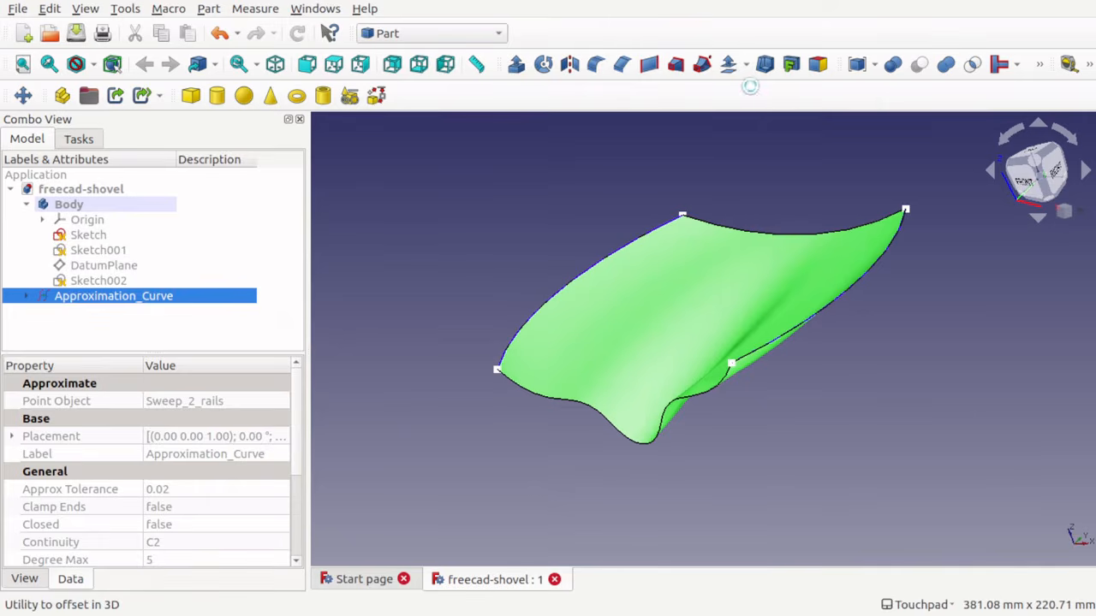
key("1")
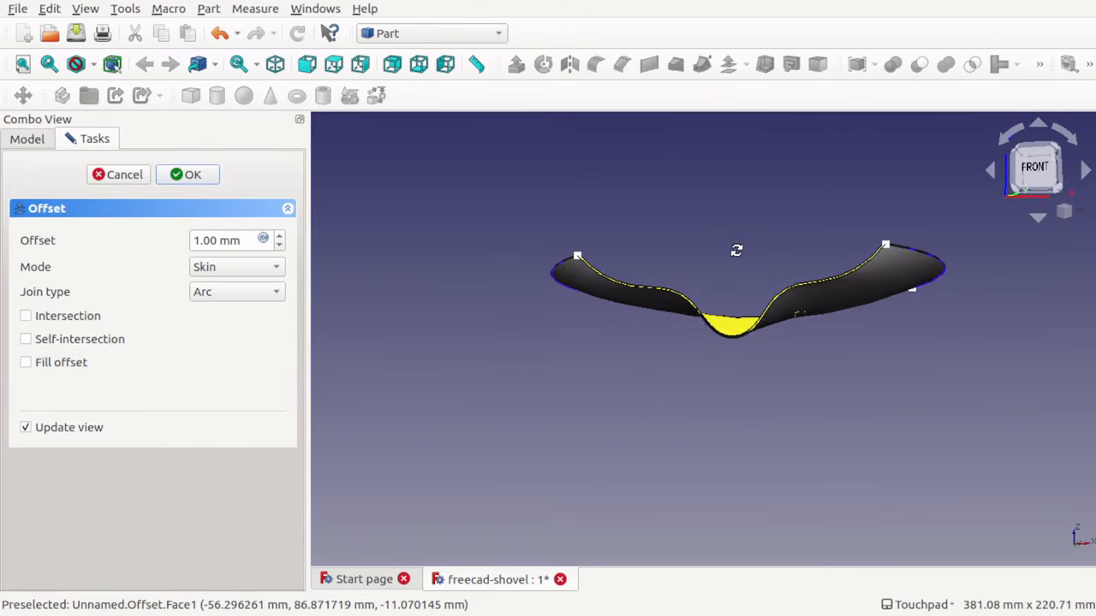
scroll(741, 257, "up", 5)
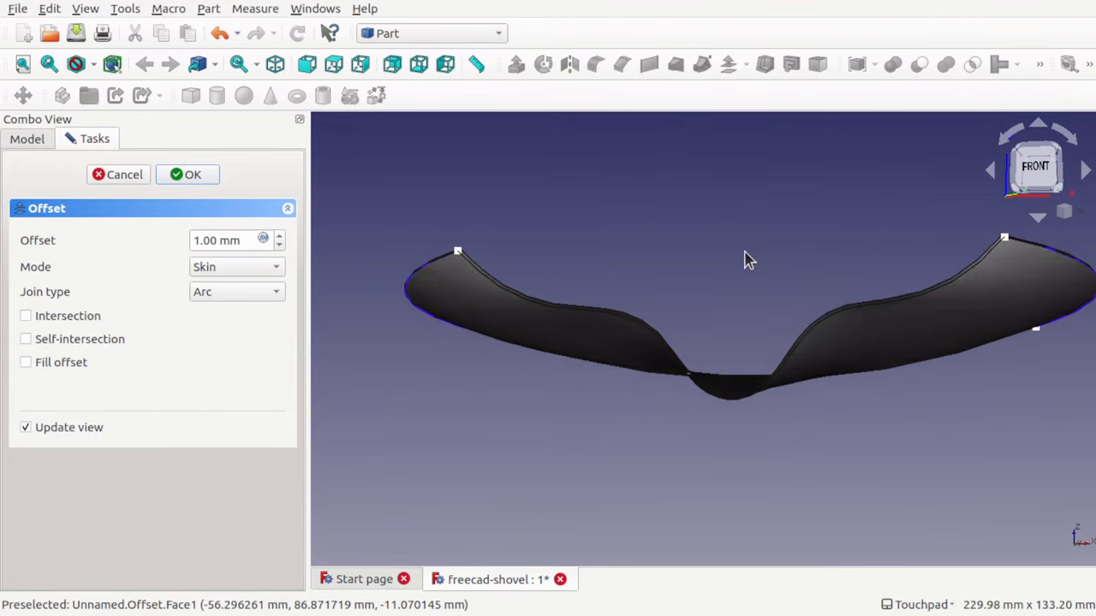
left_click_drag(732, 280, 704, 268)
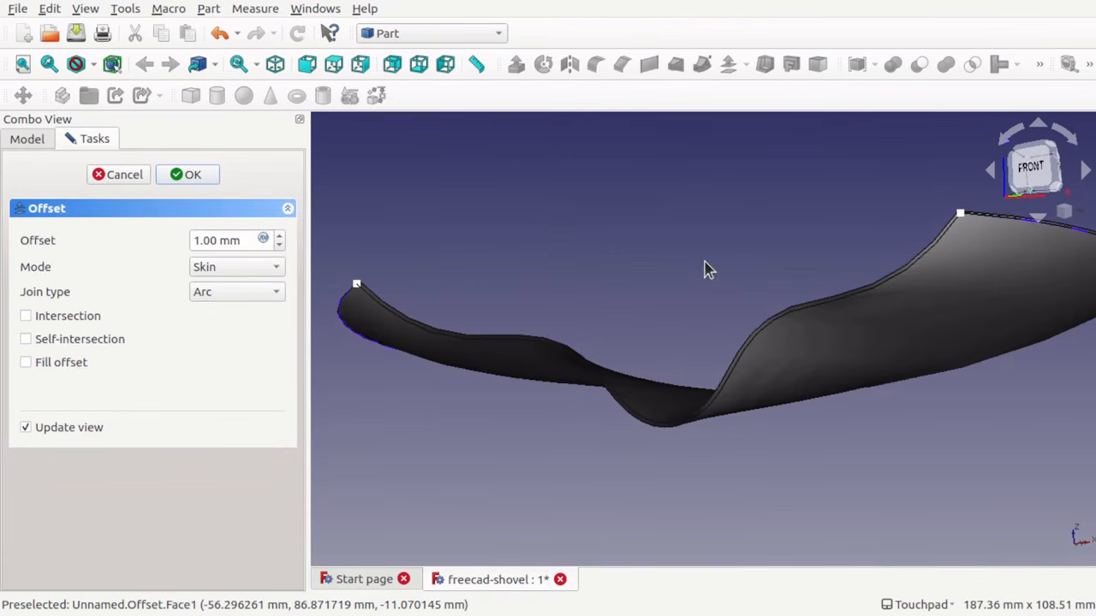
- Enable Fill offset, set the offset to -2 mm and accept the offset
left_click(26, 363)
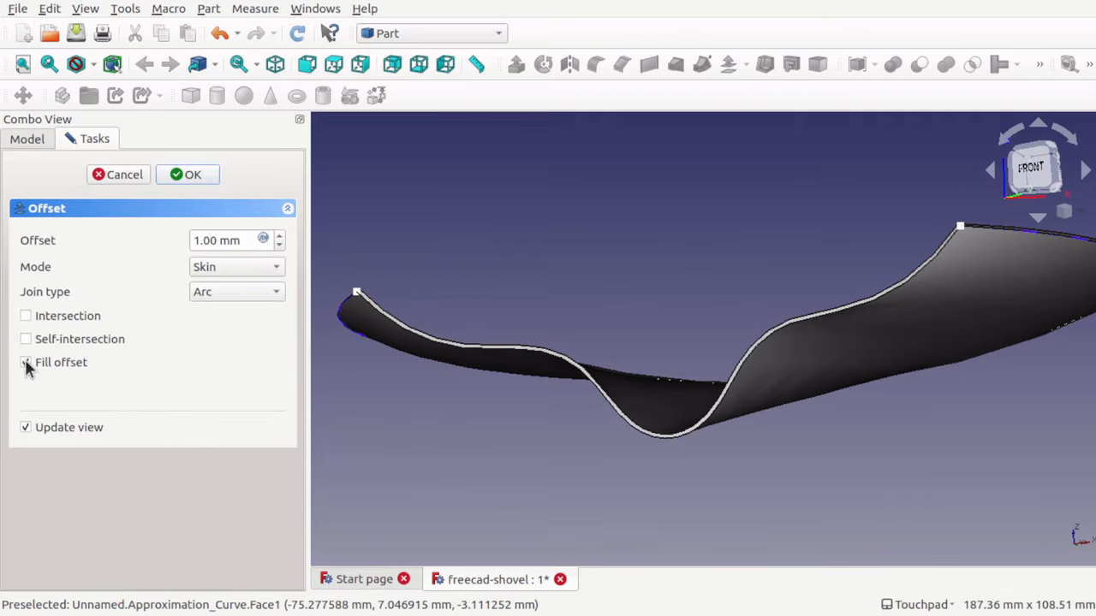
left_click_drag(519, 279, 578, 292)
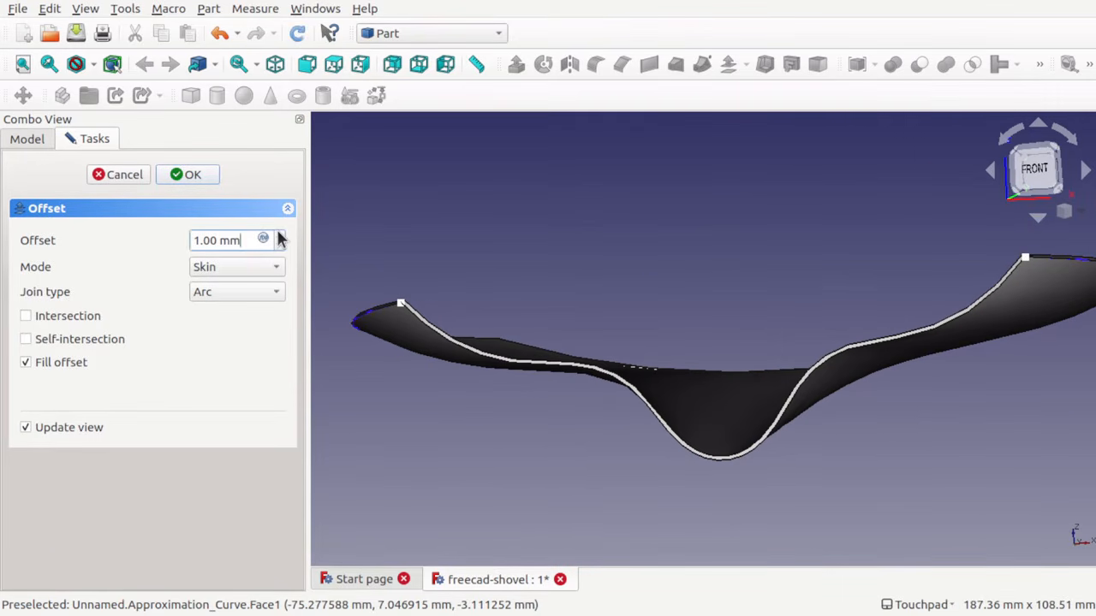
left_click(280, 237)
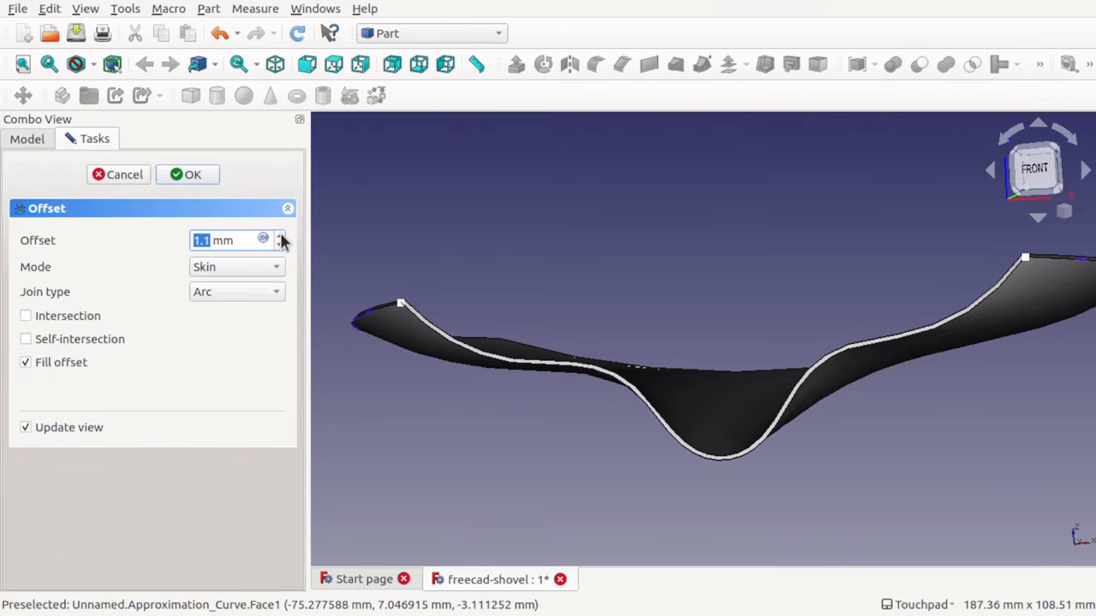
left_click(280, 237)
left_click(280, 237)
left_click(280, 237)
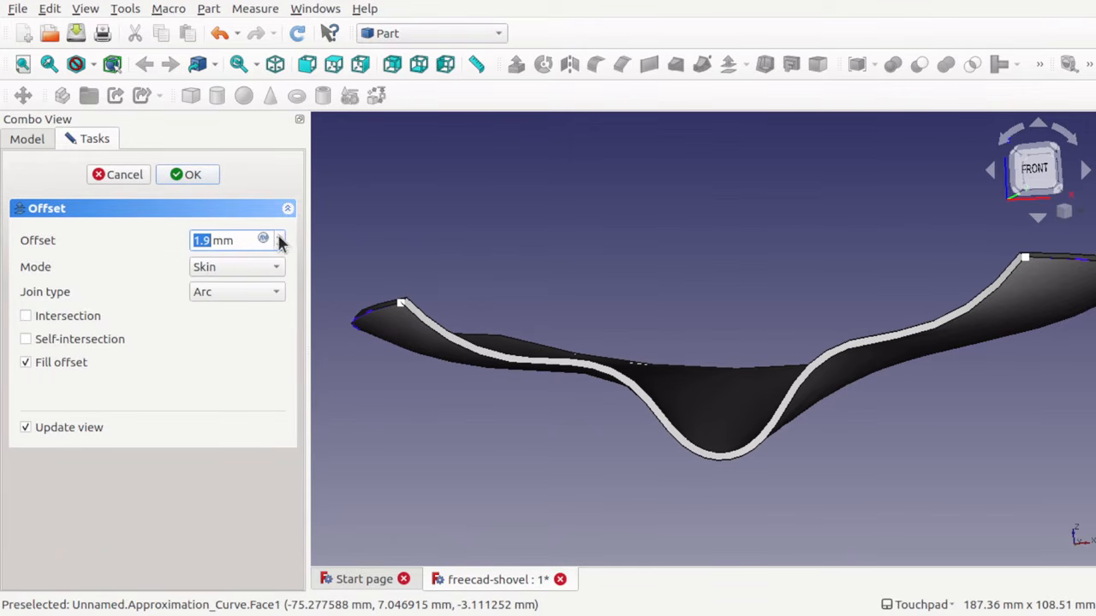
left_click(280, 237)
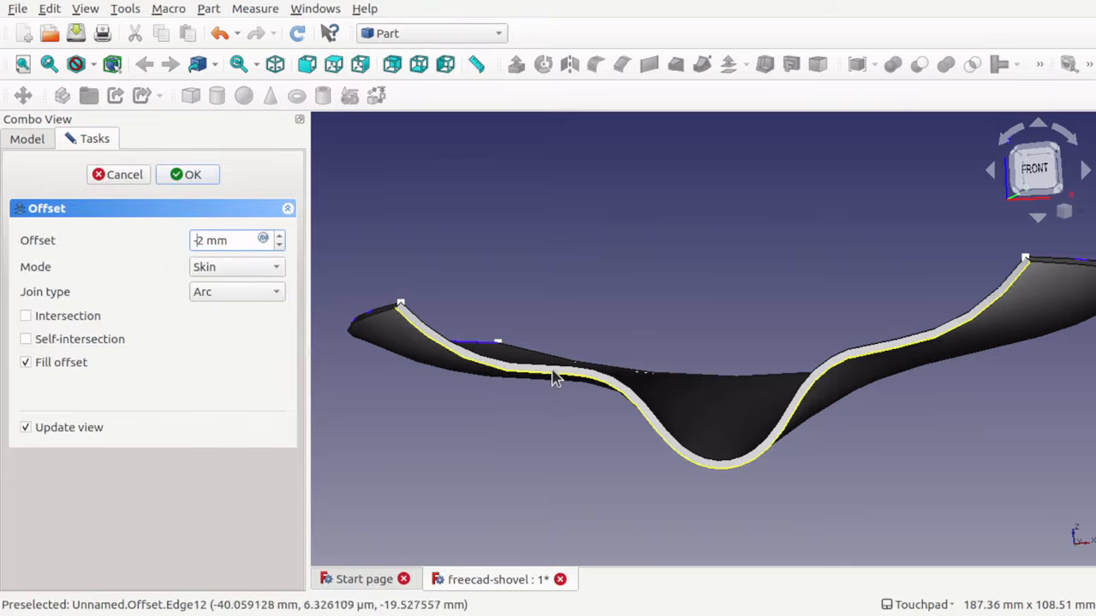
left_click_drag(515, 345, 524, 370, "shift")
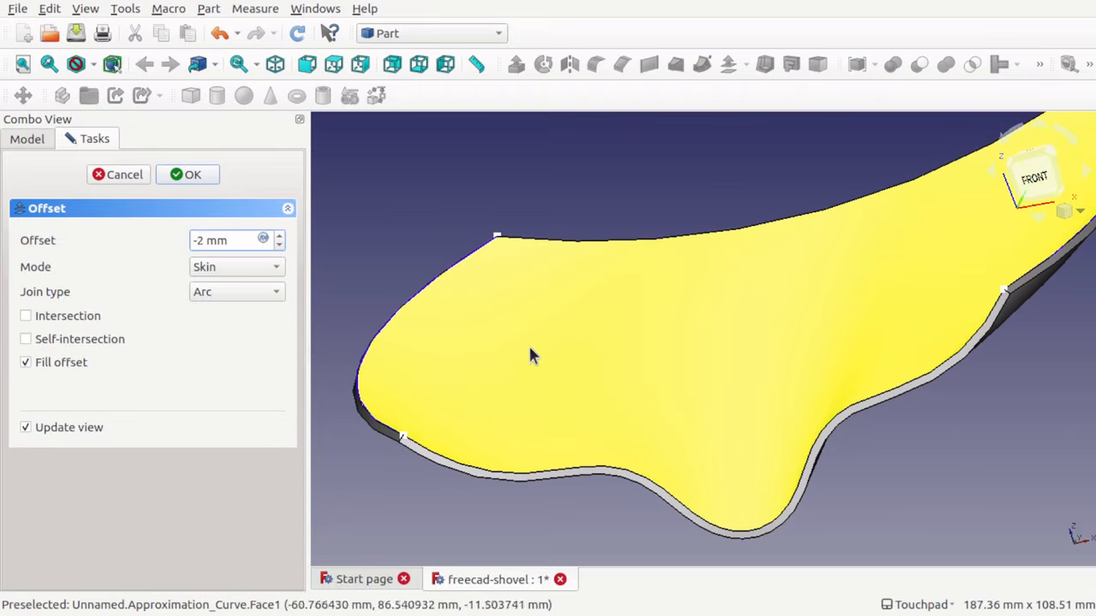
left_click(191, 174)
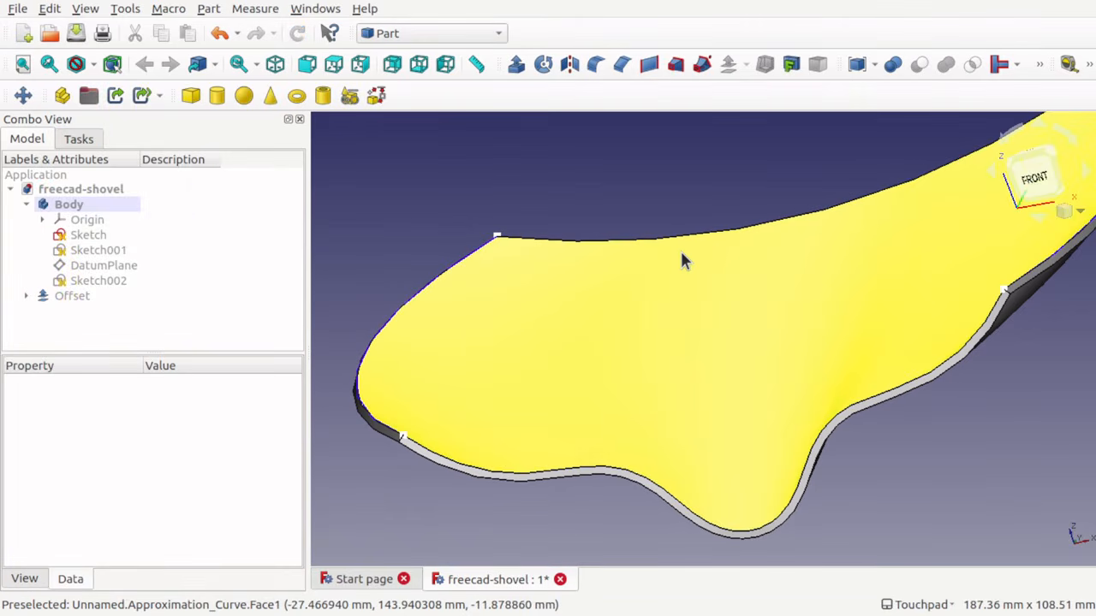
- Expand the Offset object in the model tree and inspect it and its source Approximation_Curve
scroll(679, 260, "down", 3)
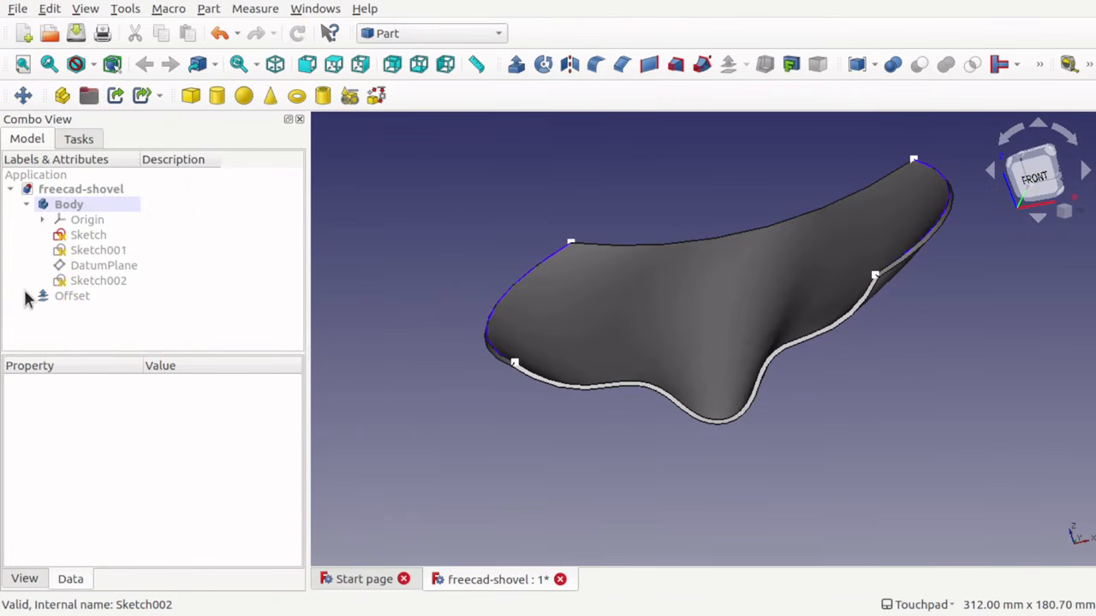
left_click(27, 296)
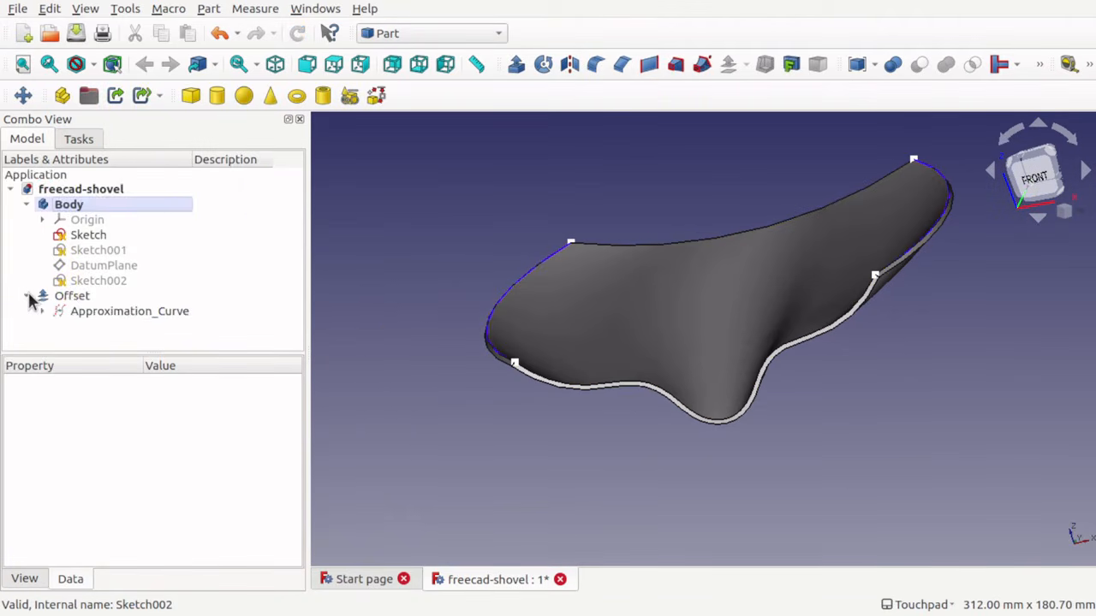
left_click(141, 313)
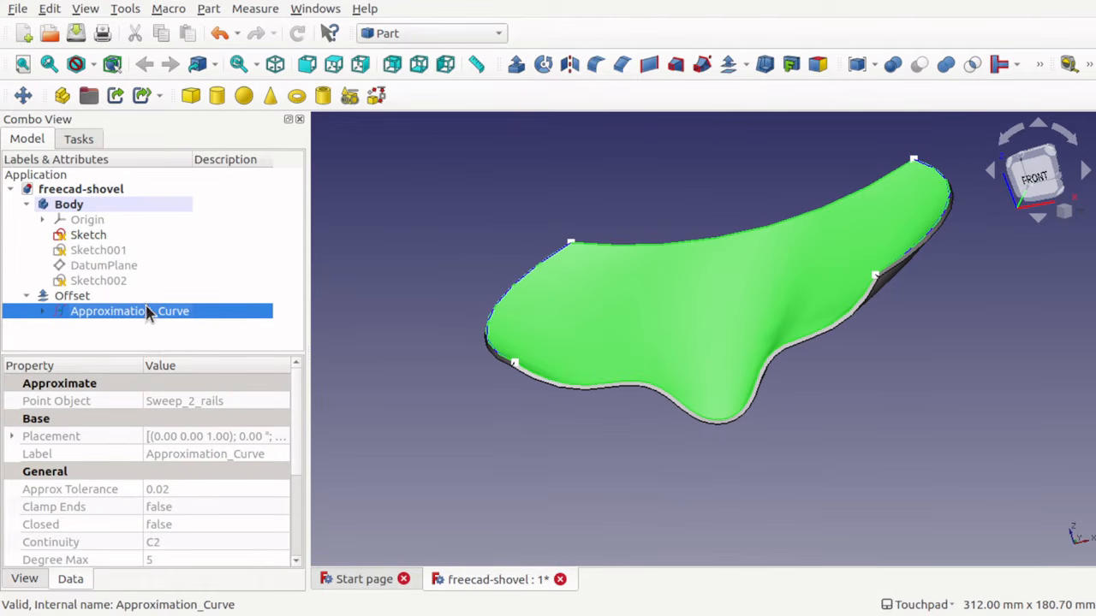
left_click(83, 300)
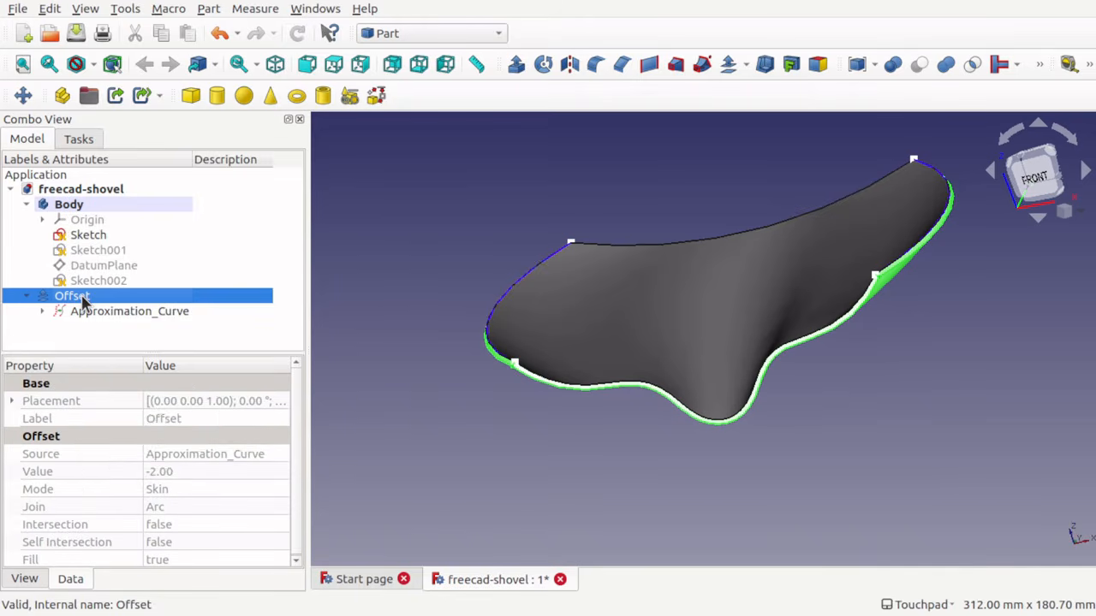
- Try to move the Offset object with Transform, undo the move and leave the command
right_click(83, 299)
left_click(159, 51)
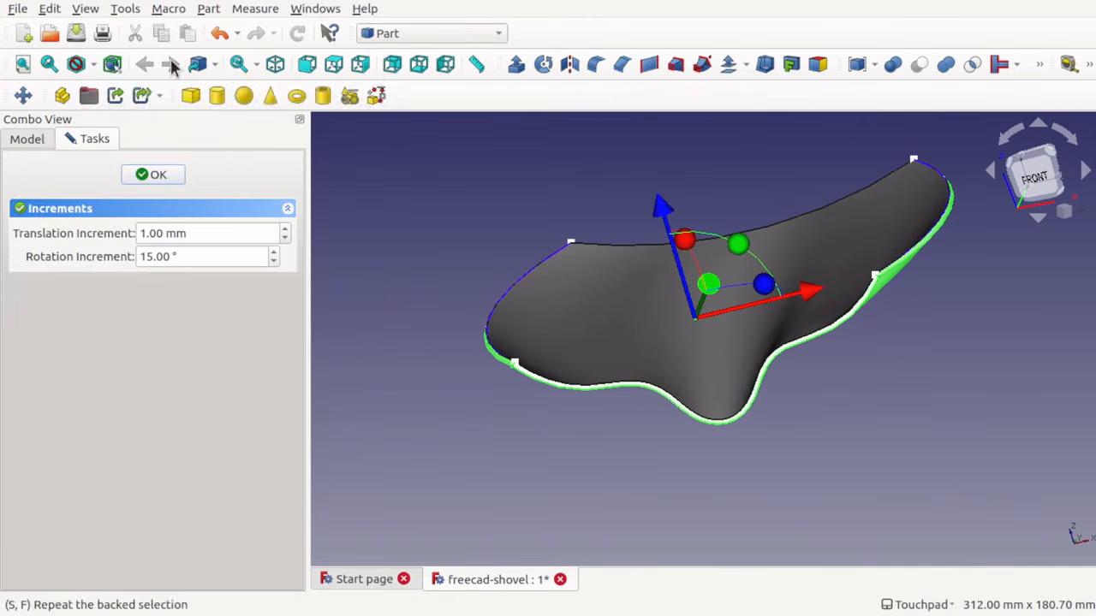
left_click_drag(657, 210, 564, 163)
key("ctrl+z")
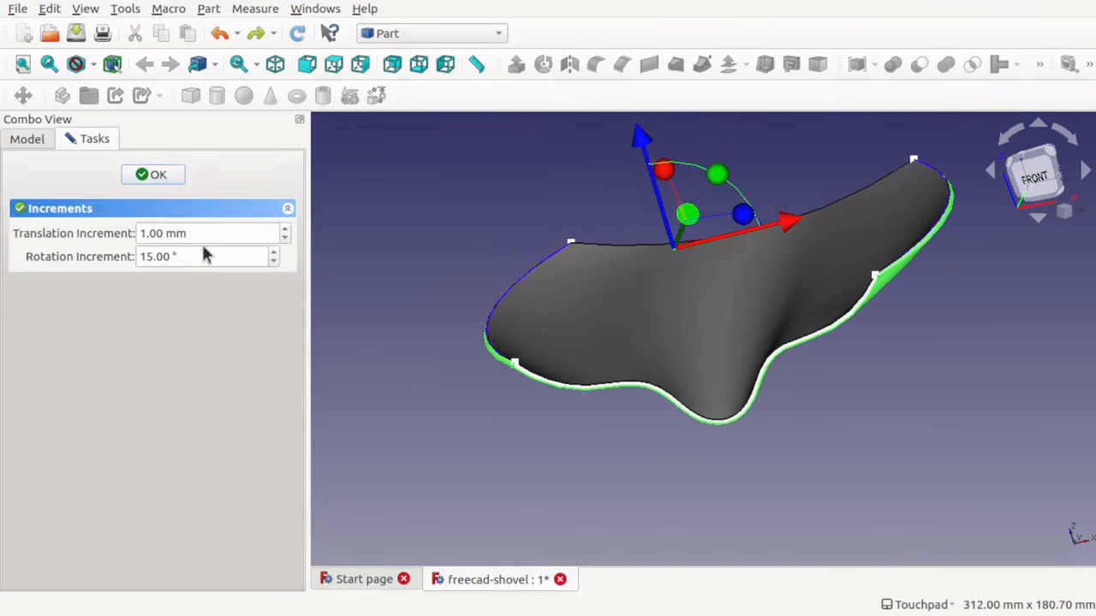
left_click(151, 174)
- Collapse the Offset object in the model tree and examine the thickened blade's surface and lower edge
left_click(142, 313)
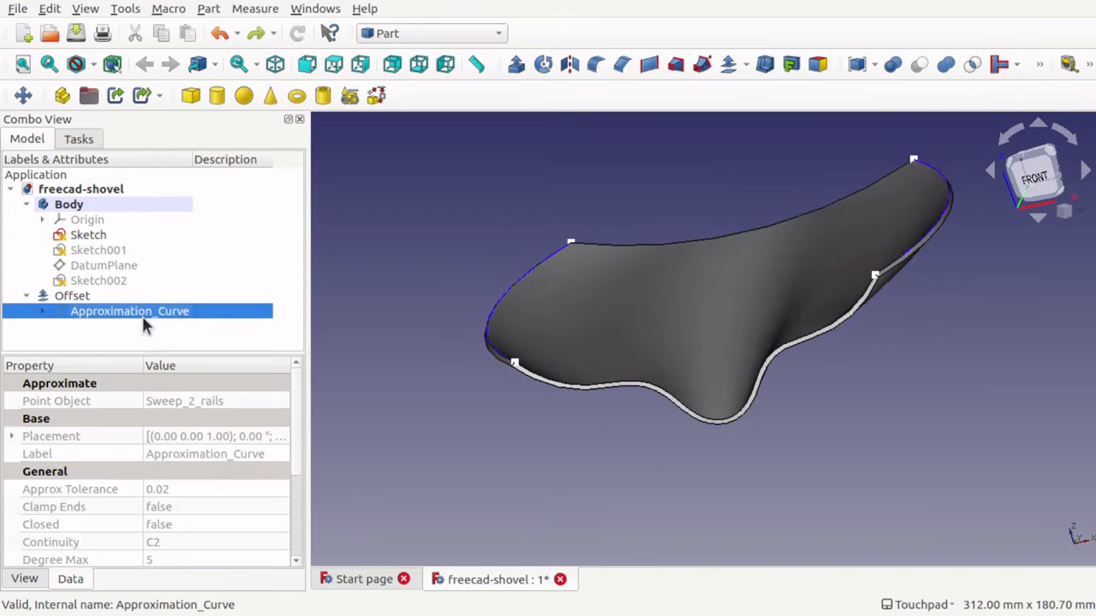
left_click(61, 297)
left_click(24, 296)
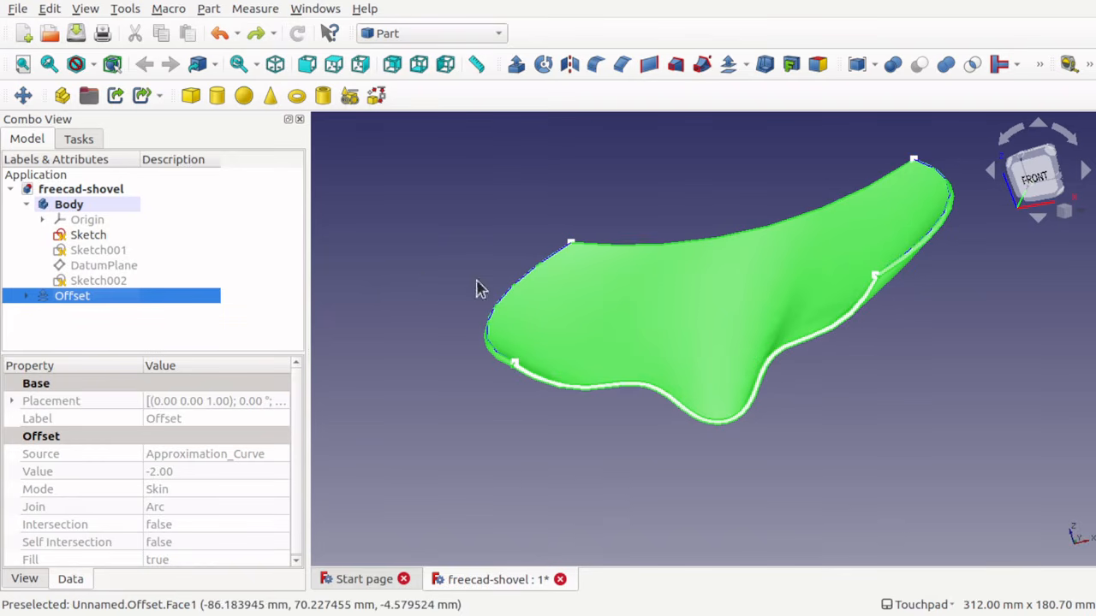
left_click_drag(572, 314, 659, 270, "shift")
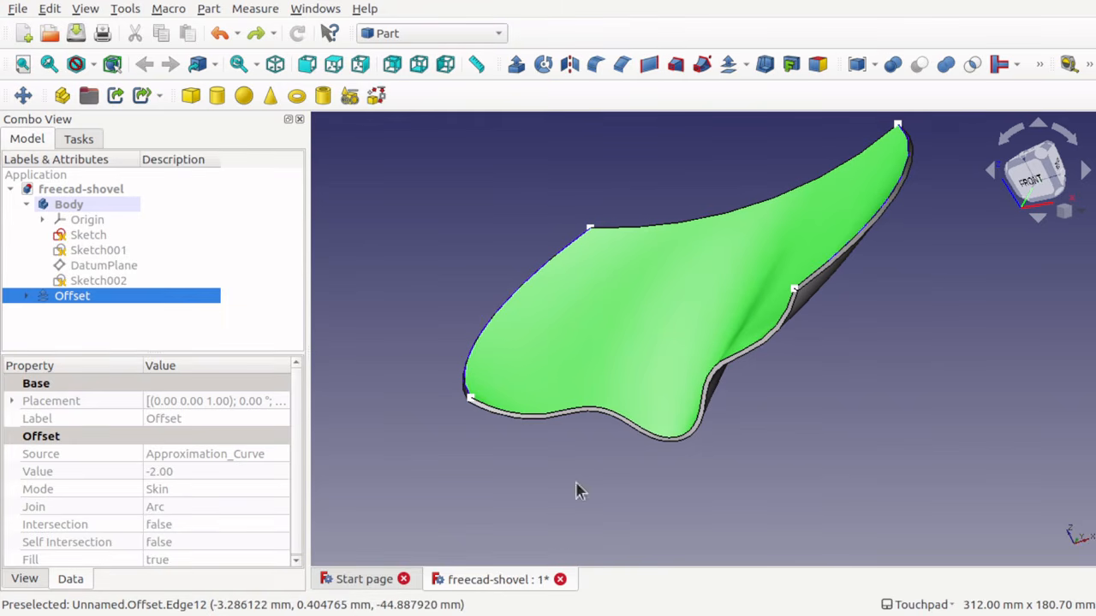
left_click_drag(665, 355, 712, 385, "shift")
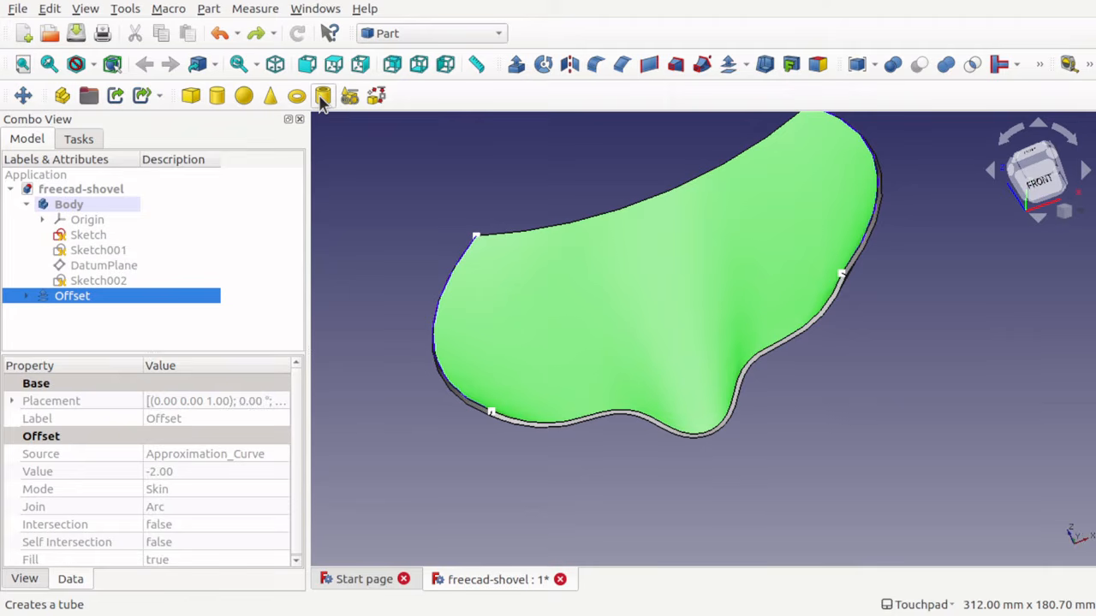
- Create a tube primitive with an outer radius of 15 mm, an inner radius of 10 mm and a height of 100 mm
left_click(322, 96)
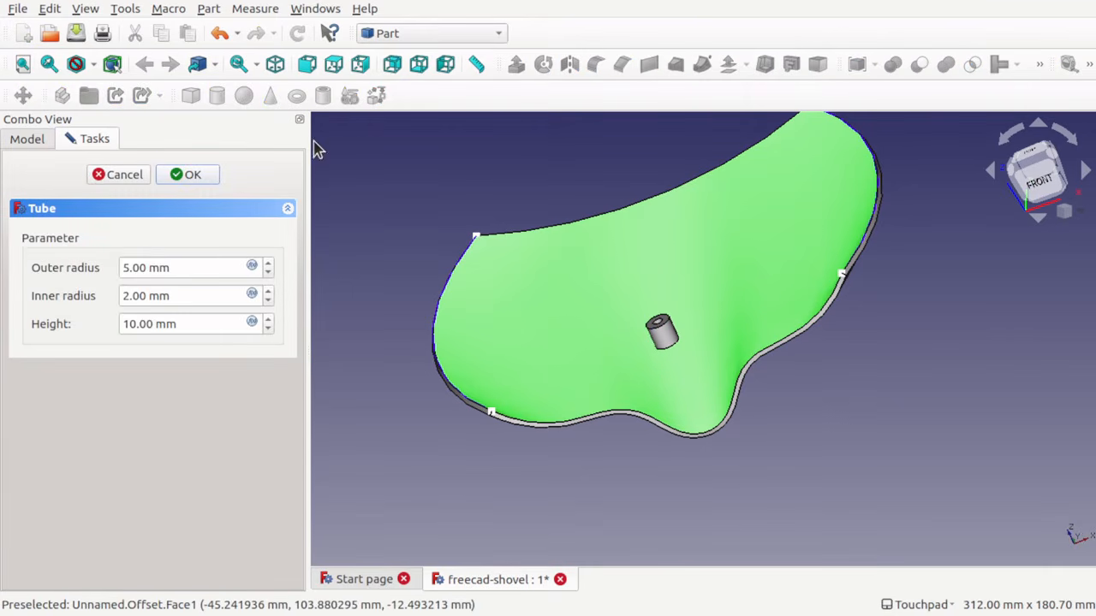
left_click_drag(189, 269, 56, 257)
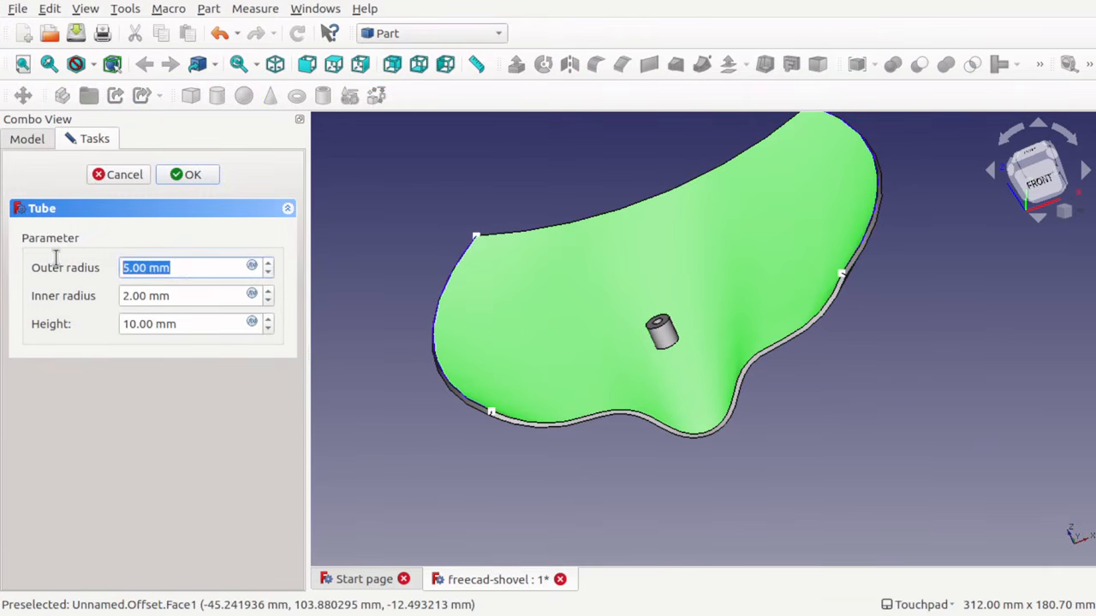
type("10")
left_click(143, 295)
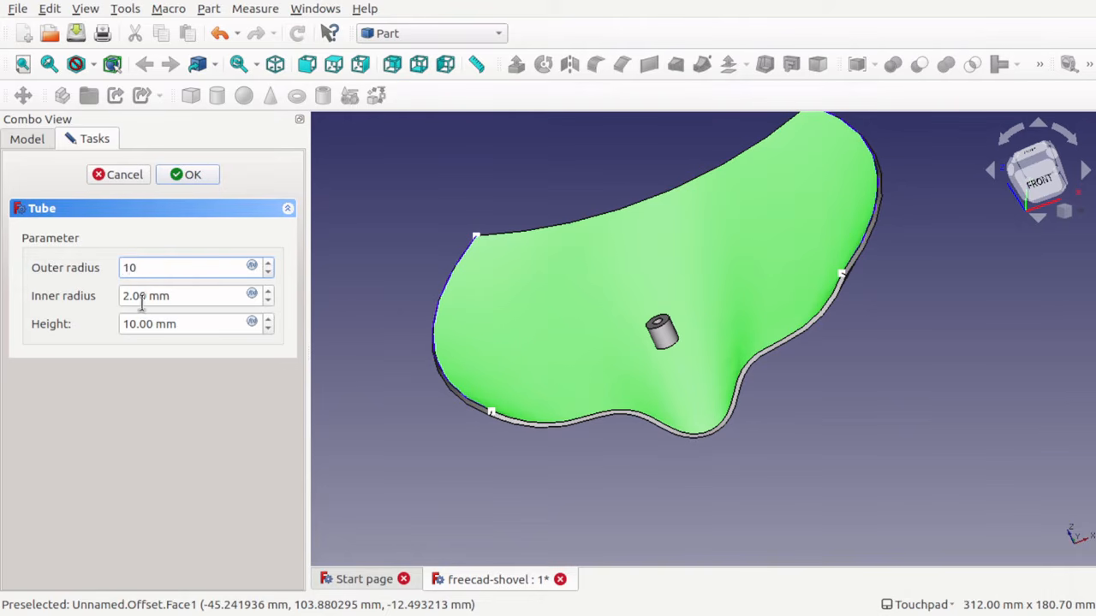
left_click_drag(176, 266, 92, 261)
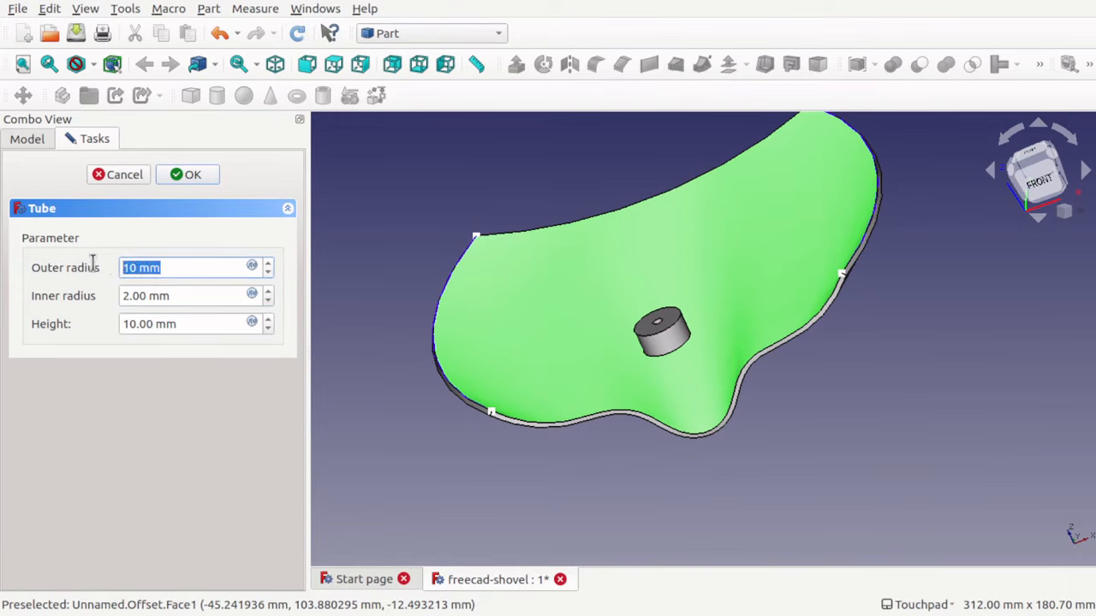
type("20")
left_click(140, 299)
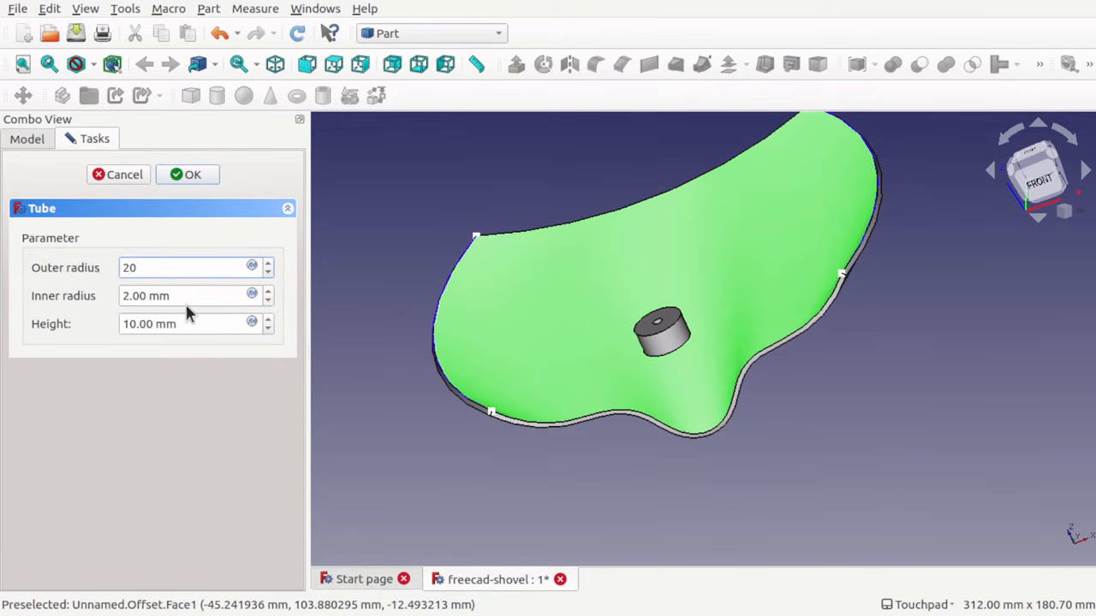
left_click_drag(187, 296, 62, 286)
type("10")
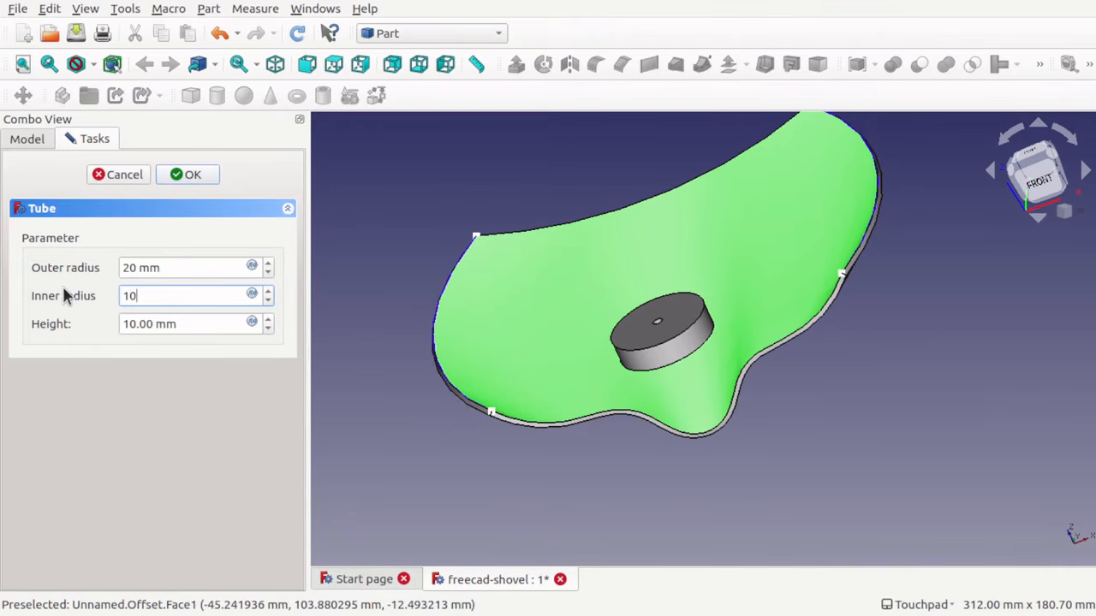
left_click(186, 327)
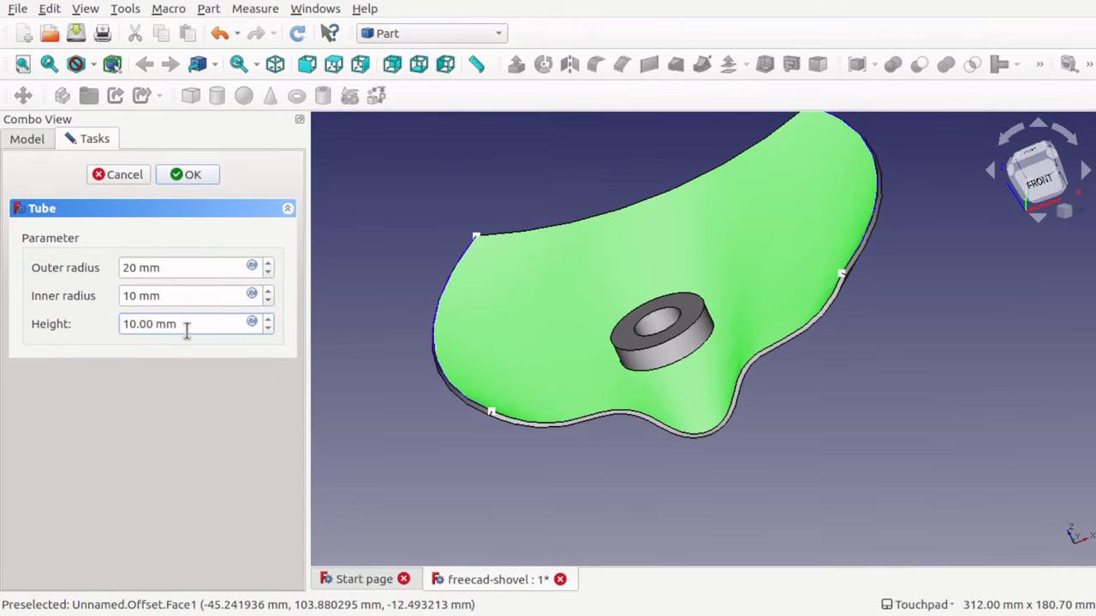
left_click_drag(195, 328, 80, 314)
type("20 mm")
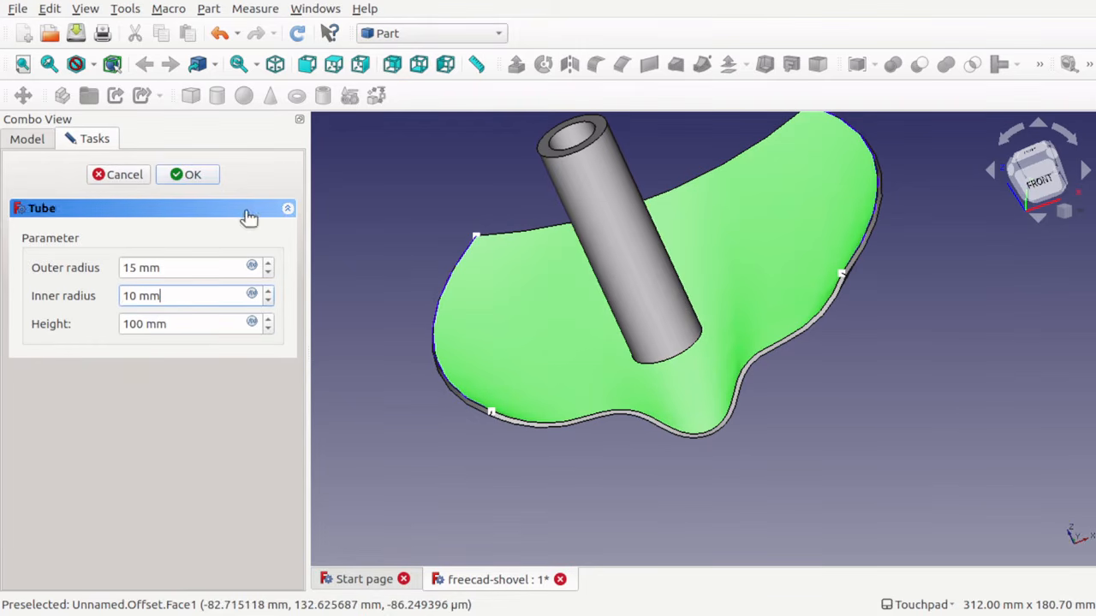
left_click(186, 173)
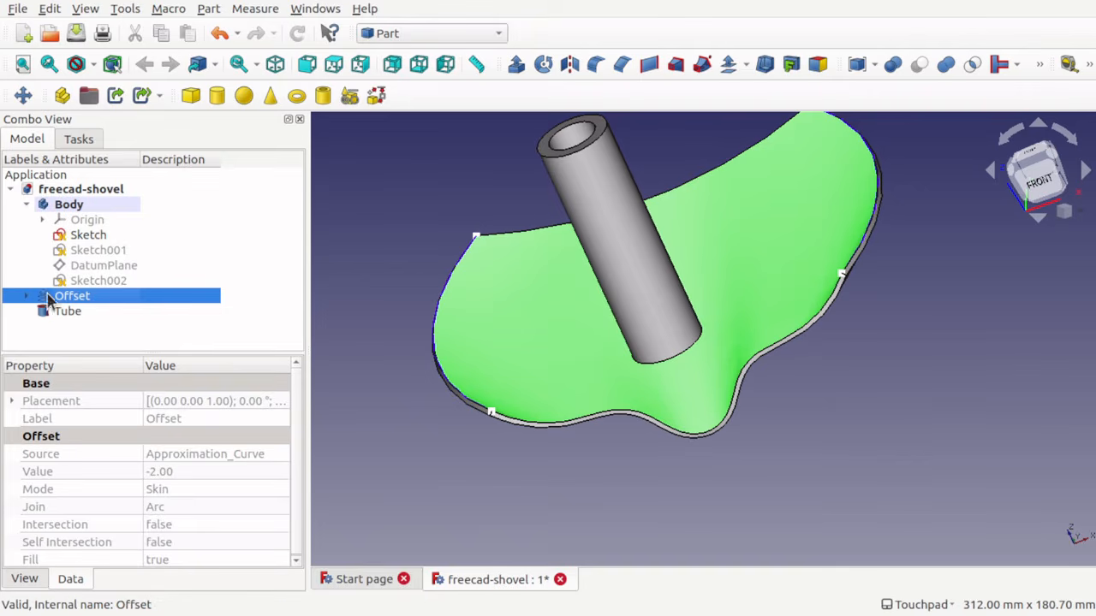
- Use Transform on the Tube to rotate it 90° so it points out of the blade's socket, and shift it by 14 mm
left_click(70, 311)
right_click(70, 312)
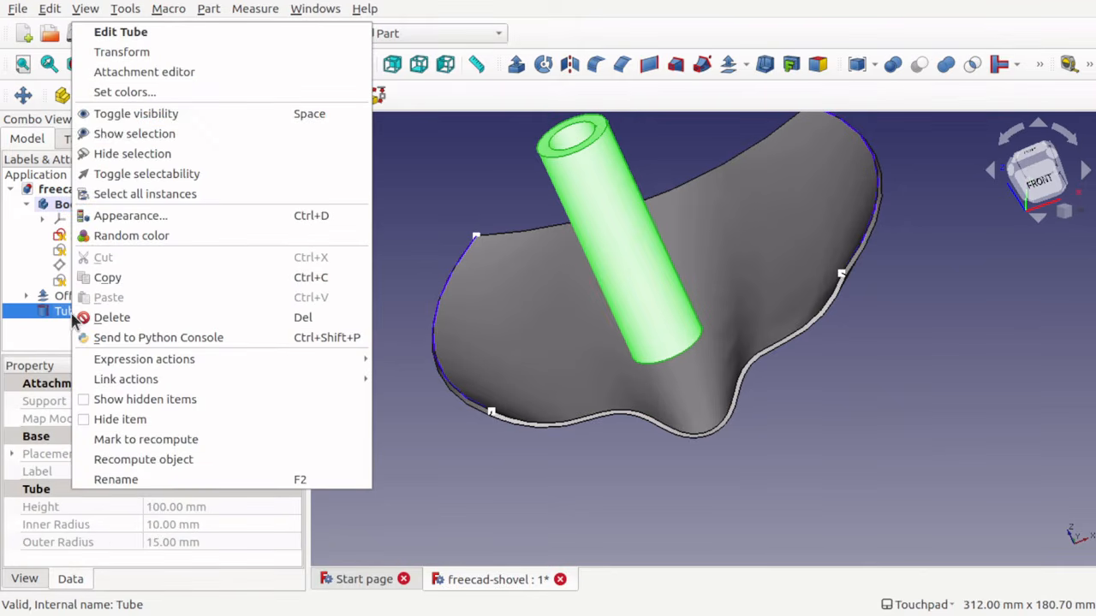
left_click(111, 51)
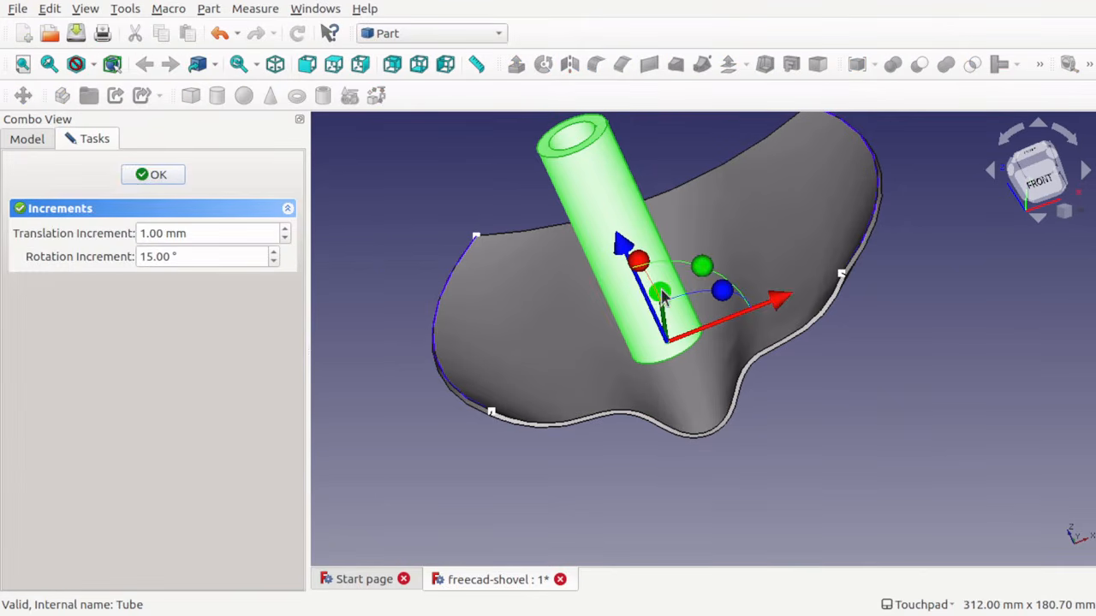
left_click_drag(663, 295, 635, 358)
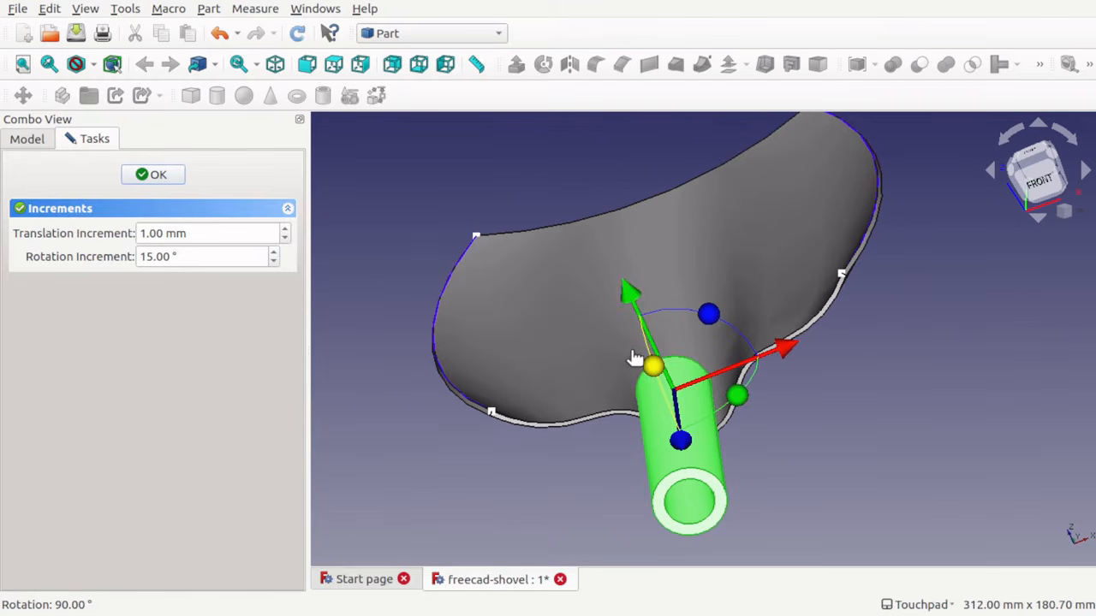
left_click_drag(866, 350, 683, 389, "alt")
left_click_drag(498, 397, 654, 313)
left_click_drag(690, 143, 711, 188)
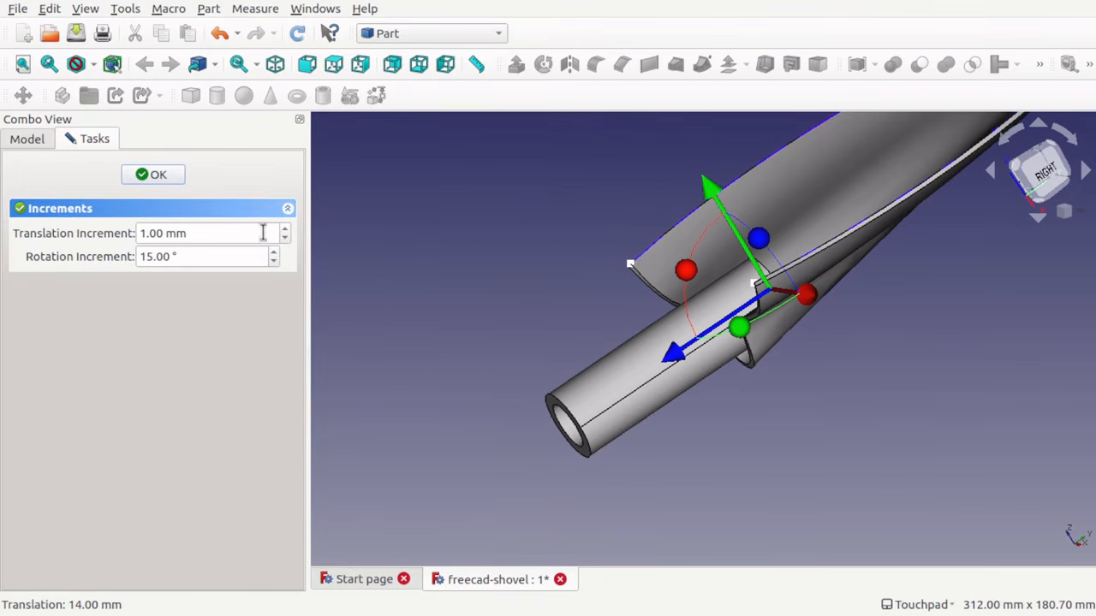
- Set the rotation increment to 1°, fine-tune the tube's tilt and position against the blade, and accept the transform
double_click(146, 256)
type("1")
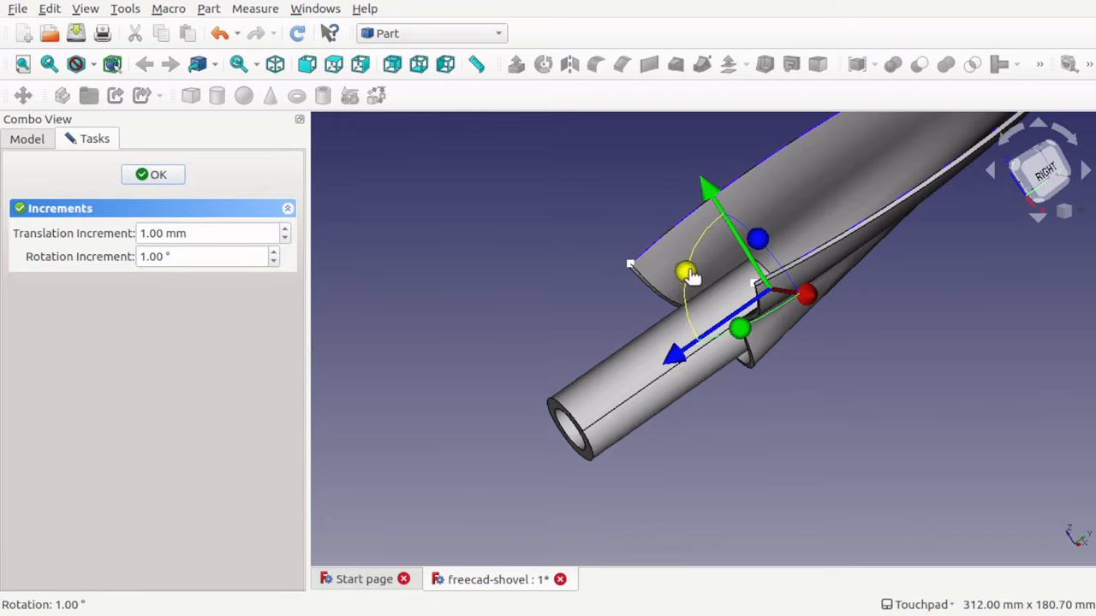
left_click_drag(690, 274, 704, 296)
left_click_drag(686, 212, 696, 214)
scroll(582, 283, "down", 5)
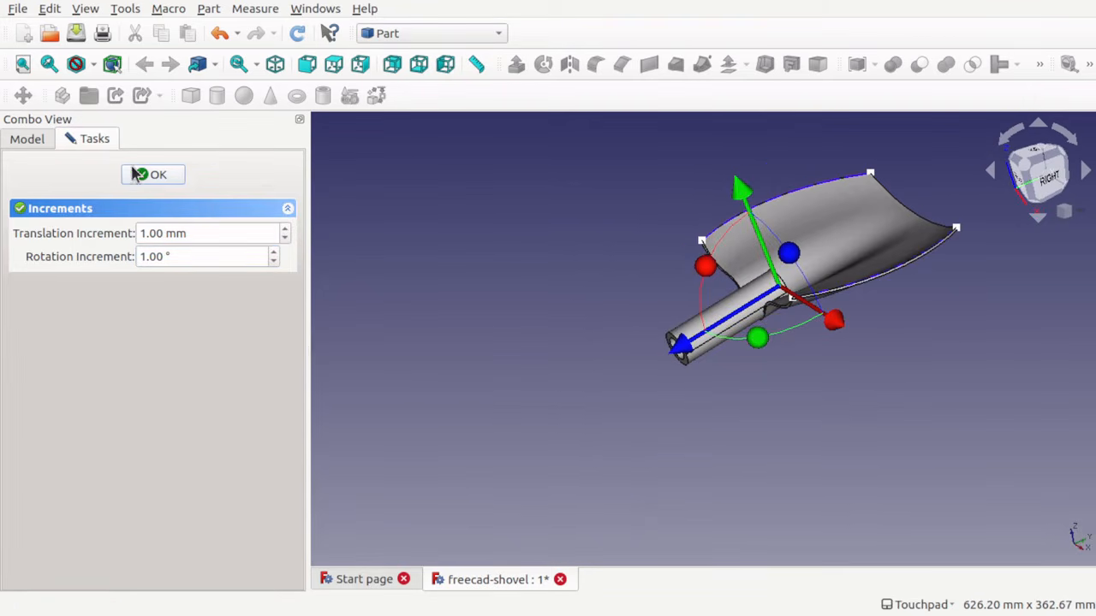
left_click(154, 173)
- Fuse the Offset blade and the Tube with a union and check the joint between them
scroll(885, 265, "up", 3)
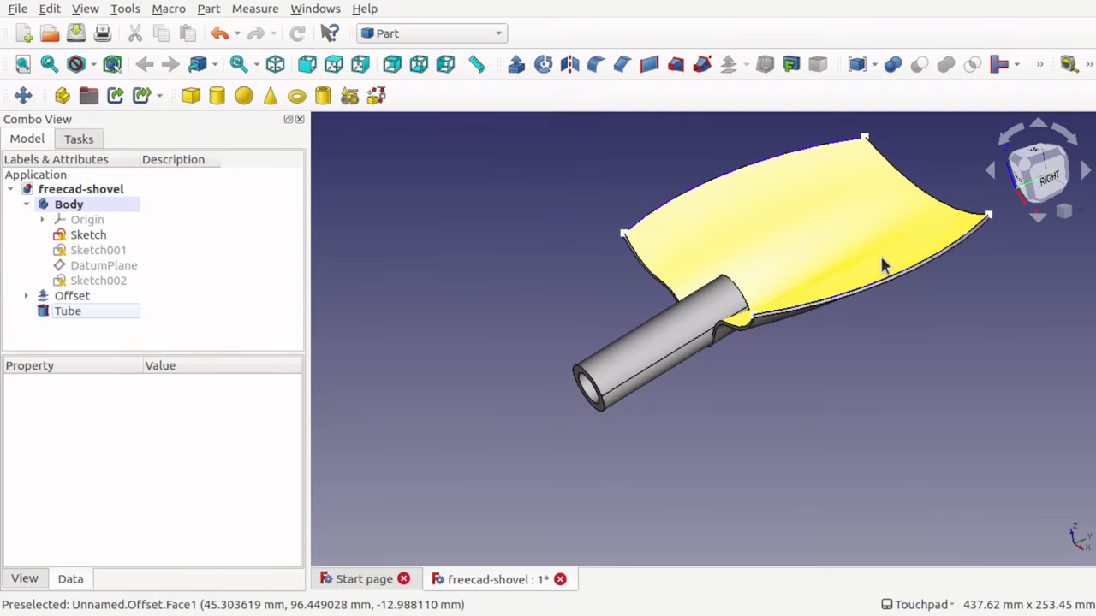
left_click(863, 374)
key("Down")
key("Left")
key("Left")
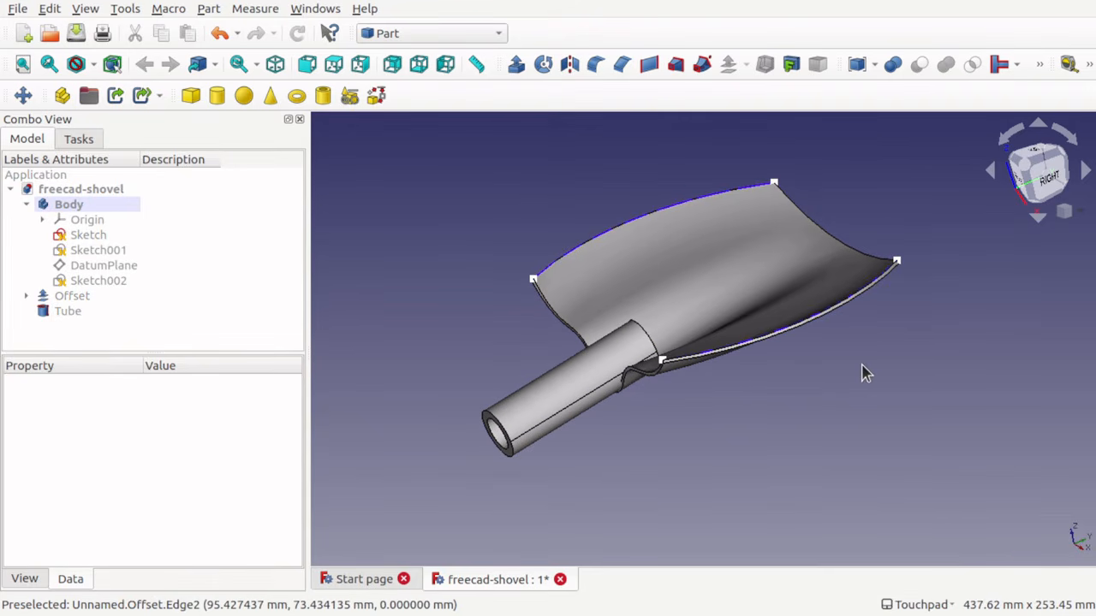
left_click_drag(750, 361, 734, 396, "alt")
left_click(690, 272)
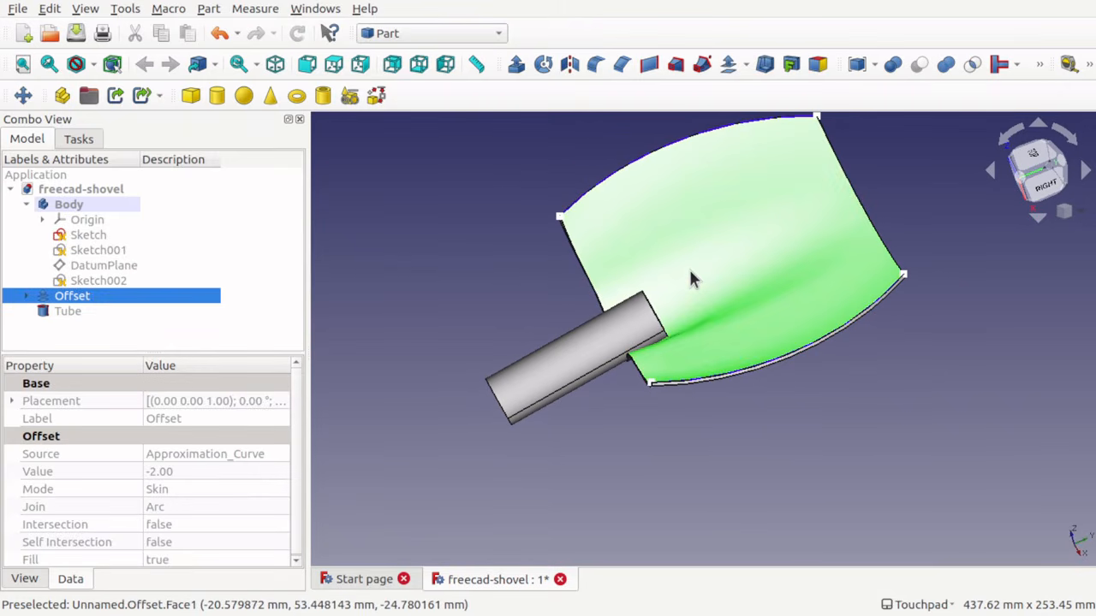
left_click(557, 359, "ctrl")
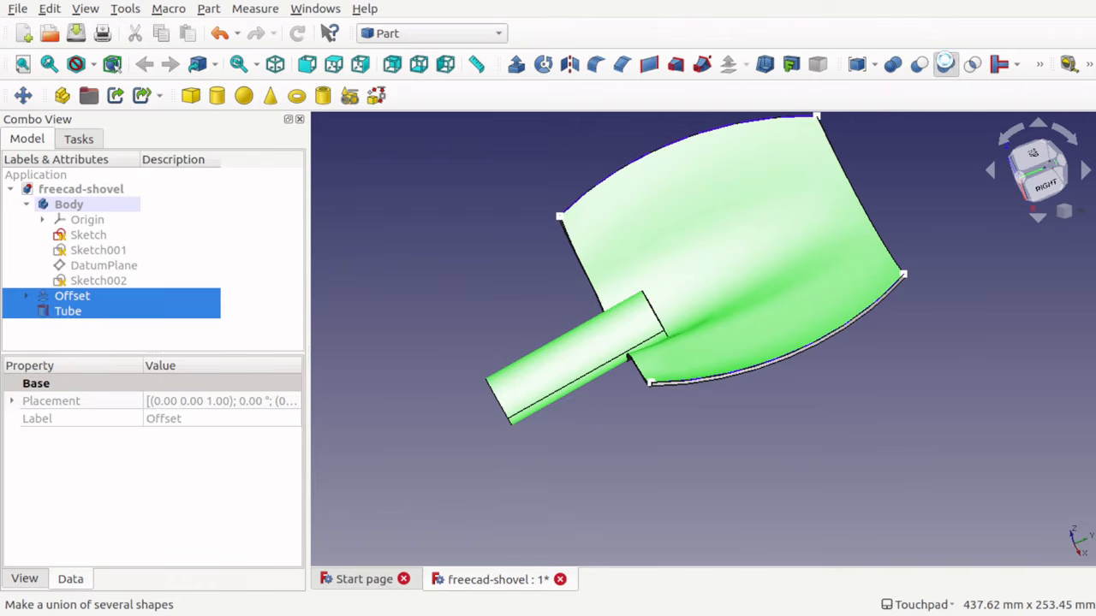
left_click(944, 64)
left_click_drag(662, 372, 643, 341, "alt")
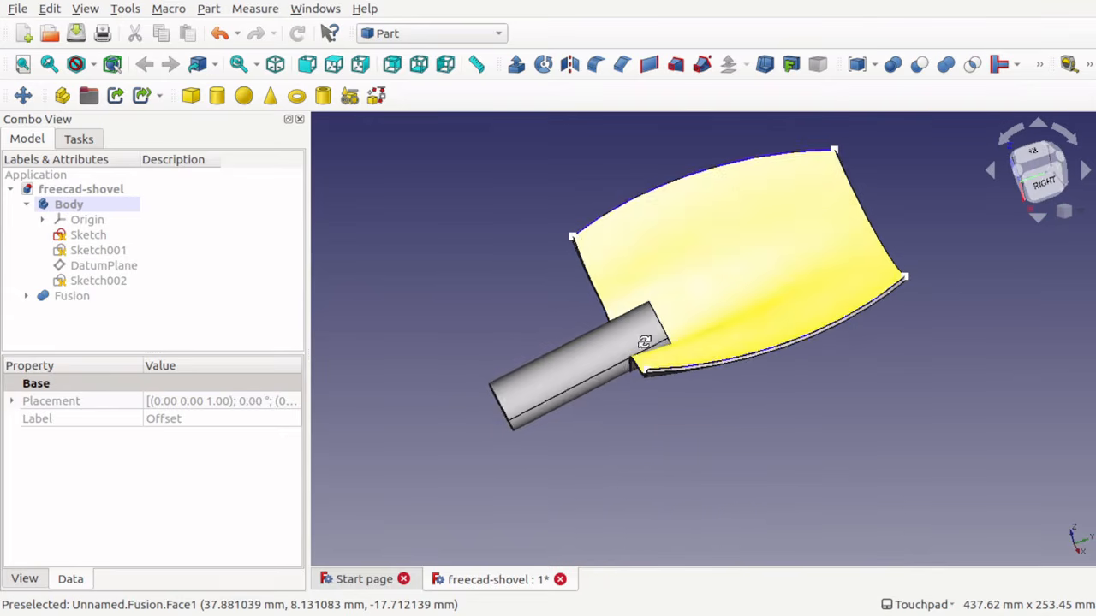
scroll(720, 246, "up", 3)
scroll(720, 246, "down", 1)
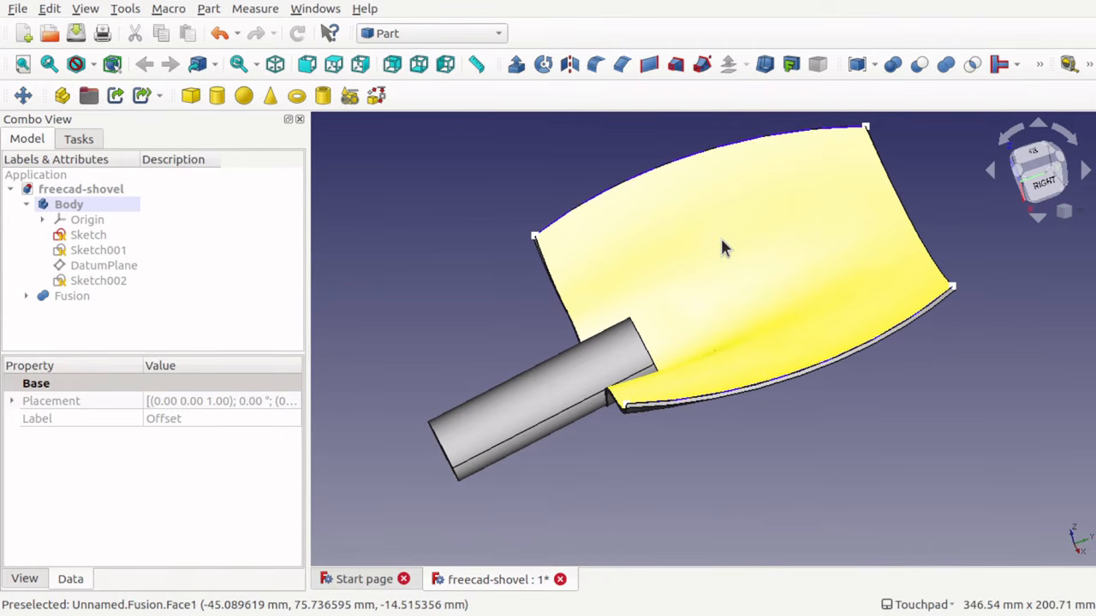
- Switch to the Curves workbench to review its point approximation tool, and return to the Part workbench
left_click(464, 32)
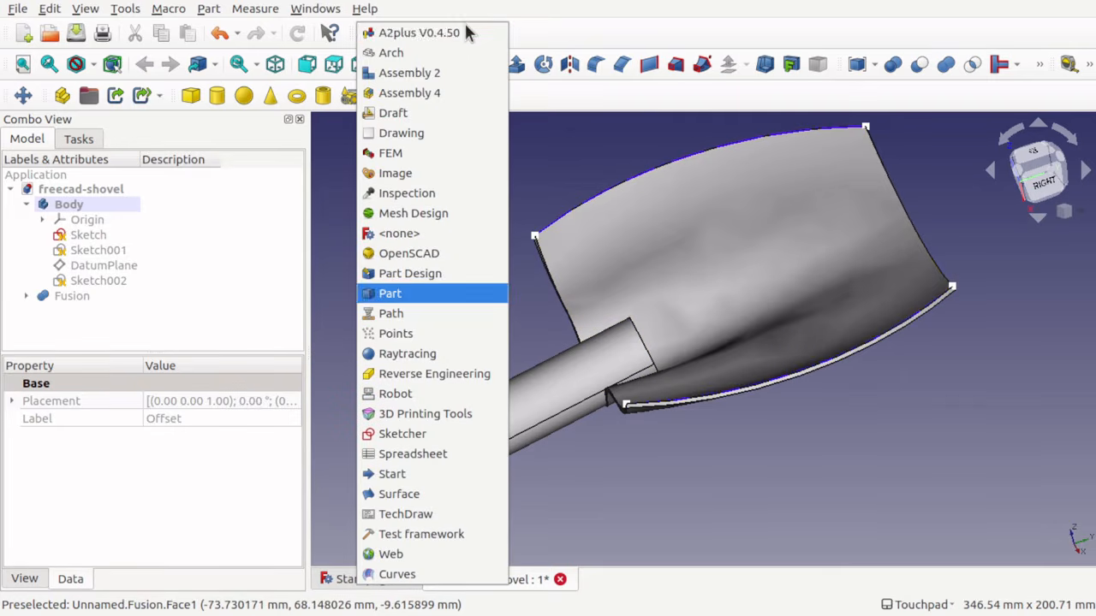
left_click(469, 574)
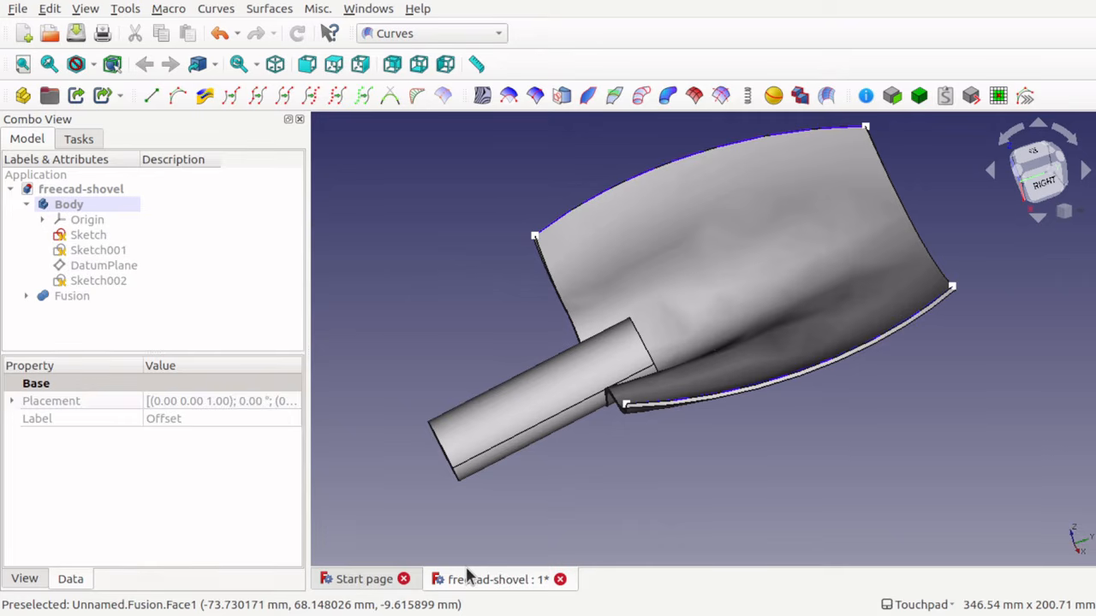
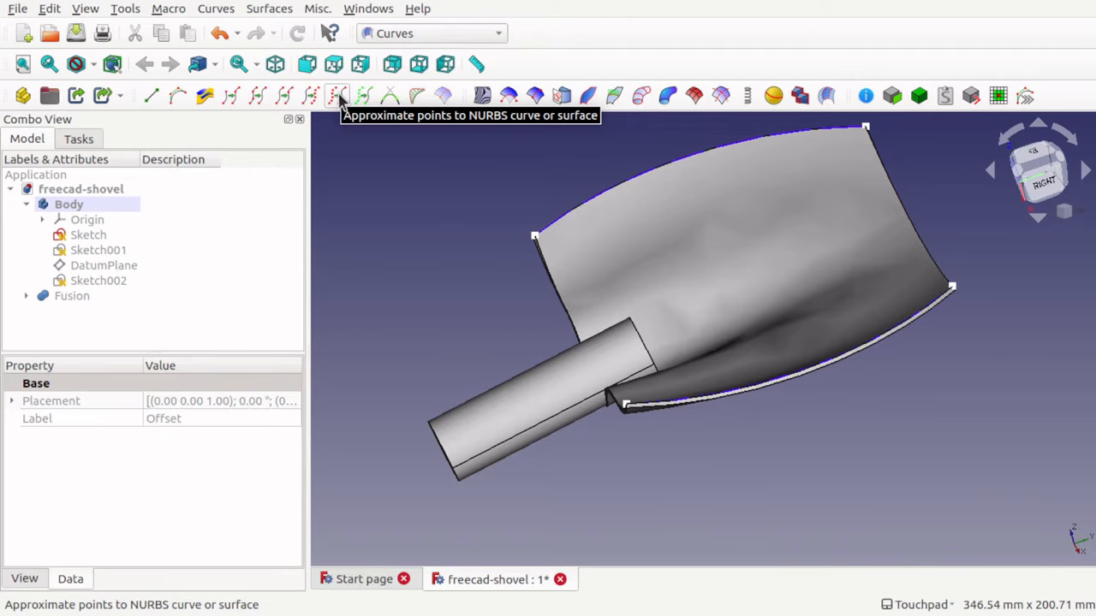
left_click(417, 36)
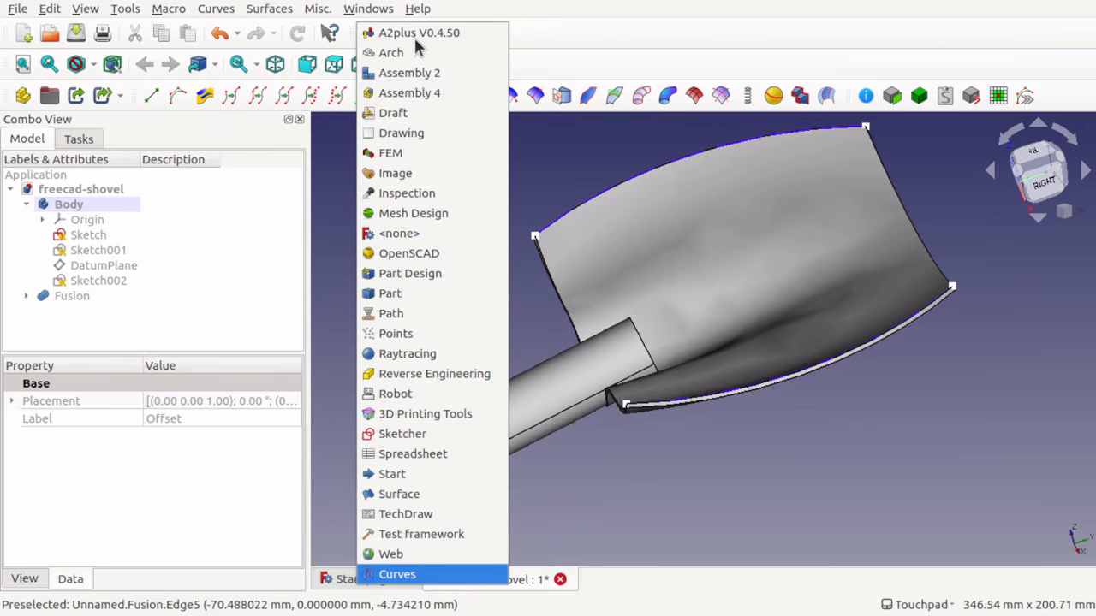
left_click(425, 297)
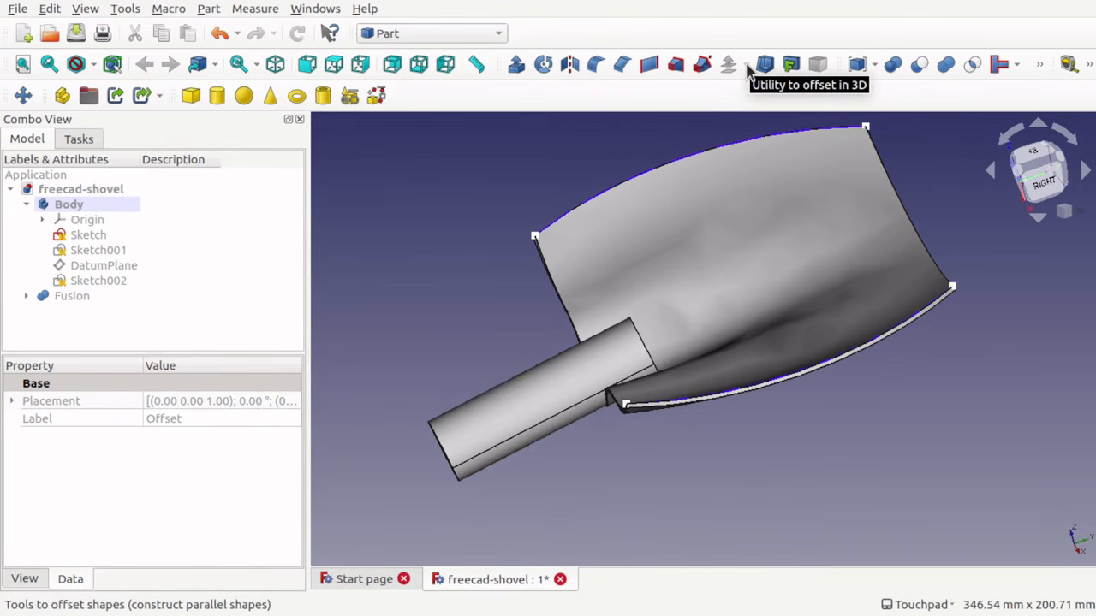
- Inspect the fused shovel from several sides and hide the first Sketch in the Body
middle_click_drag(757, 315, 590, 269)
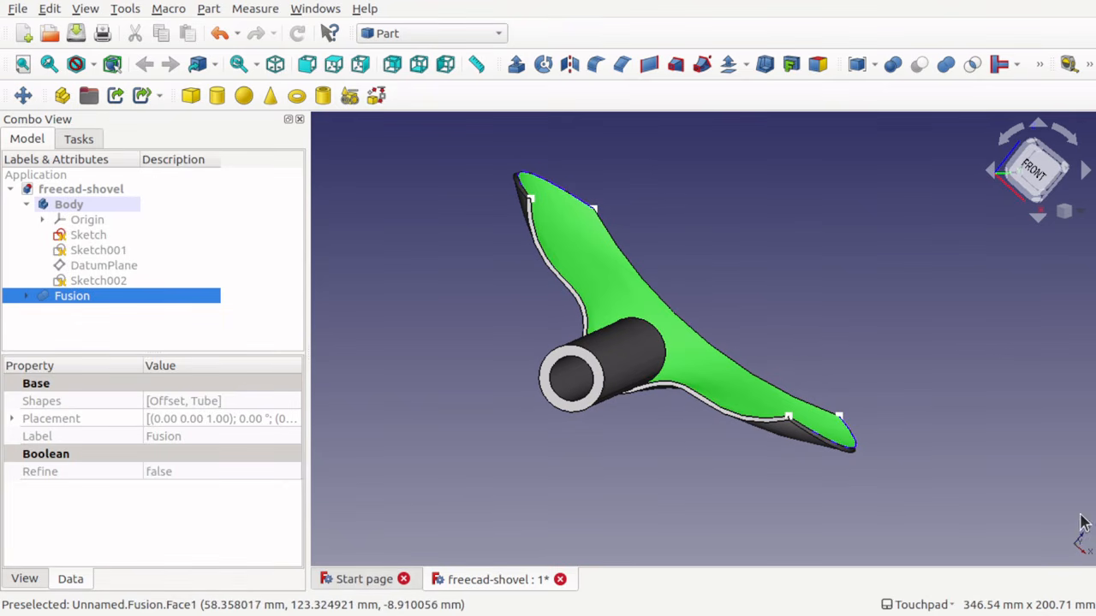
middle_click_drag(1043, 549, 811, 397)
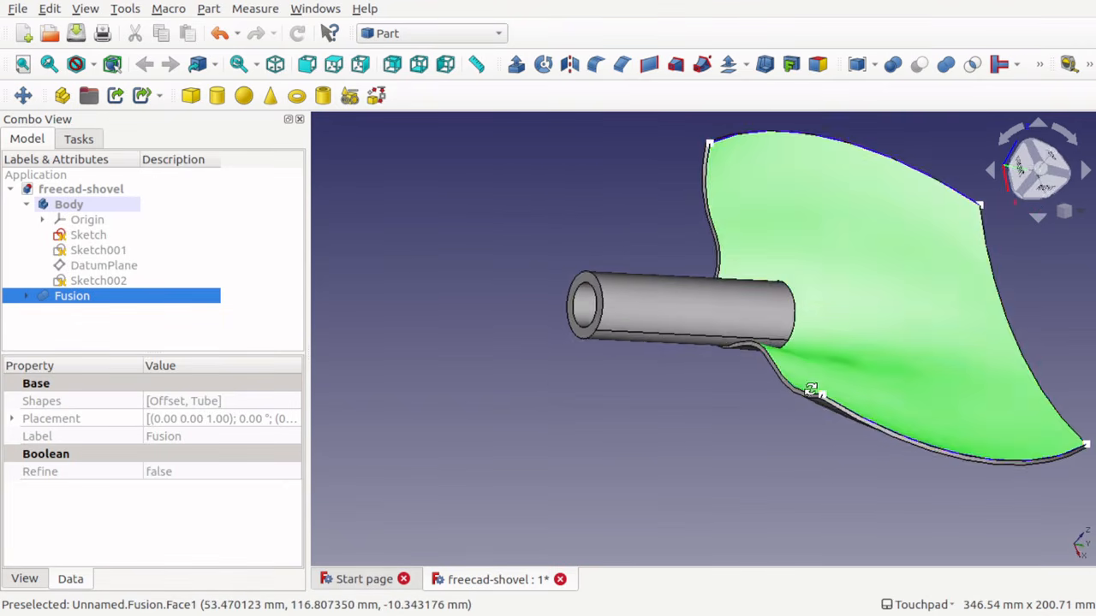
left_click(878, 361)
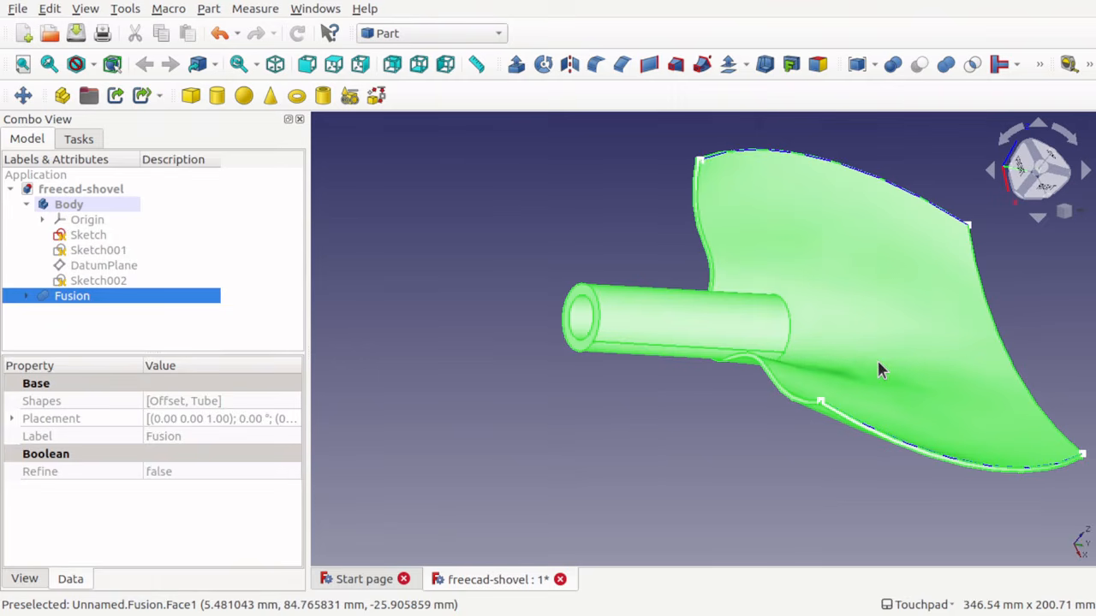
key("Left")
key("Left")
key("Left")
middle_click_drag(878, 363, 824, 387)
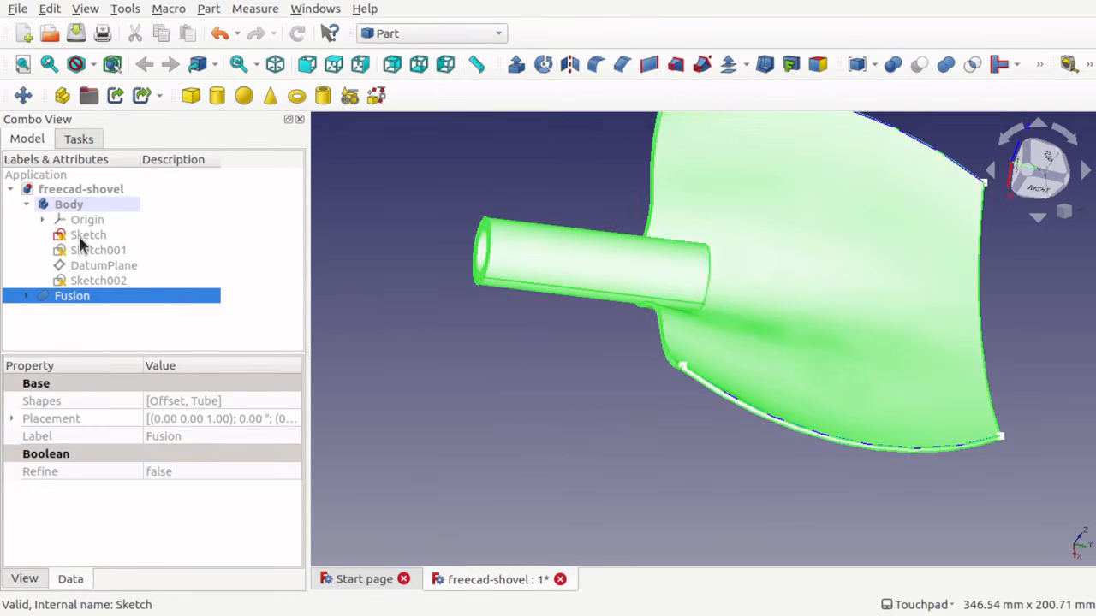
left_click(79, 236)
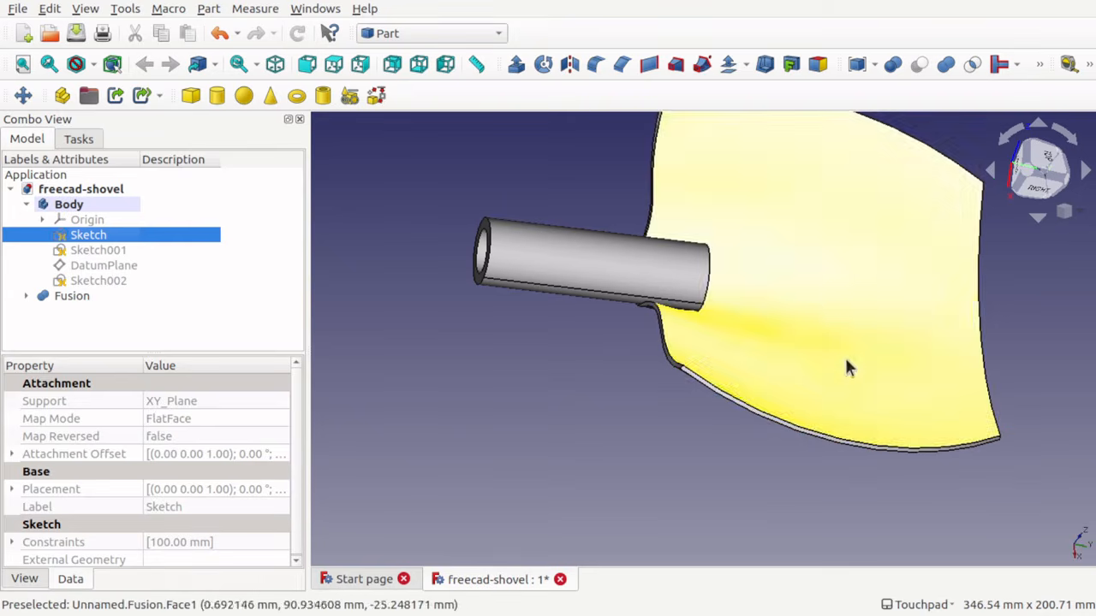
- Check the fused shovel from the top and from the side, and save the document
left_click(774, 460)
key("Left")
key("Left")
key("Left")
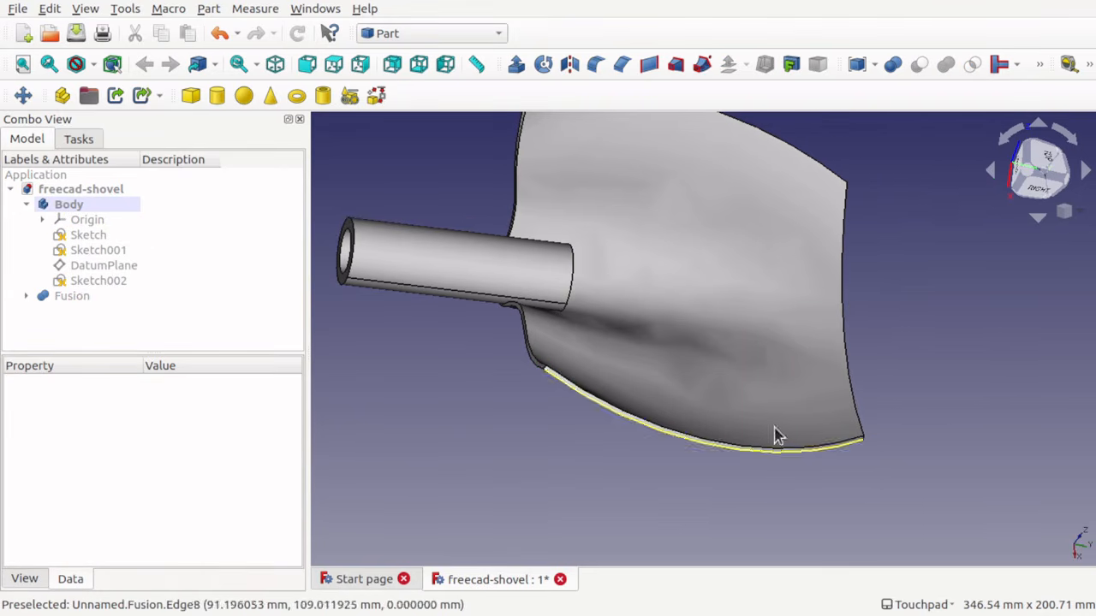
left_click_drag(810, 325, 724, 340, "alt")
left_click(1038, 171)
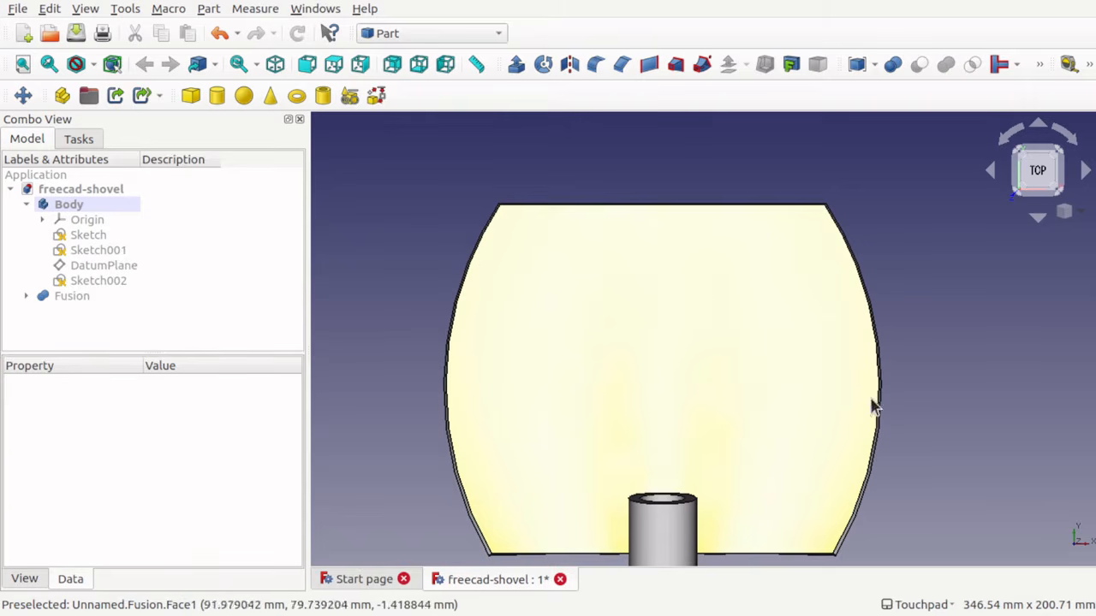
left_click_drag(873, 408, 598, 344, "alt")
middle_click_drag(906, 326, 530, 295)
key("ctrl+s")
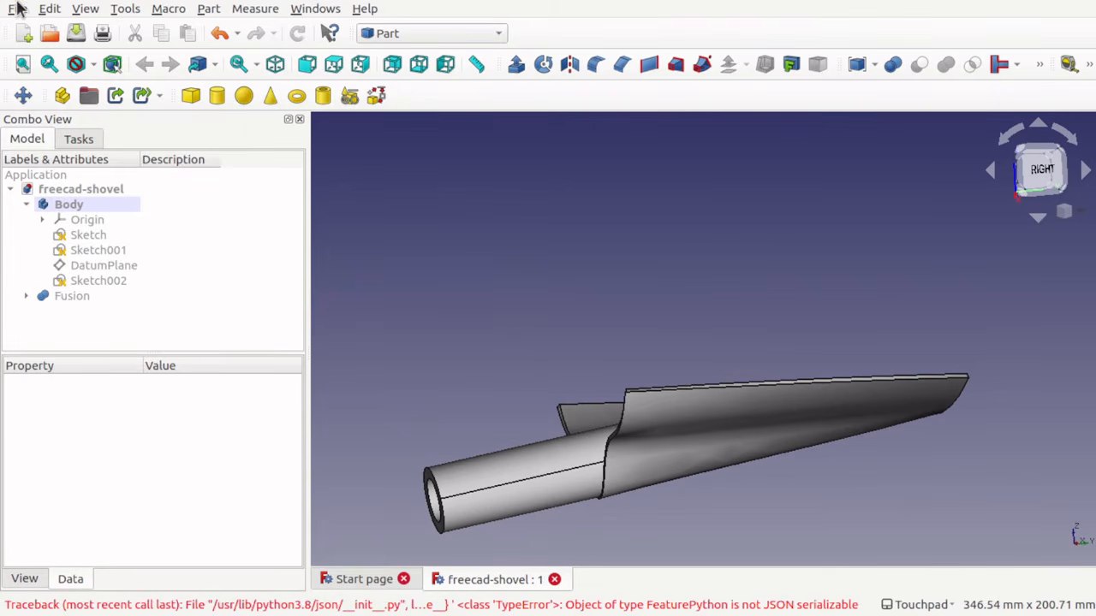
- Create a new document and add an empty body to it in the Part Design workbench
left_click(23, 36)
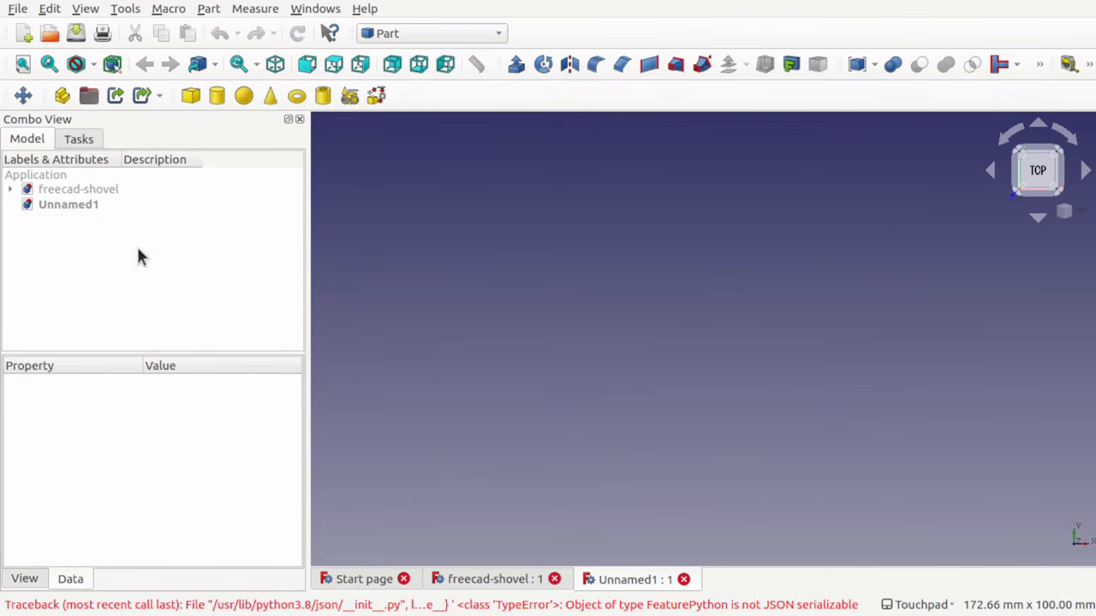
left_click(437, 33)
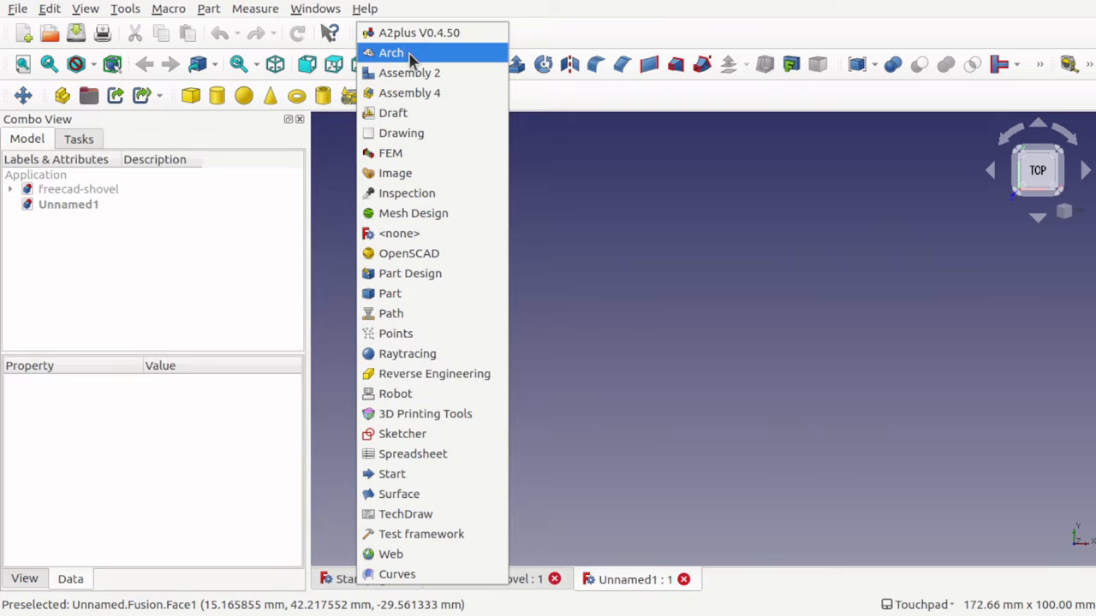
left_click(458, 276)
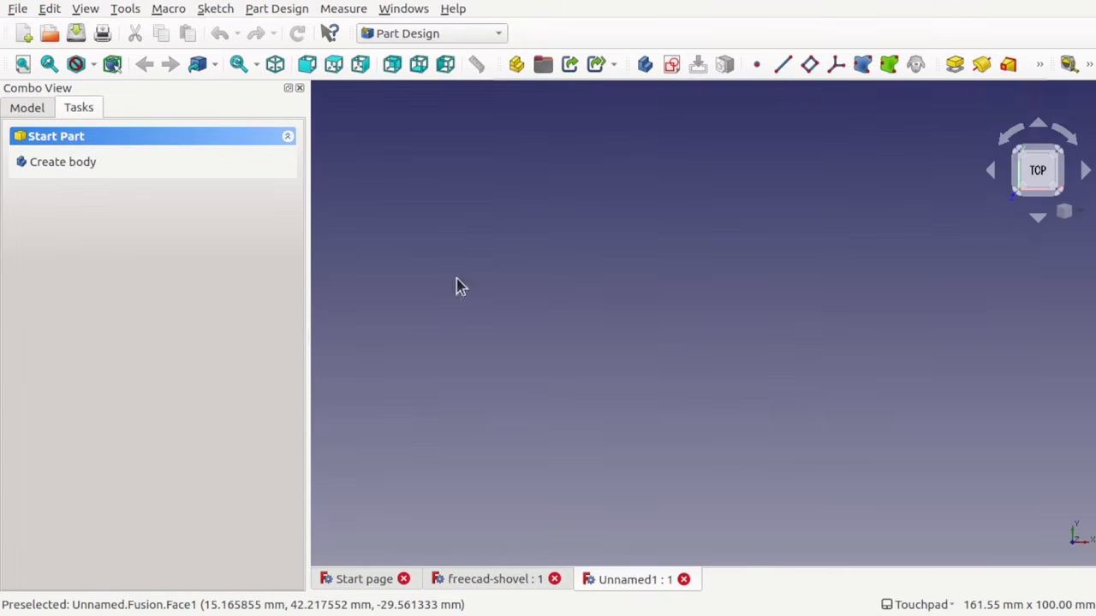
left_click(644, 65)
- Start a new sketch on the body's YZ plane
left_click(670, 66)
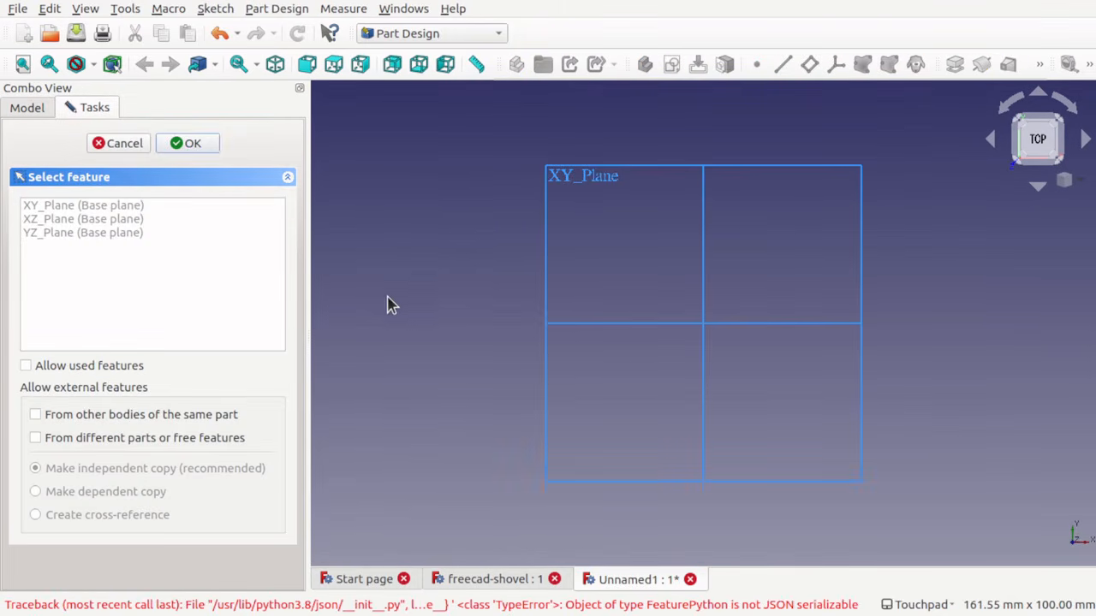
left_click_drag(809, 297, 687, 305, "alt")
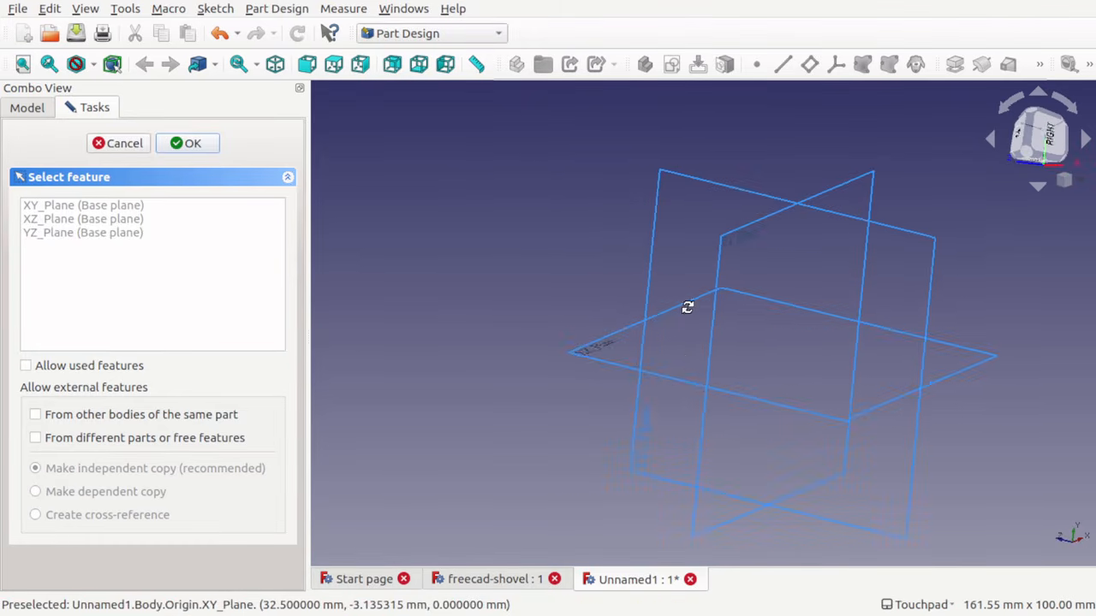
left_click(647, 471)
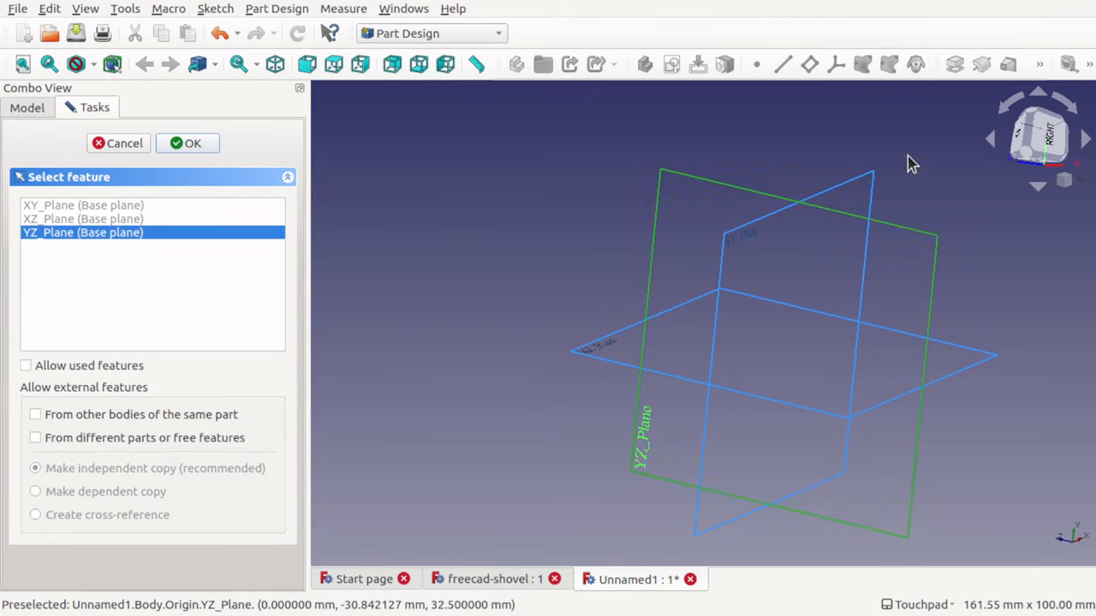
left_click(1037, 147)
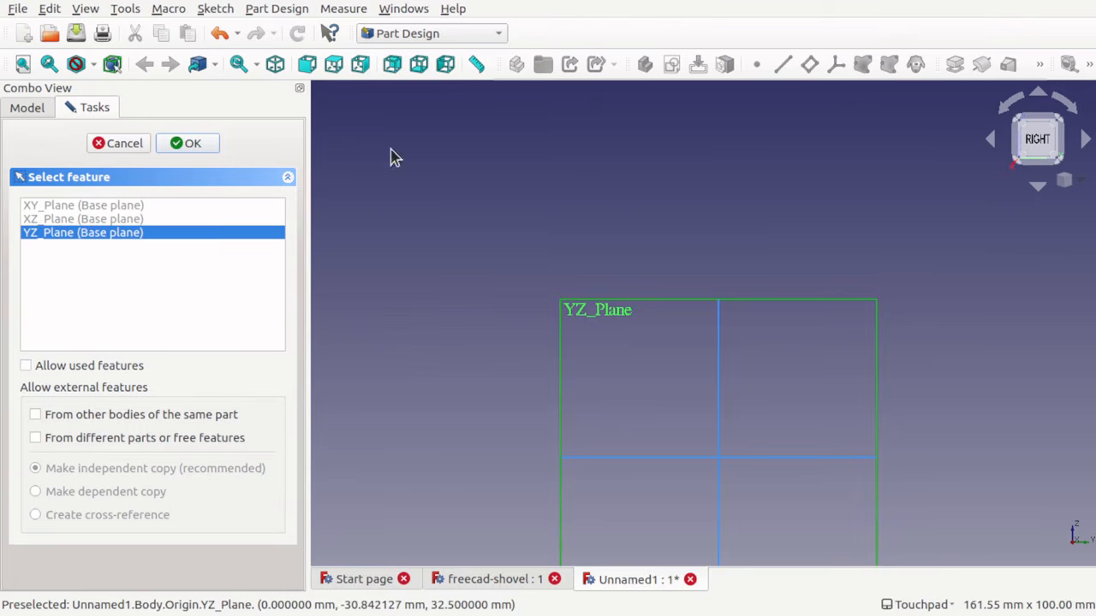
left_click(190, 146)
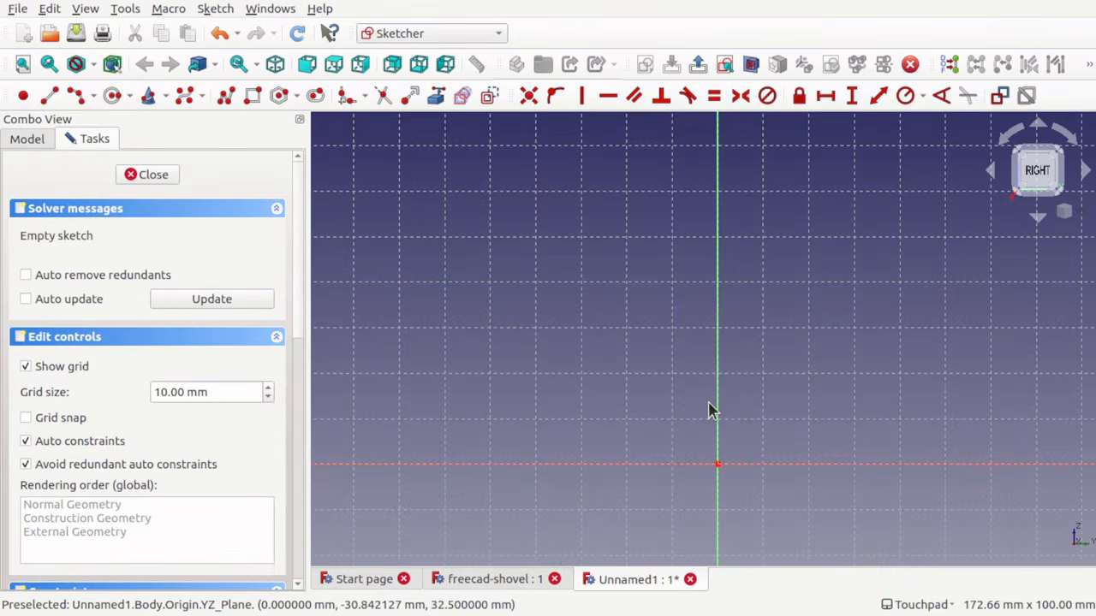
scroll(709, 411, "down", 5)
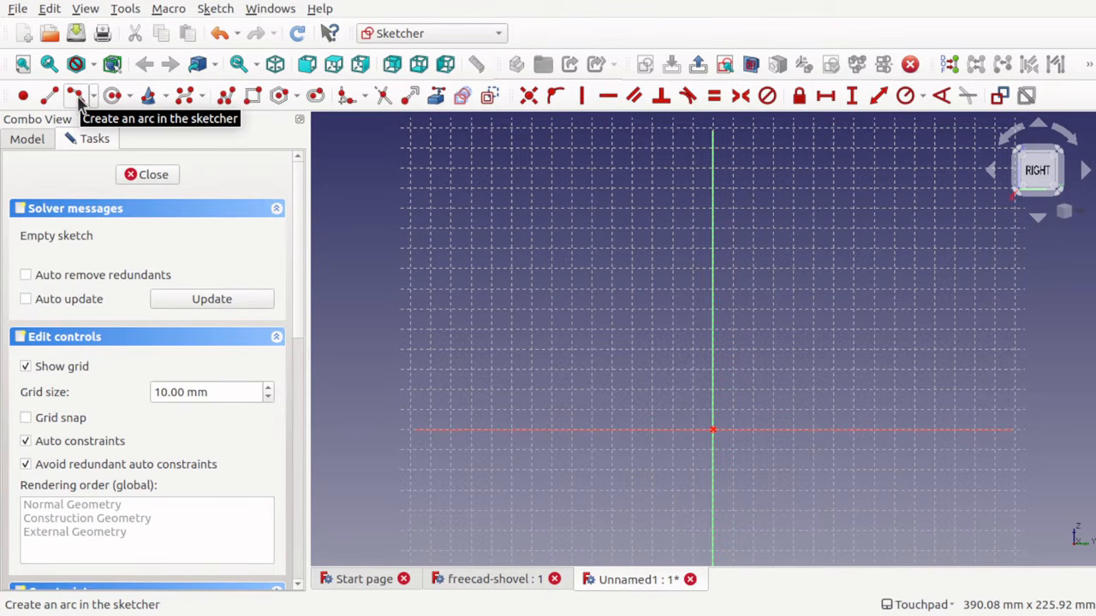
left_click(111, 98)
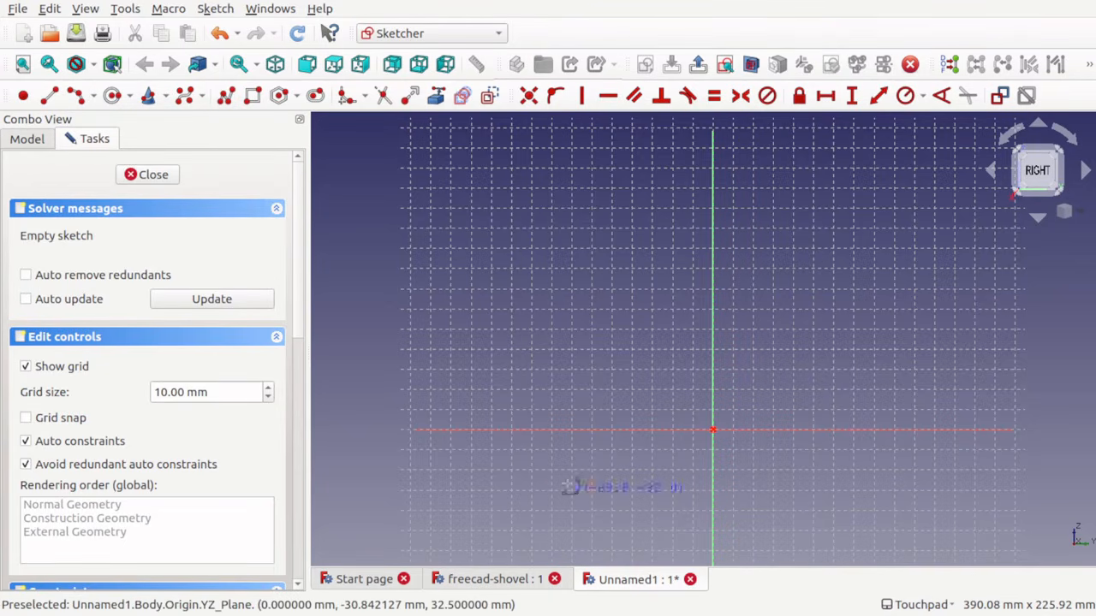
left_click(550, 433)
left_click(702, 421)
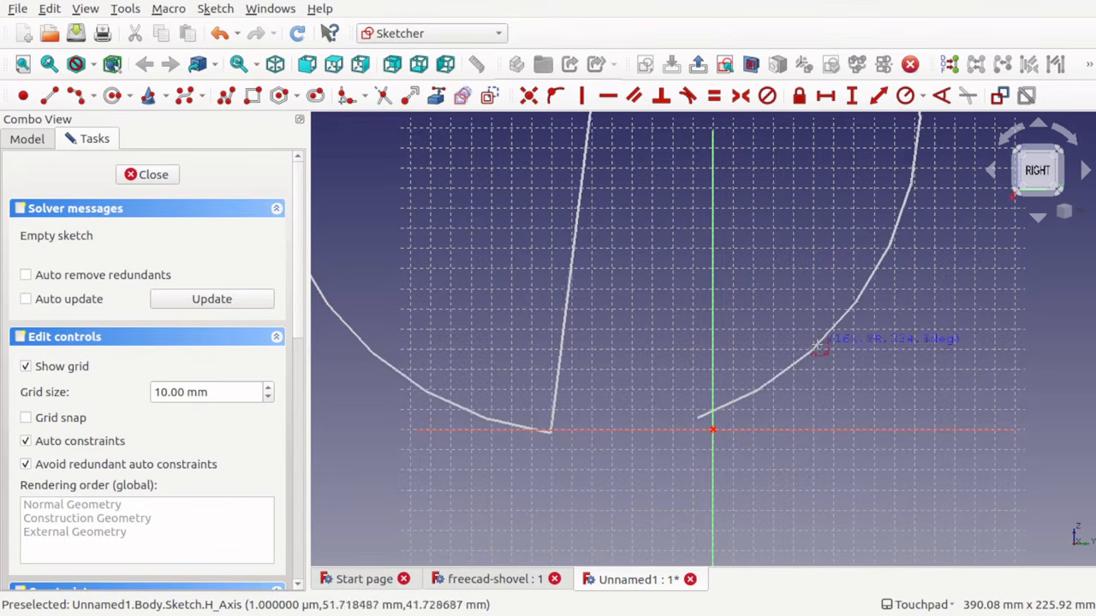
key("Escape")
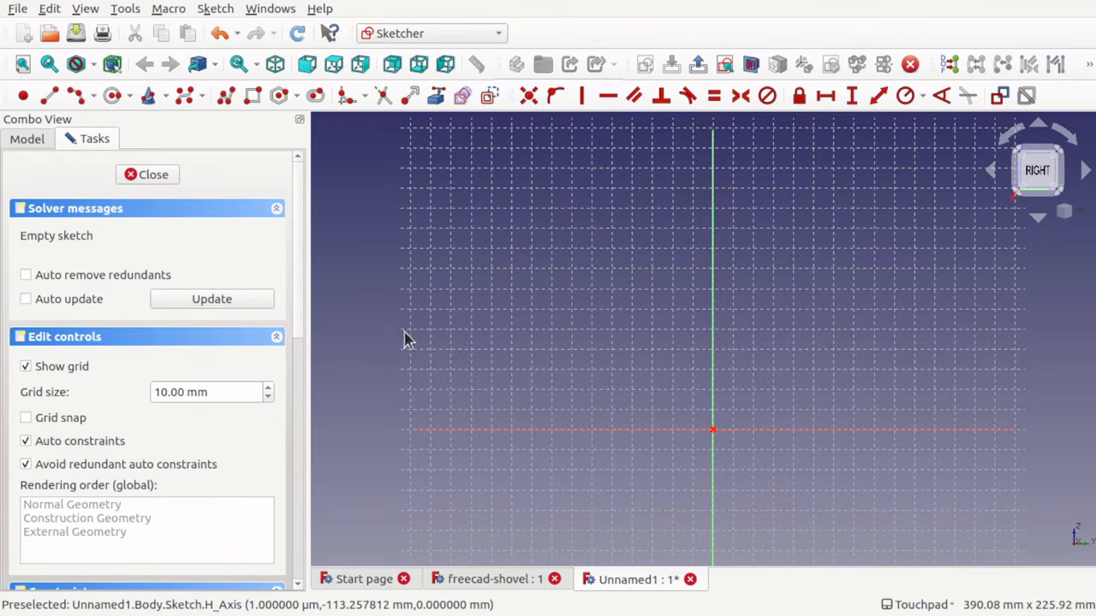
- Sketch a shallow upward-opening arc of about 155 mm radius, starting on the horizontal axis and ending above it beyond the vertical axis, and close the sketch
left_click(75, 95)
left_click(577, 431)
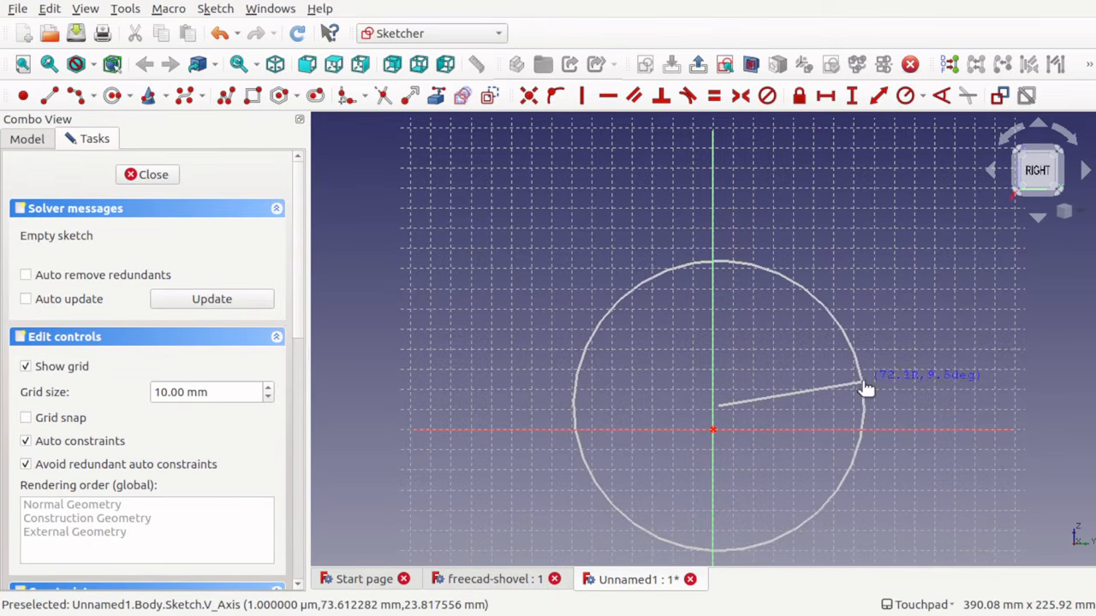
left_click(863, 383)
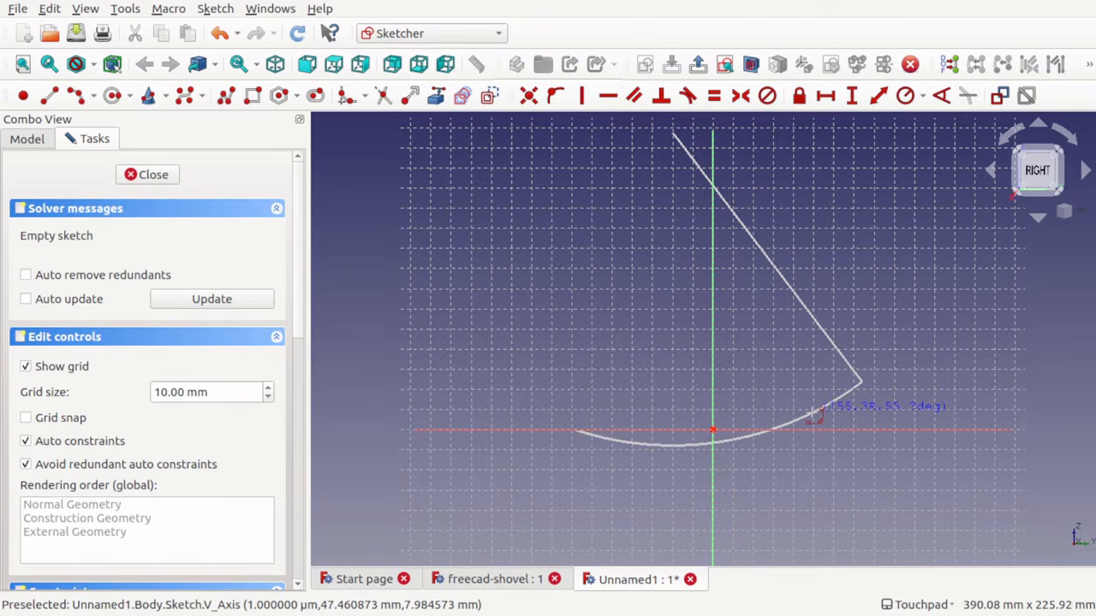
left_click(820, 409)
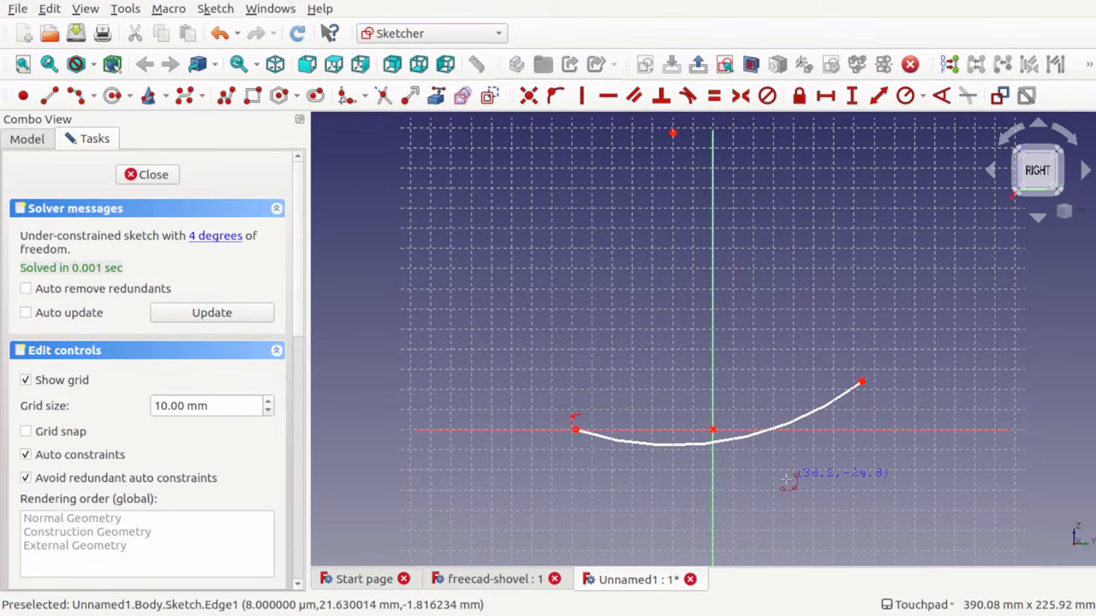
left_click(154, 175)
- Duplicate the arc sketch with its dependencies and delete the surplus copy of the YZ plane
scroll(637, 390, "down", 5)
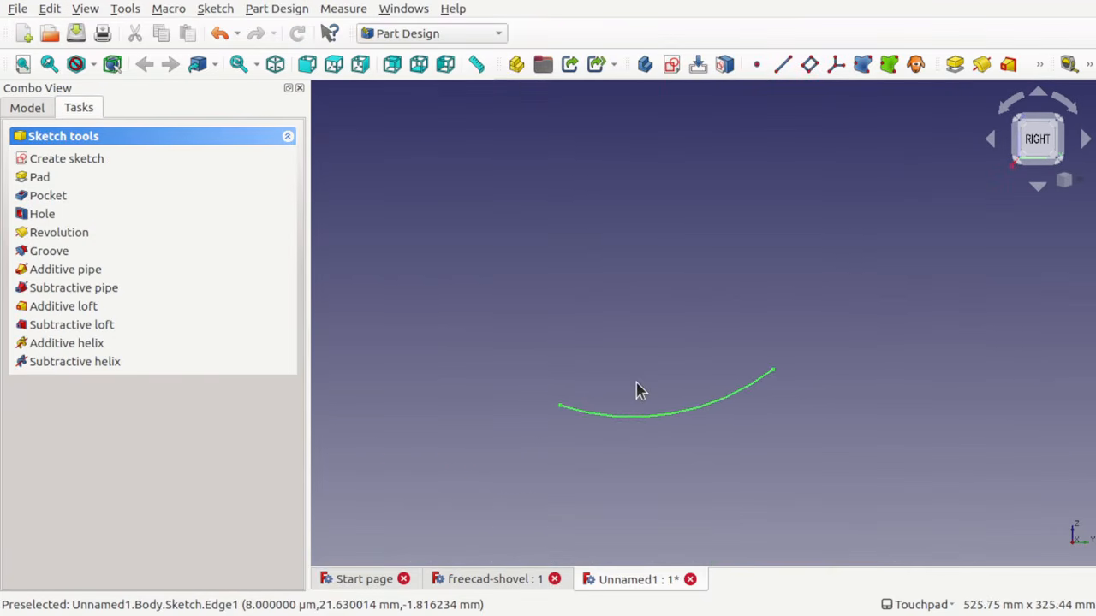
scroll(638, 390, "up", 1)
left_click(27, 108)
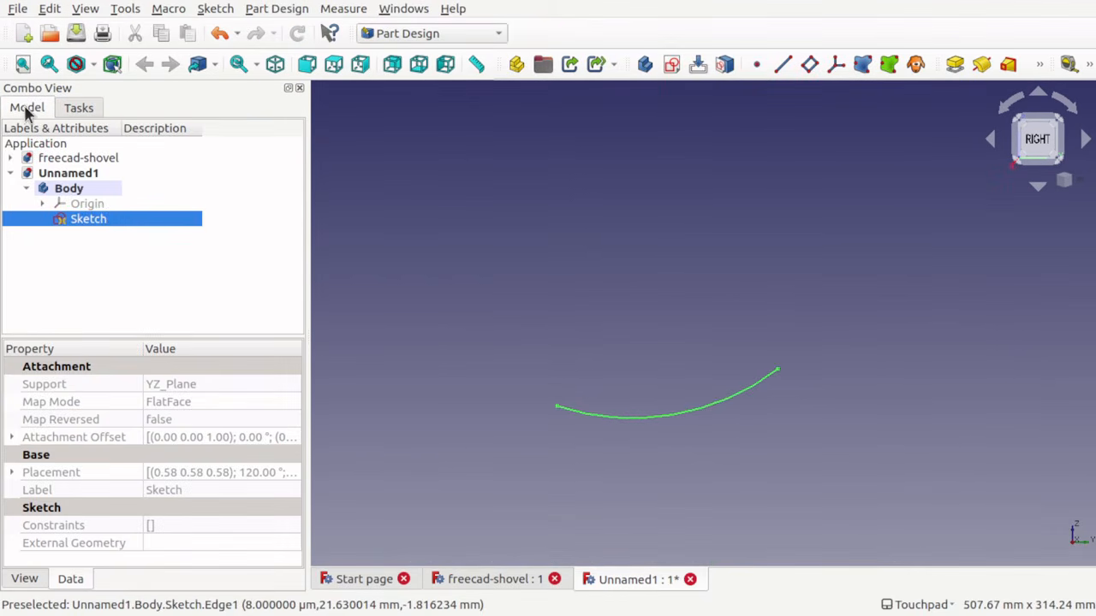
left_click(50, 8)
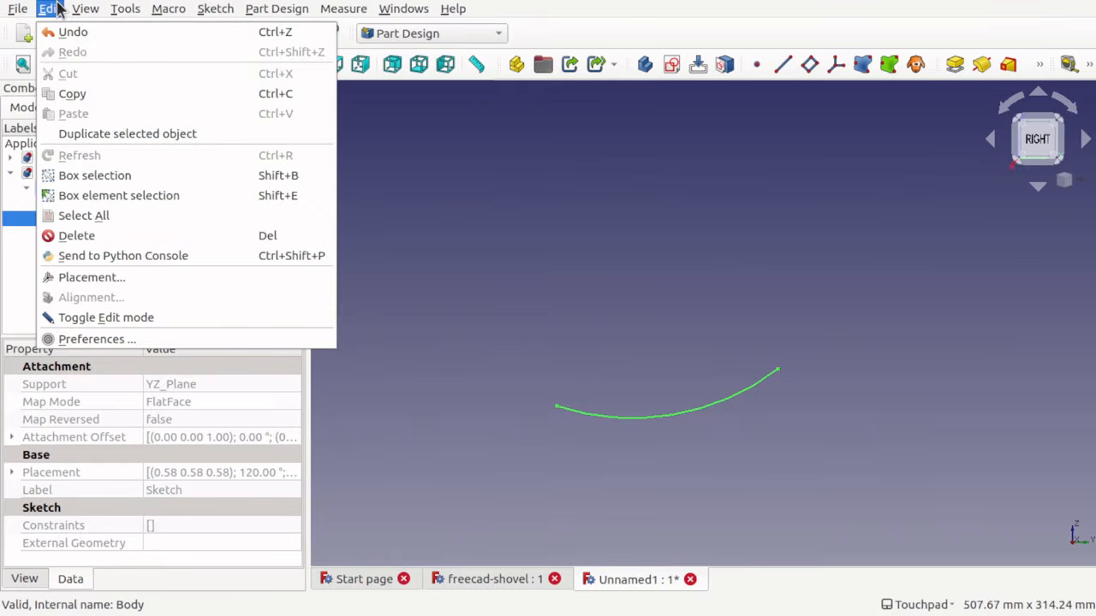
left_click(150, 135)
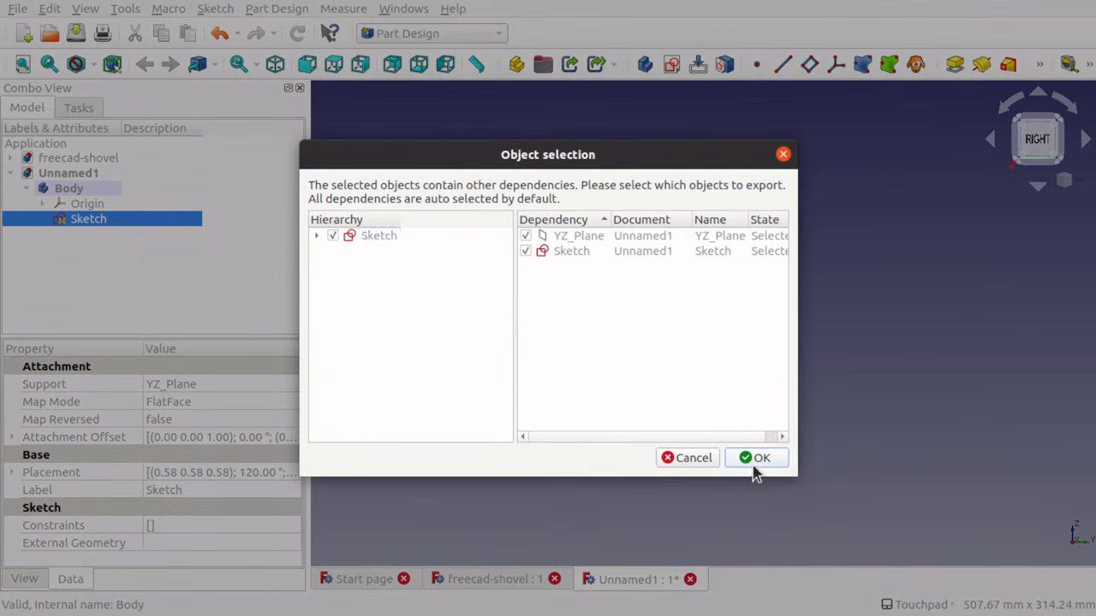
left_click(753, 458)
left_click(90, 248)
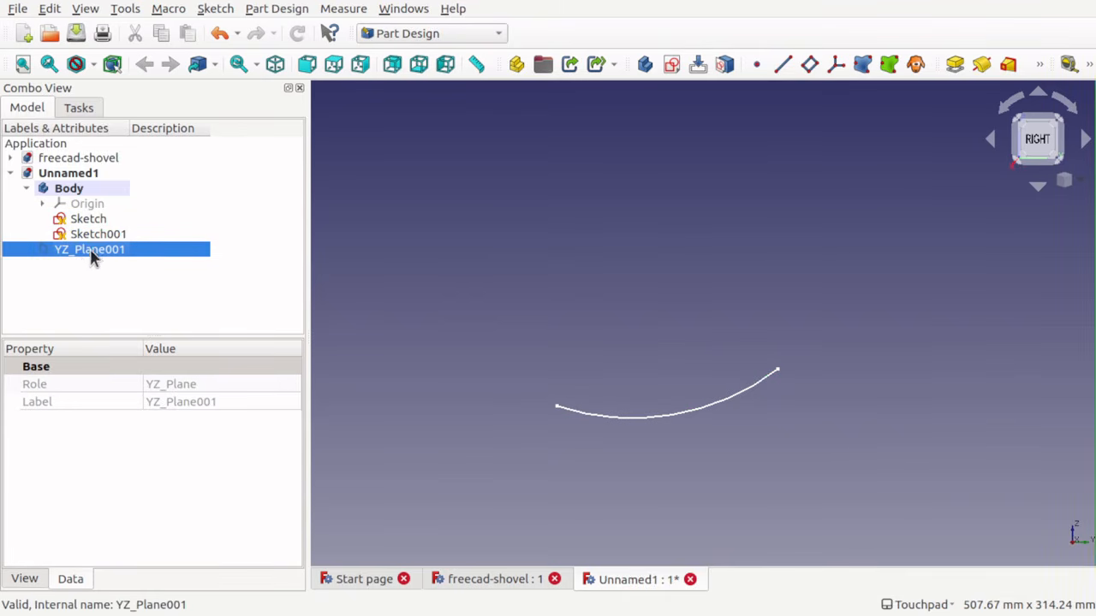
key("Delete")
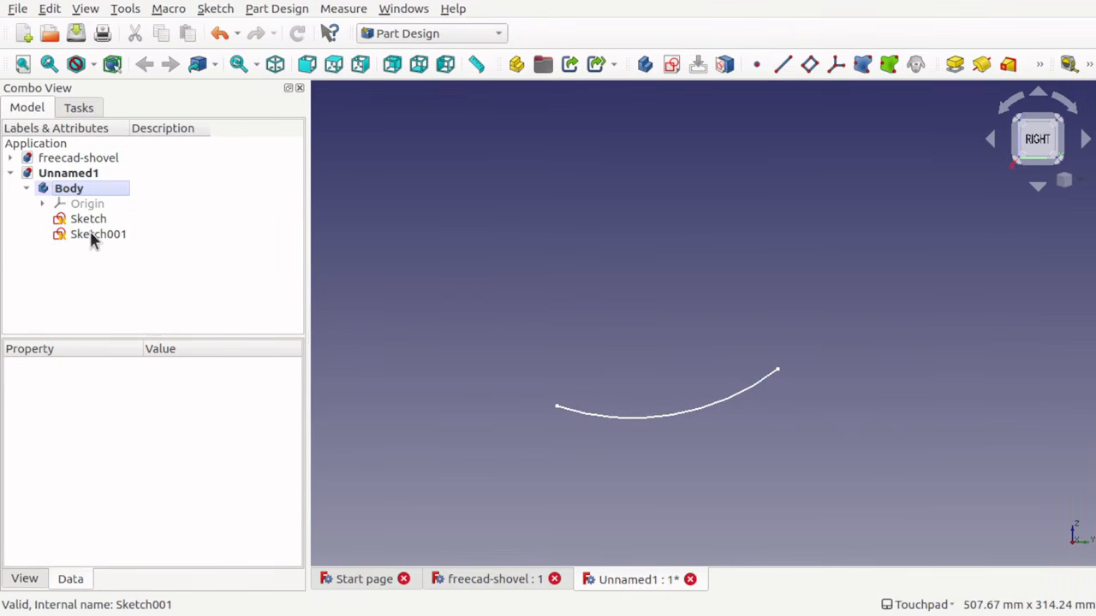
- Try to change the x position in the duplicated sketch's Placement
left_click(90, 235)
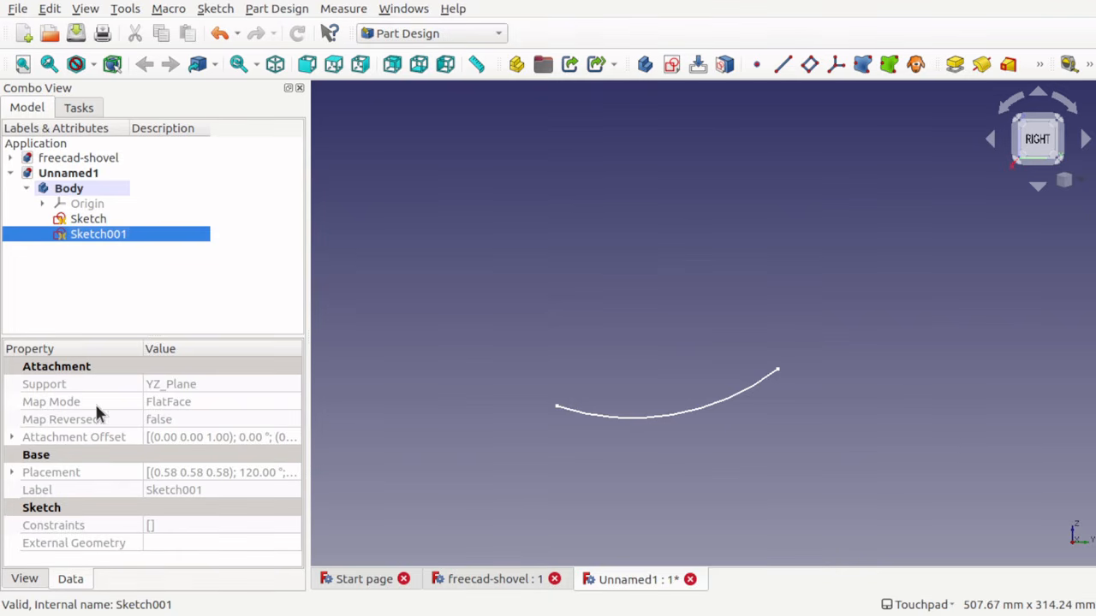
left_click(12, 472)
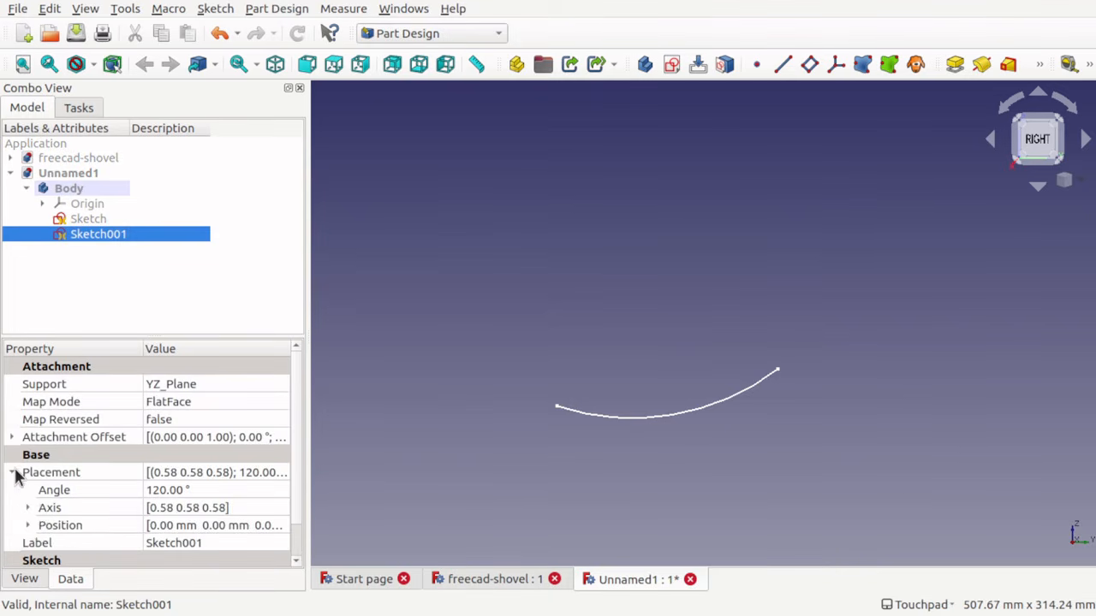
left_click(30, 526)
left_click(220, 539)
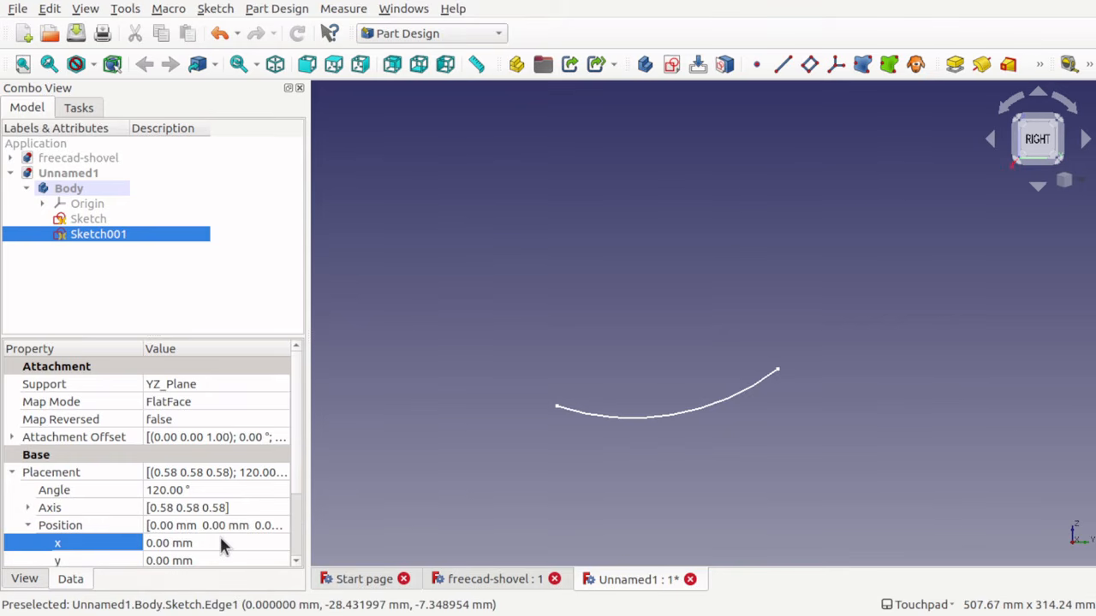
key("Up")
key("Down")
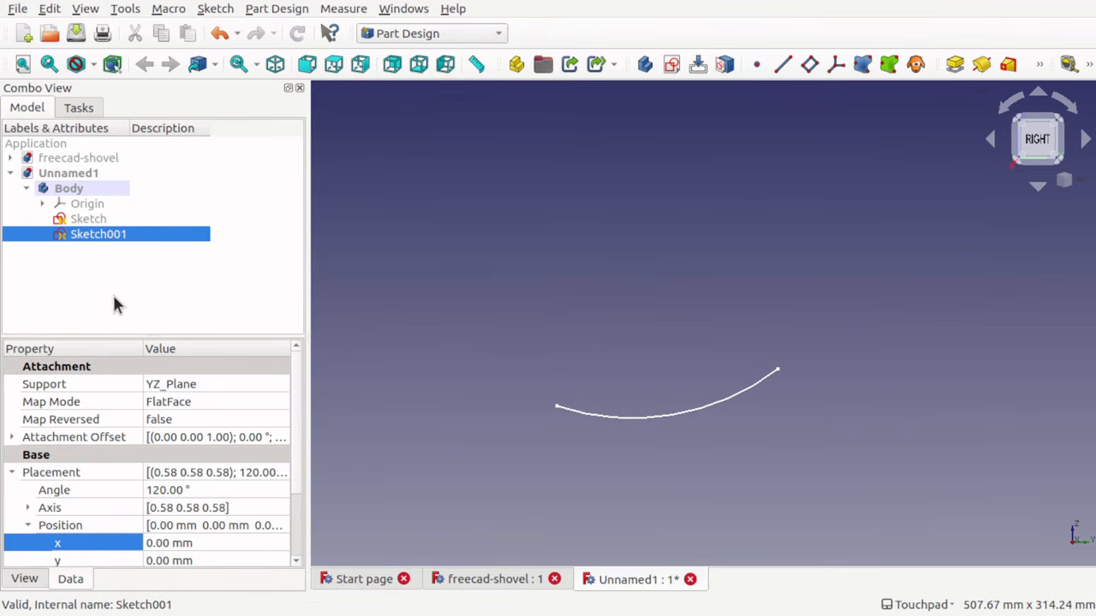
- Shift the duplicated sketch by an Attachment Offset of 55 mm in x, and undo that shift
left_click(13, 437)
left_click(28, 490)
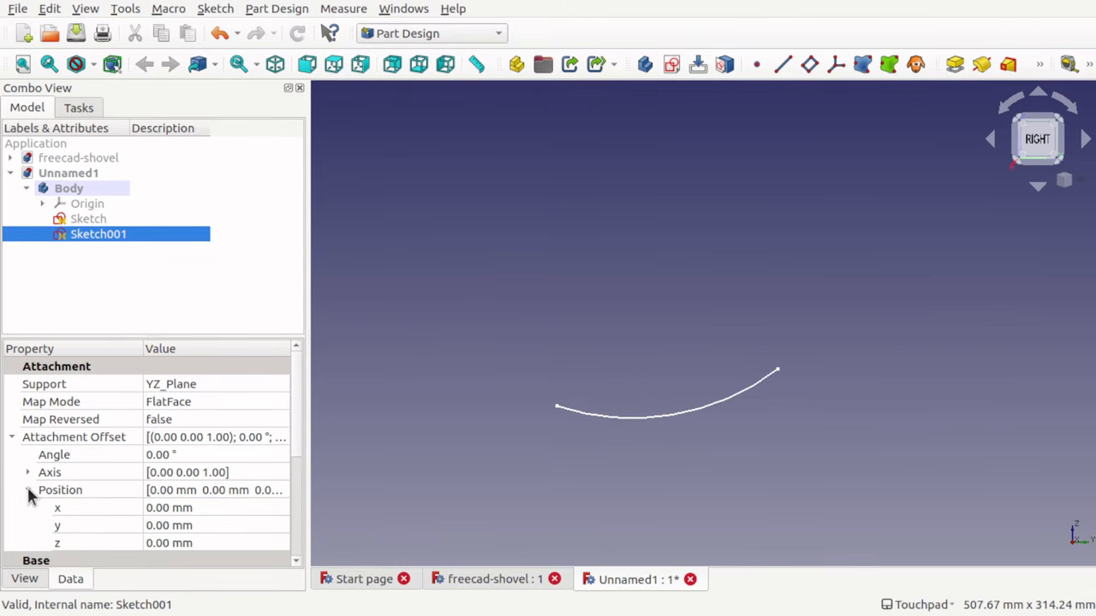
left_click(162, 508)
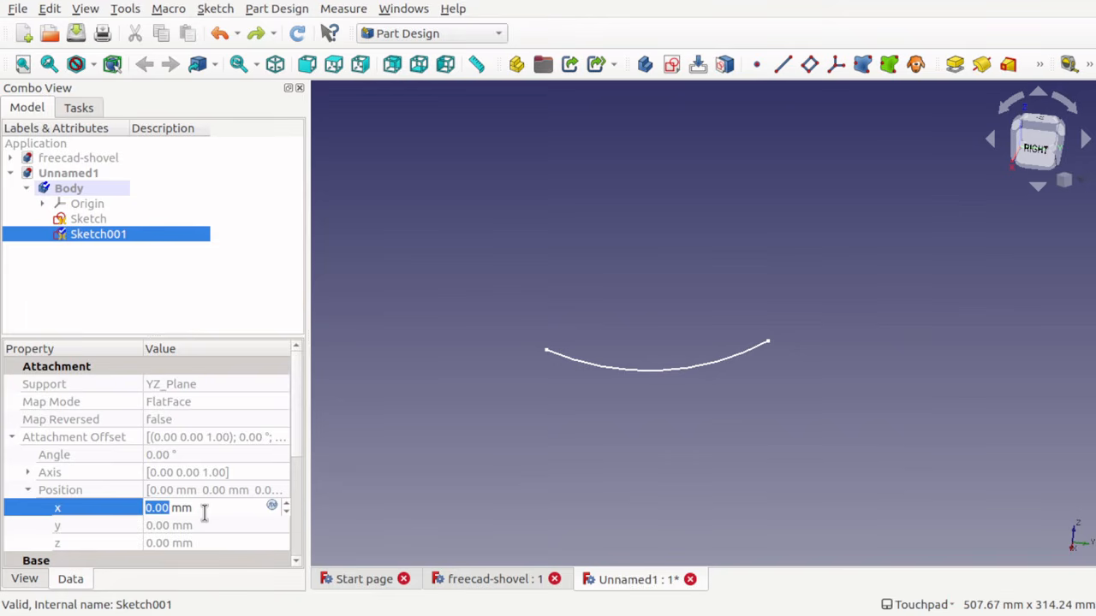
scroll(204, 511, "up", 20)
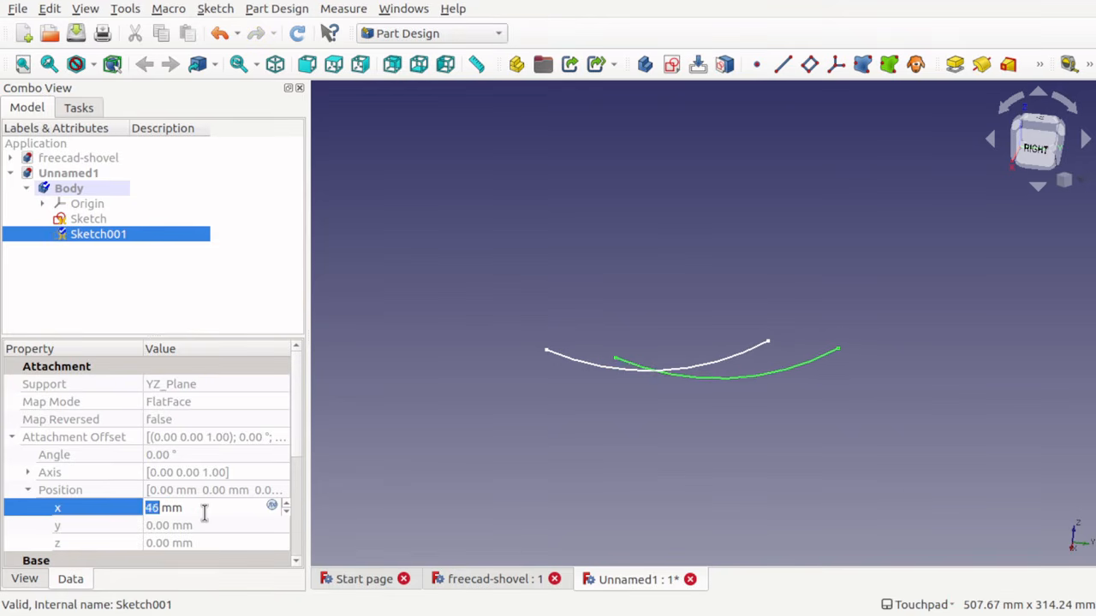
scroll(204, 511, "up", 9)
left_click(1037, 162)
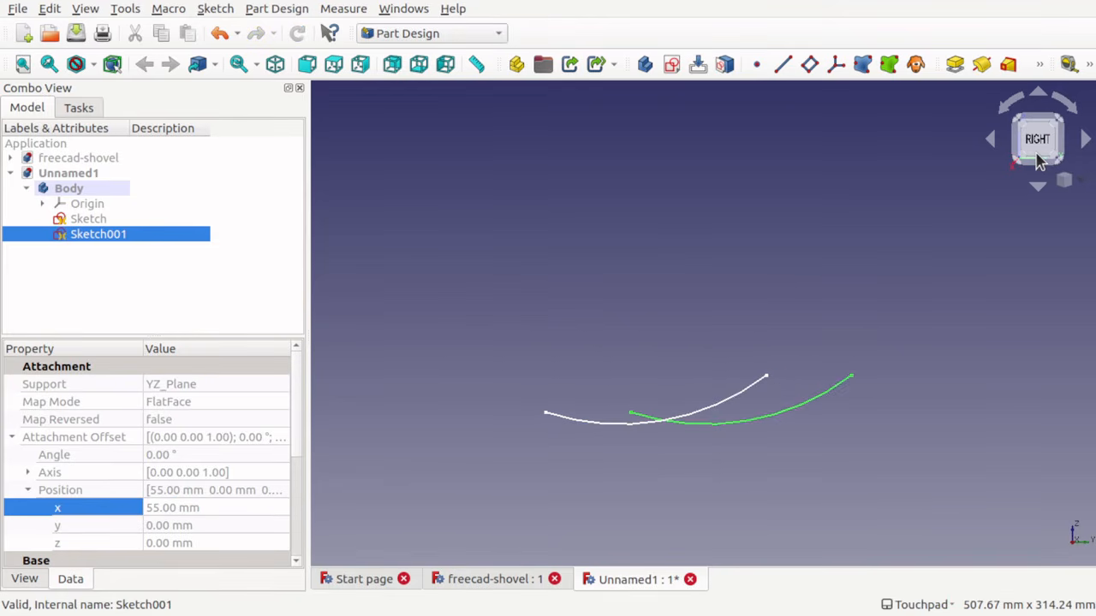
key("ctrl+z")
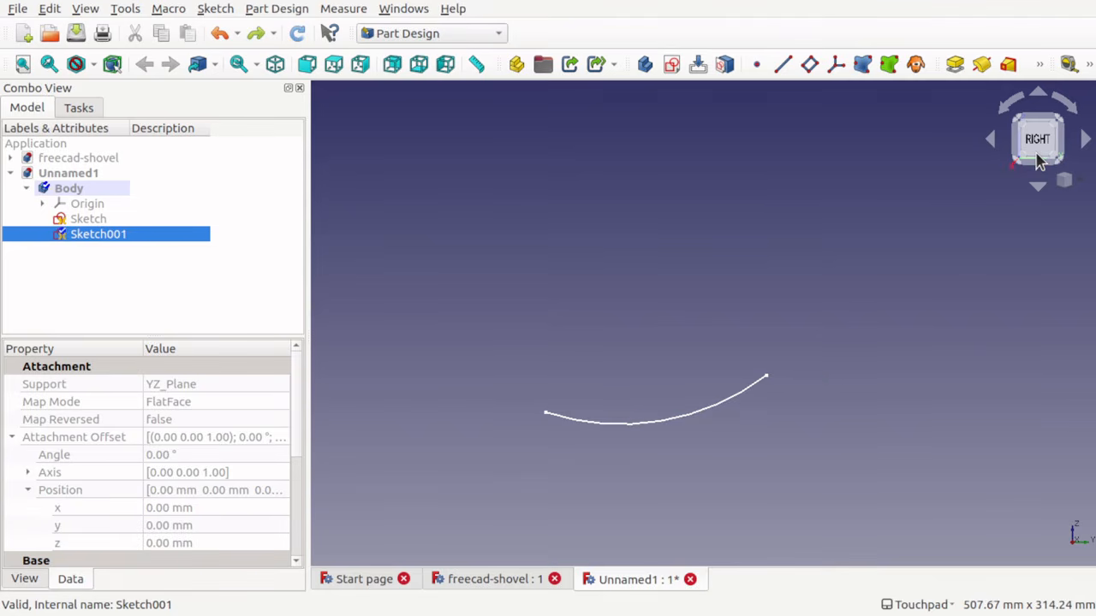
- Set the z position of the duplicated sketch's Attachment Offset to 100 mm
left_click(225, 543)
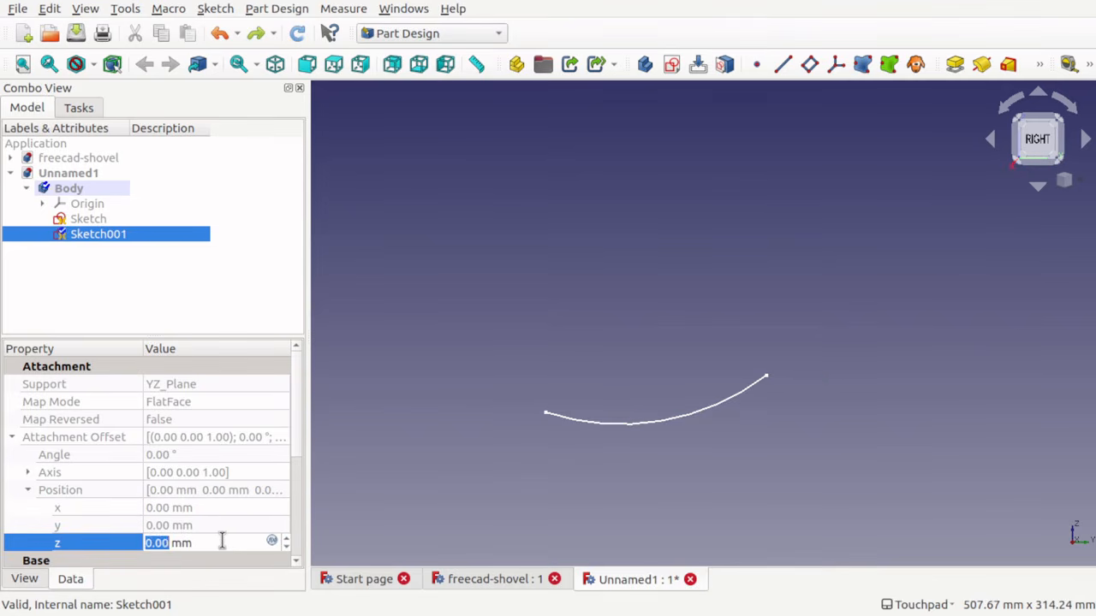
type("1")
key("Up")
key("Up")
key("Up")
key("Up")
key("Up")
key("Up")
key("Up")
key("Up")
key("Up")
key("Up")
key("Up")
key("Up")
key("Up")
key("Up")
key("Up")
key("Up")
key("Up")
key("Up")
key("Up")
key("Up")
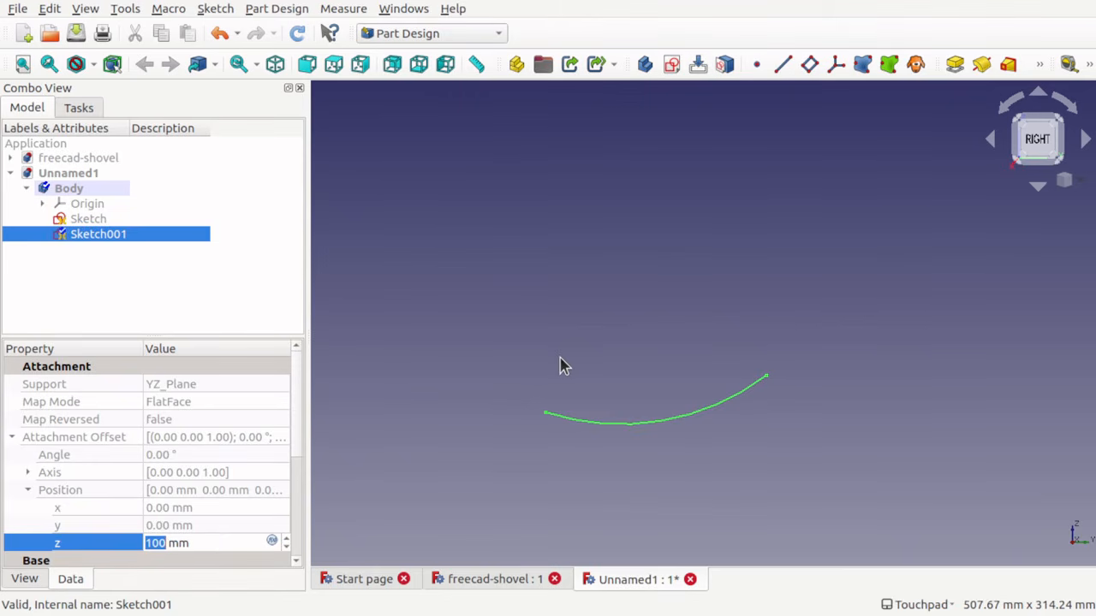
- Increase the duplicated arc sketch's Attachment Offset z position to 135 mm
left_click_drag(559, 357, 557, 420, "alt")
key("Down")
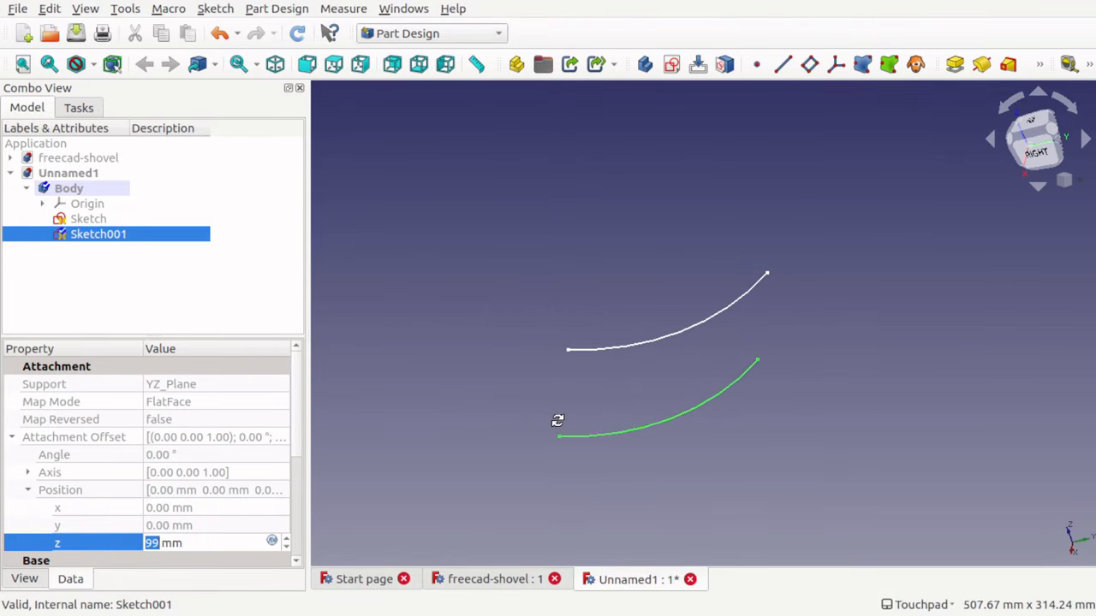
key("Up")
key("Up")
key("Up")
key("Up")
key("Up")
key("Up")
key("Up")
key("Up")
key("Up")
key("Up")
key("Up")
key("Up")
key("Up")
key("Up")
key("Up")
key("Up")
key("Up")
key("Up")
key("Up")
key("Up")
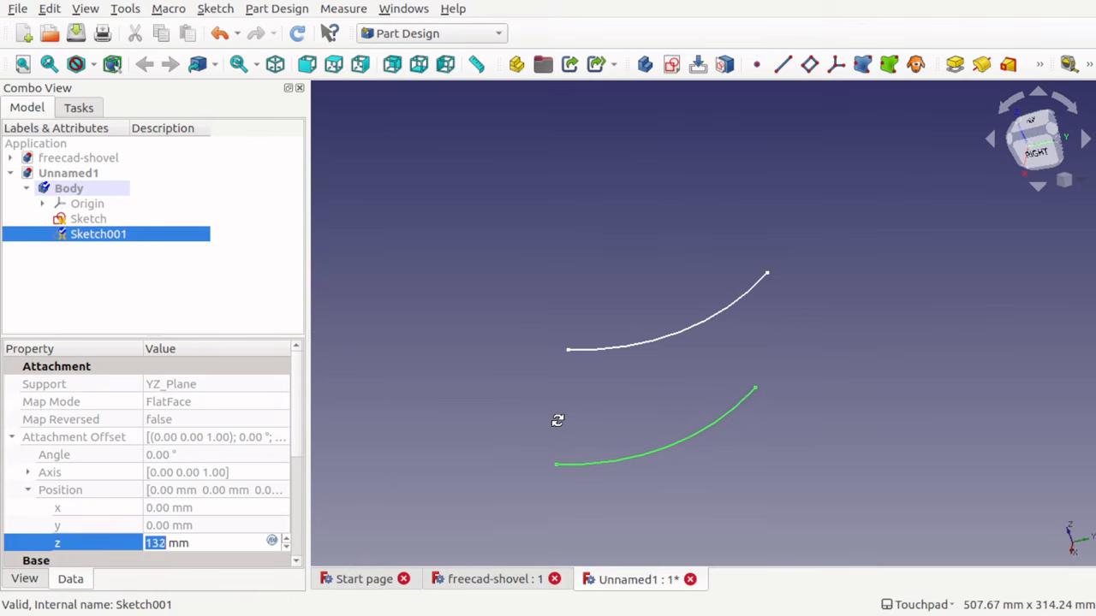
key("Up")
key("Up")
key("Up")
left_click_drag(558, 421, 552, 411, "alt")
left_click(551, 322)
mouse_move(658, 306)
left_mouse_down("alt")
mouse_move(795, 440)
mouse_move(726, 438)
mouse_move(730, 411)
mouse_move(707, 418)
mouse_move(666, 281)
mouse_move(675, 286)
left_mouse_up("alt")
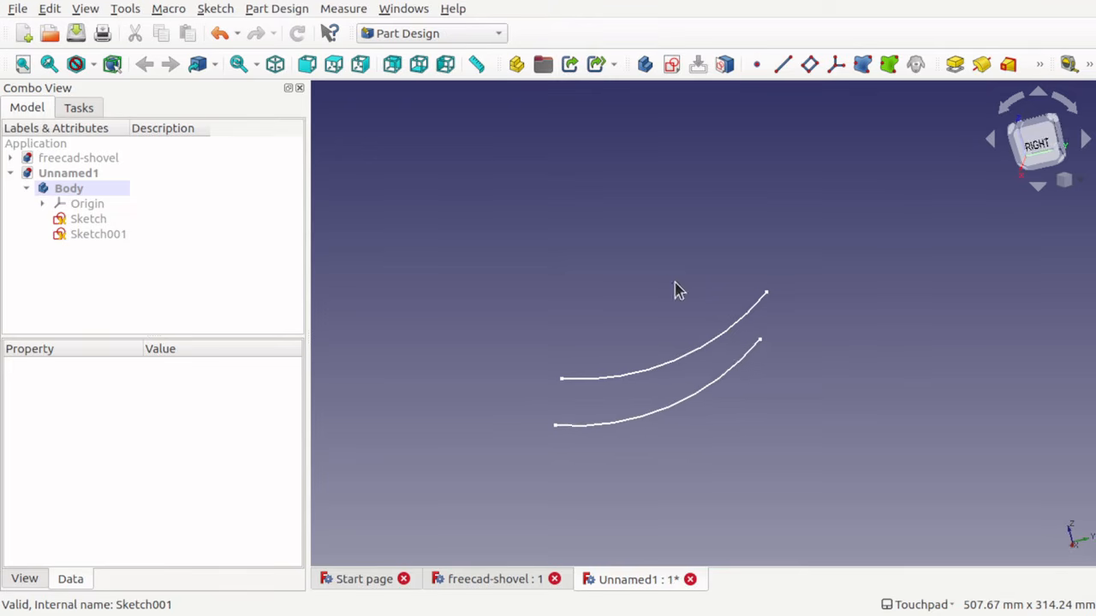
- Add a datum plane to the body without choosing an attachment reference, and leave its parameters
left_click(205, 269)
left_click_drag(504, 429, 731, 379, "alt")
left_click(1035, 145)
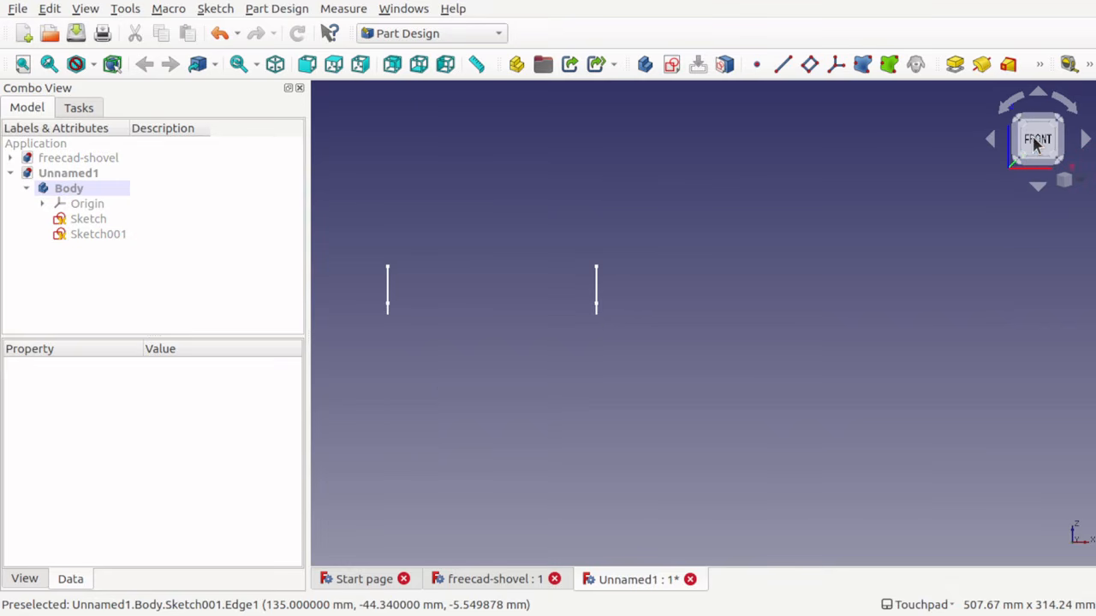
scroll(448, 296, "up", 3)
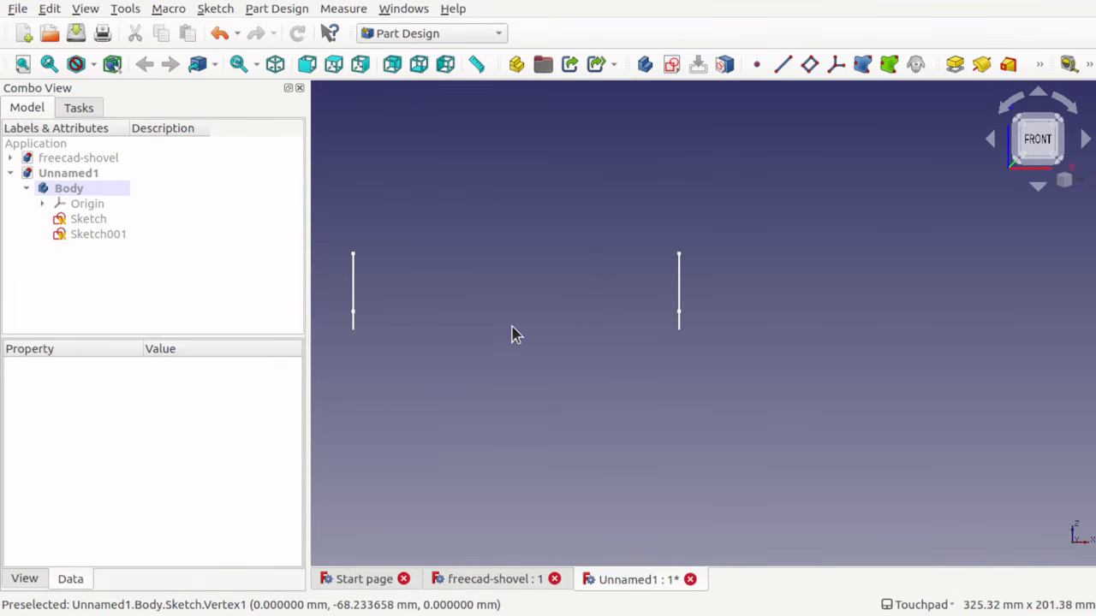
key("Left")
key("Right")
key("Left")
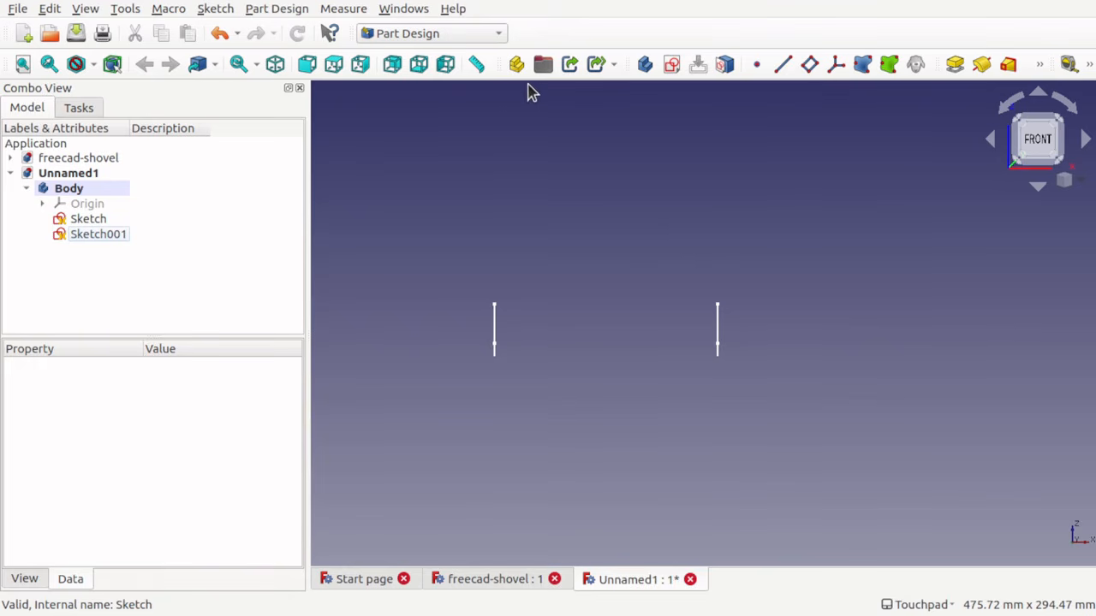
left_click(809, 67)
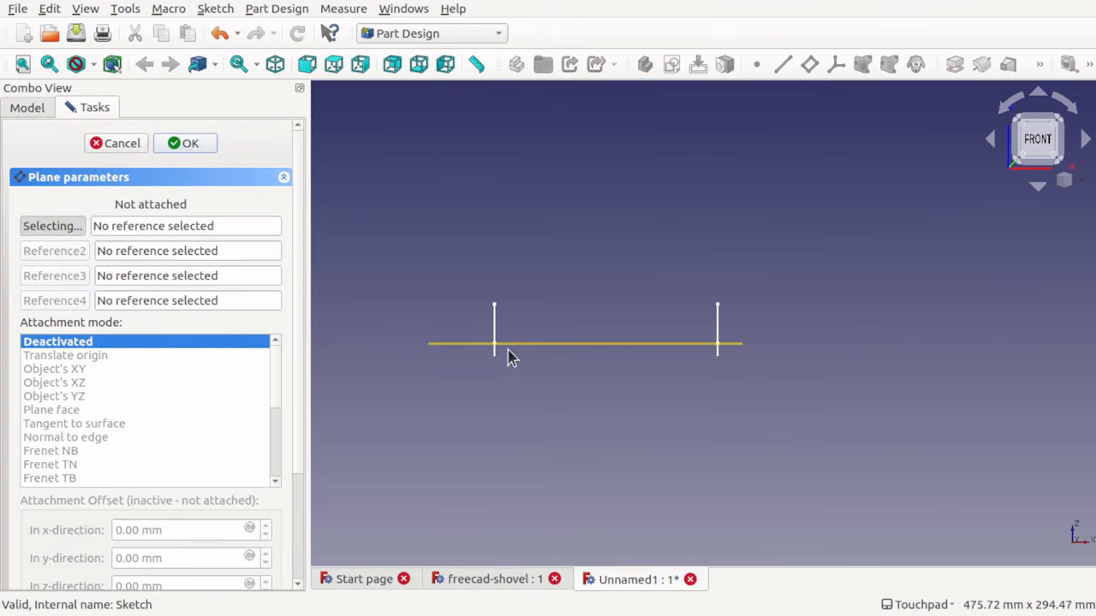
left_click_drag(594, 344, 601, 344, "alt")
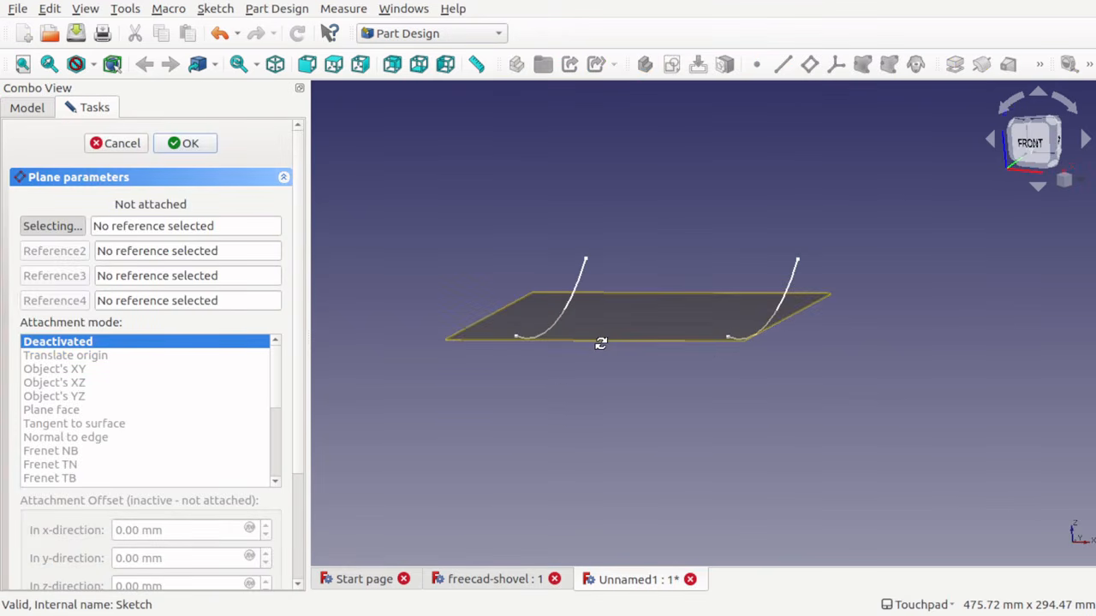
scroll(601, 343, "up", 4)
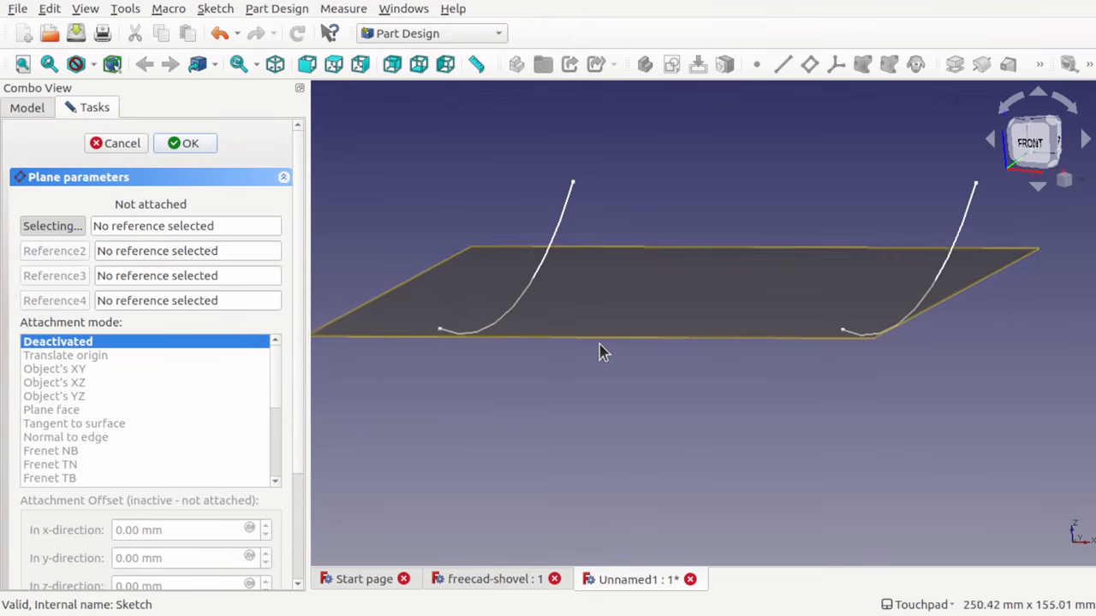
scroll(440, 294, "down", 5)
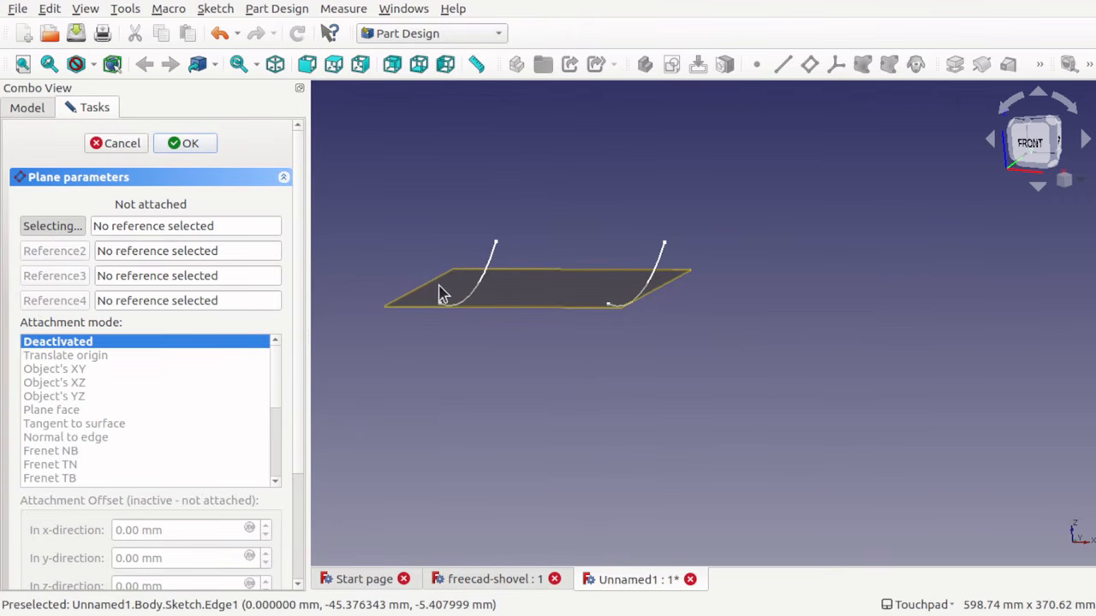
left_click(120, 143)
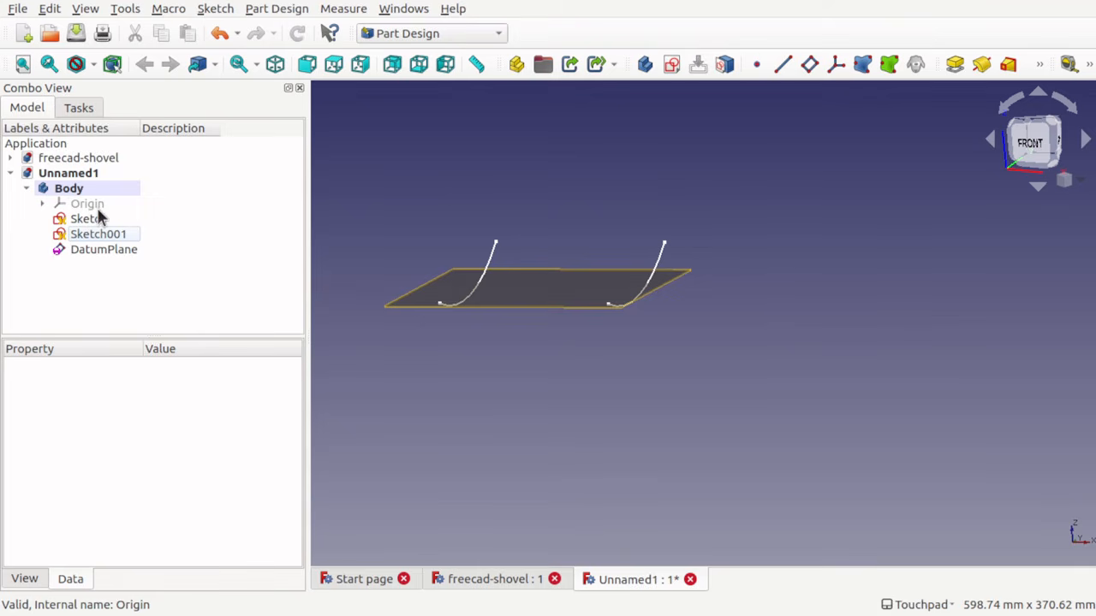
- Show the body's origin planes and axes so that they are available as references
left_click(94, 206)
key("space")
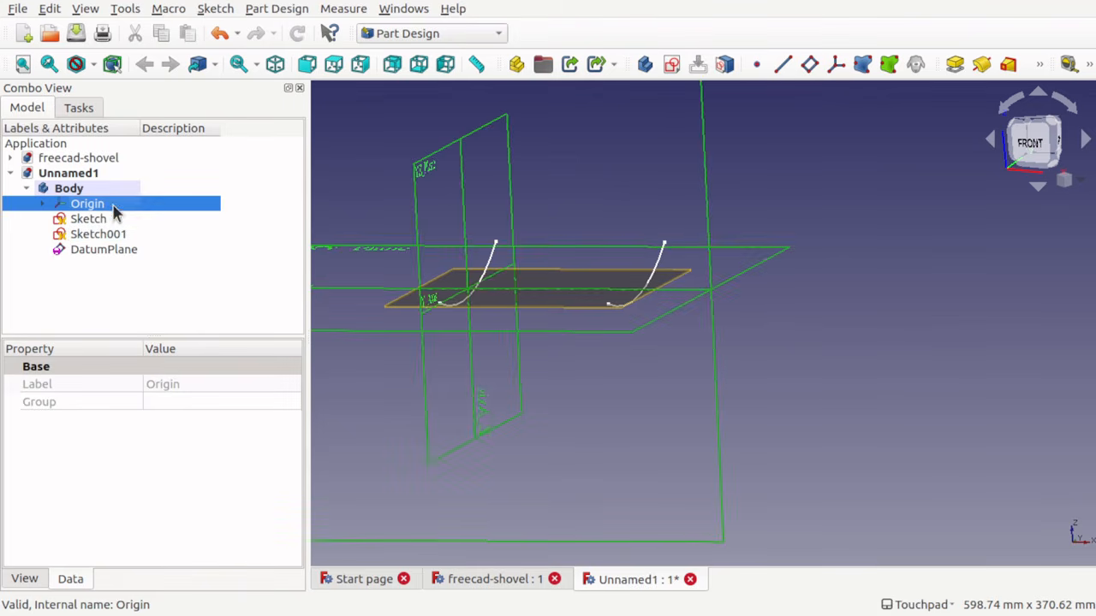
scroll(482, 308, "down", 5)
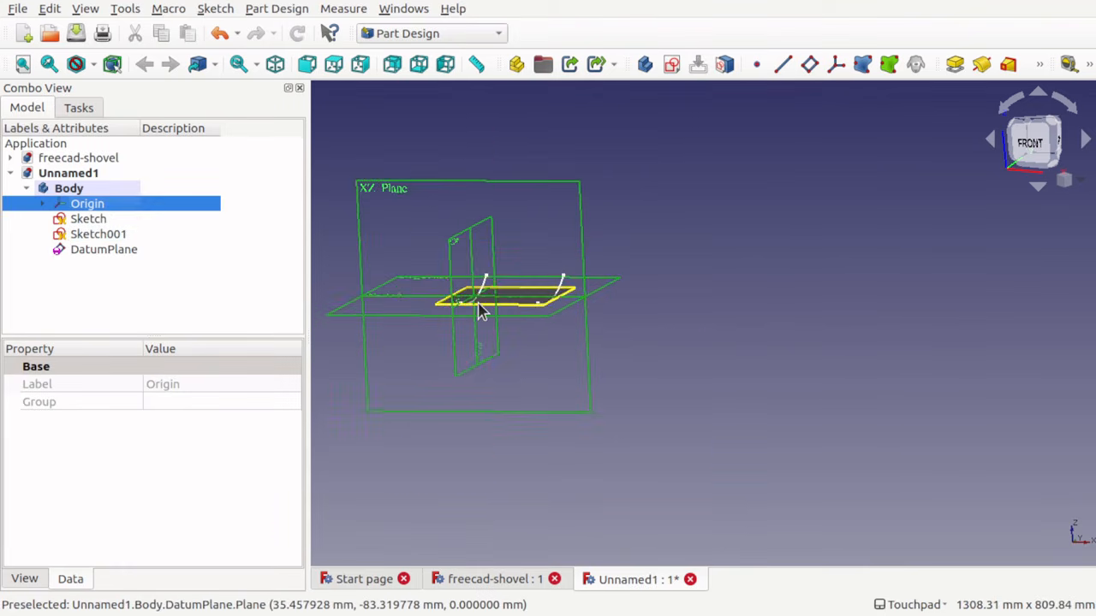
left_click(366, 190)
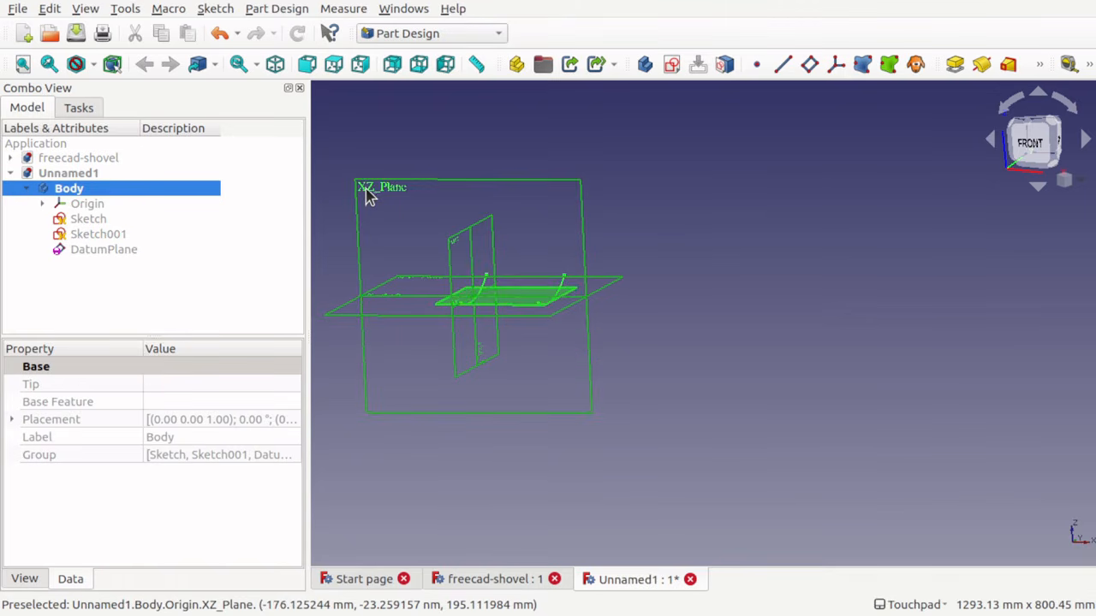
left_click(82, 108)
left_click(38, 109)
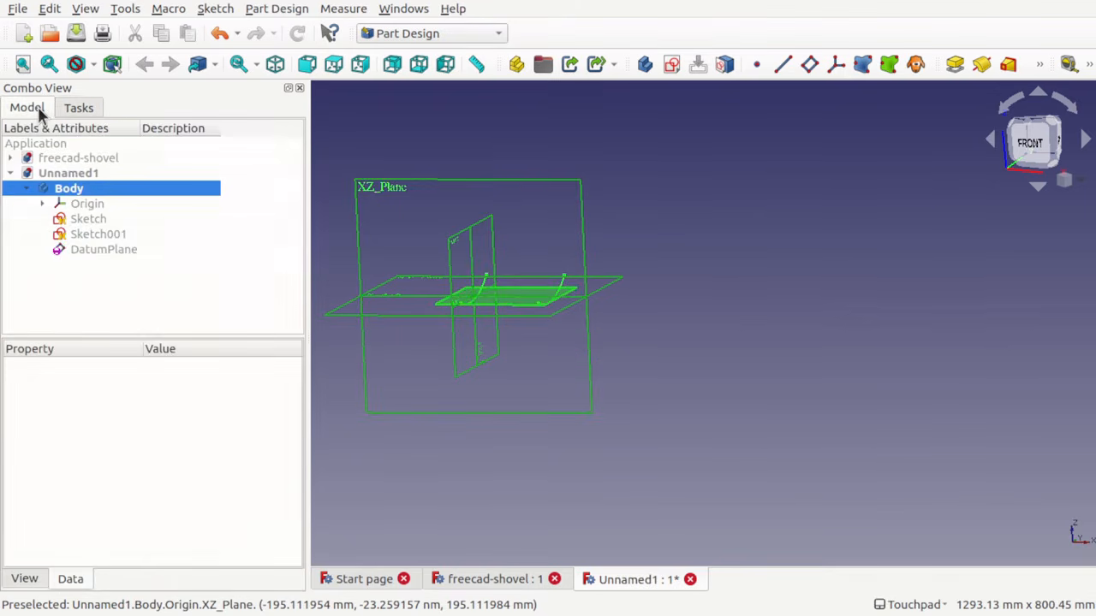
- Edit the datum plane's Map Mode and attach it to XZ_Plane with the Plane face mode
left_click(99, 247)
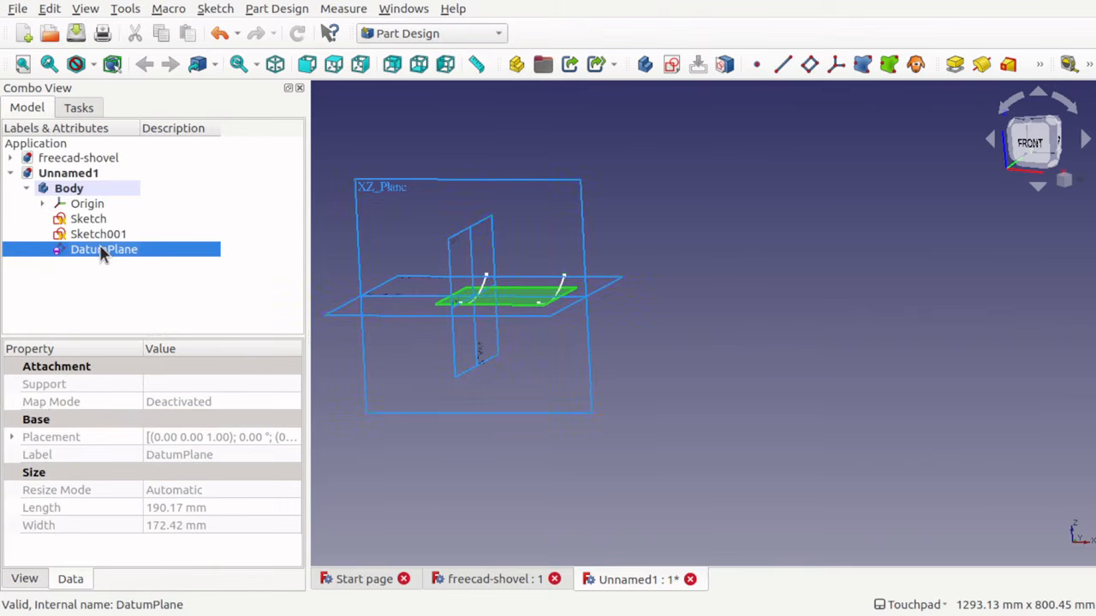
left_click(256, 401)
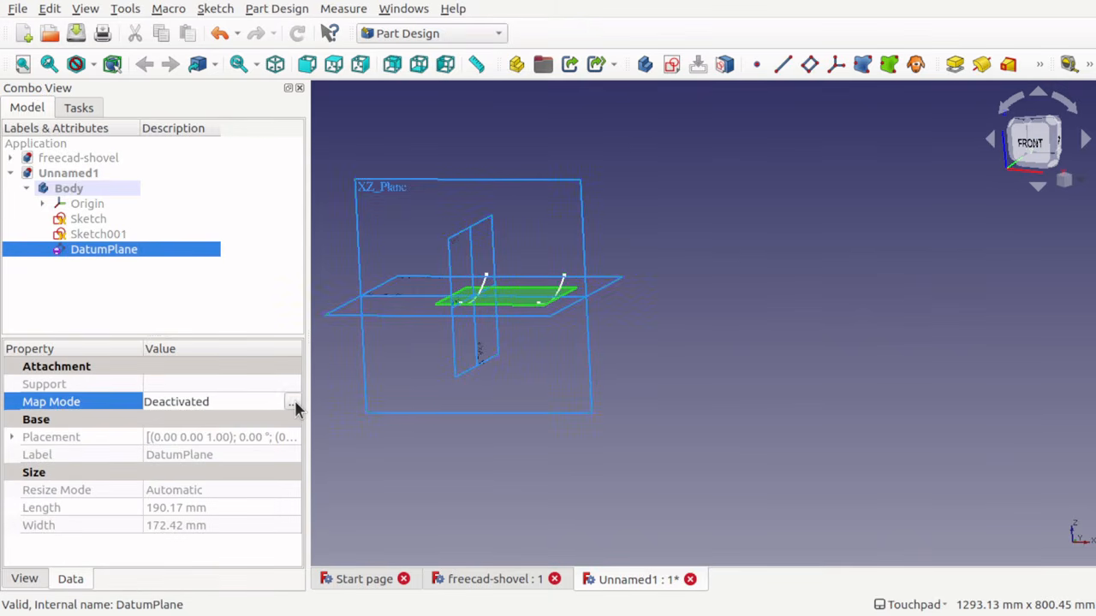
left_click(294, 401)
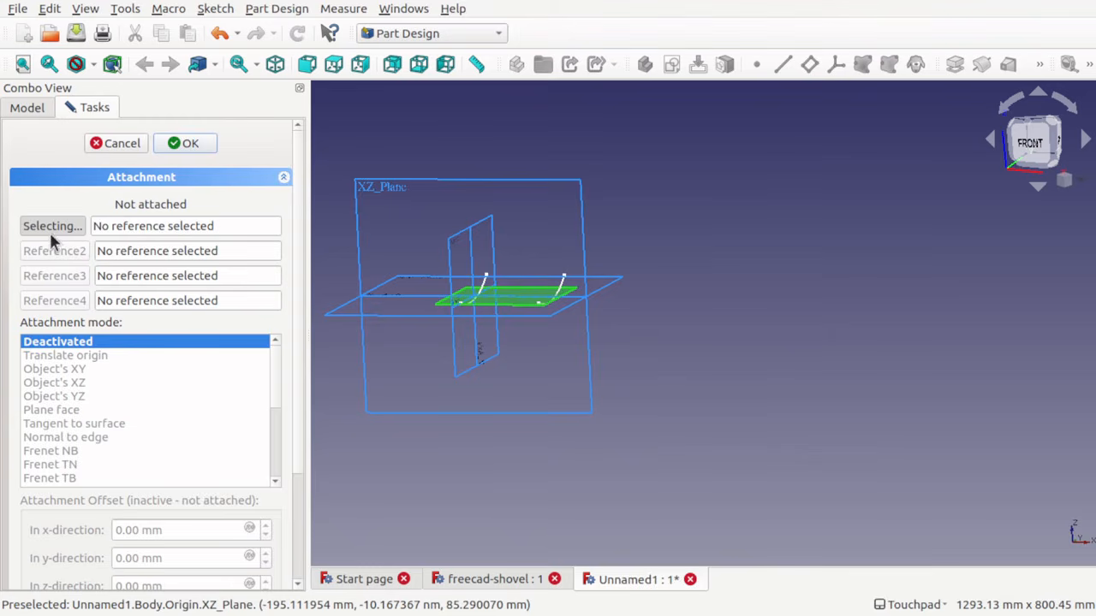
left_click(387, 191)
scroll(496, 259, "up", 6)
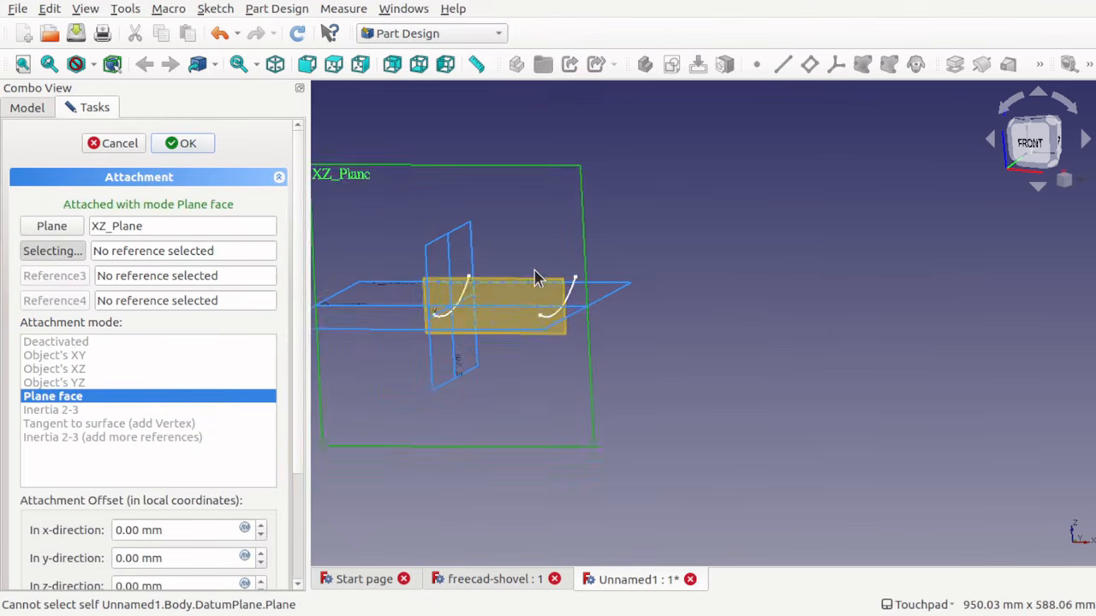
scroll(534, 270, "down", 1)
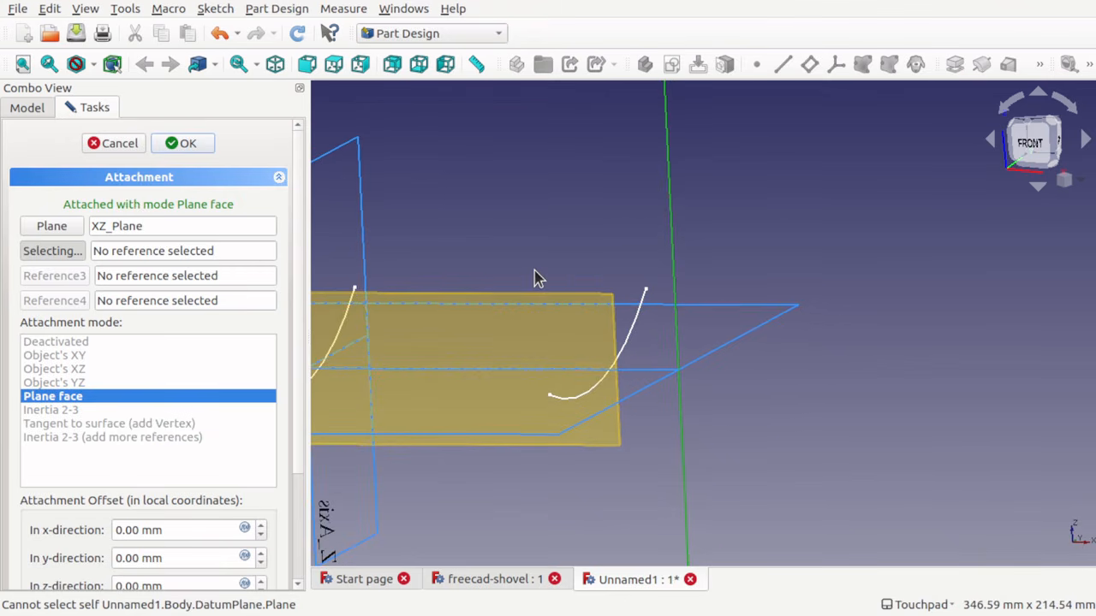
mouse_move(534, 269)
left_mouse_down("shift")
mouse_move(521, 339)
mouse_move(461, 328)
left_mouse_up("shift")
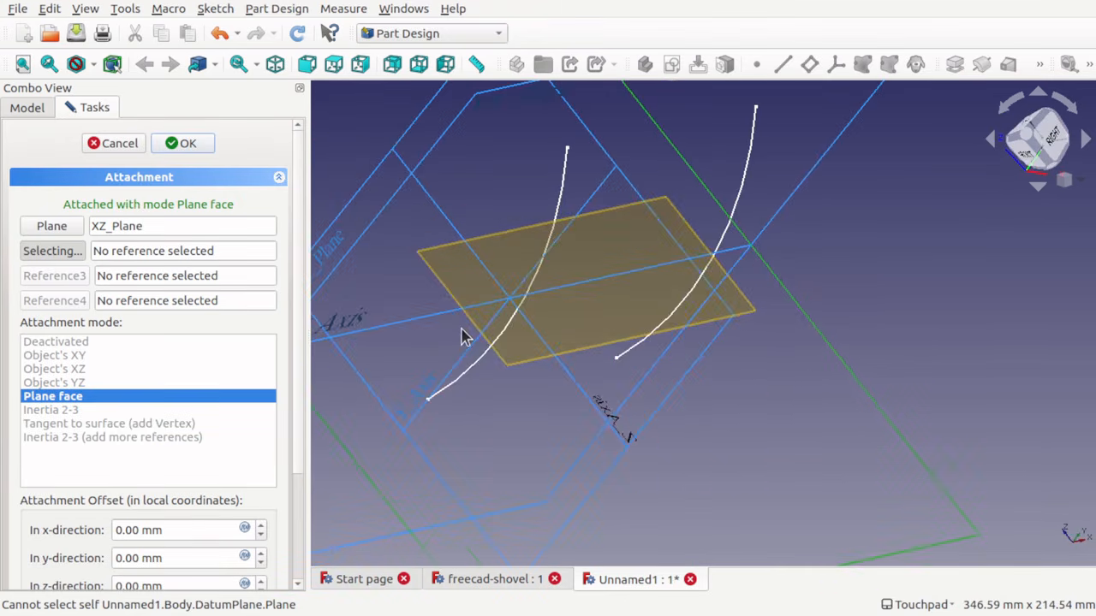
- Replace the datum plane's reference with the lower end vertex of Sketch001 in Translate origin mode, and accept the attachment
left_click(50, 229)
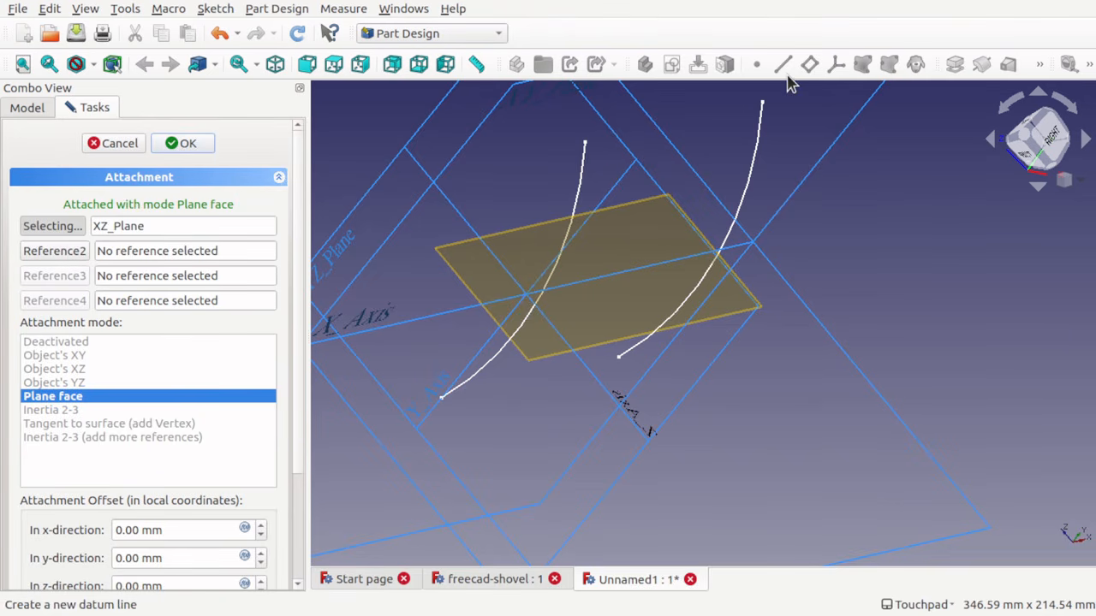
left_click(620, 359)
mouse_move(513, 374)
middle_mouse_down("alt")
mouse_move(602, 392)
mouse_move(802, 320)
mouse_move(831, 260)
mouse_move(640, 347)
mouse_move(594, 283)
mouse_move(631, 291)
mouse_move(636, 313)
mouse_move(590, 381)
mouse_move(523, 372)
mouse_move(613, 361)
middle_mouse_up("alt")
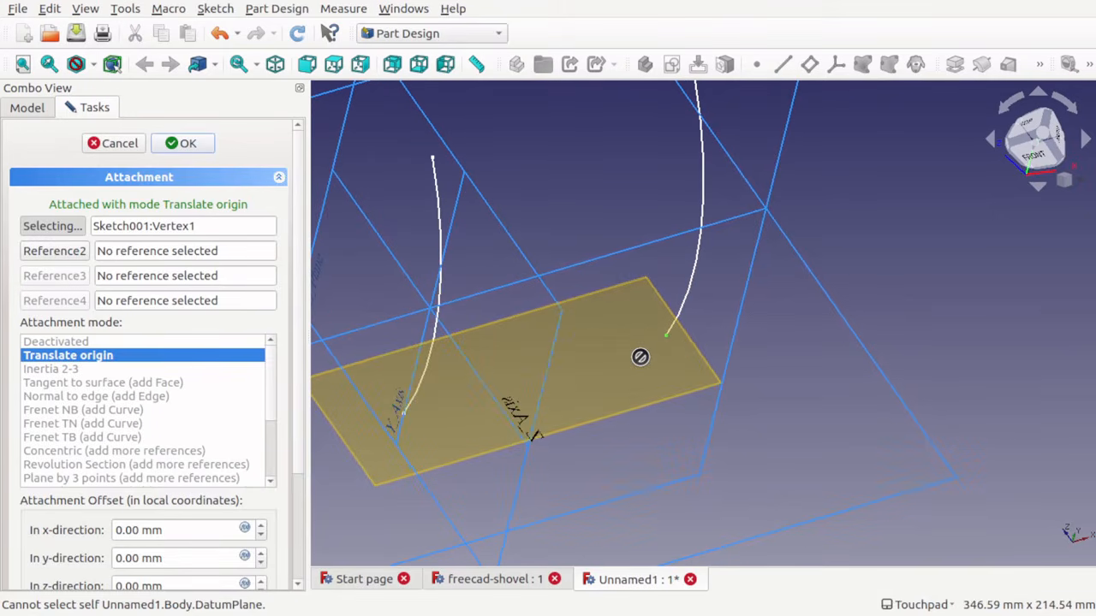
scroll(513, 318, "down", 5)
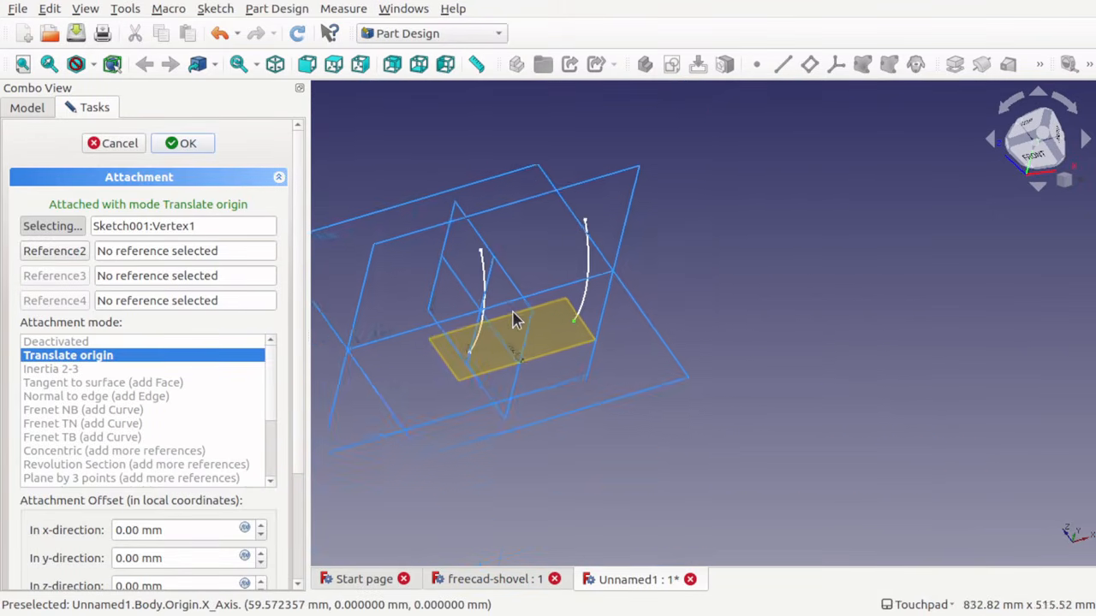
scroll(514, 317, "up", 2)
middle_click_drag(513, 318, 465, 340, "alt")
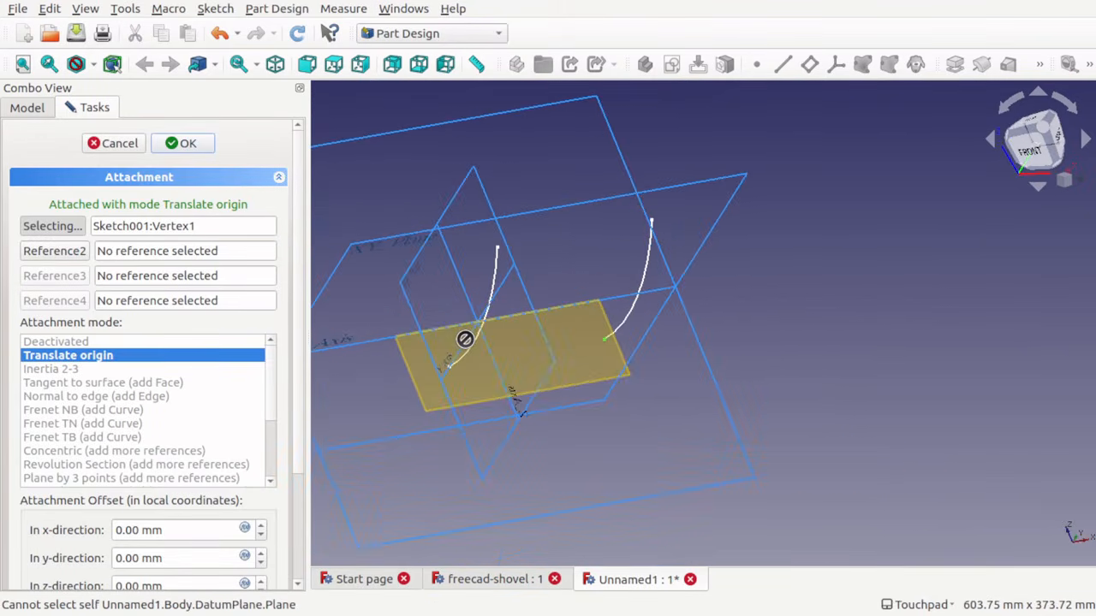
left_click(176, 146)
scroll(490, 372, "up", 4)
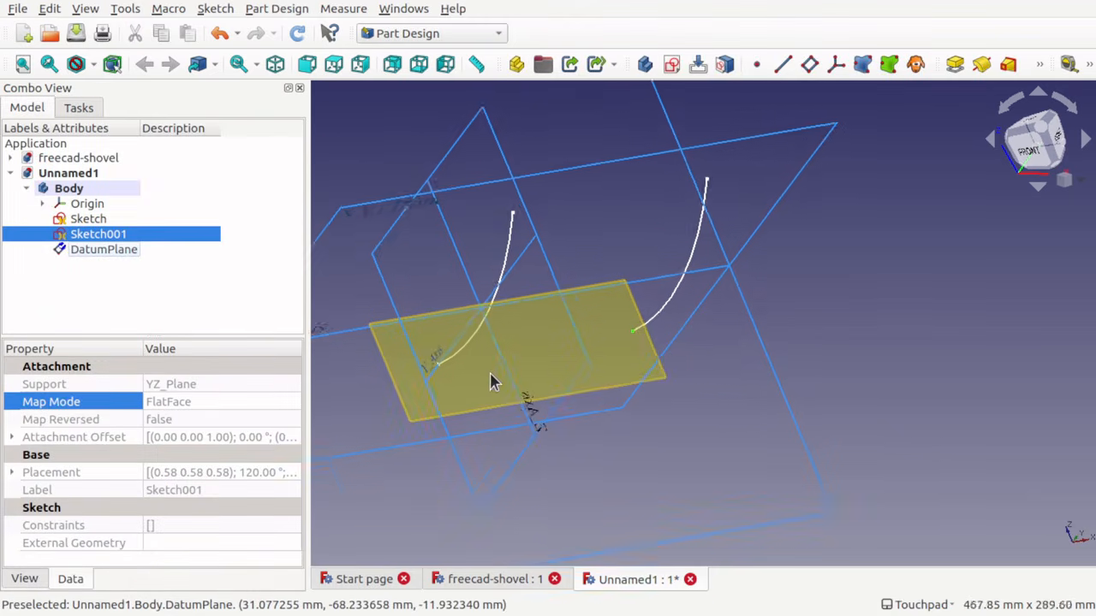
- Create a new sketch on the datum plane and hide the body's origin
left_click(642, 371)
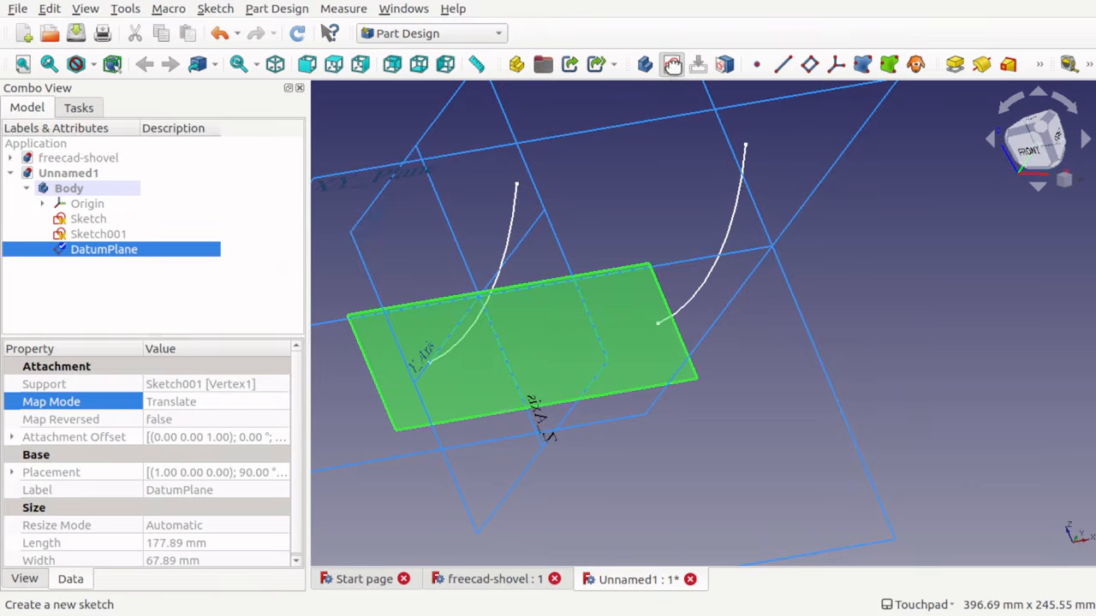
left_click(672, 64)
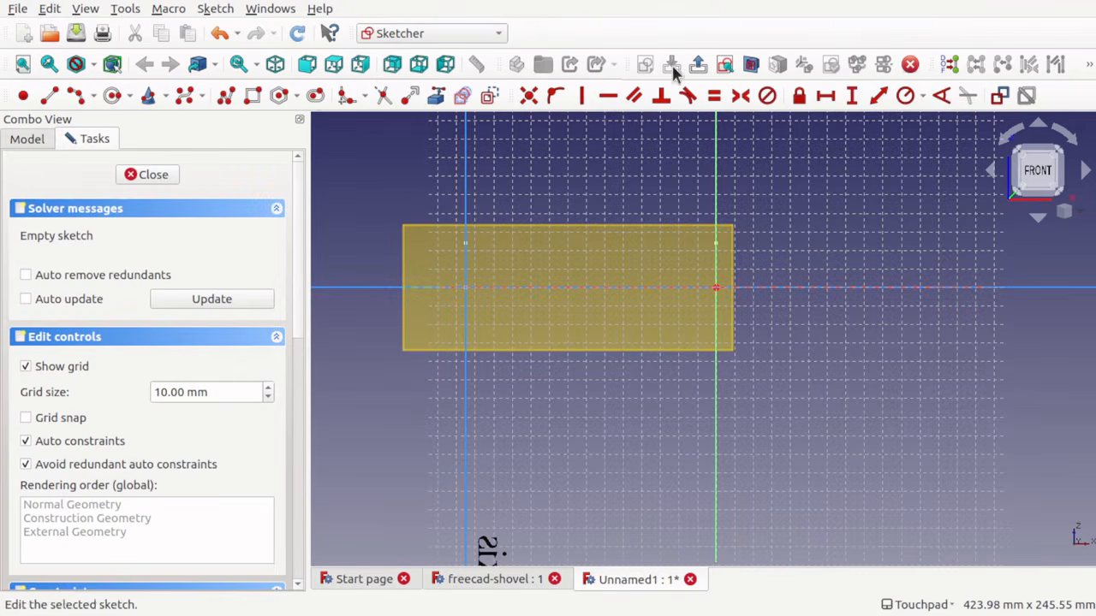
left_click(26, 139)
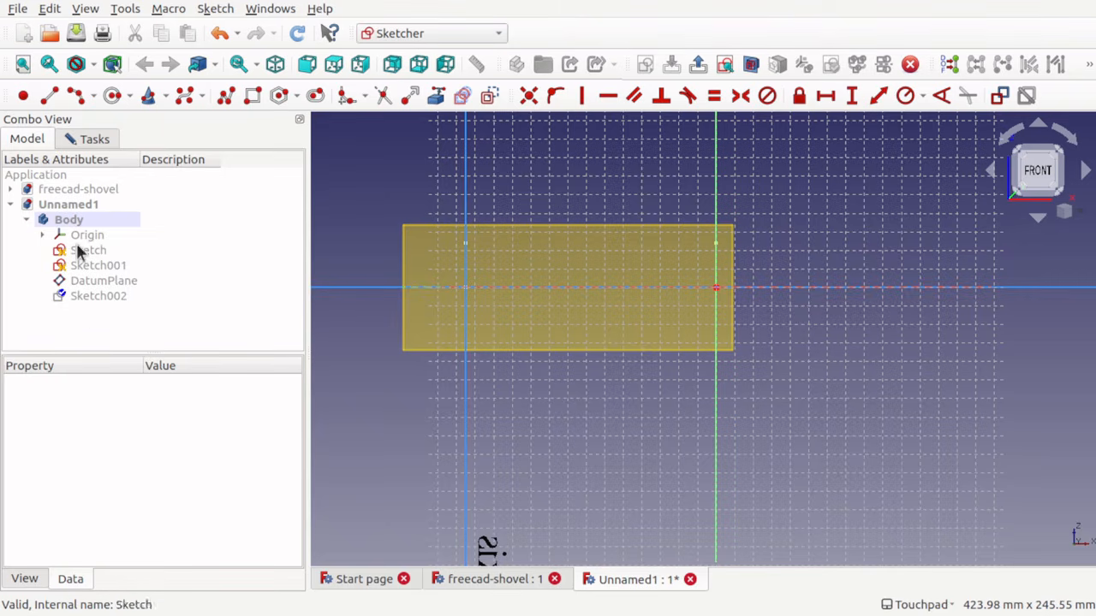
scroll(601, 278, "up", 1)
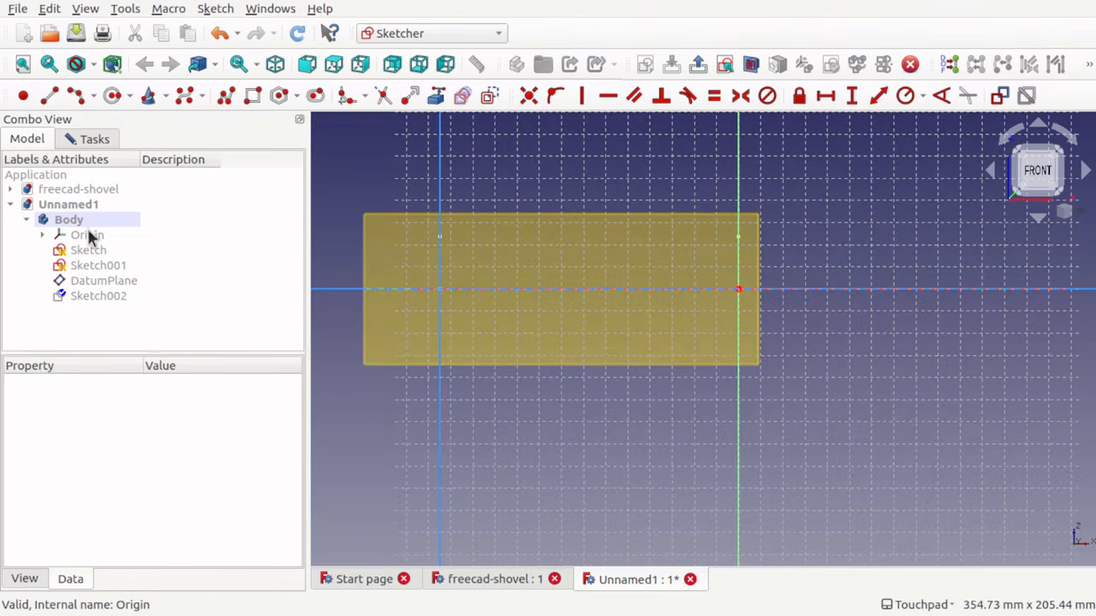
left_click(90, 235)
scroll(590, 255, "up", 2)
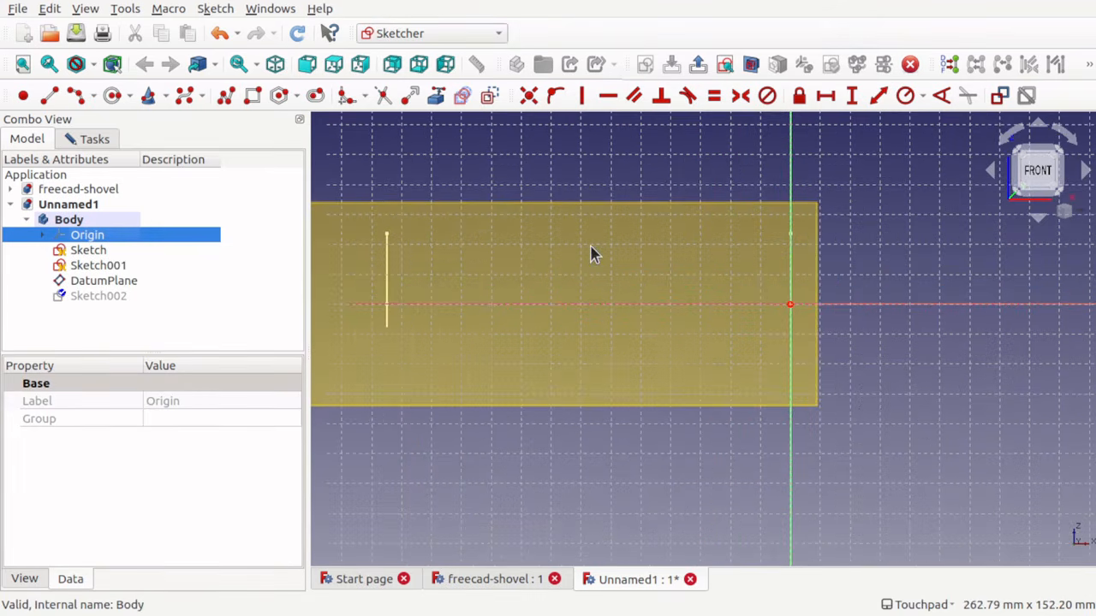
- Link the lower endpoint of the first arc sketch into the new sketch as external geometry
scroll(591, 248, "down", 1)
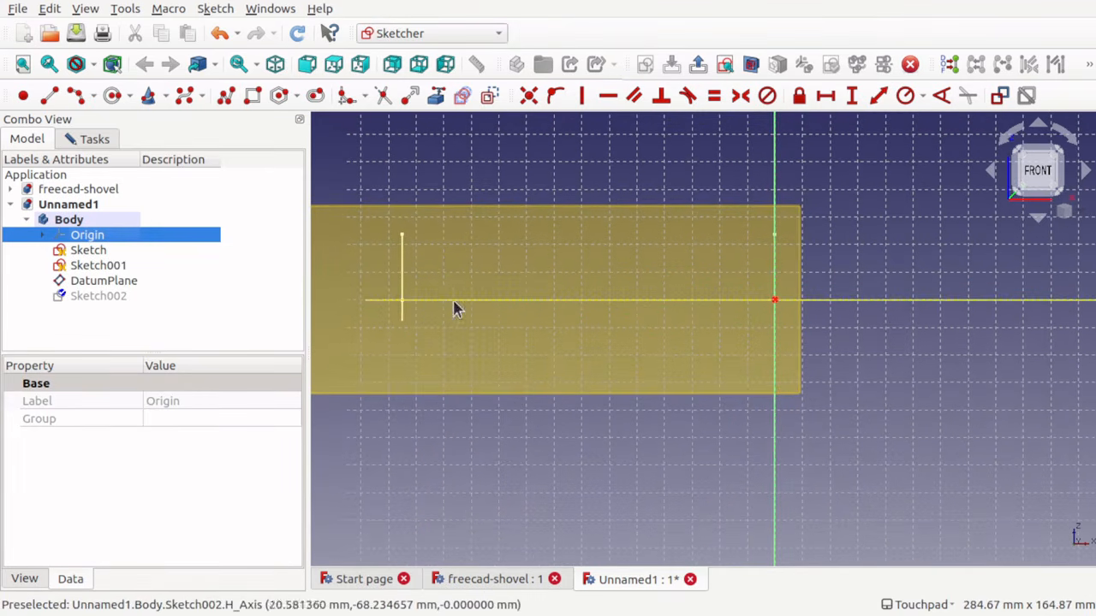
mouse_move(437, 301)
left_mouse_down("alt")
mouse_move(408, 315)
mouse_move(414, 326)
left_mouse_up("alt")
scroll(396, 325, "up", 5)
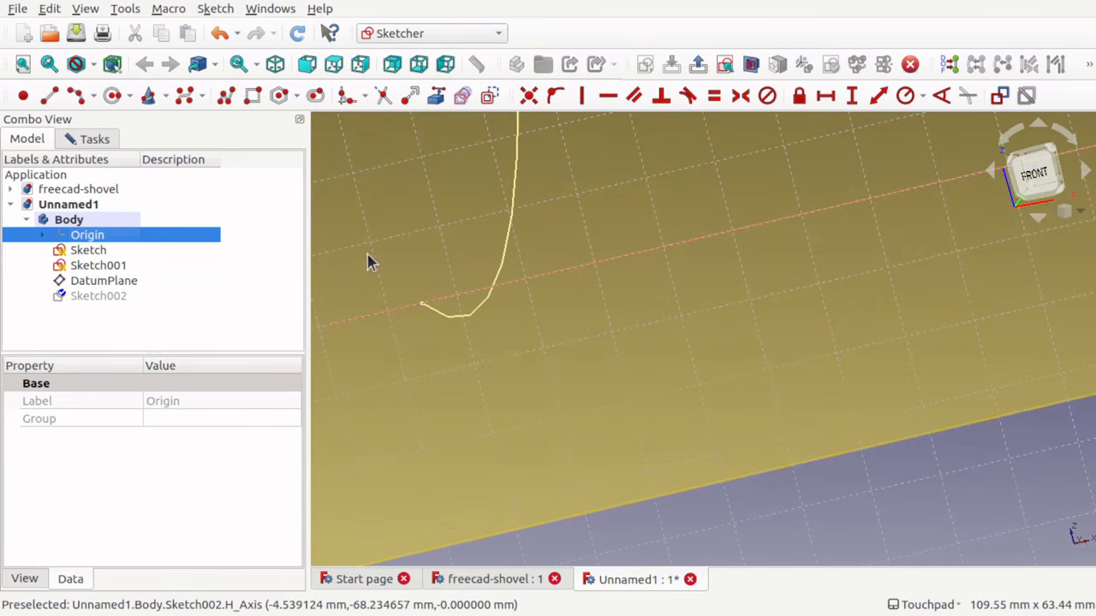
left_click(436, 96)
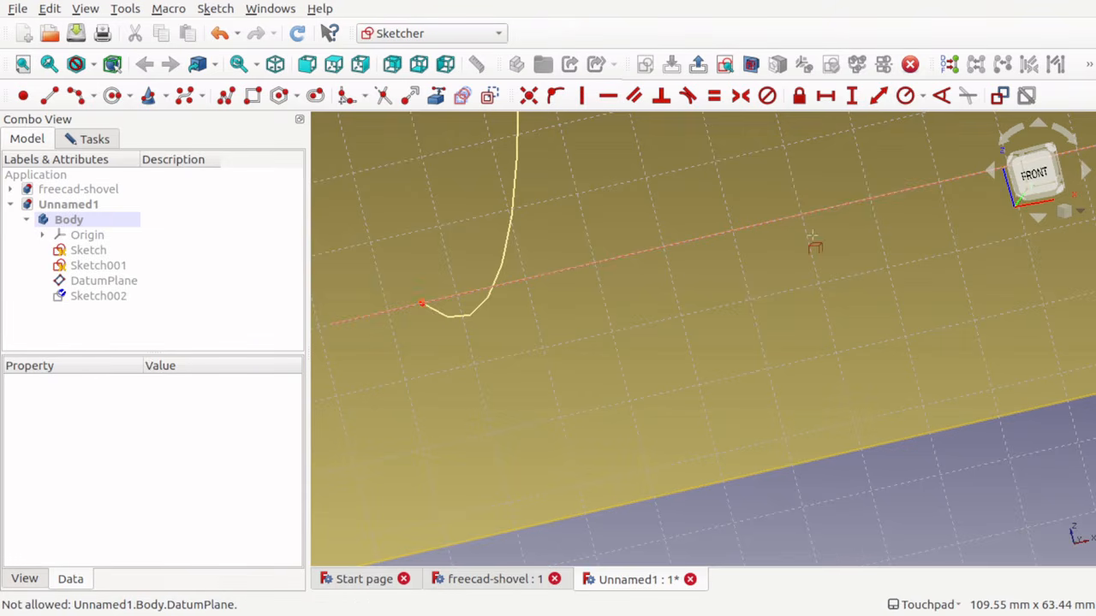
scroll(814, 240, "down", 4)
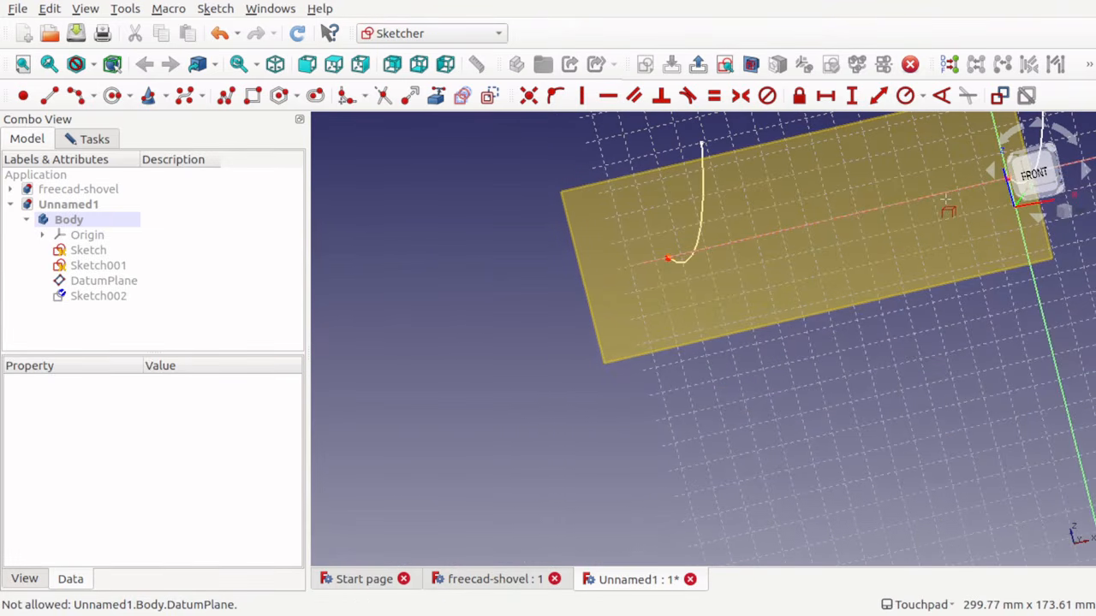
- Draw an arc by endpoints and rim point from the linked external endpoint to the sketch origin, bulging below the horizontal axis
key("Left")
key("Left")
key("Left")
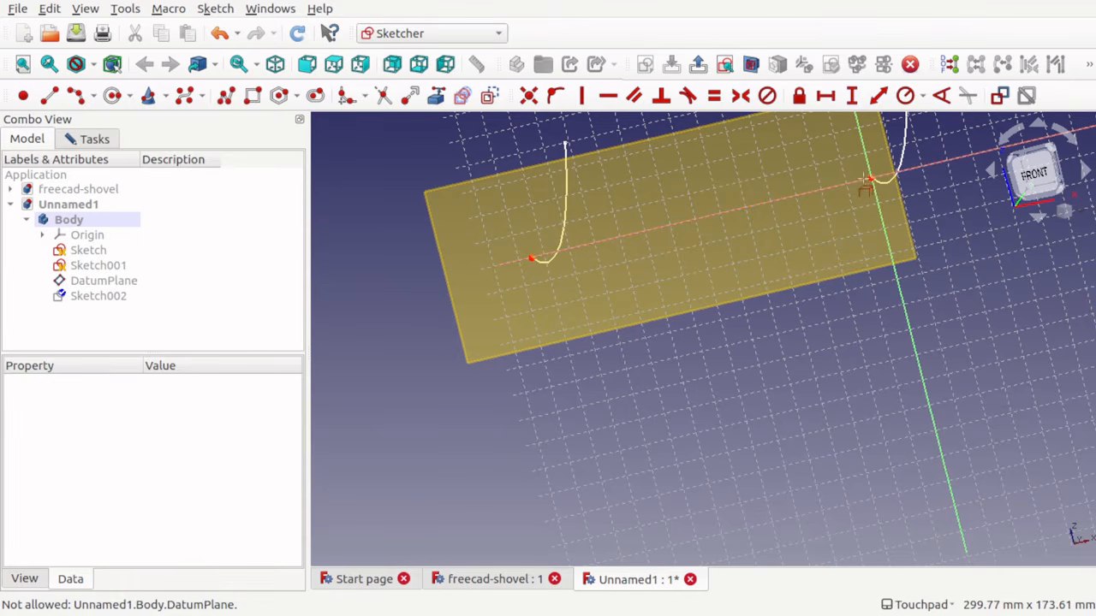
scroll(565, 265, "up", 4)
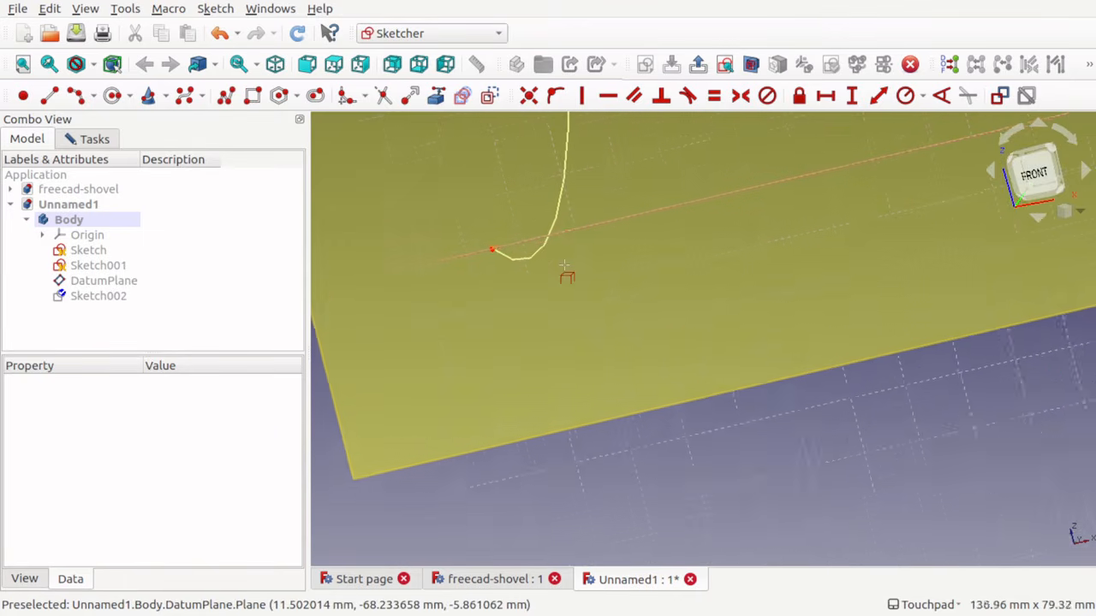
scroll(564, 266, "down", 1)
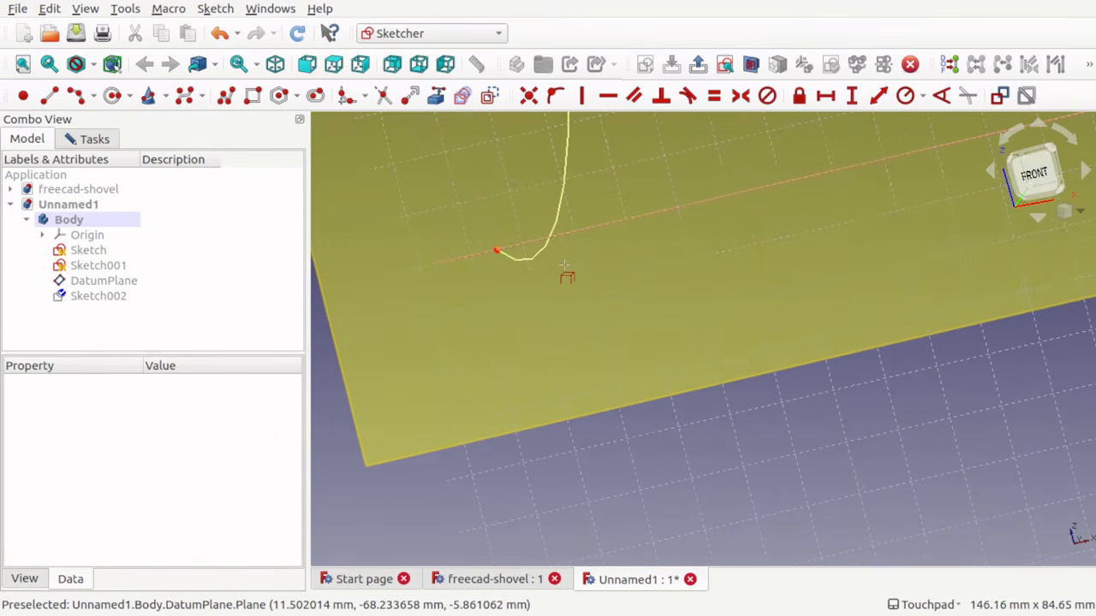
left_click(186, 95)
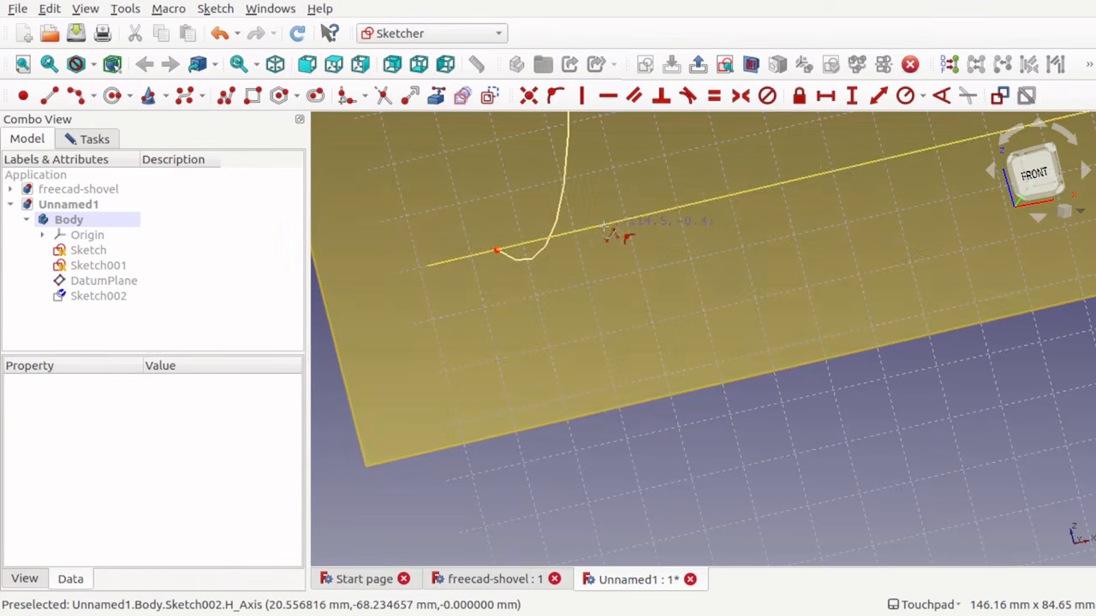
scroll(611, 236, "down", 6)
scroll(611, 236, "down", 1)
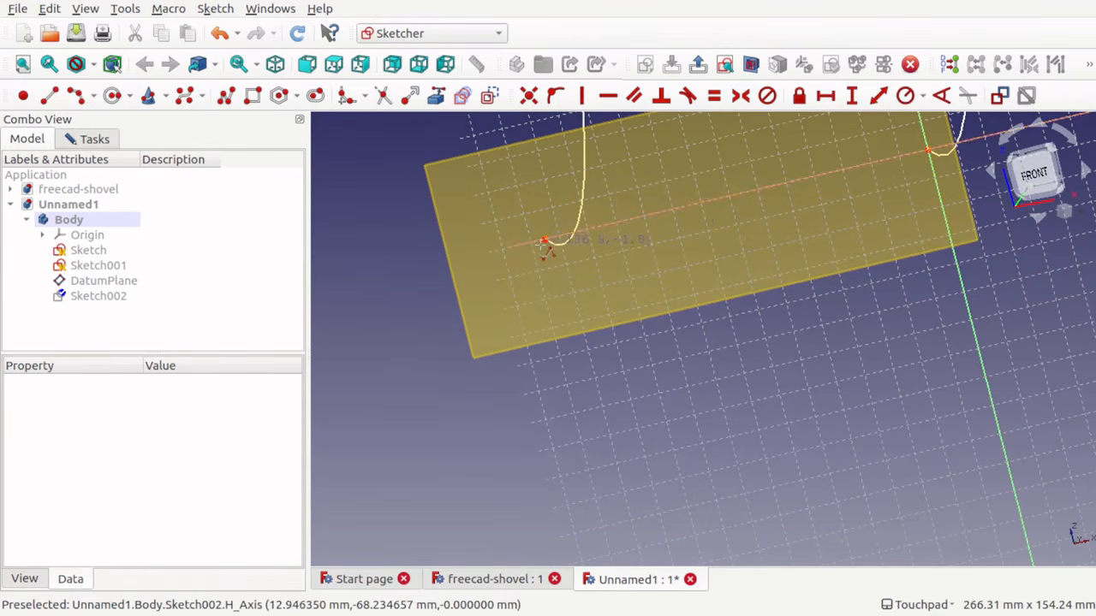
left_click(76, 96)
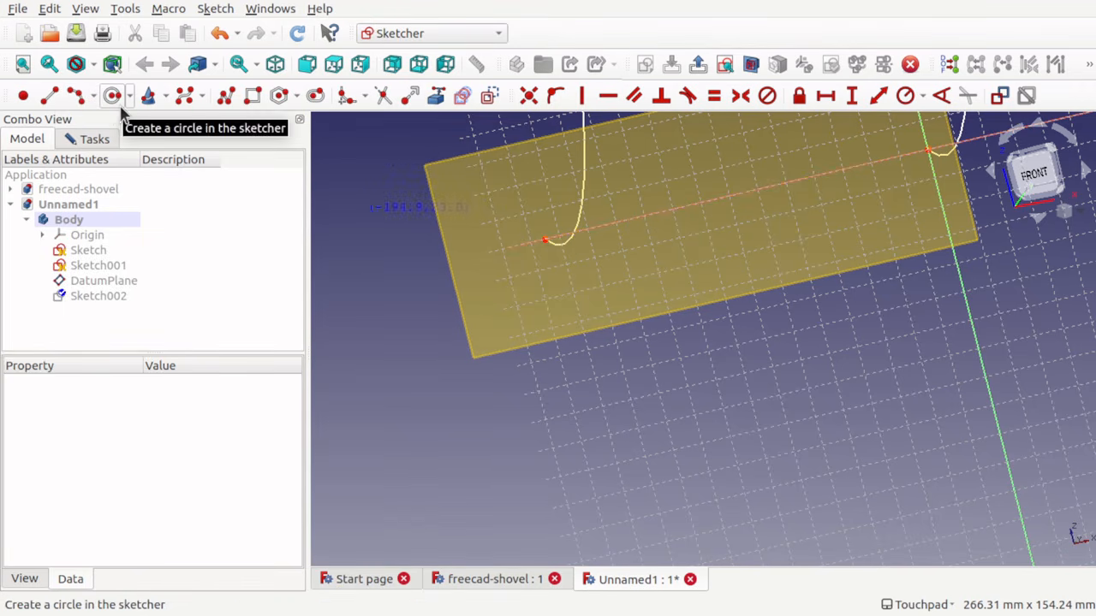
left_click(76, 98)
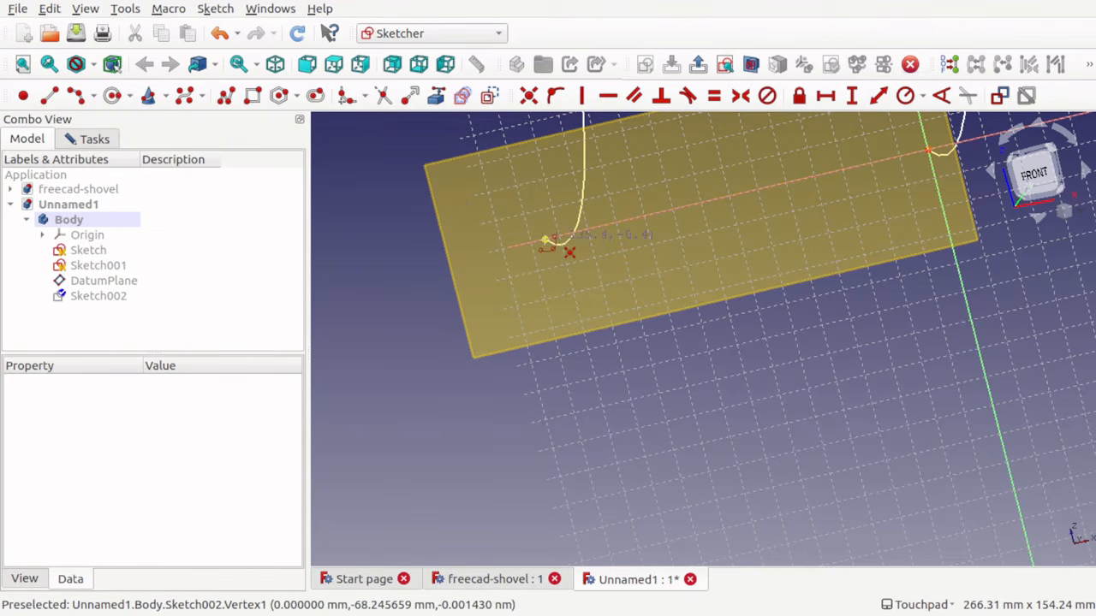
left_click(546, 244)
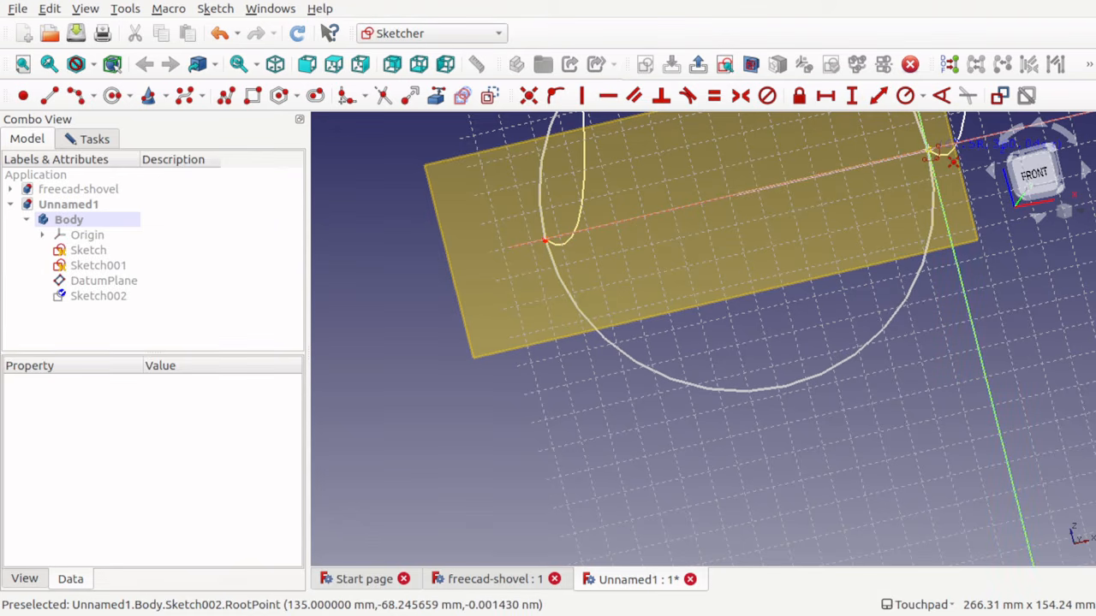
left_click(932, 153)
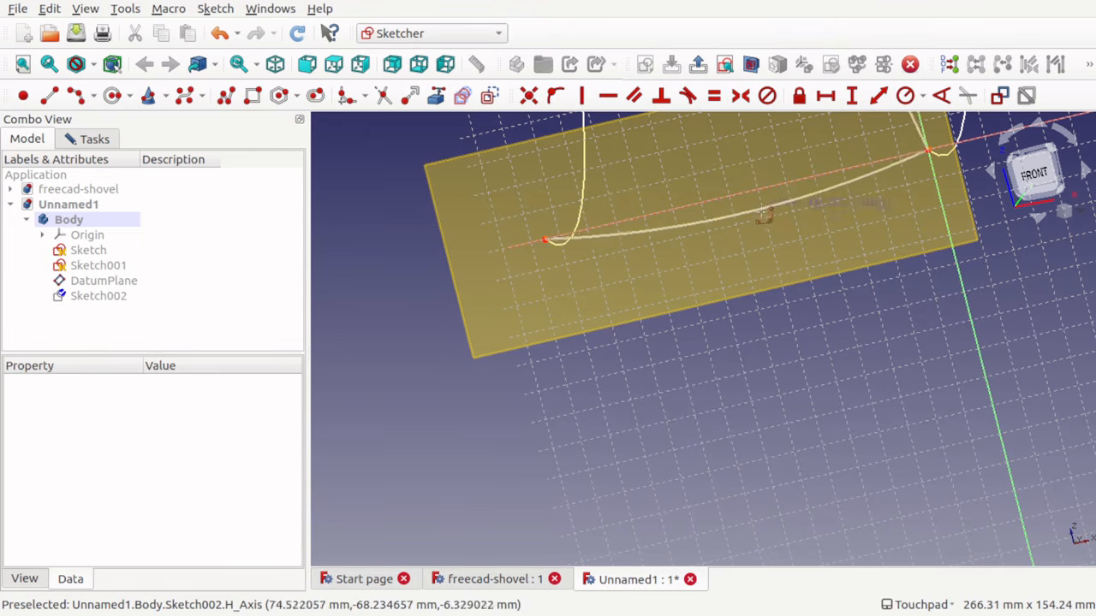
left_click(774, 237)
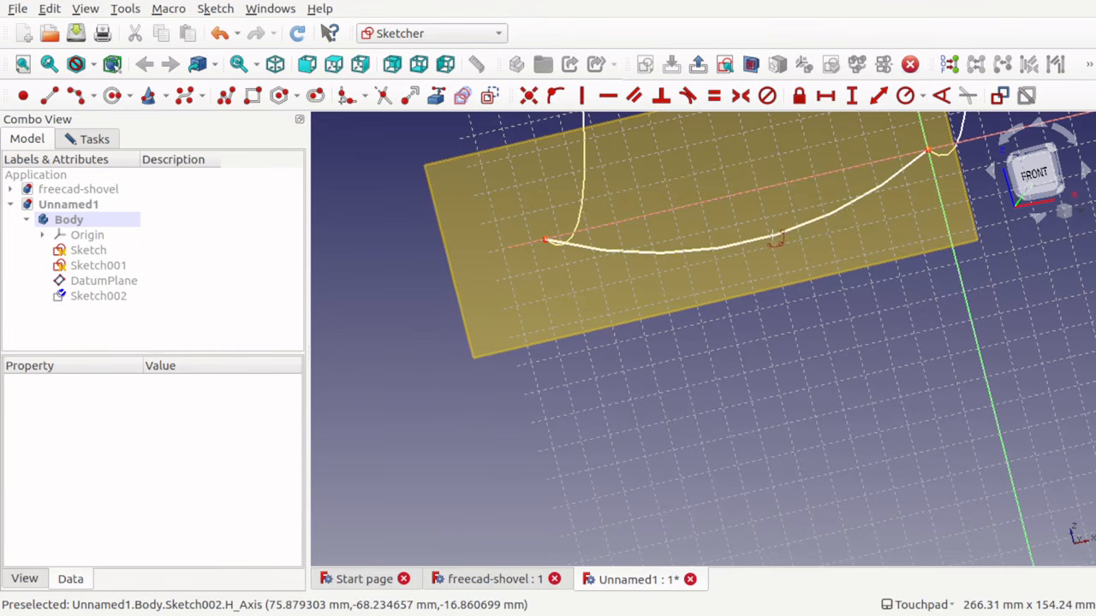
- Hide the datum plane and close the connecting arc sketch
mouse_move(789, 246)
left_mouse_down("alt")
mouse_move(665, 299)
mouse_move(712, 244)
mouse_move(796, 233)
mouse_move(803, 194)
left_mouse_up("alt")
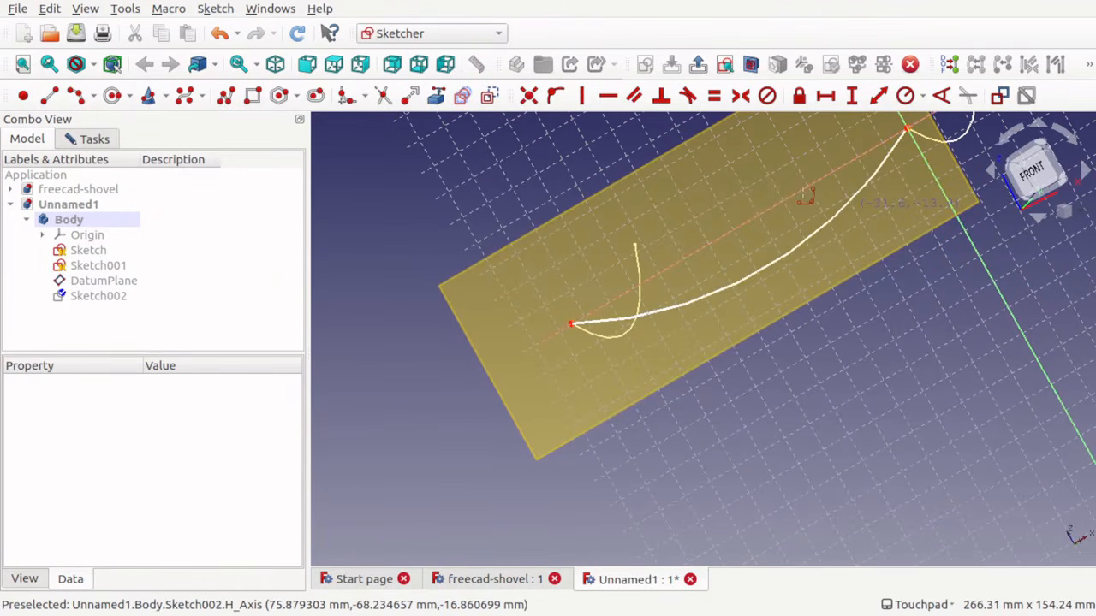
key("Up")
key("Up")
mouse_move(803, 194)
left_mouse_down("alt")
mouse_move(773, 223)
mouse_move(810, 202)
mouse_move(792, 218)
left_mouse_up("alt")
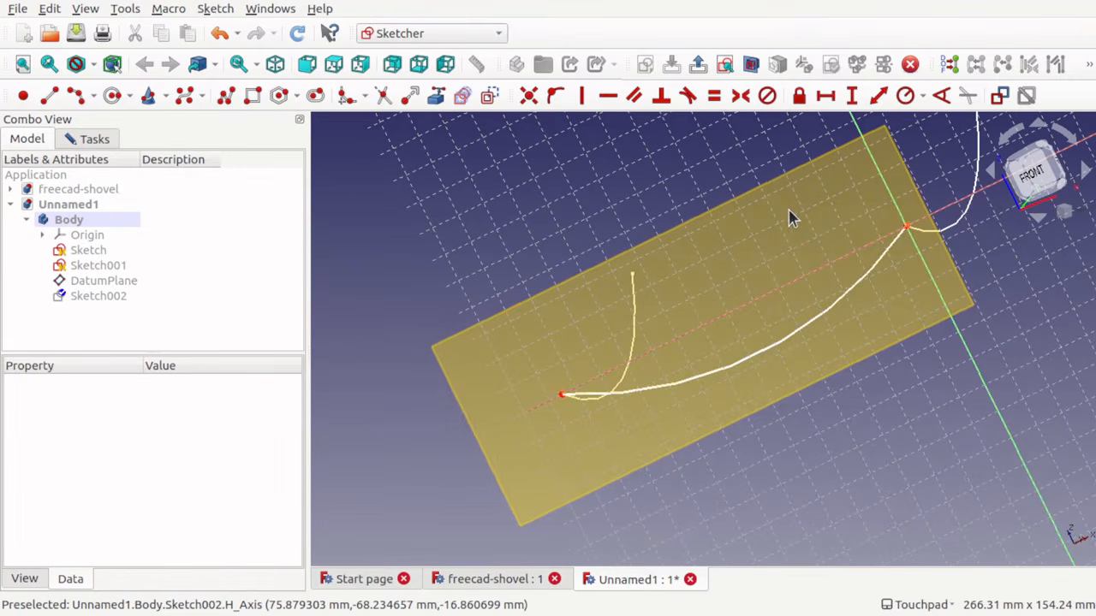
left_click(100, 281)
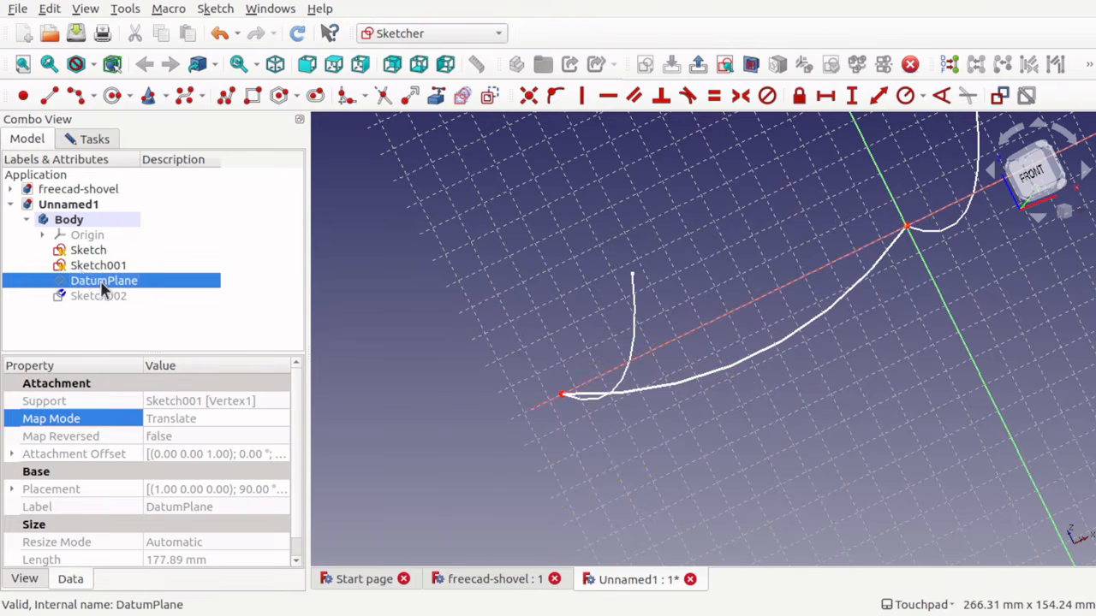
left_click(85, 141)
left_click(161, 176)
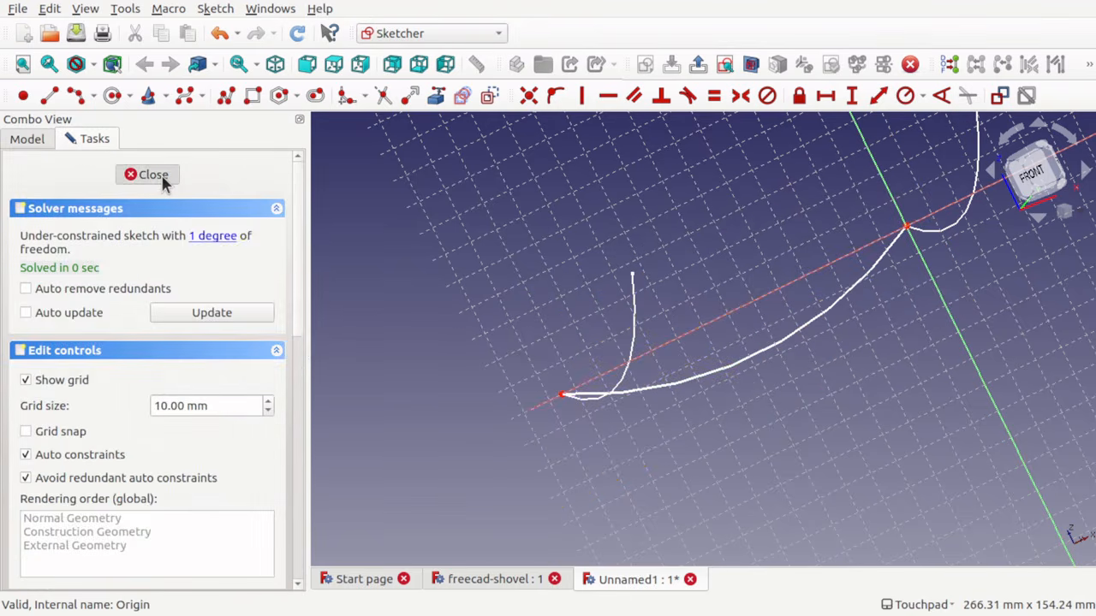
- Examine from several angles how the connecting arc joins the lower ends of the two side arcs
left_click(755, 249)
mouse_move(755, 249)
middle_mouse_down()
mouse_move(629, 307)
mouse_move(658, 252)
mouse_move(821, 323)
mouse_move(785, 333)
mouse_move(780, 320)
mouse_move(788, 331)
mouse_move(746, 320)
mouse_move(771, 343)
mouse_move(802, 324)
middle_mouse_up()
key("Left")
key("Left")
key("Left")
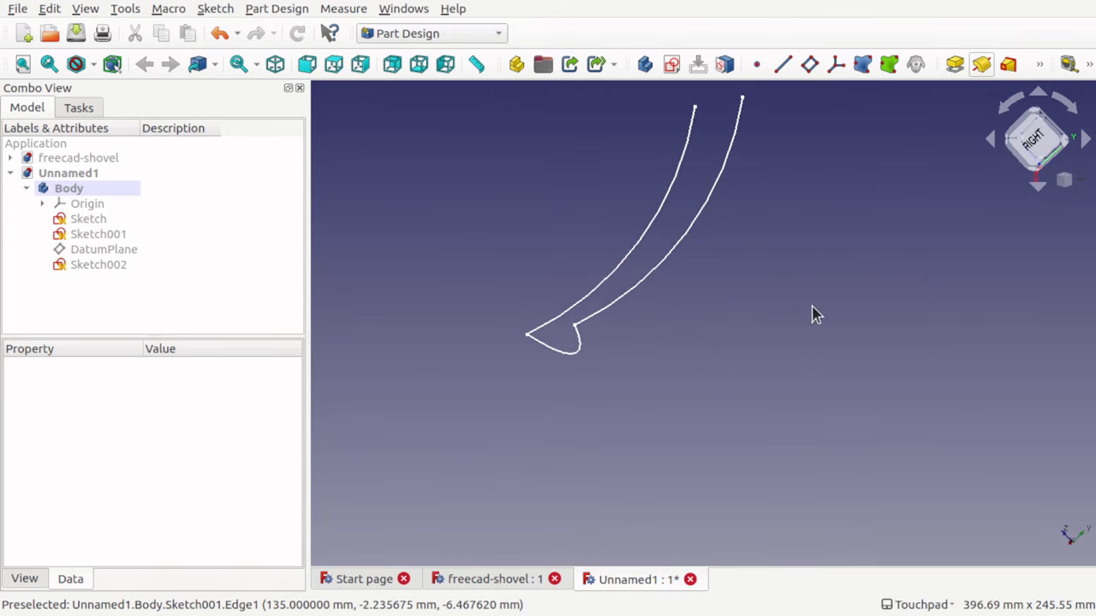
key("Down")
key("Down")
key("Down")
mouse_move(802, 304)
middle_mouse_down()
mouse_move(780, 330)
mouse_move(796, 340)
mouse_move(768, 249)
mouse_move(692, 252)
mouse_move(703, 256)
middle_mouse_up()
key("Down")
key("Down")
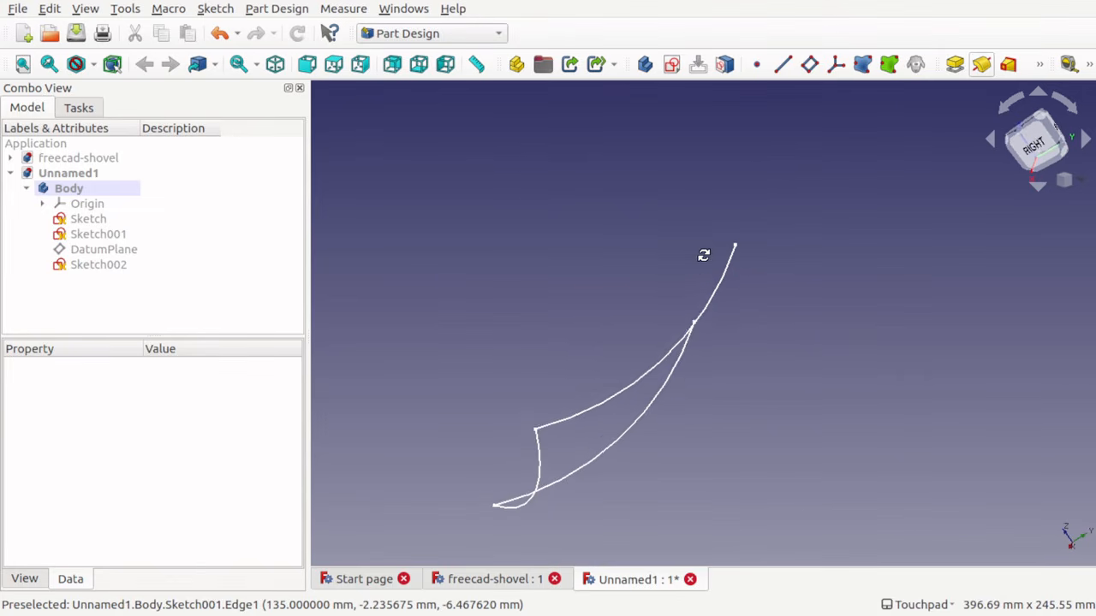
- Show the body's origin and create a second datum plane attached to XZ_Plane with the Plane face mode
left_click(86, 204)
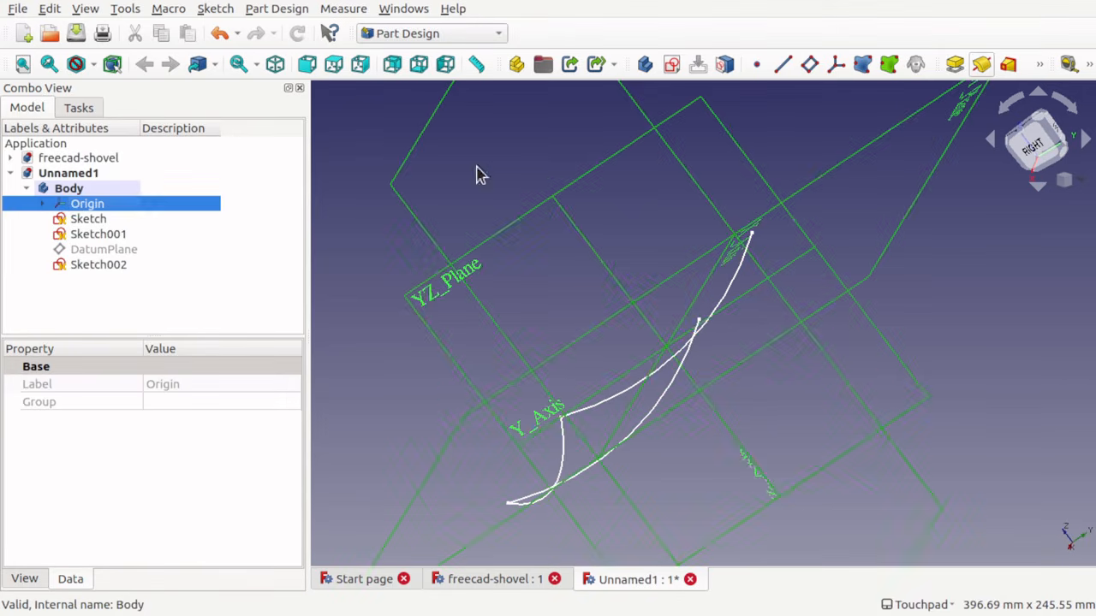
mouse_move(660, 379)
middle_mouse_down()
mouse_move(609, 396)
mouse_move(625, 400)
mouse_move(631, 386)
mouse_move(621, 346)
middle_mouse_up()
left_click(808, 65)
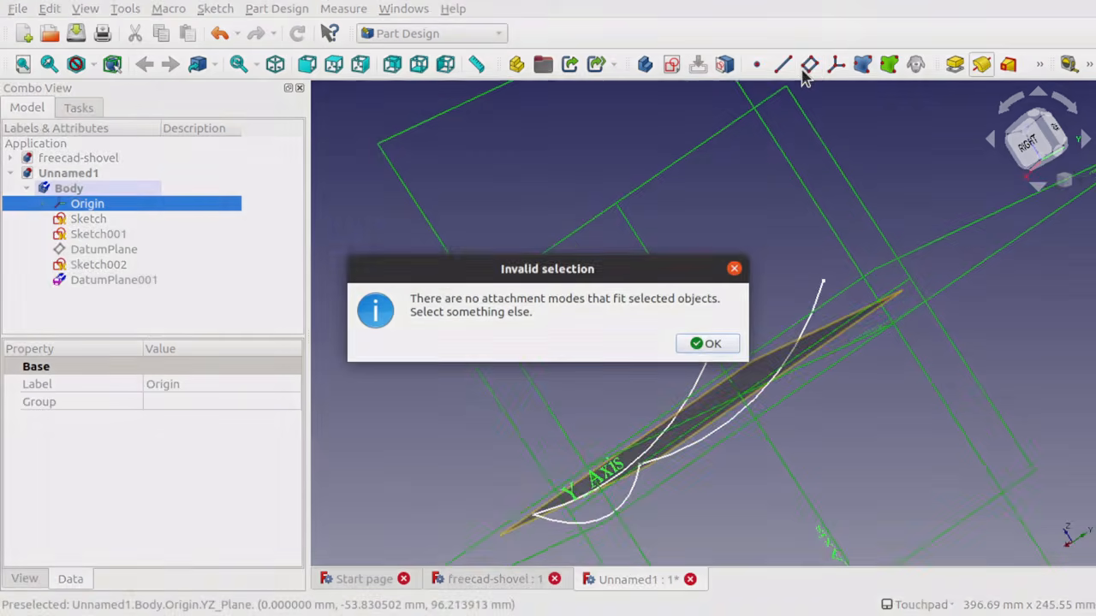
left_click(706, 345)
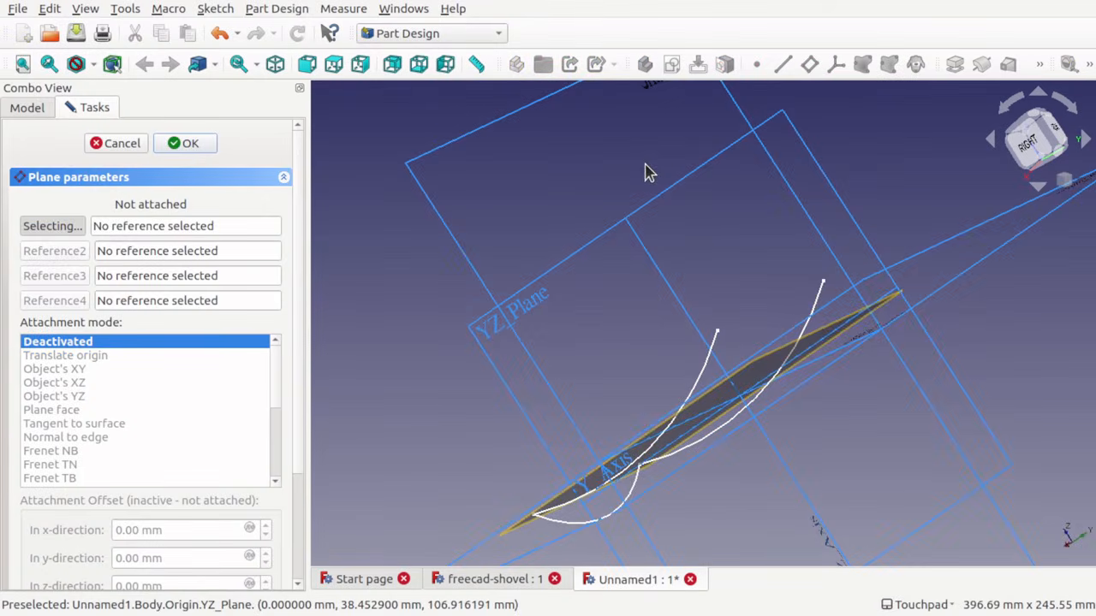
key("Down")
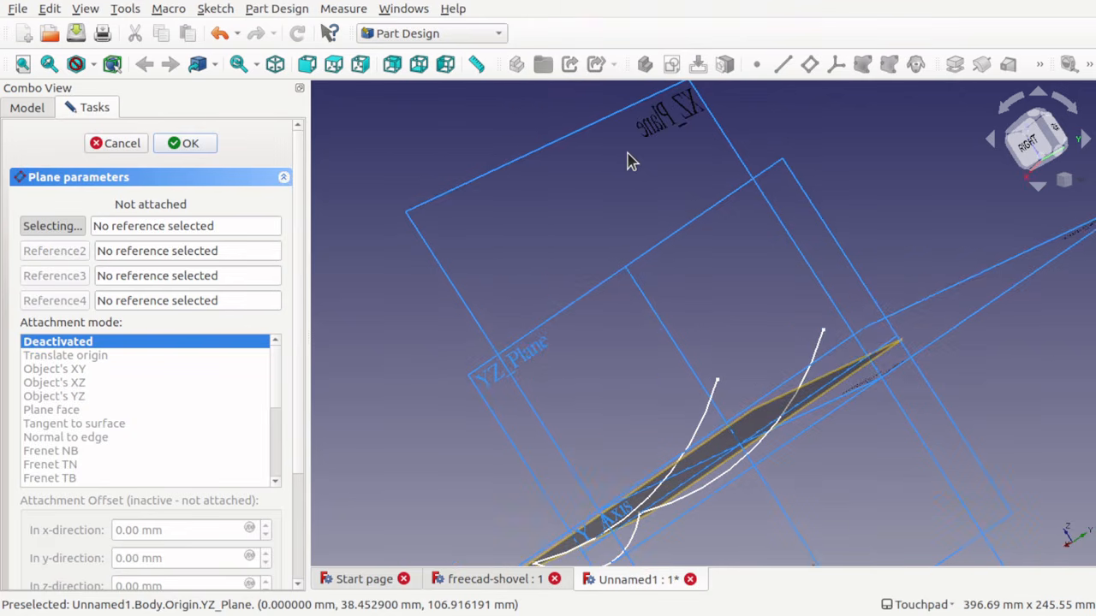
left_click(697, 116)
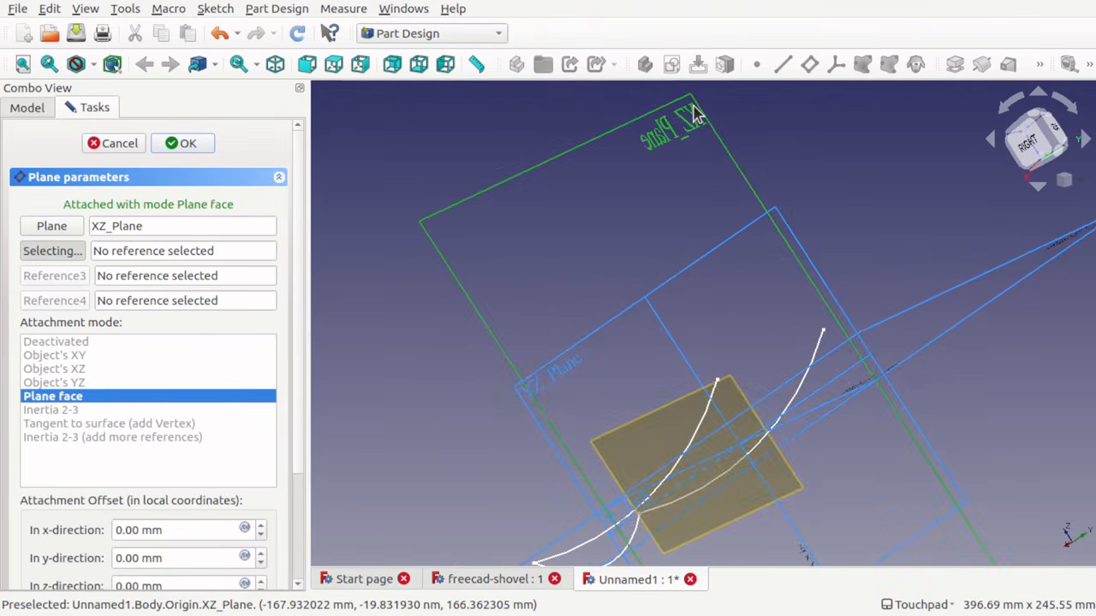
left_click(824, 334)
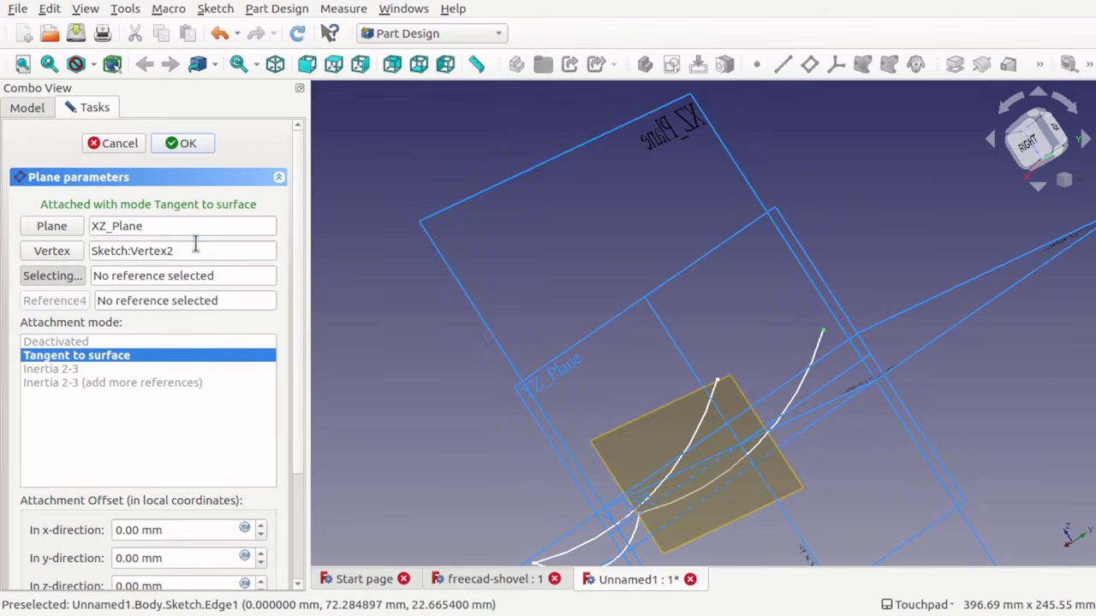
left_click_drag(196, 246, 21, 248)
key("BackSpace")
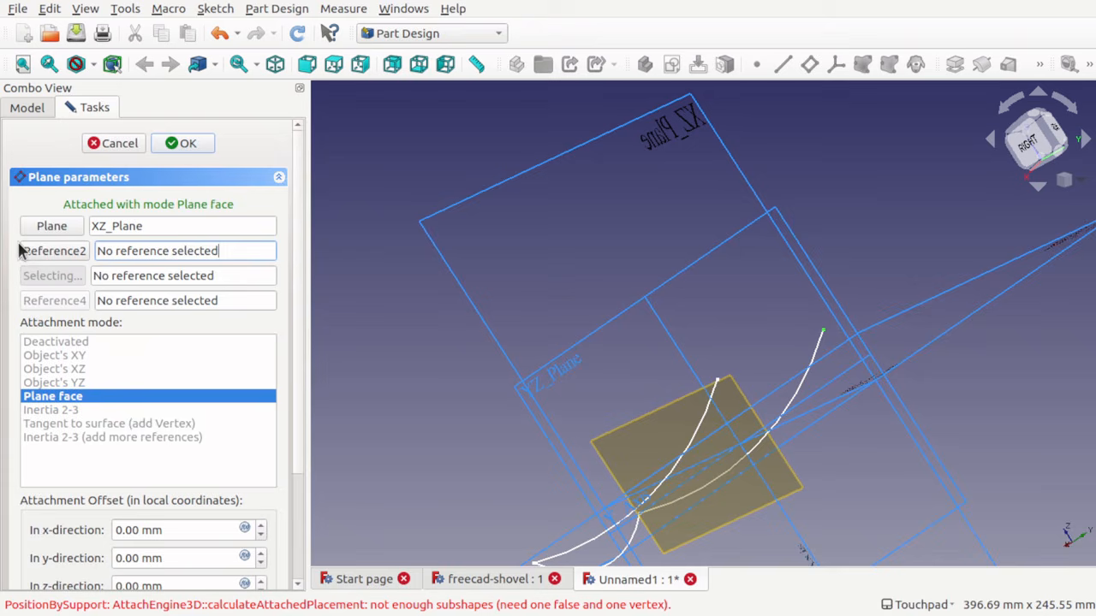
- Replace the second datum plane's reference with the upper end vertex of Sketch in Translate origin mode, and accept the attachment
left_click(61, 233)
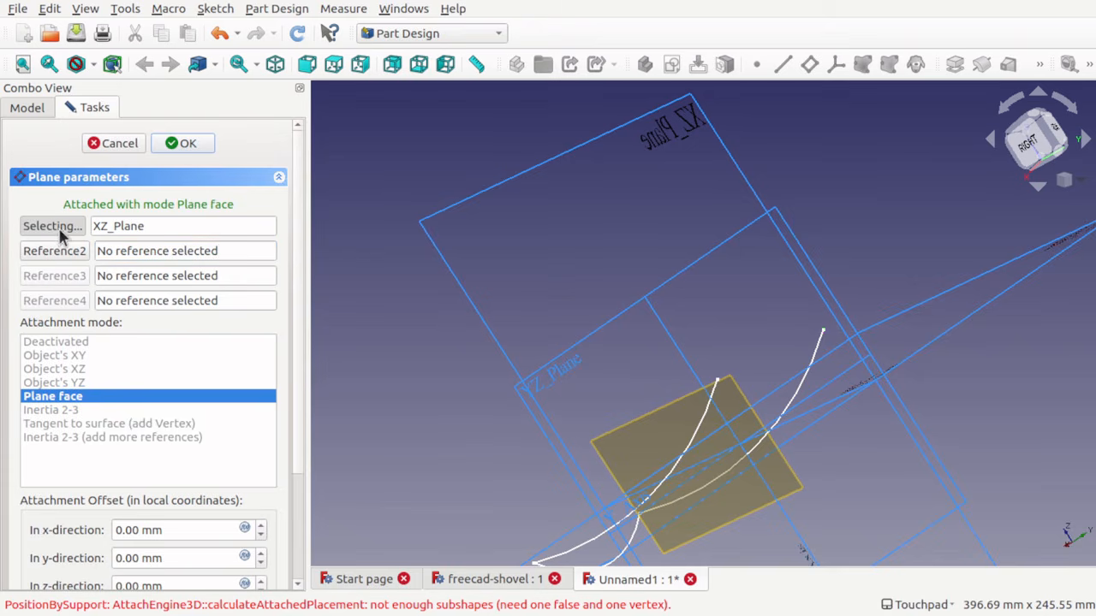
left_click(822, 331)
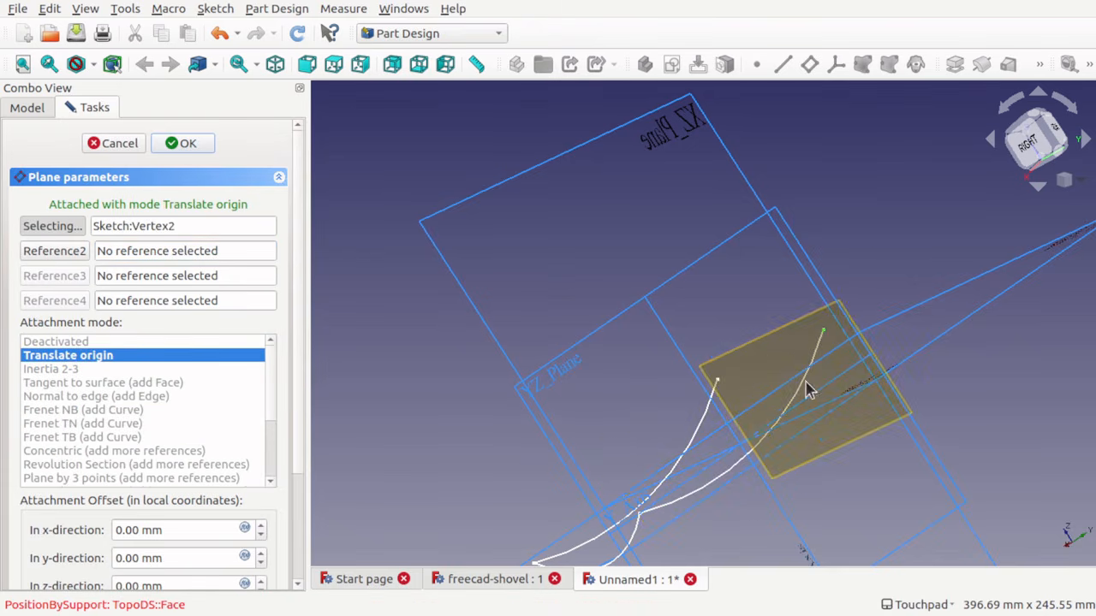
left_click_drag(640, 418, 774, 399, "alt")
left_click(180, 143)
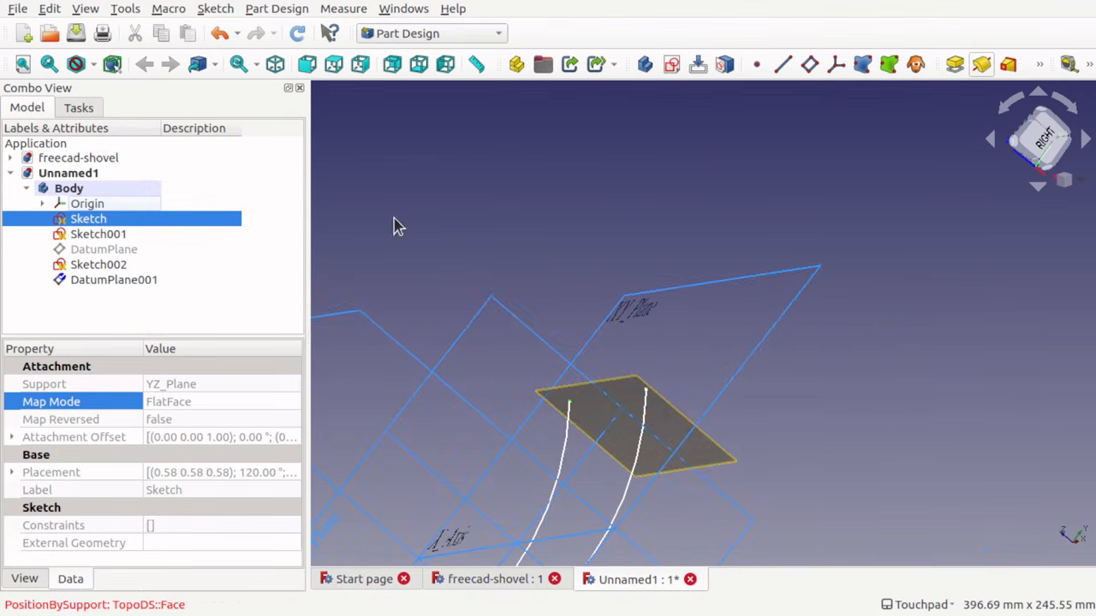
- Create a new sketch on the second datum plane at the upper ends of the arcs
scroll(582, 426, "up", 2)
scroll(582, 425, "up", 3)
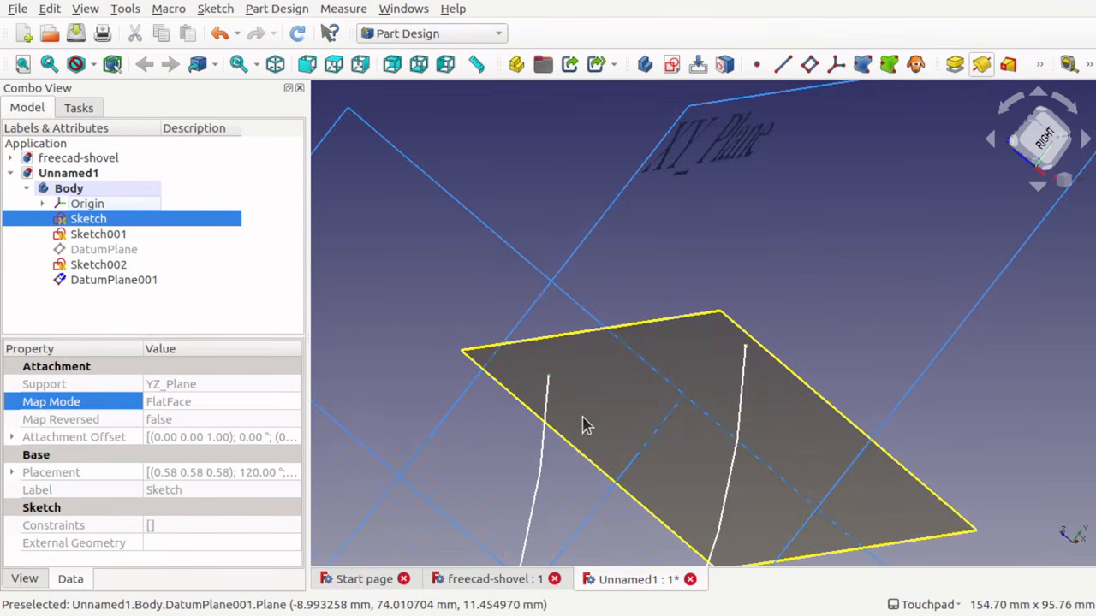
mouse_move(640, 386)
left_mouse_down("alt")
mouse_move(634, 358)
mouse_move(658, 362)
mouse_move(663, 340)
mouse_move(697, 345)
mouse_move(680, 370)
left_mouse_up("alt")
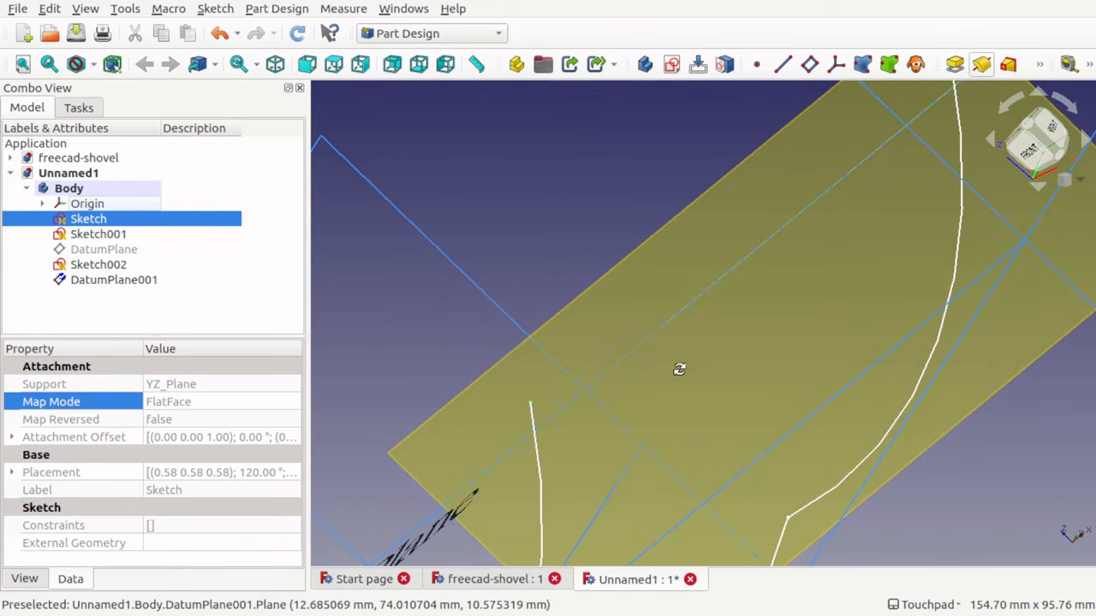
double_click(679, 370)
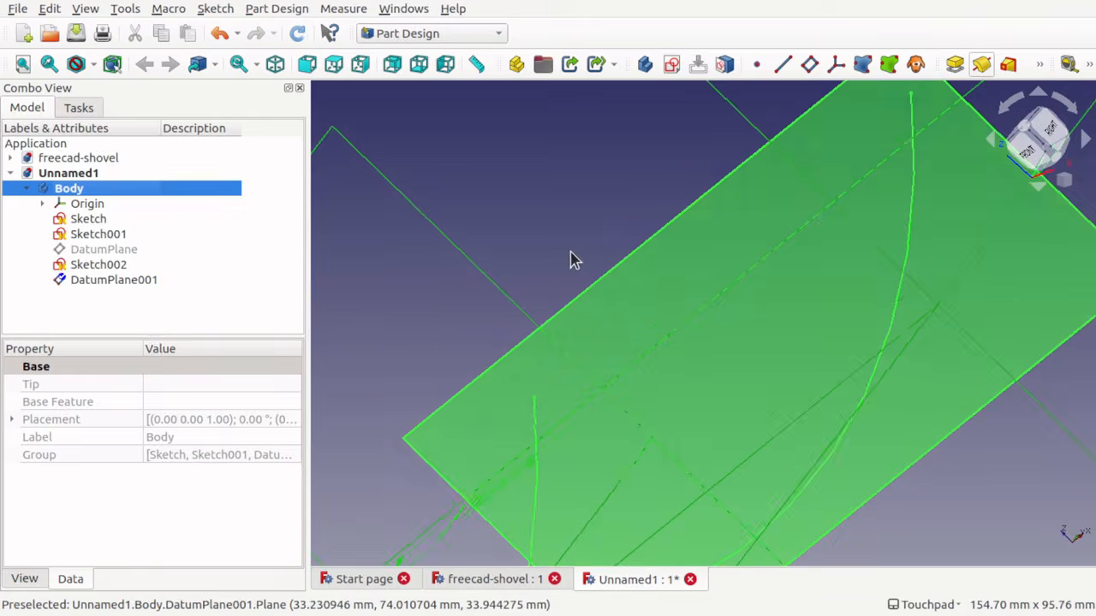
left_click(570, 260)
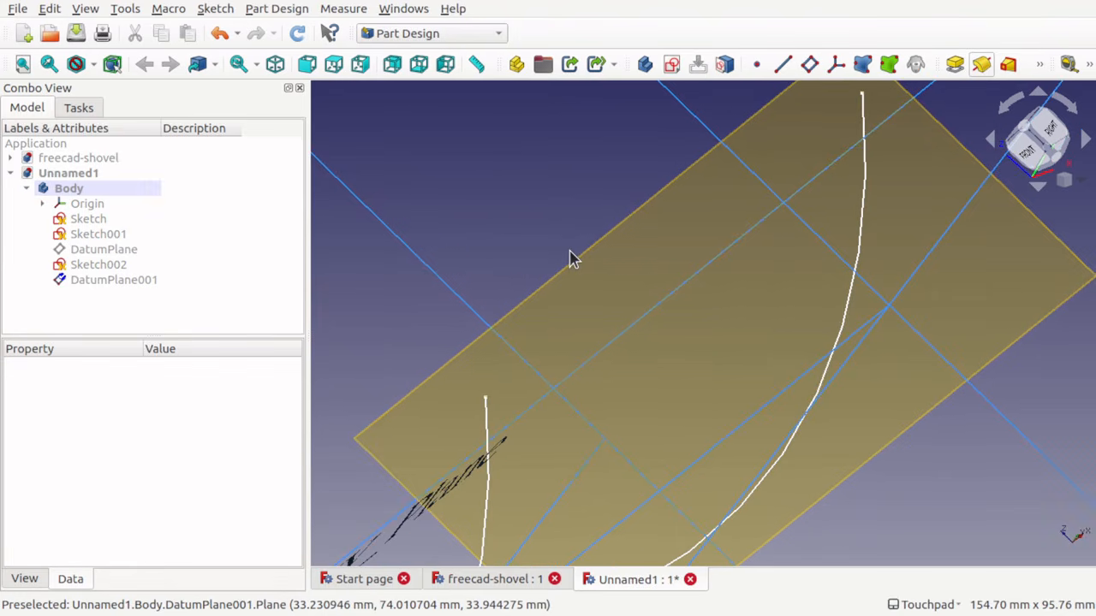
left_click(668, 320)
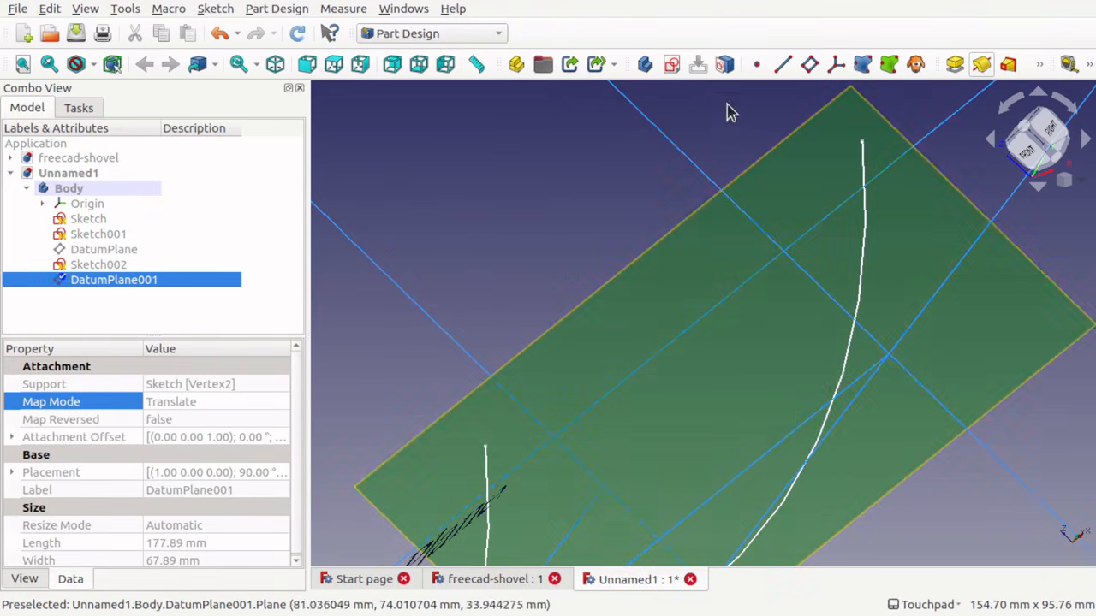
left_click(672, 65)
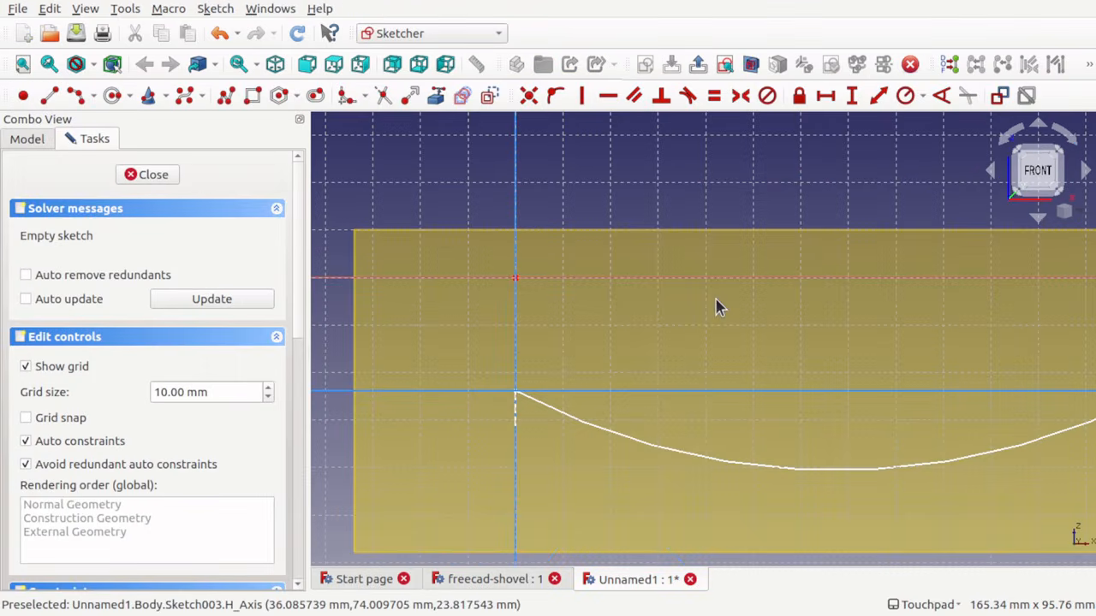
- Hide the body's origin while editing the new upper sketch
left_click(21, 141)
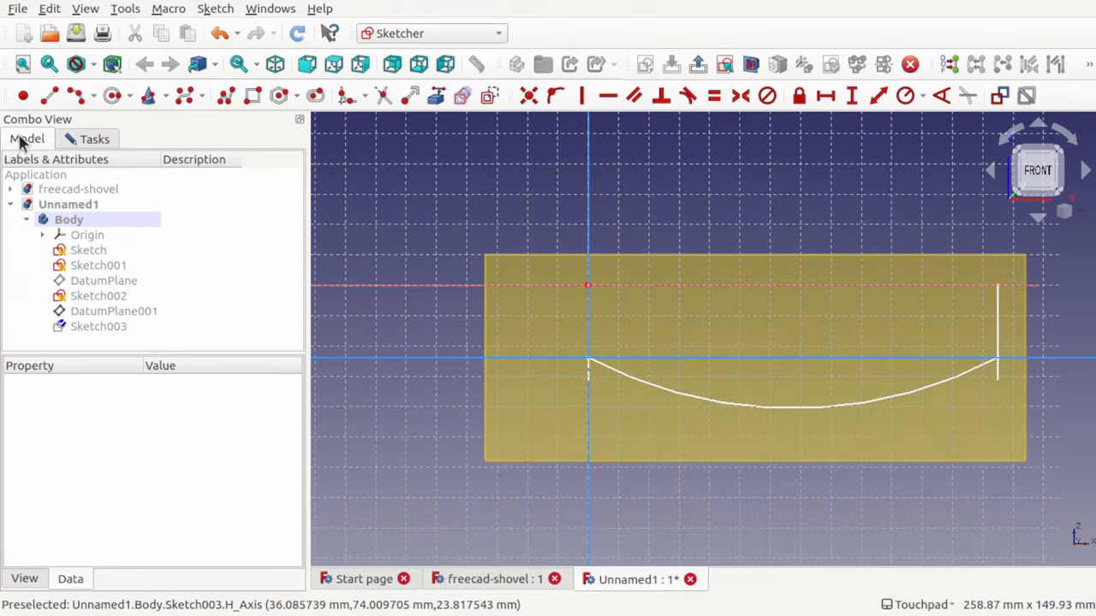
left_click(72, 237)
key("space")
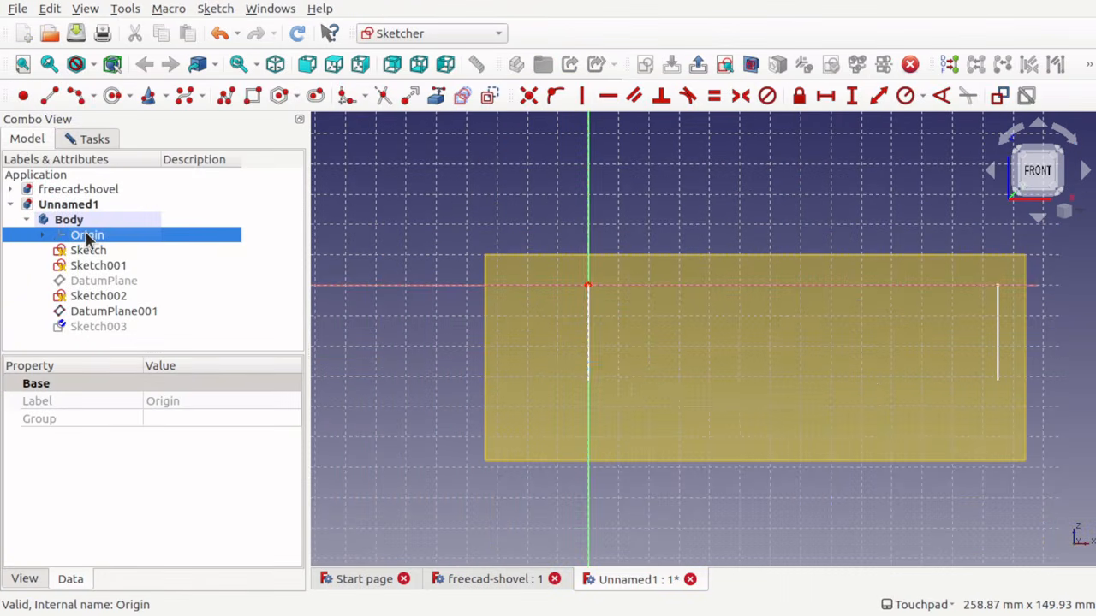
scroll(703, 313, "up", 3)
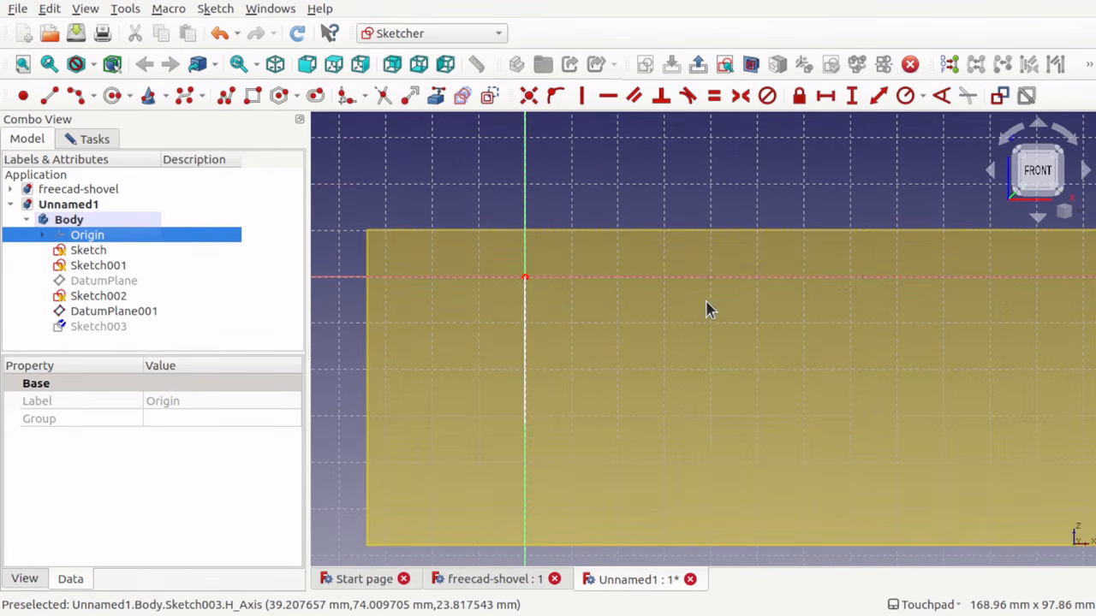
- Reference the upper end vertex of the second arc, Sketch001, as external geometry in the upper sketch
mouse_move(702, 309)
left_mouse_down("shift")
mouse_move(719, 343)
mouse_move(634, 347)
mouse_move(691, 360)
mouse_move(663, 357)
left_mouse_up("shift")
left_click(663, 359)
key("Left")
key("Left")
key("Left")
key("Left")
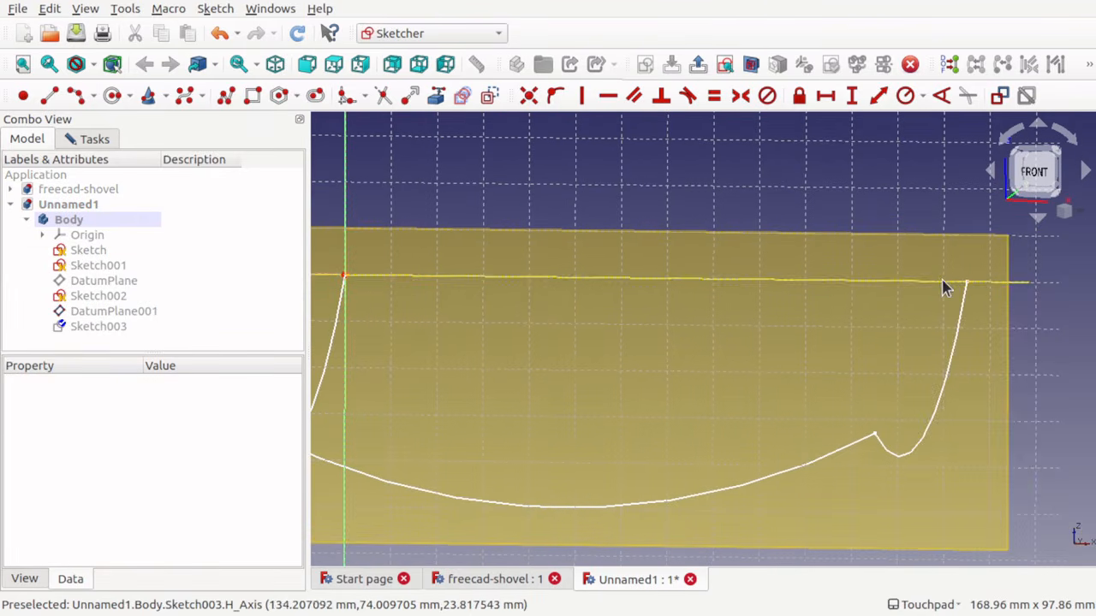
left_click(436, 95)
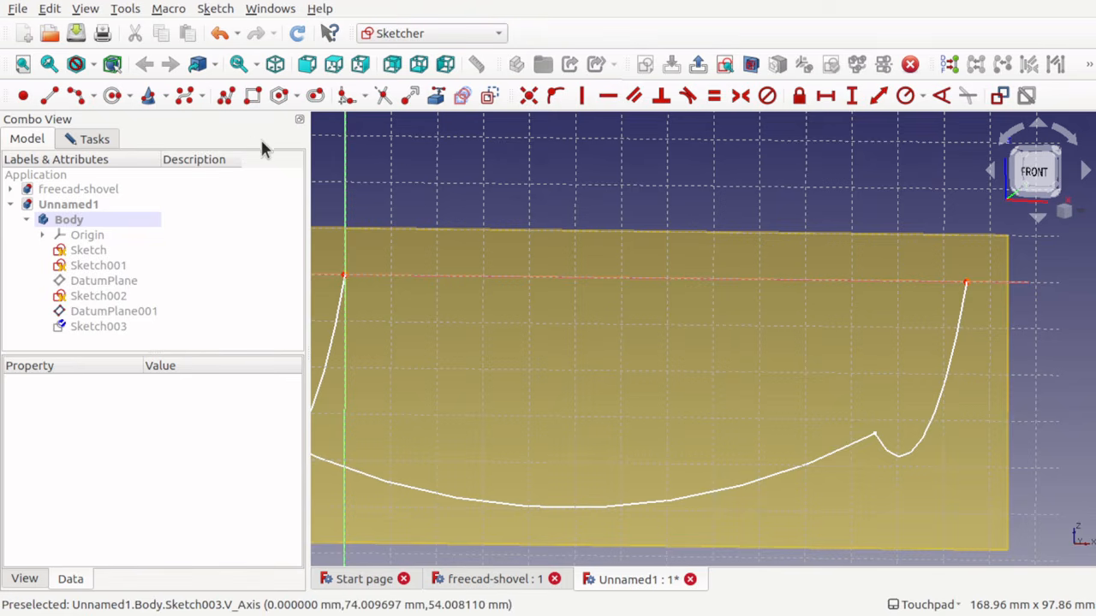
- Draw a seven-tooth zigzag polyline about 10 mm deep from the sketch origin to the referenced arc endpoint, with its peaks along the horizontal axis
left_click(226, 95)
left_click(344, 277)
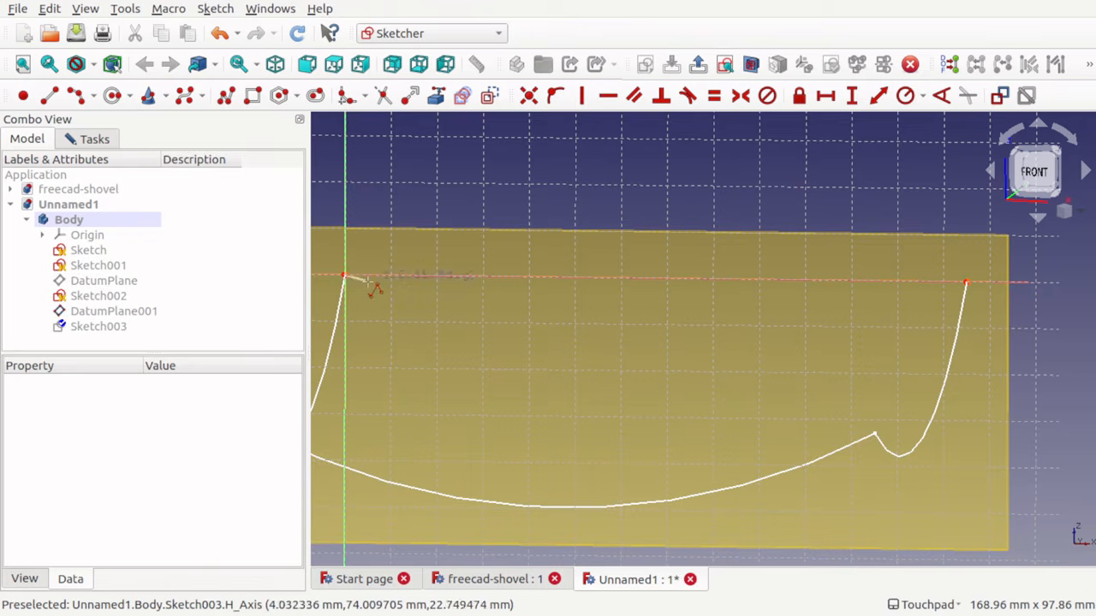
left_click(390, 323)
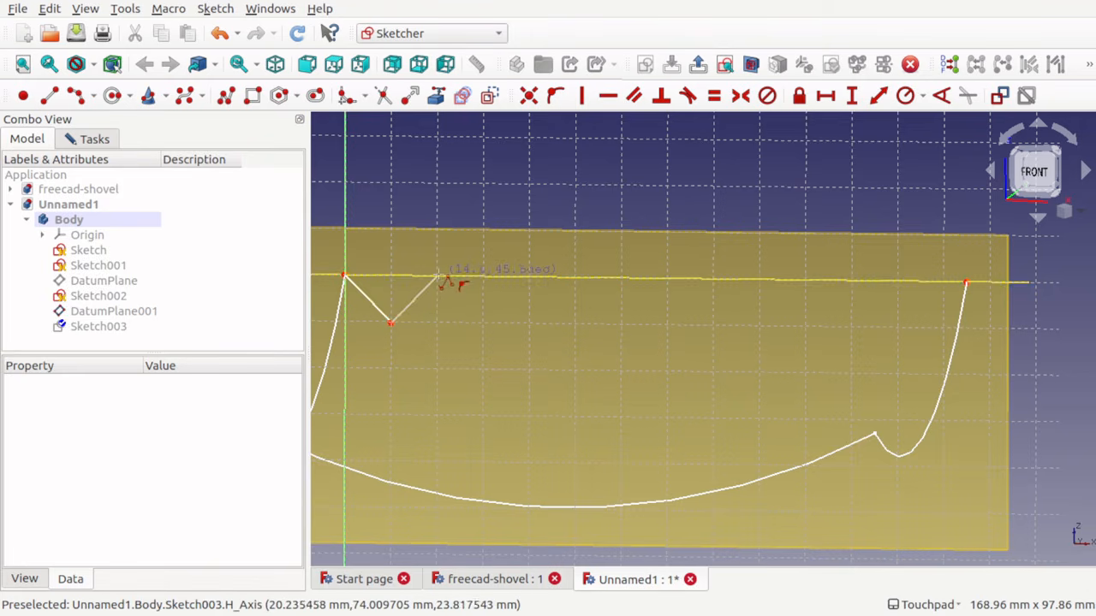
left_click(436, 278)
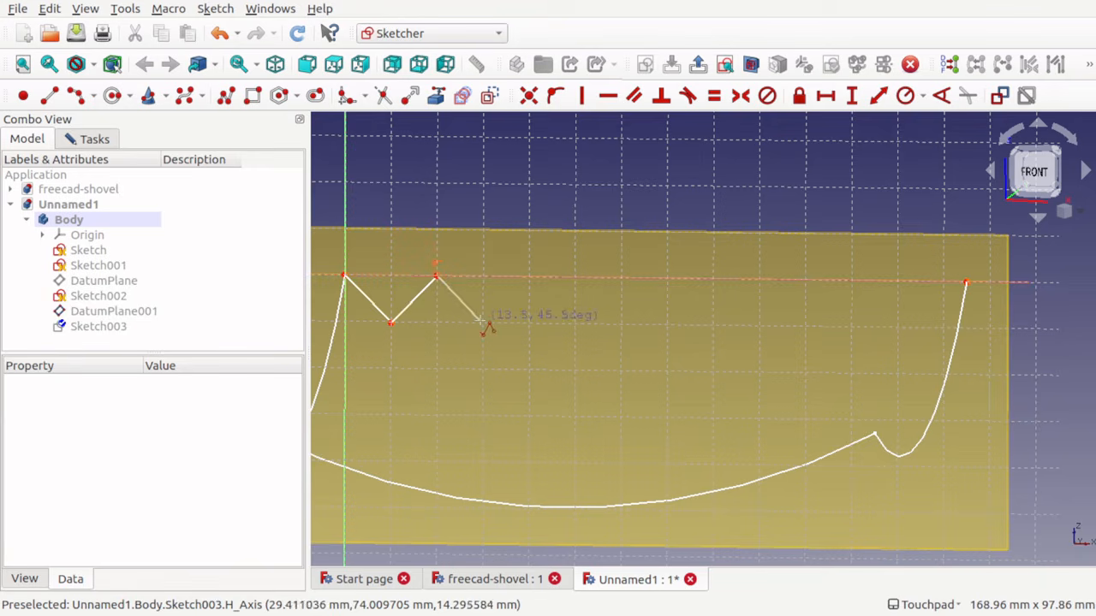
left_click(483, 323)
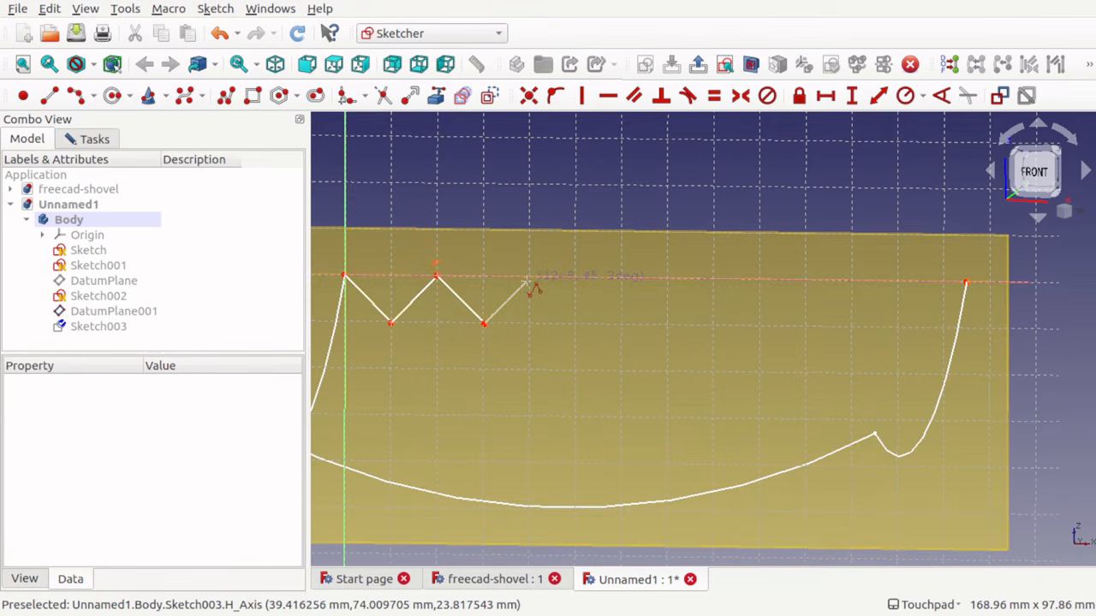
left_click(528, 278)
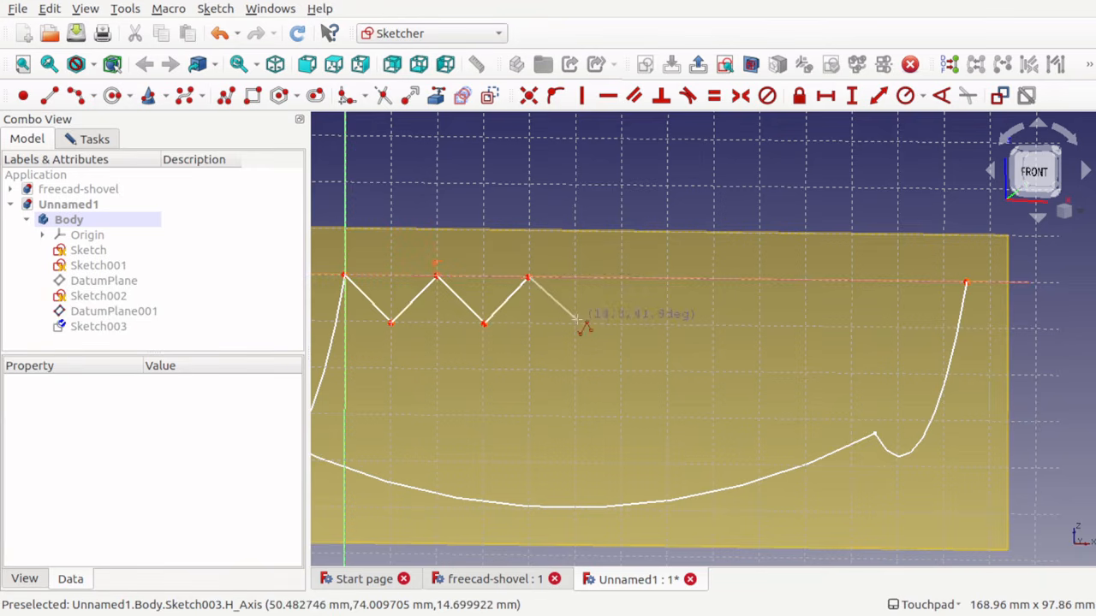
left_click(576, 323)
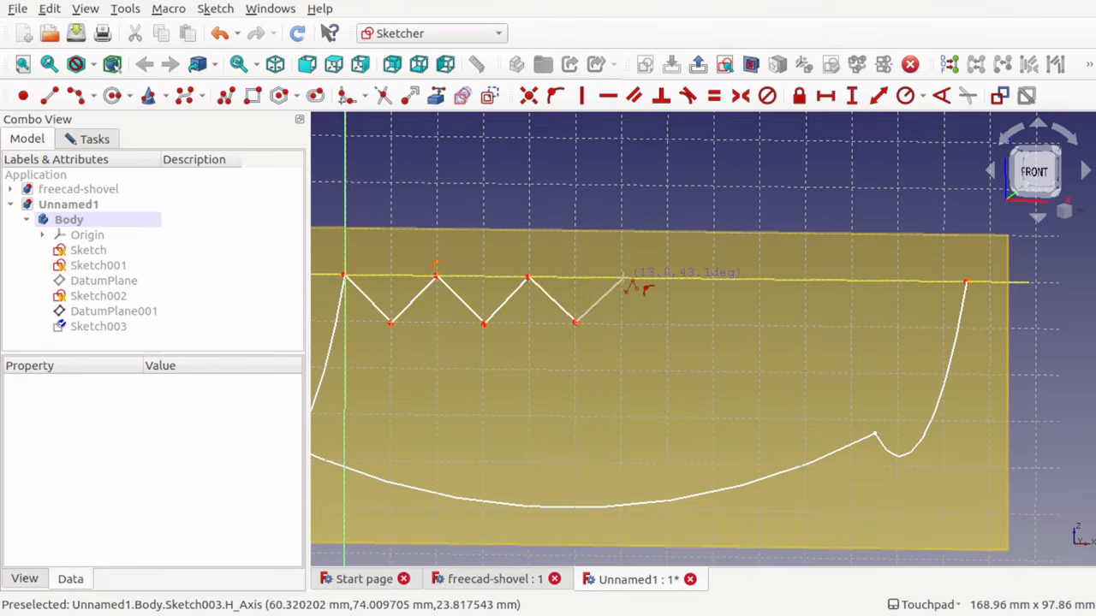
left_click(622, 279)
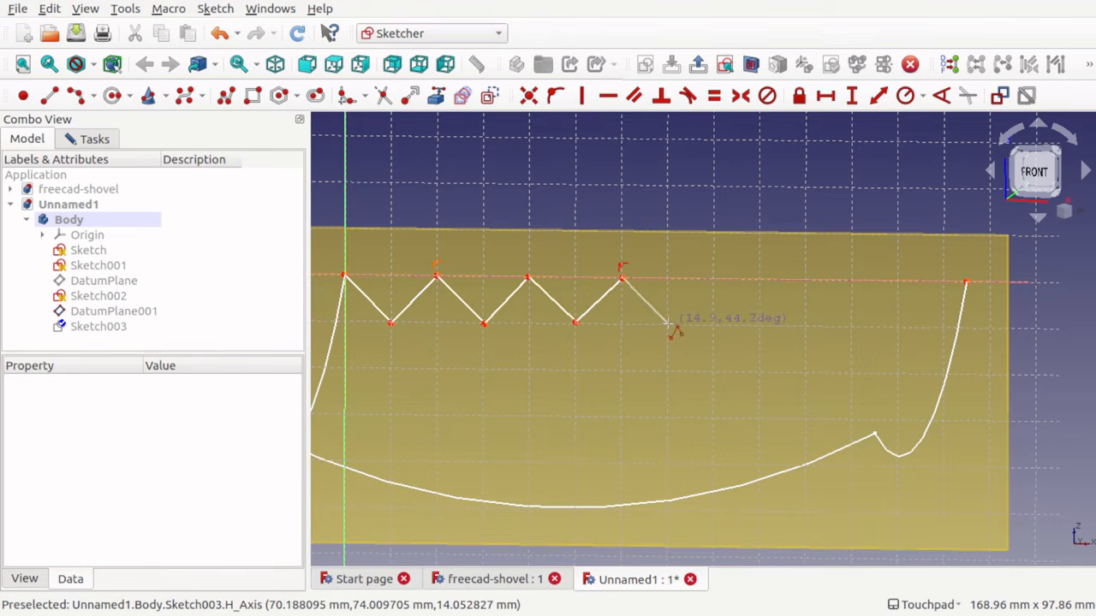
left_click(667, 324)
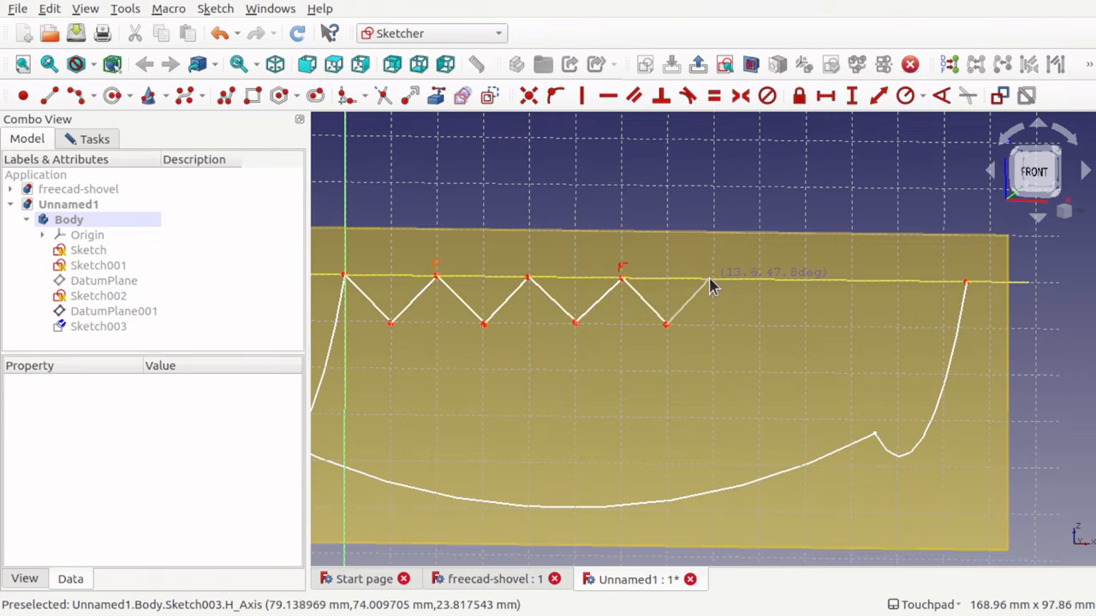
left_click(708, 279)
left_click(758, 325)
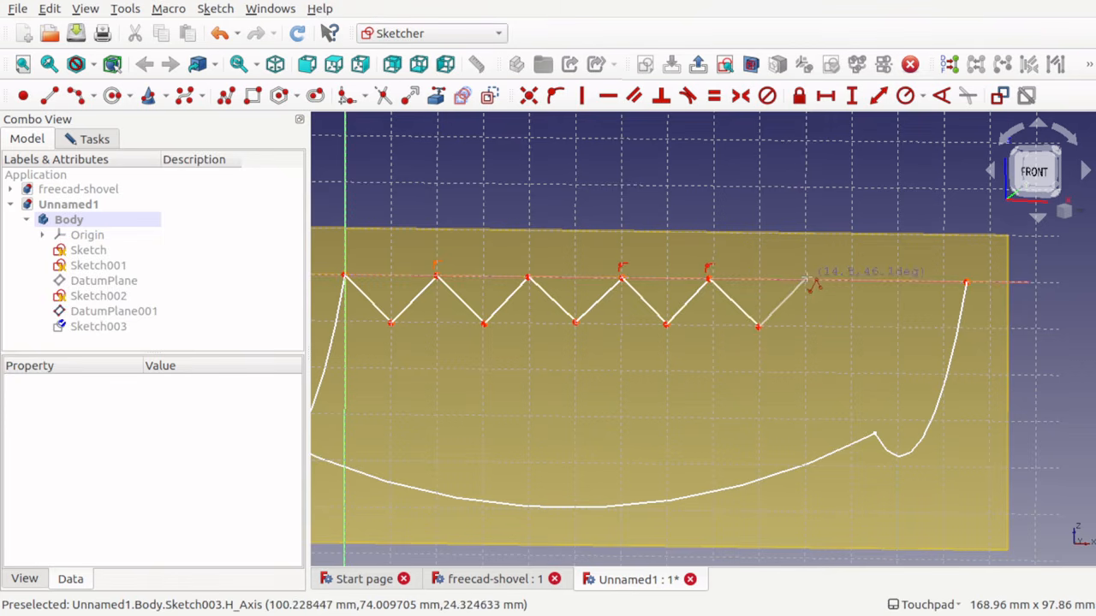
left_click(806, 279)
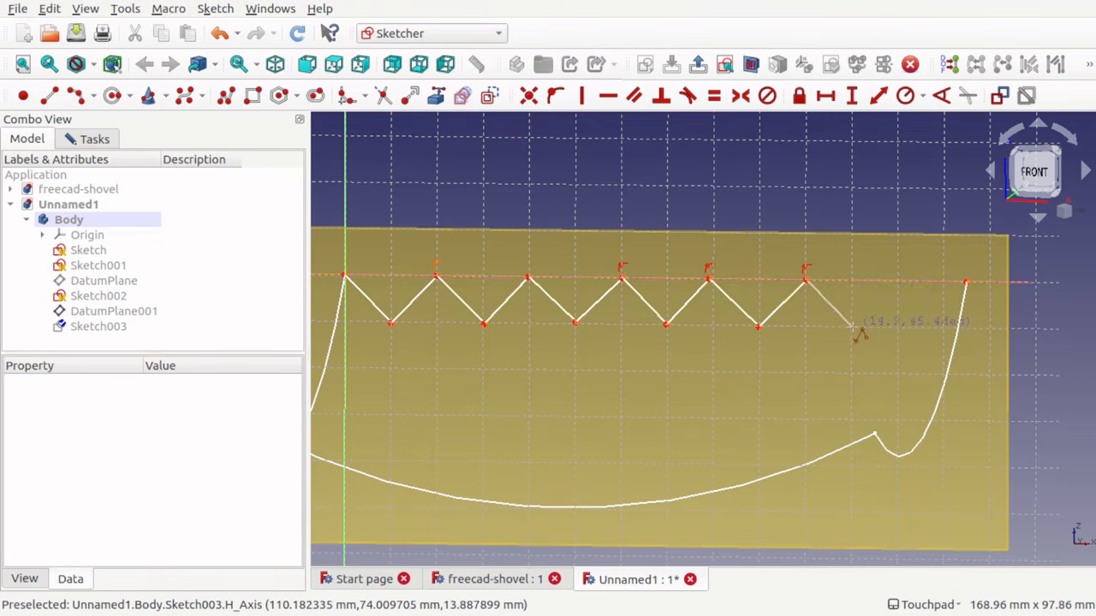
left_click(852, 326)
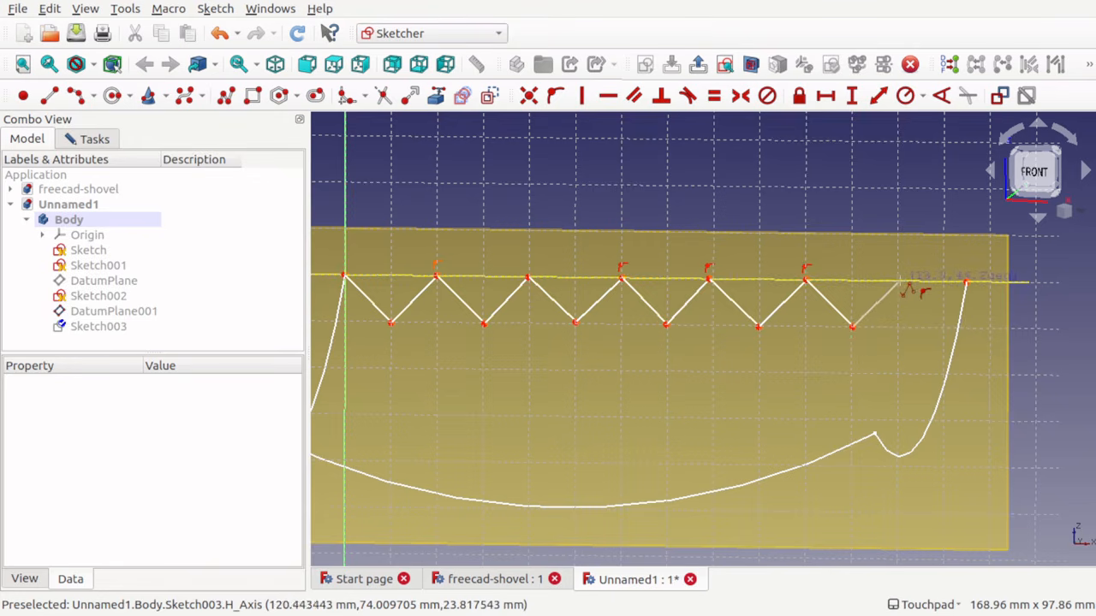
left_click(896, 282)
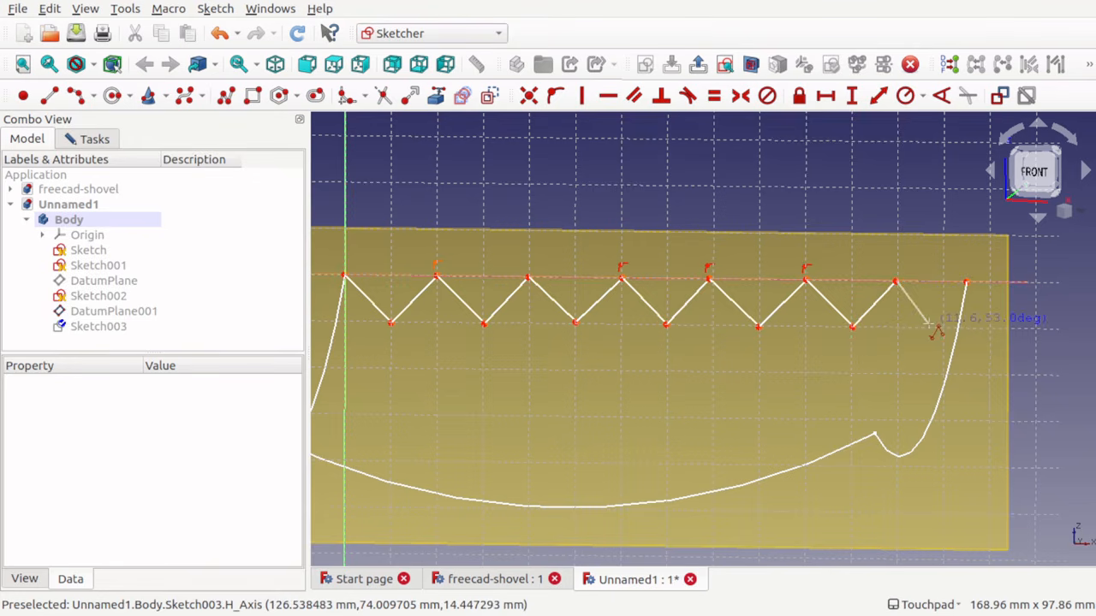
left_click(927, 326)
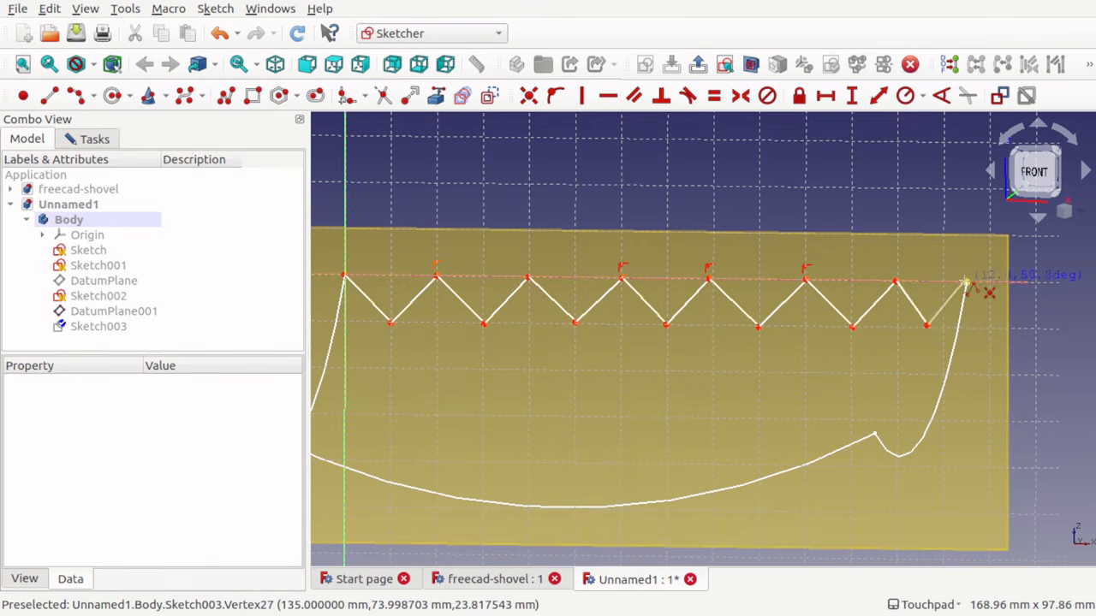
left_click(965, 285)
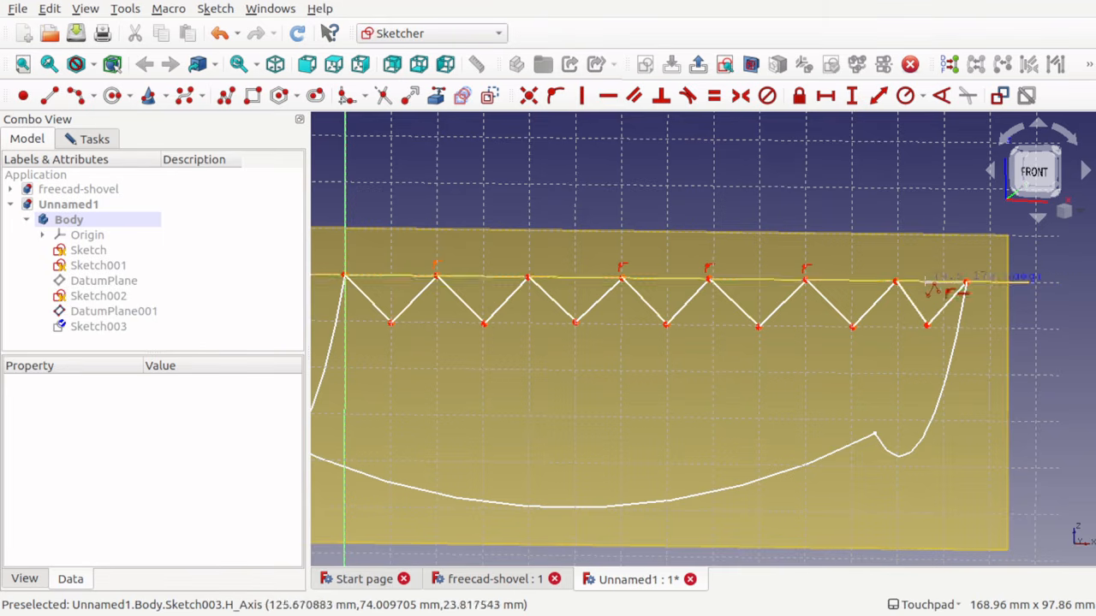
key("Escape")
key("Escape")
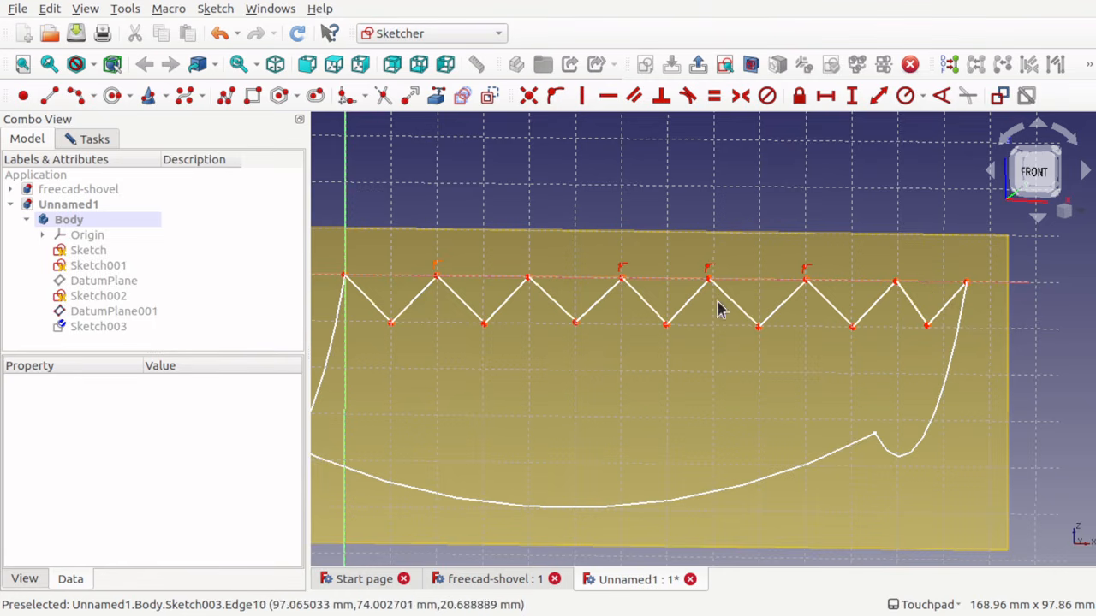
- Close the zigzag sketch and switch to the Part workbench
scroll(580, 360, "down", 3)
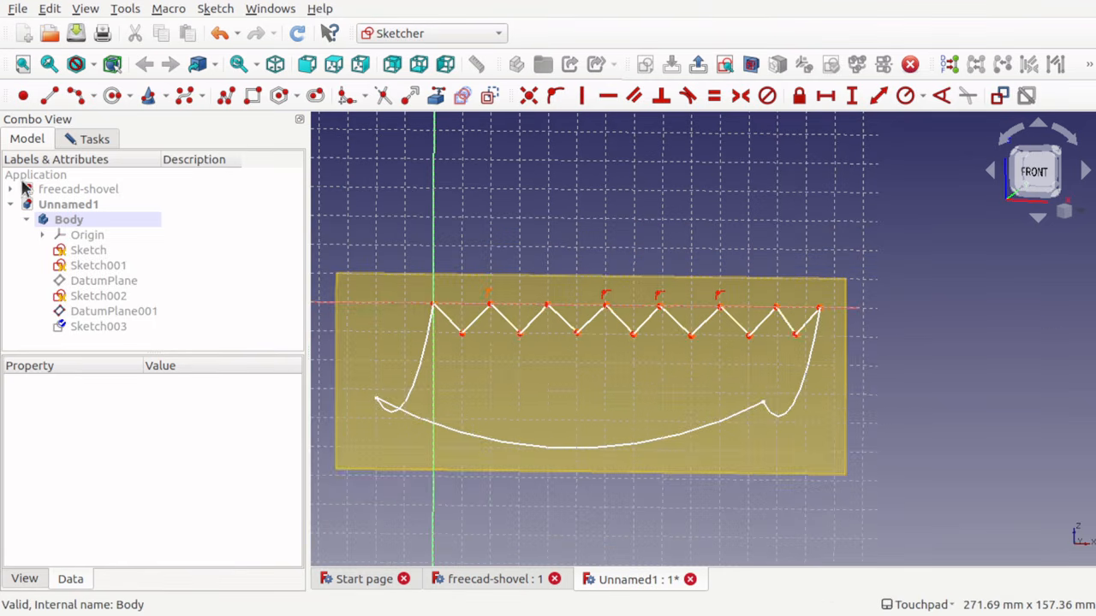
left_click(91, 140)
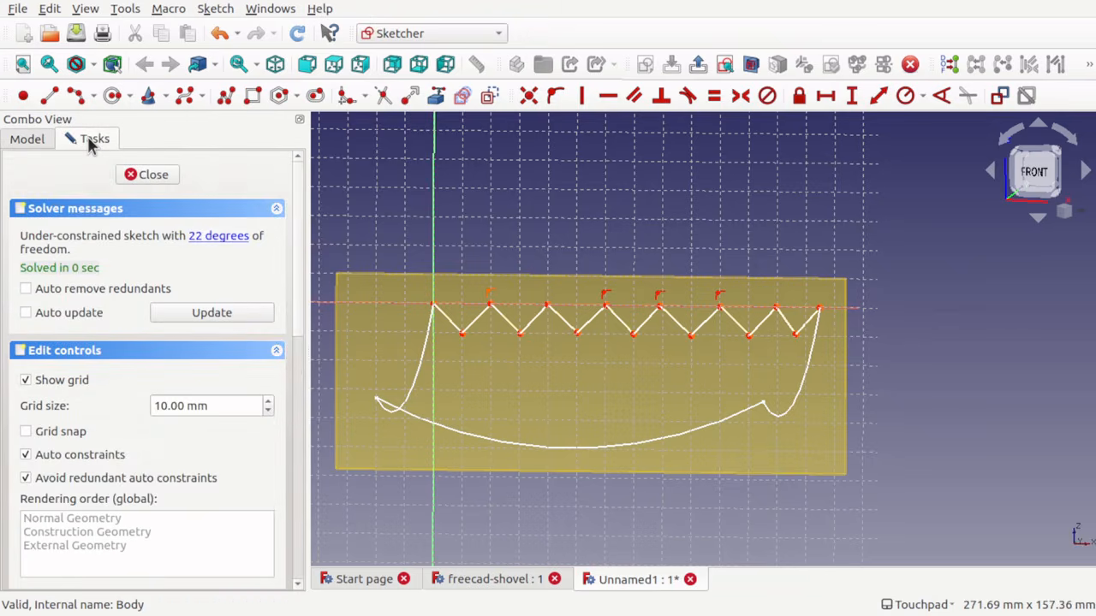
left_click(162, 177)
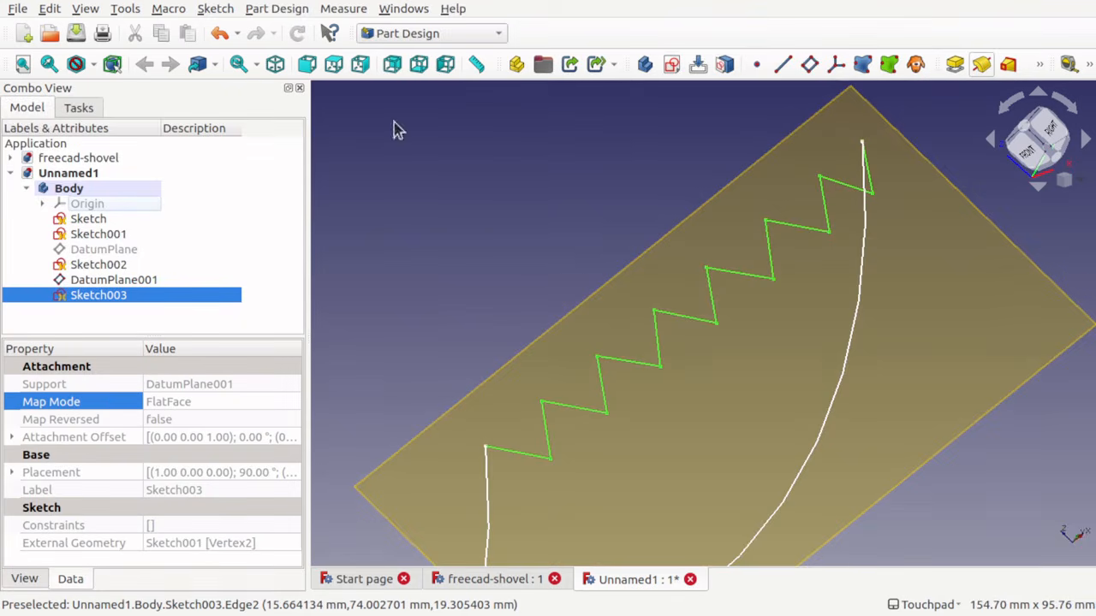
scroll(494, 306, "down", 5)
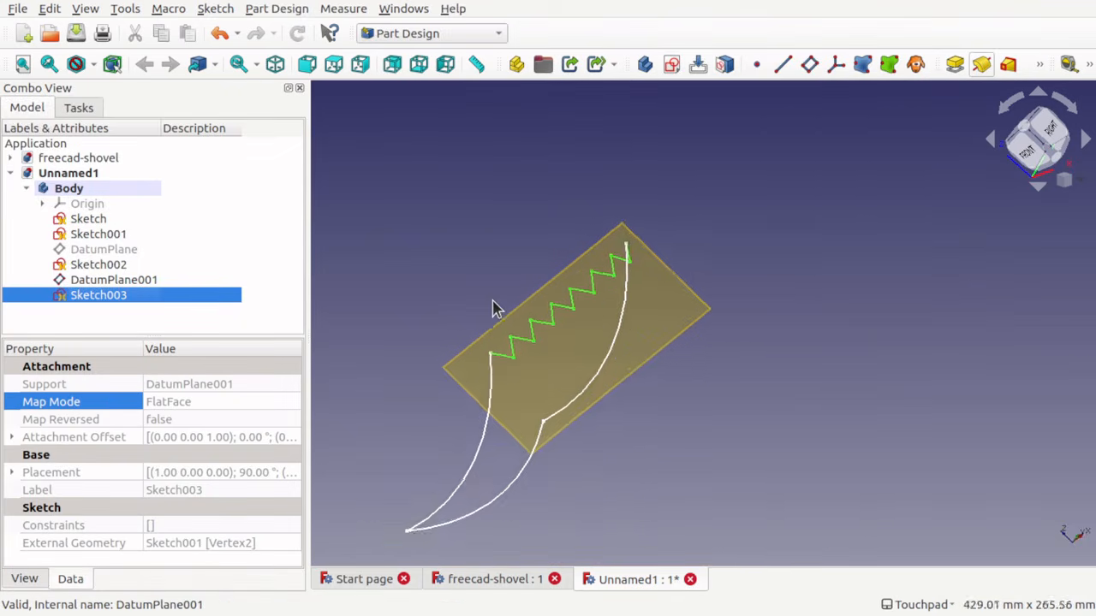
scroll(494, 306, "up", 1)
left_click(687, 410)
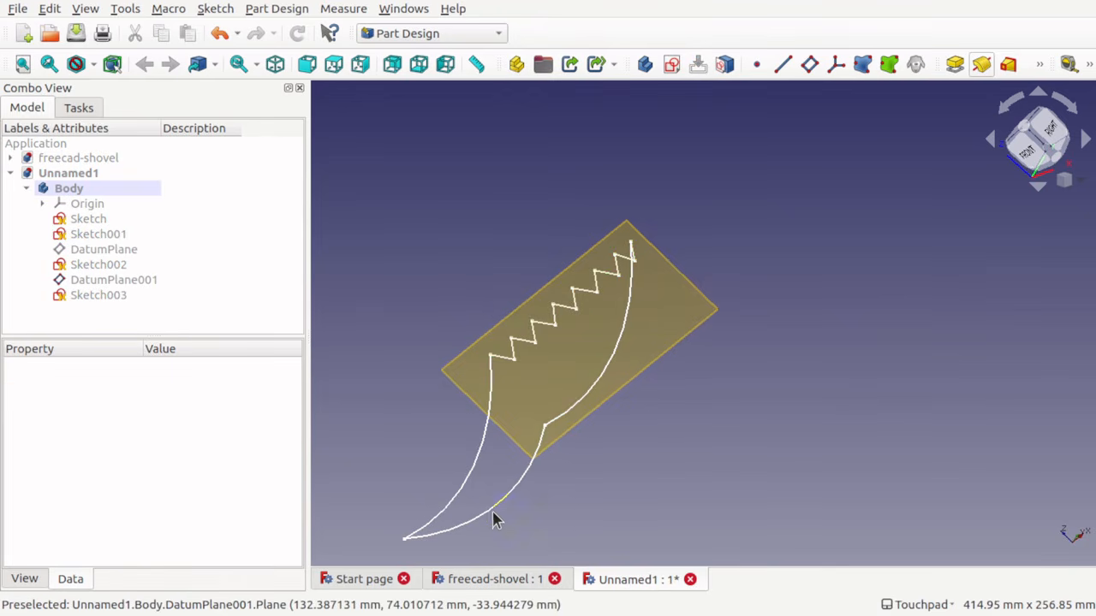
left_click(396, 38)
left_click(403, 293)
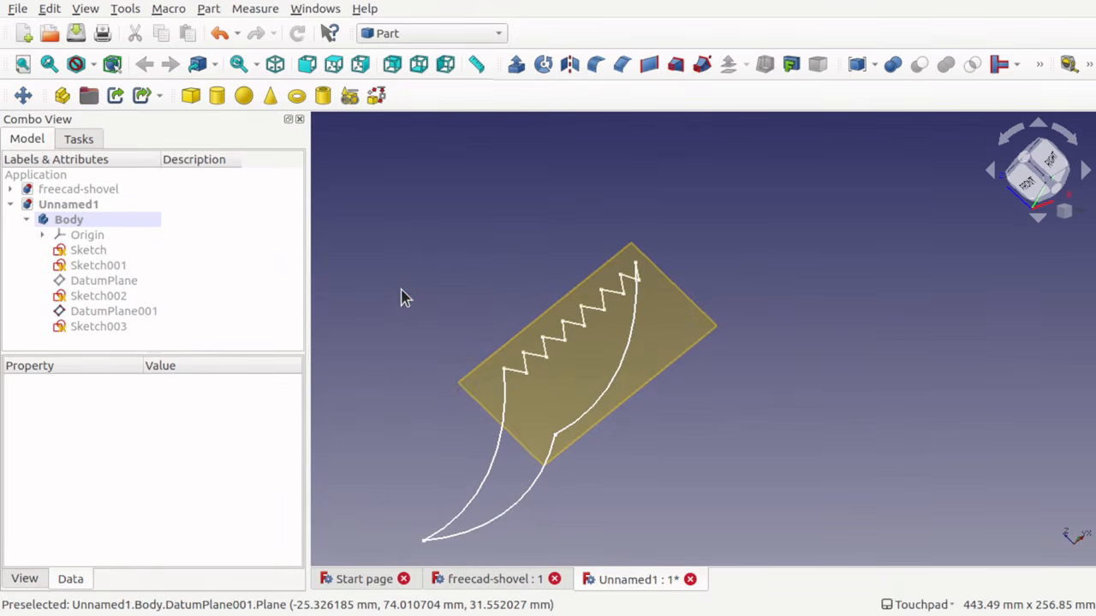
- Try to create a ruled surface between the lower curve Sketch002 and the zigzag Sketch003
left_click(498, 524)
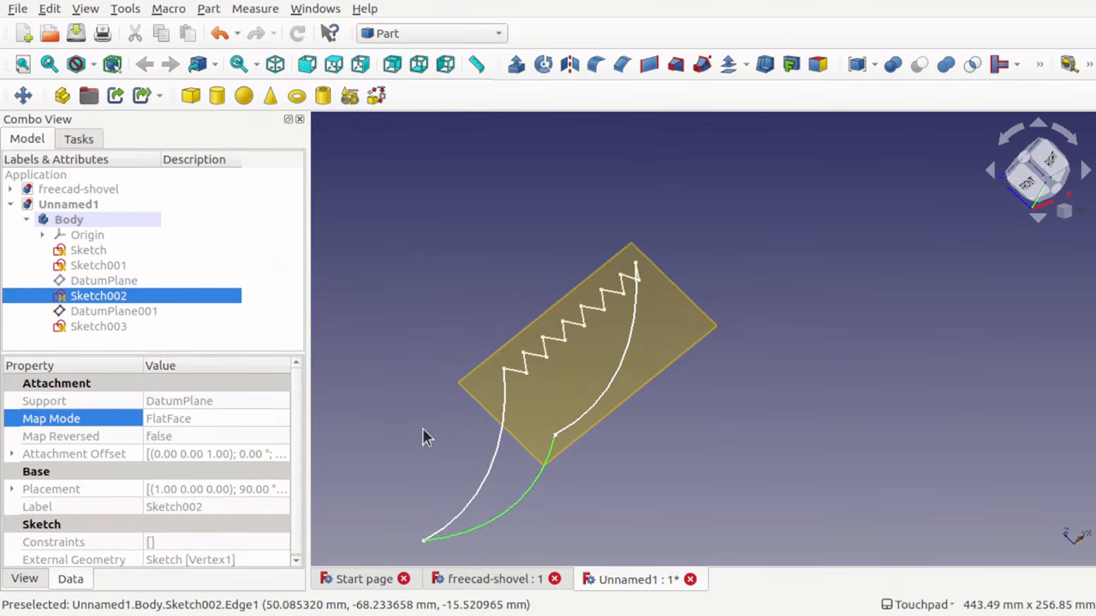
left_click(97, 329, "ctrl")
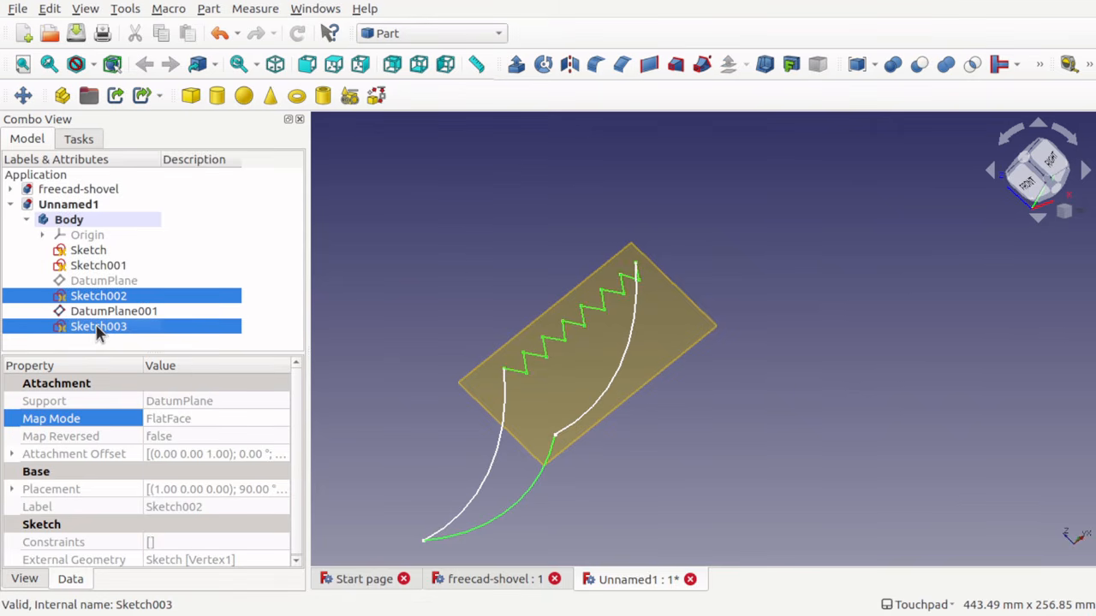
left_click(648, 66)
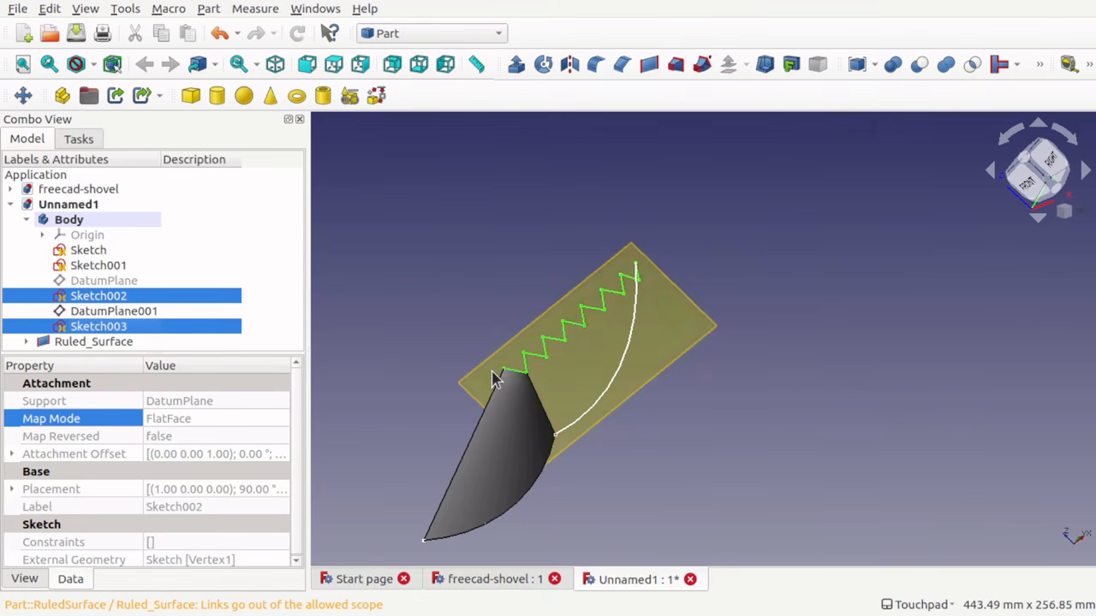
mouse_move(494, 379)
left_mouse_down("alt")
mouse_move(604, 348)
mouse_move(631, 385)
mouse_move(603, 398)
mouse_move(570, 330)
mouse_move(506, 379)
left_mouse_up("alt")
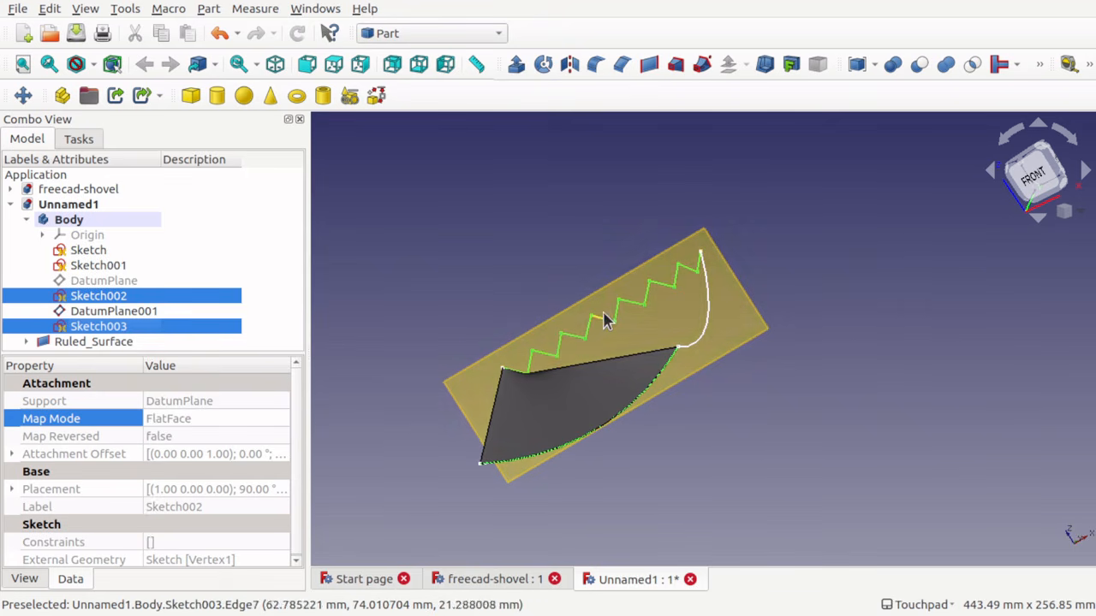
- Hide the upper datum plane and delete the ruled surface made from the lower curve and the zigzag
left_click(129, 314)
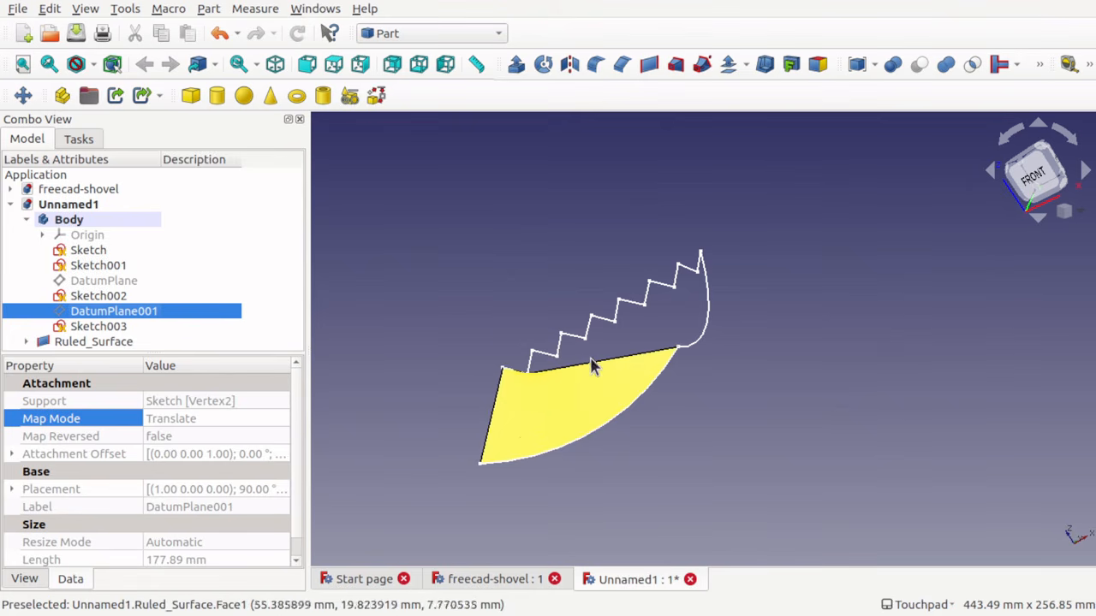
left_click_drag(602, 361, 522, 367, "alt")
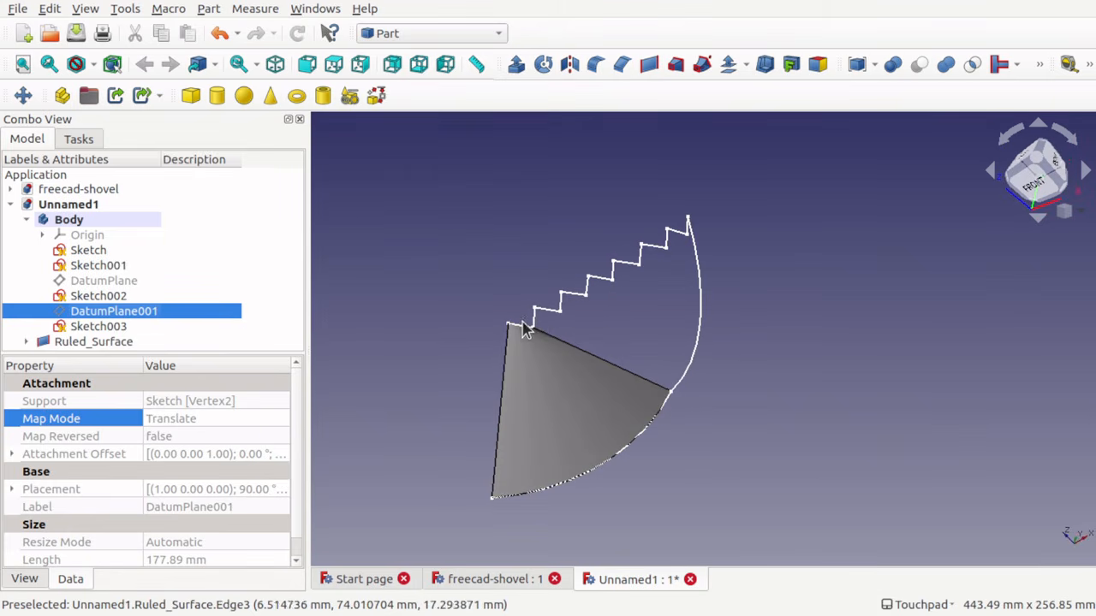
left_click(94, 342)
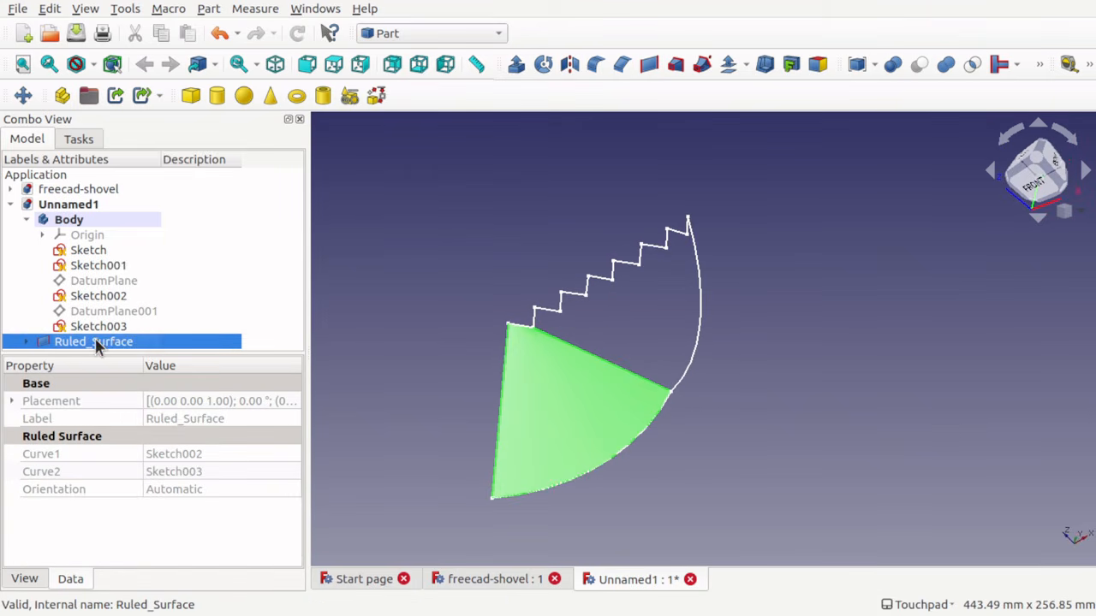
key("Delete")
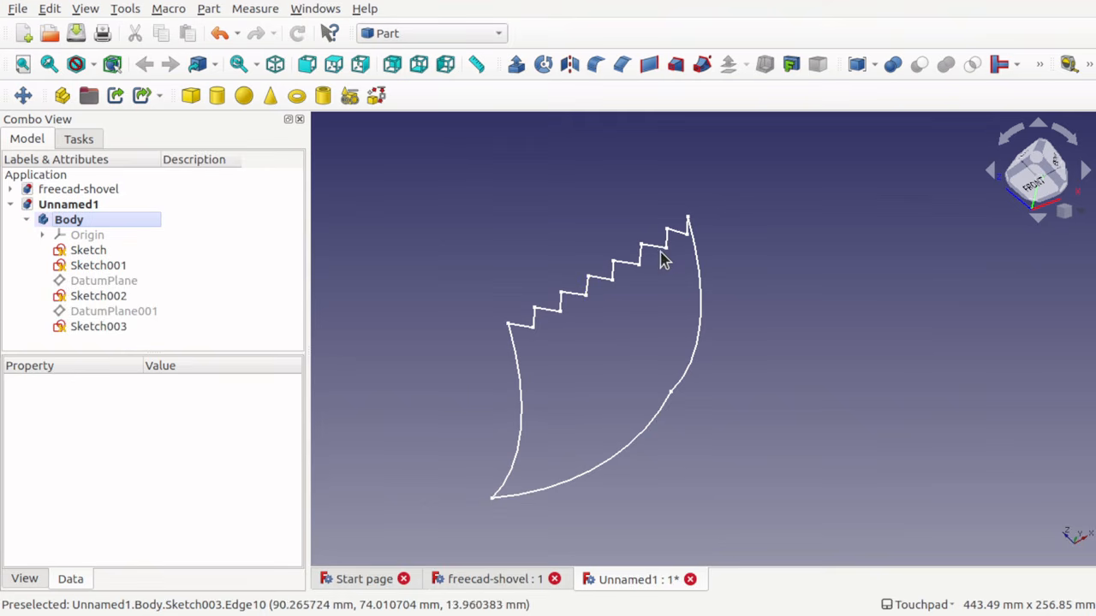
- Create a ruled surface between the two arc sketches, Sketch001 and Sketch, and switch to the Curves workbench
left_click(701, 331)
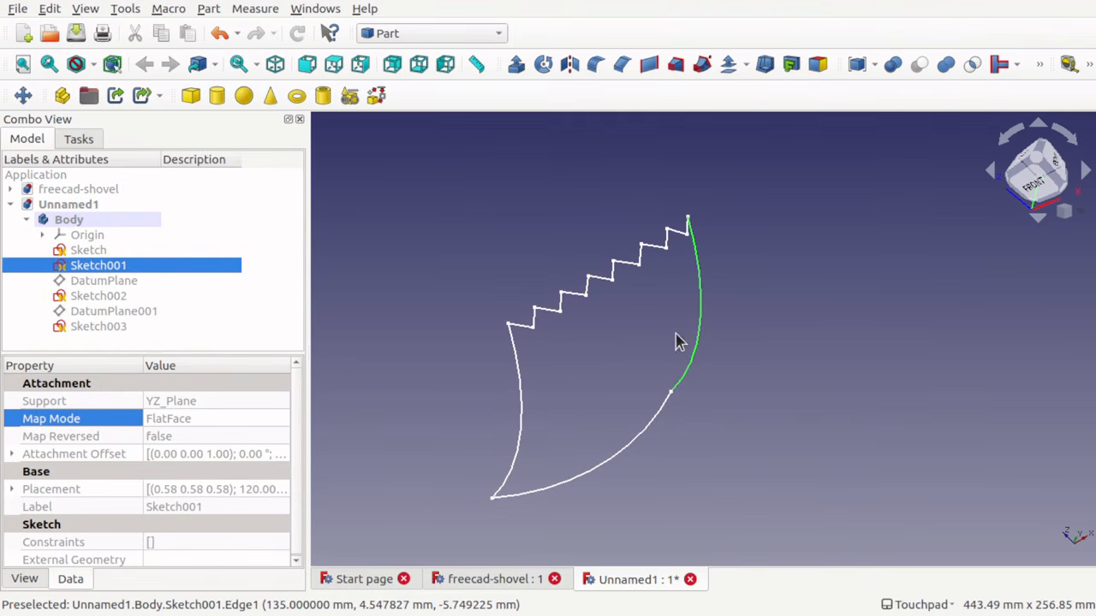
left_click(524, 427, "ctrl")
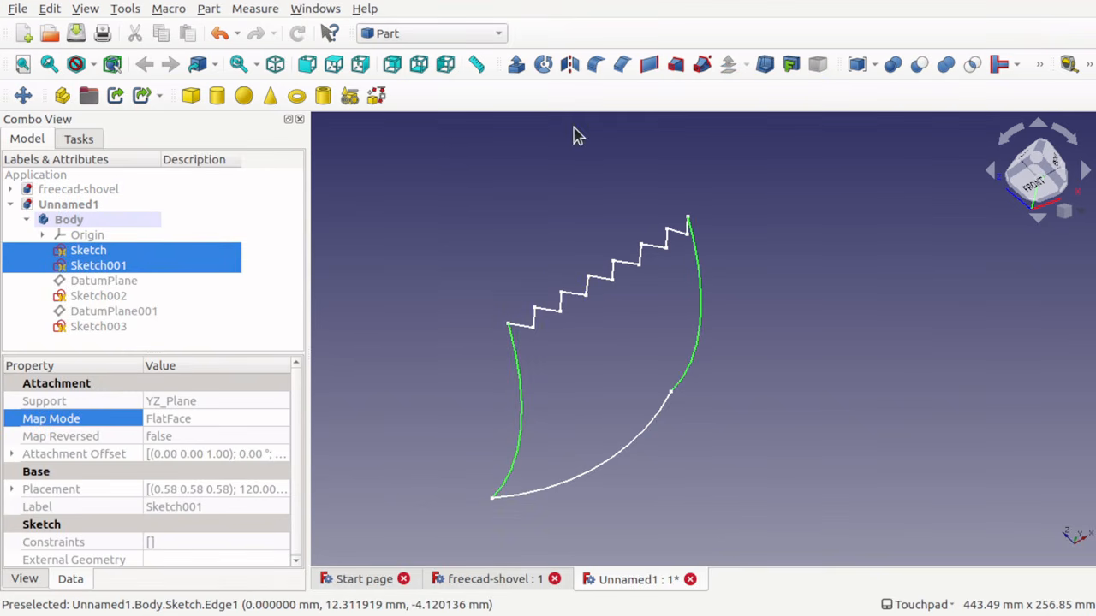
left_click(648, 66)
left_click(385, 34)
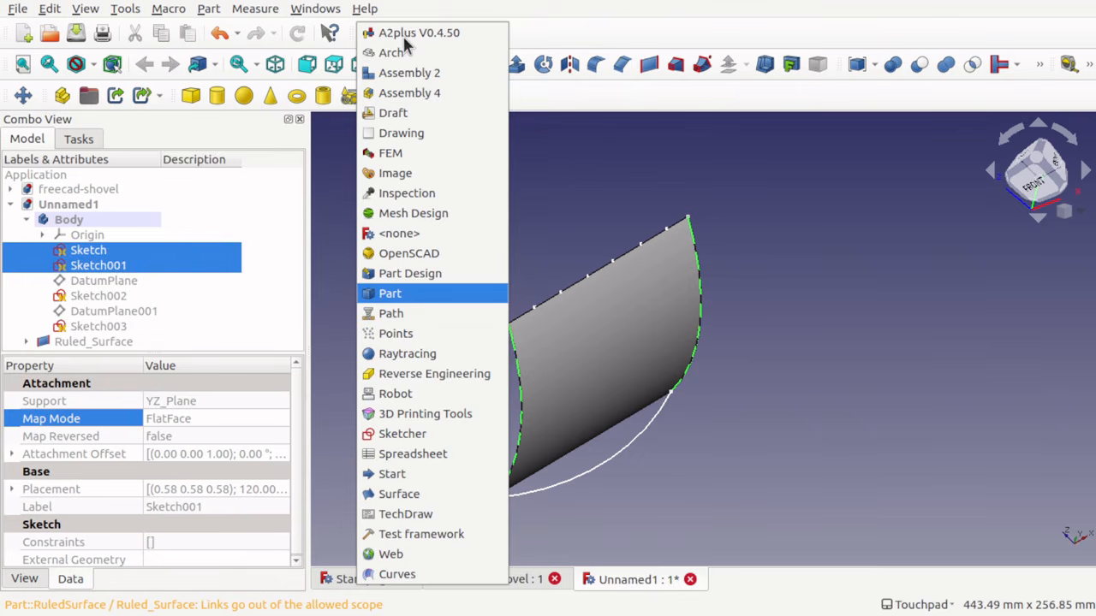
left_click(425, 579)
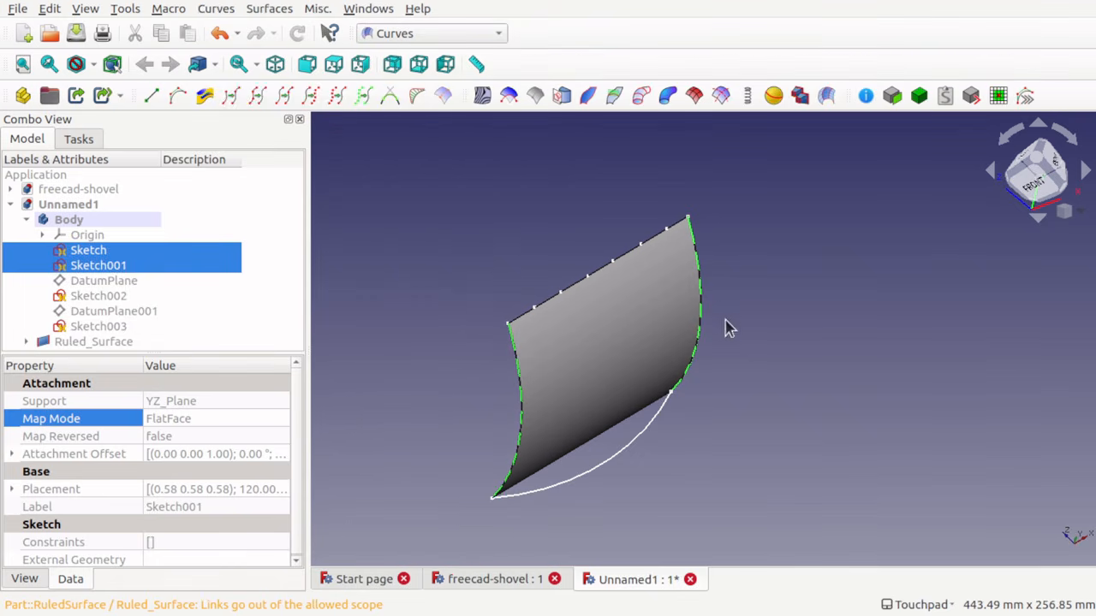
- Hide the ruled surface and join the edges of the zigzag Sketch003 into a single curve
left_click(440, 340)
left_click(81, 342)
key("space")
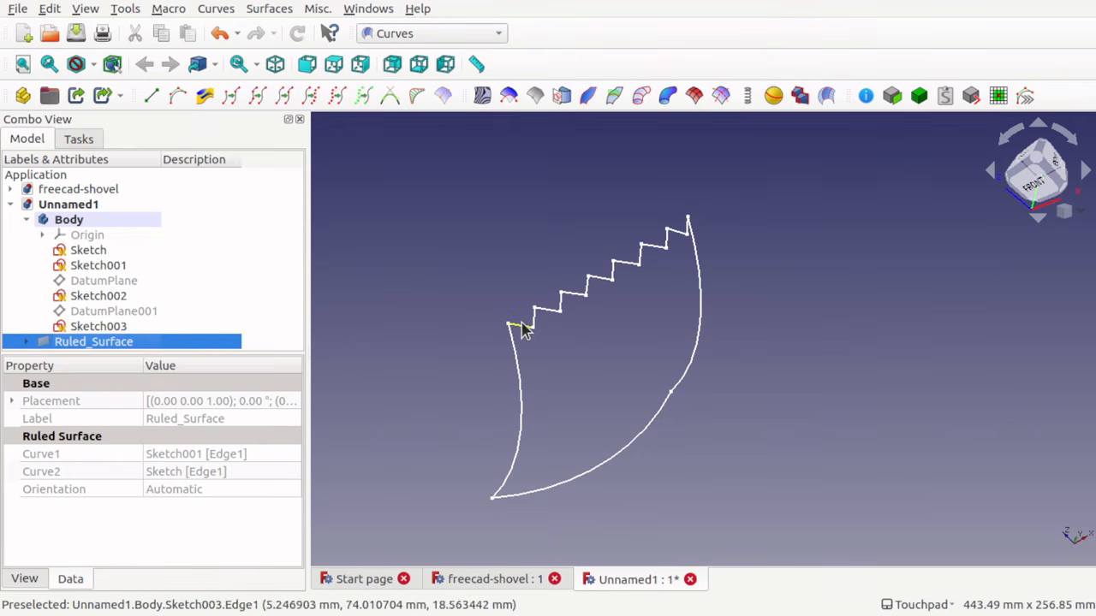
left_click(97, 328)
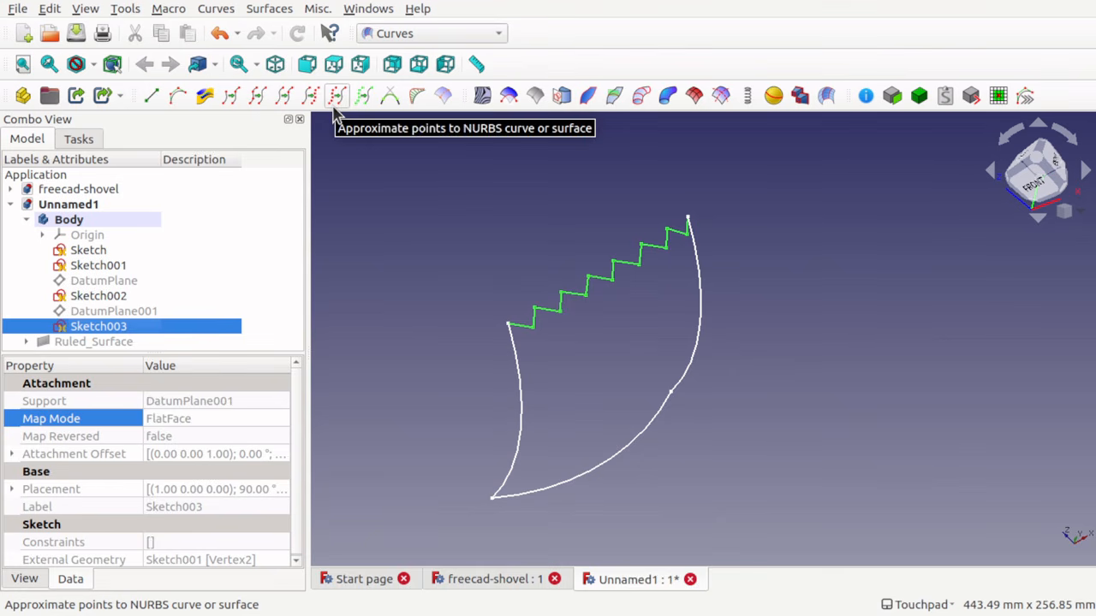
left_click(258, 98)
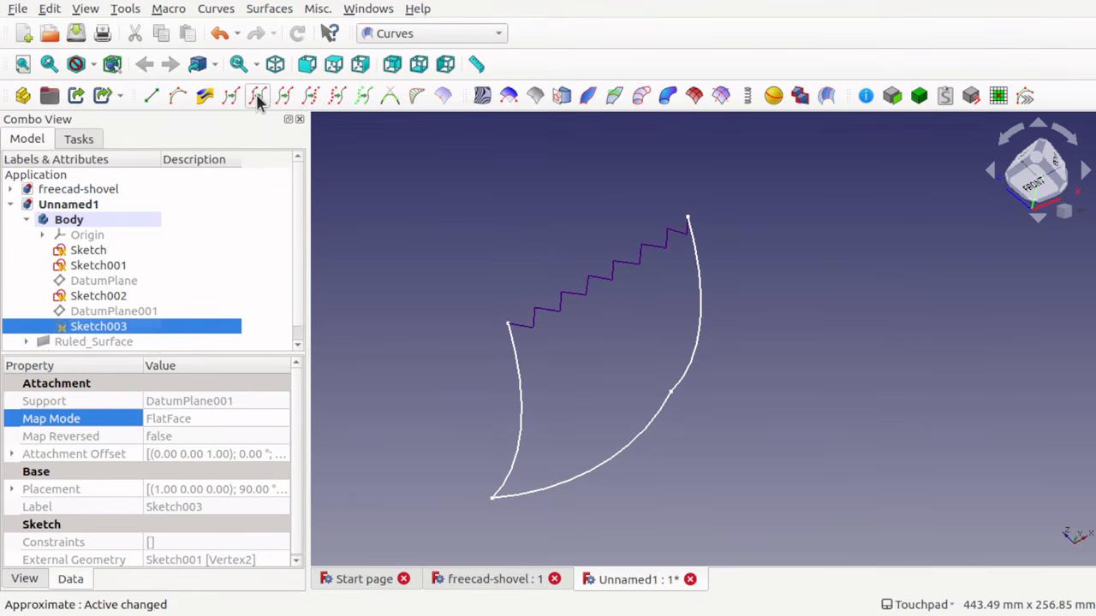
left_click(599, 282)
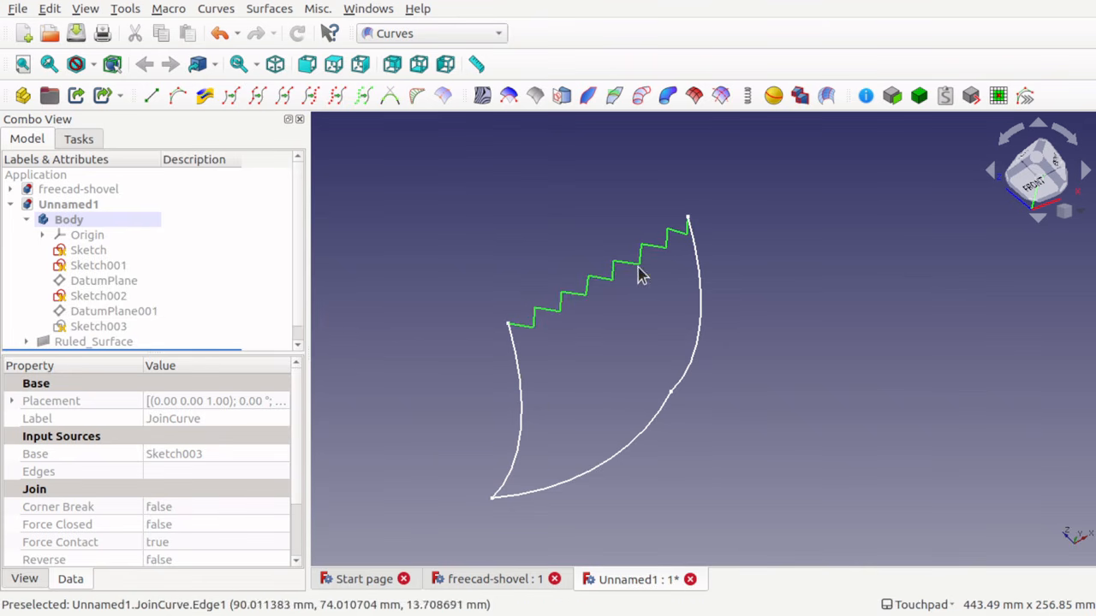
left_click(526, 296)
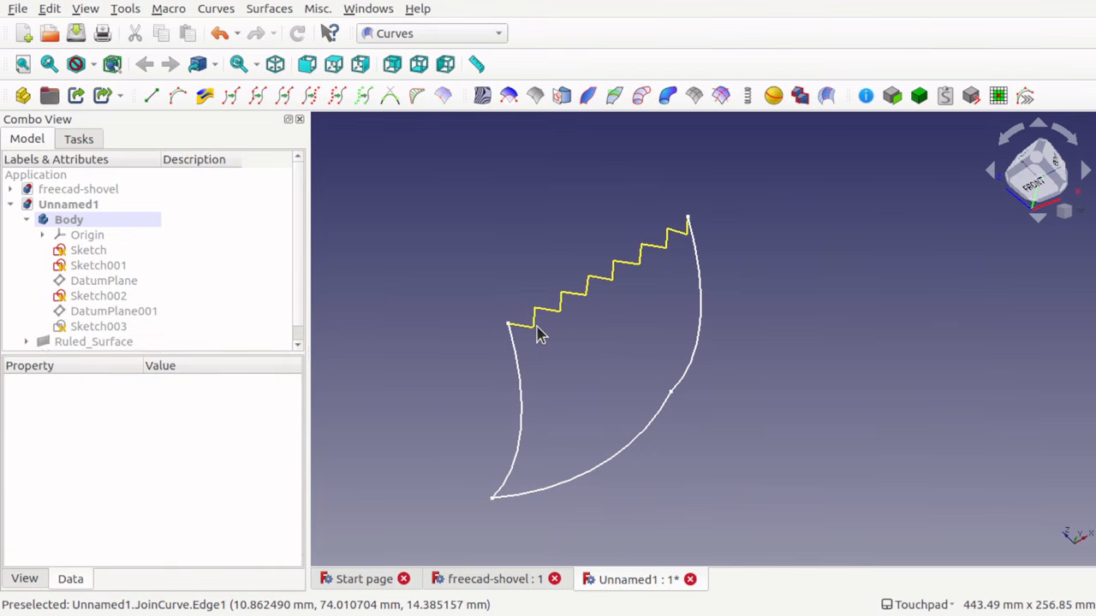
left_click(537, 327)
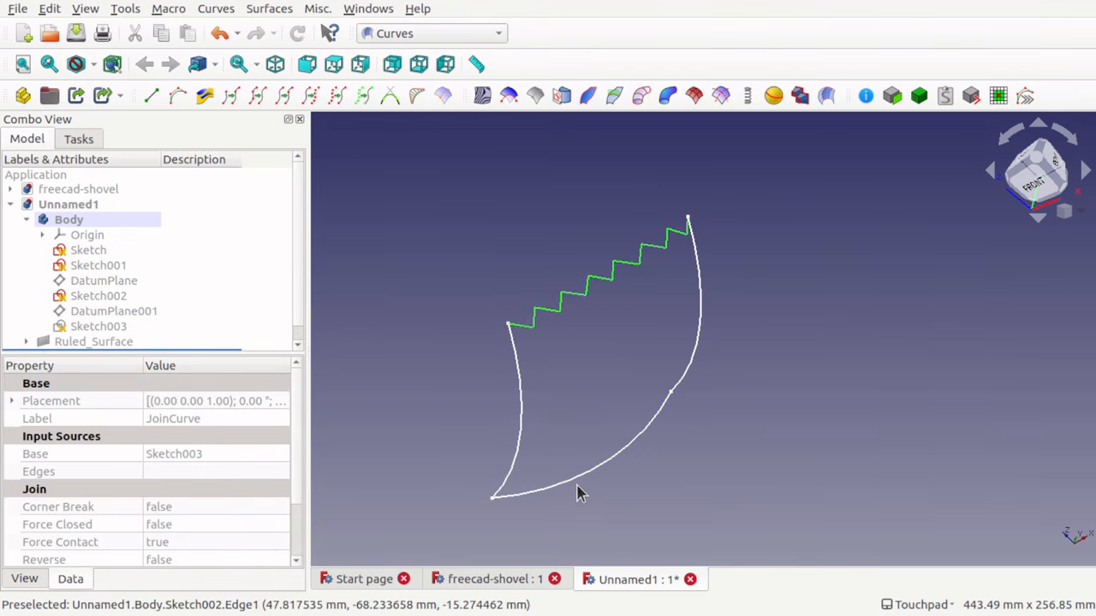
- Show the ruled surface and use it as the rails of a Sweep on 2 rails, with Sketch002 and the joined zigzag curve as profiles
scroll(305, 339, "down", 1)
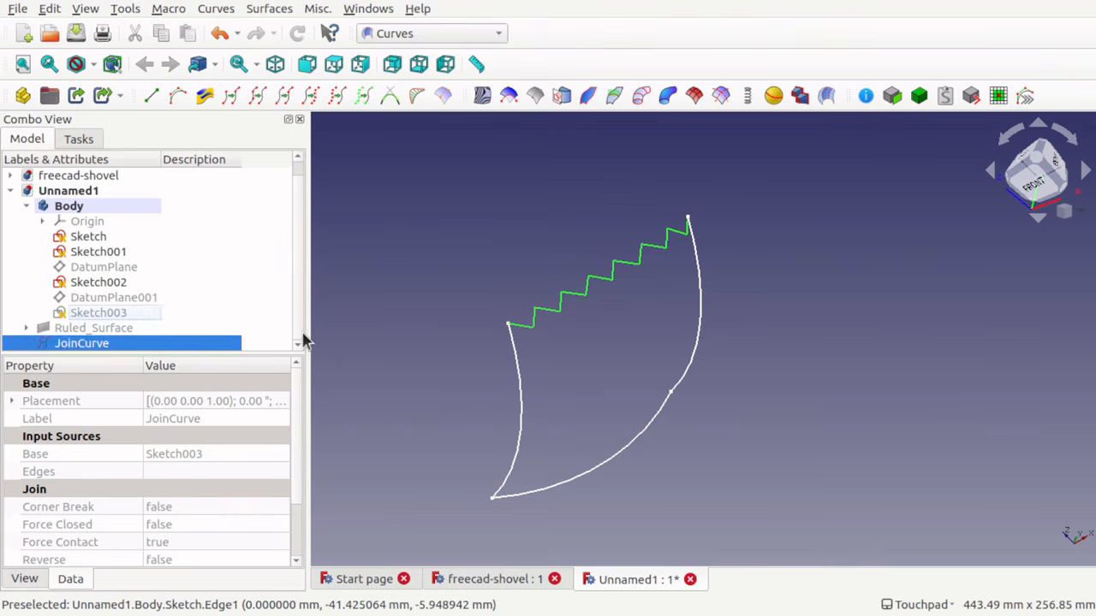
left_click(118, 328)
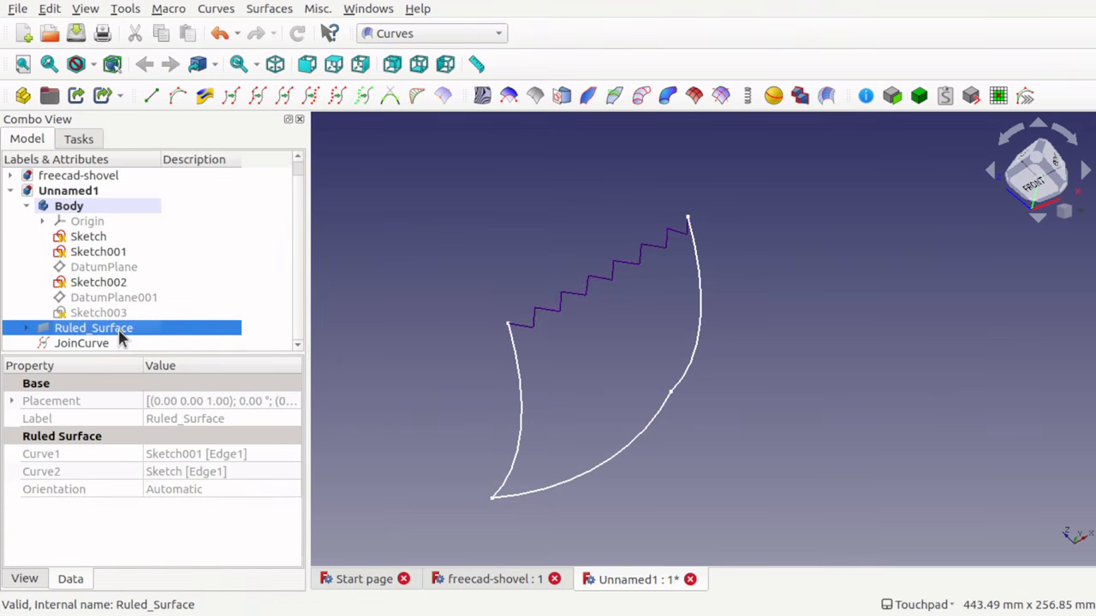
left_click(689, 445)
left_click_drag(790, 410, 647, 348, "alt")
left_click(693, 404)
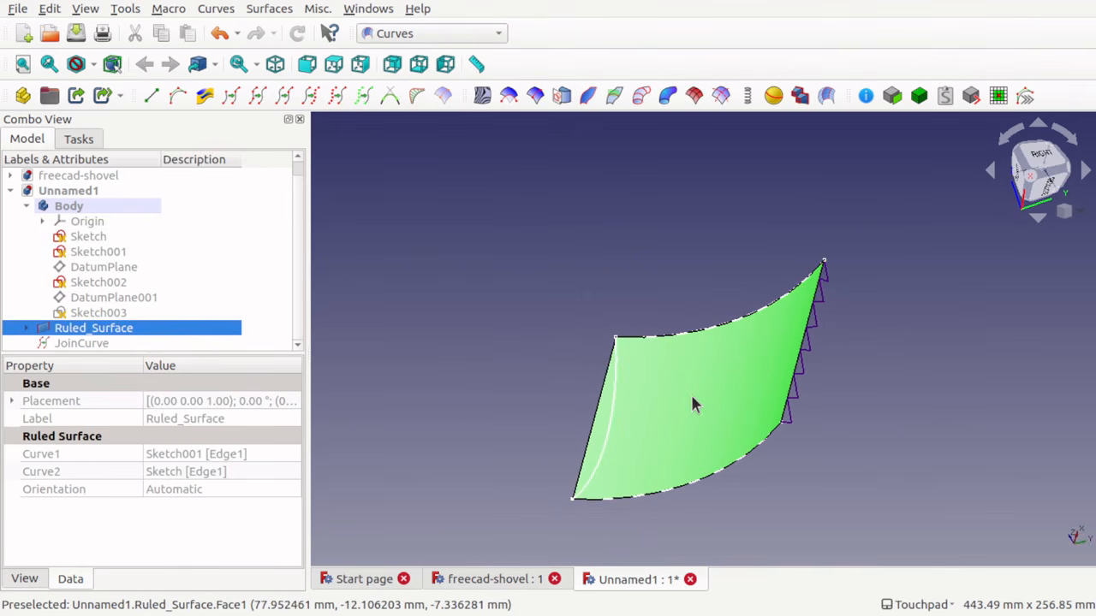
left_click(602, 446, "ctrl")
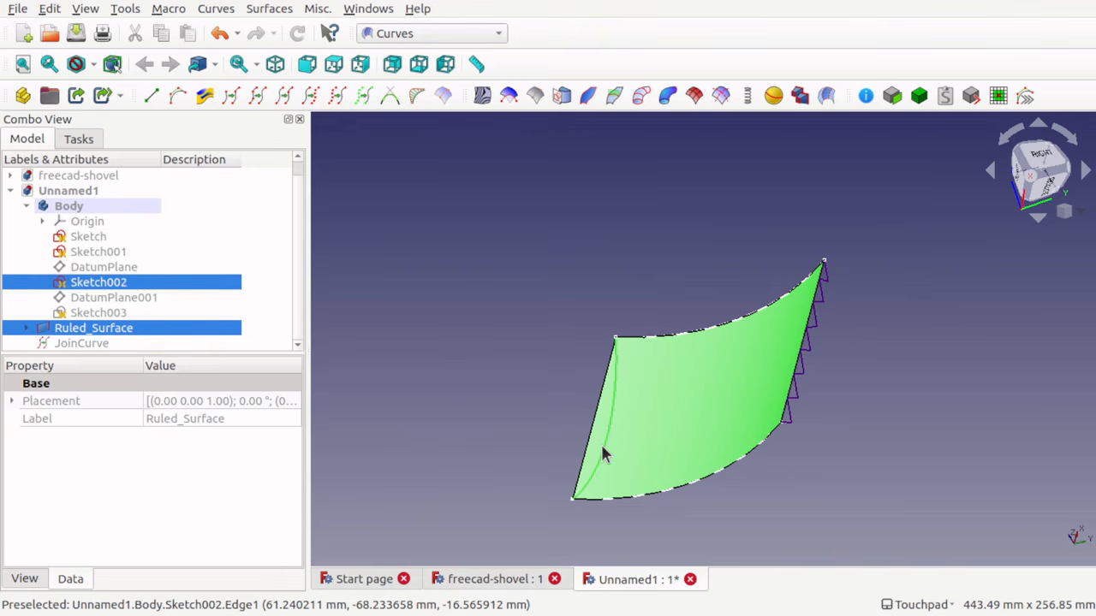
left_click(805, 377, "ctrl")
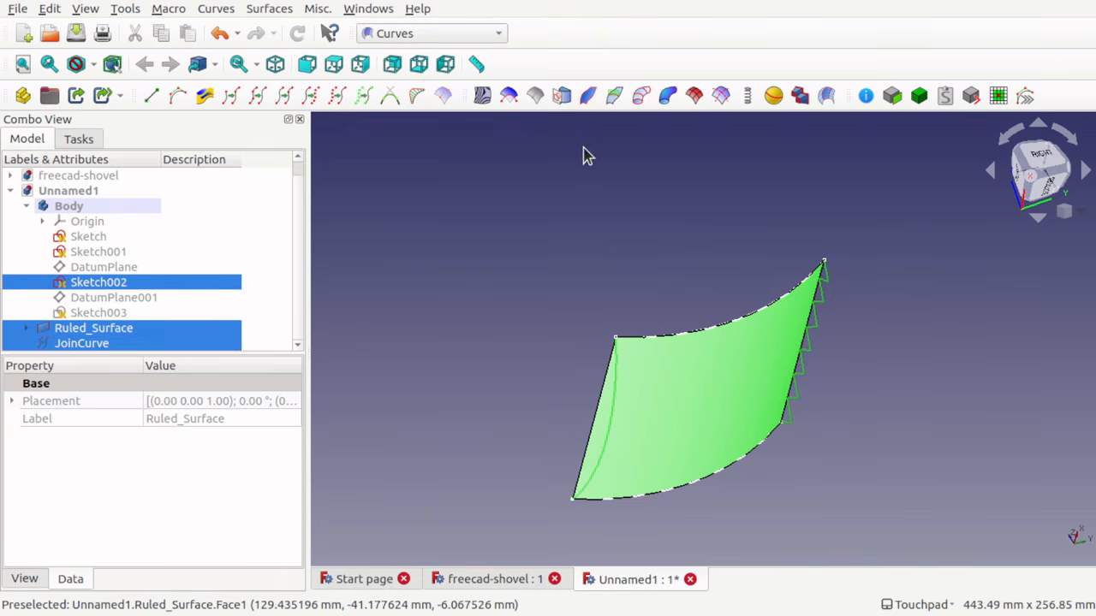
left_click(589, 96)
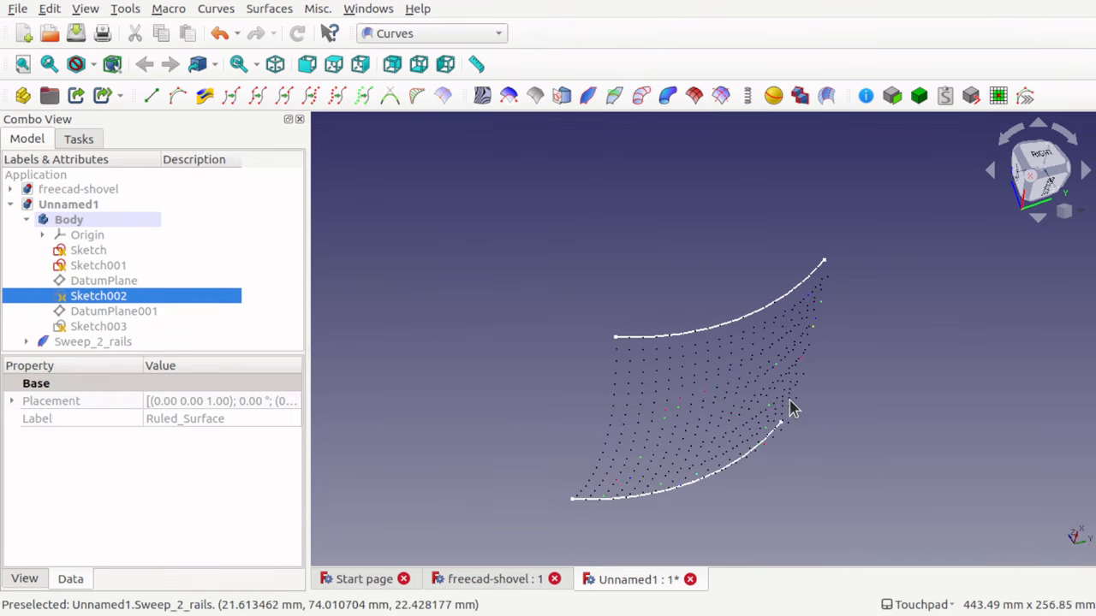
- Approximate the points of the two-rail sweep to a NURBS surface
left_click_drag(789, 400, 729, 387, "alt")
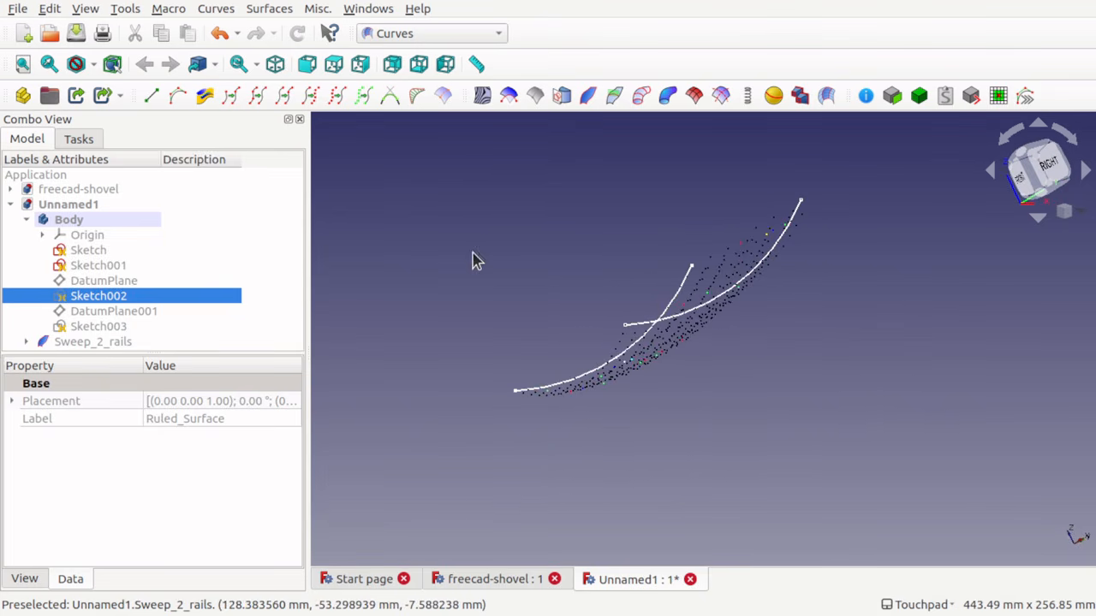
left_click(444, 287)
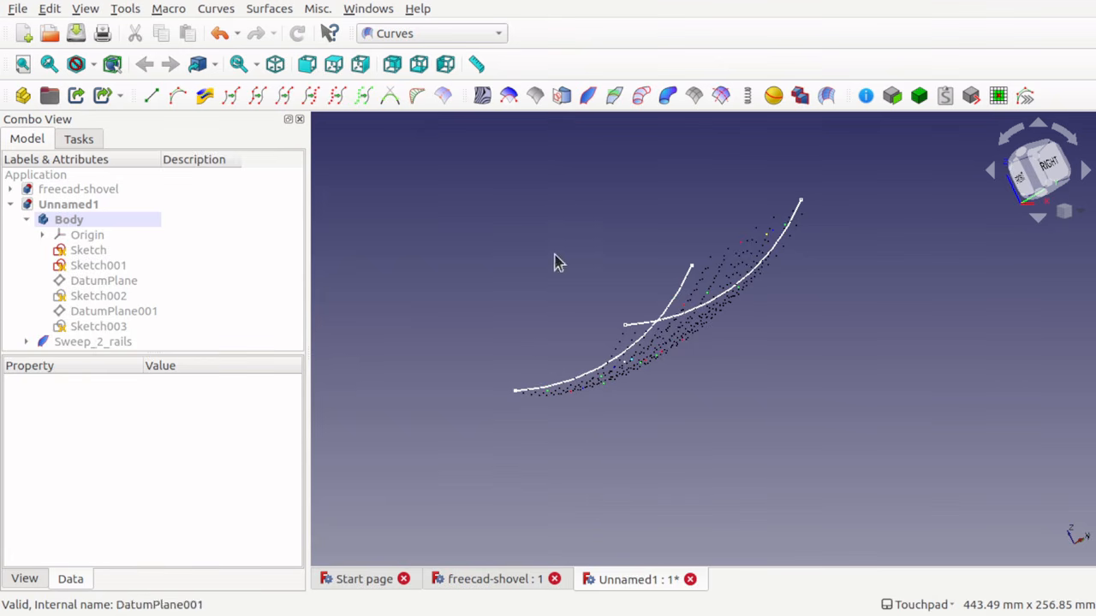
left_click(81, 341)
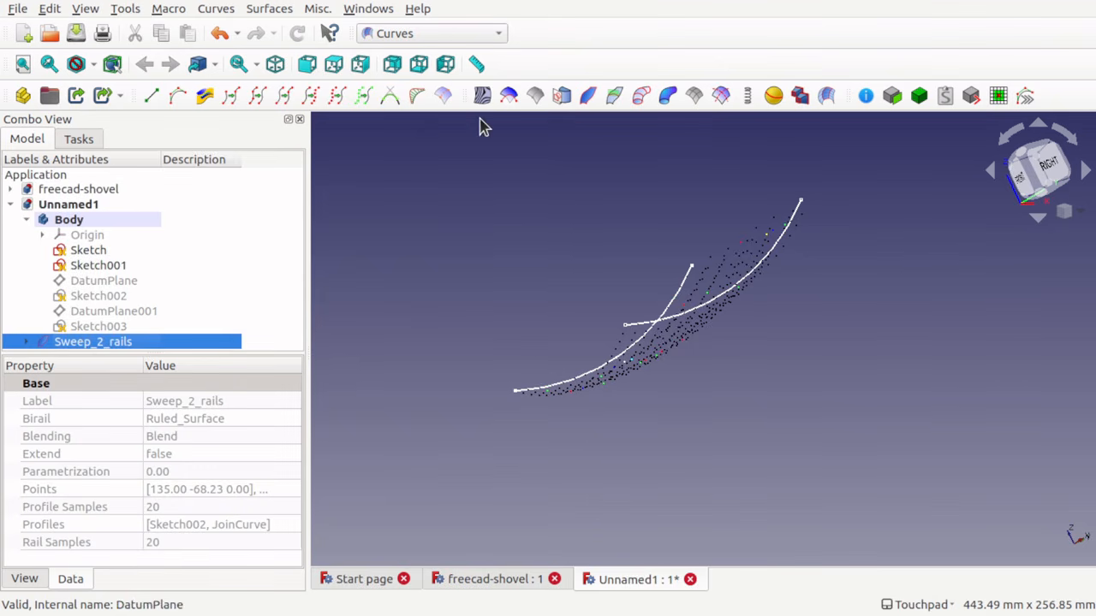
left_click(329, 99)
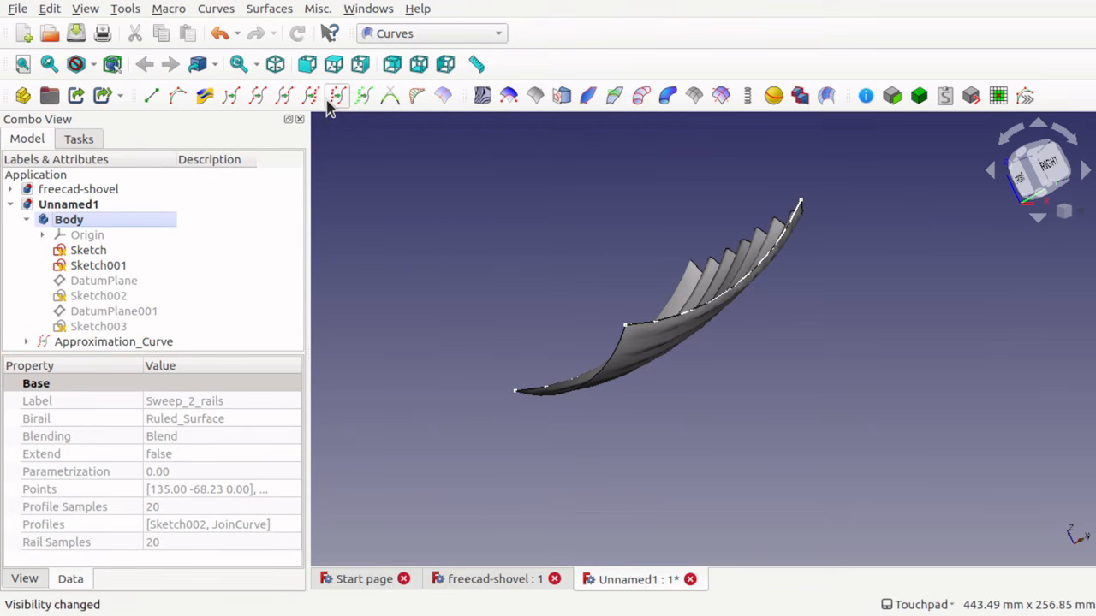
- Examine the approximated toothed surface from several angles, checking its wavy edge and ridges
mouse_move(549, 298)
left_mouse_down("alt")
mouse_move(692, 313)
mouse_move(727, 336)
mouse_move(624, 243)
mouse_move(631, 191)
mouse_move(506, 252)
mouse_move(885, 348)
mouse_move(765, 336)
mouse_move(745, 406)
mouse_move(819, 313)
mouse_move(885, 407)
mouse_move(930, 399)
mouse_move(783, 325)
mouse_move(696, 354)
mouse_move(789, 337)
mouse_move(870, 339)
mouse_move(630, 360)
mouse_move(806, 366)
mouse_move(933, 289)
mouse_move(996, 320)
mouse_move(710, 388)
mouse_move(643, 386)
mouse_move(813, 374)
mouse_move(773, 384)
mouse_move(506, 386)
left_mouse_up("alt")
left_click(500, 405)
left_click_drag(787, 482, 729, 510, "alt")
left_click_drag(797, 371, 905, 451, "alt")
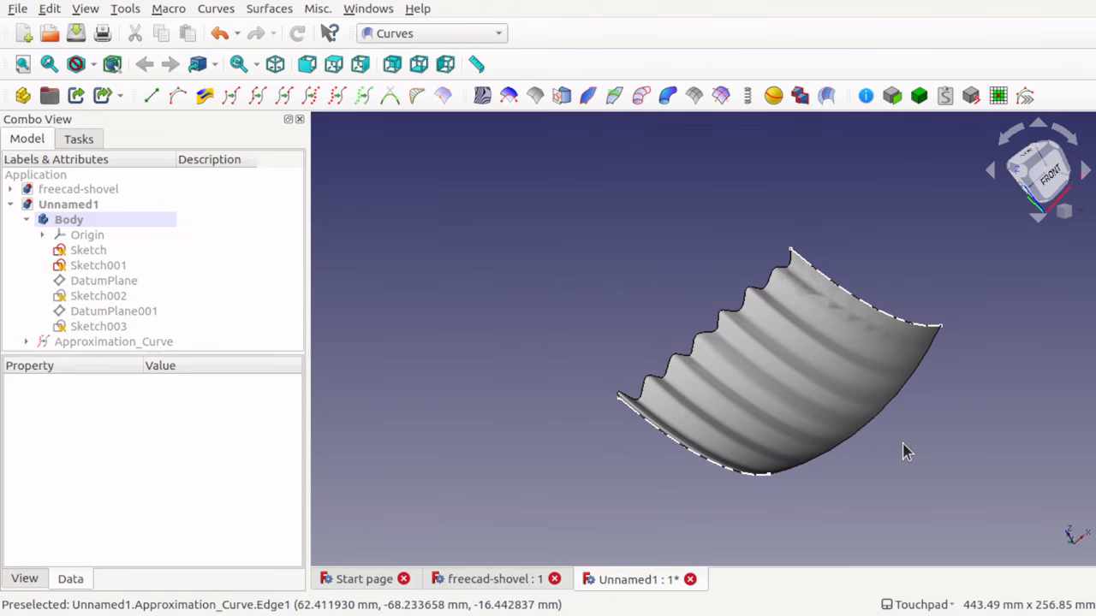
key("Left")
key("Left")
key("Down")
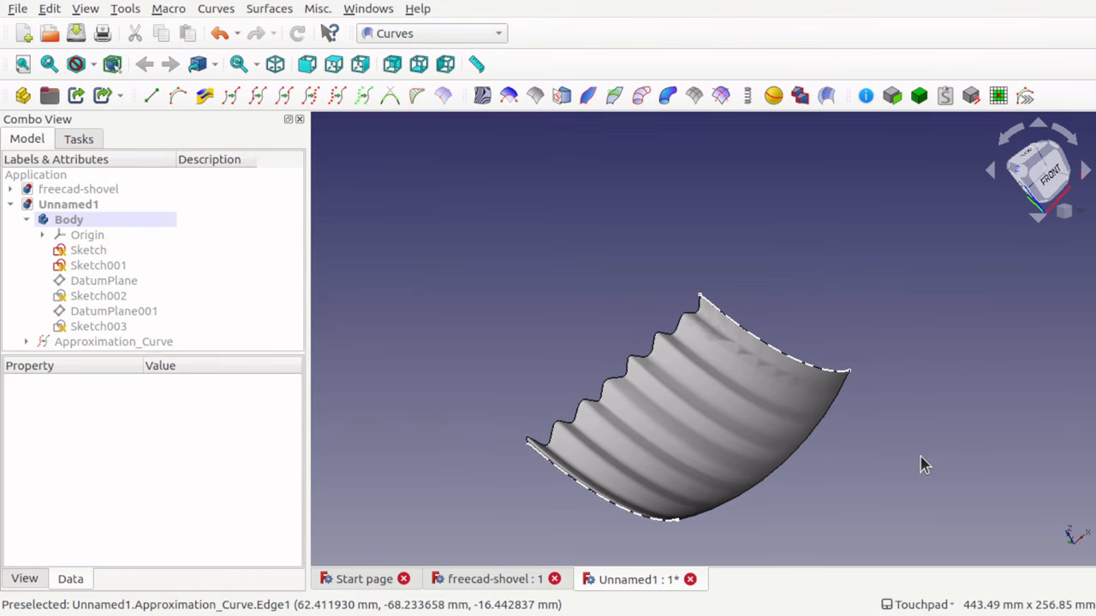
key("Up")
key("Up")
left_click_drag(835, 424, 978, 386, "alt")
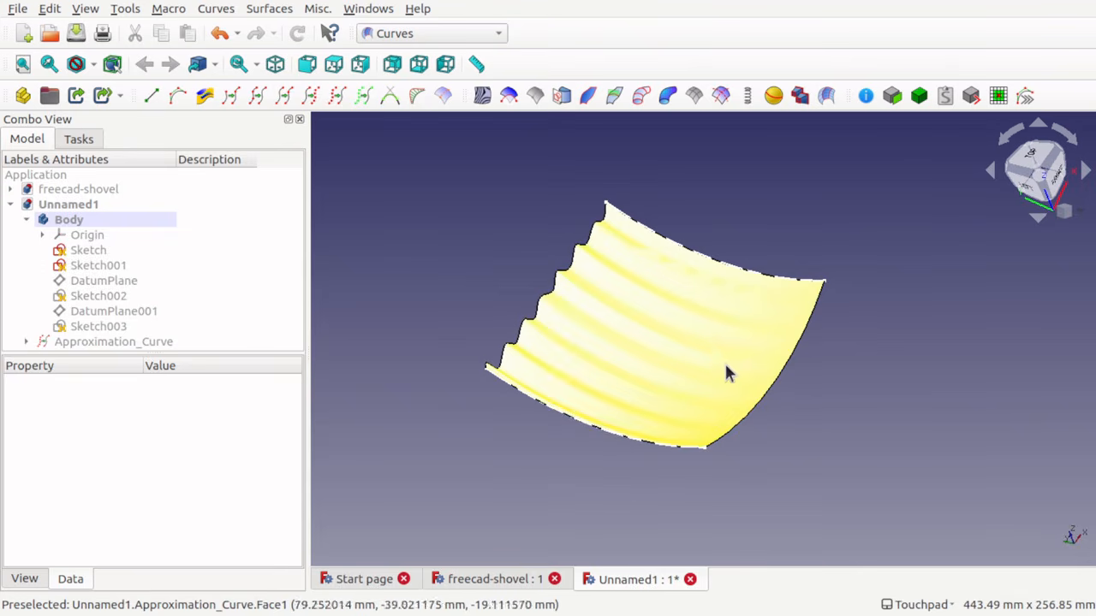
left_click_drag(724, 361, 801, 406, "alt")
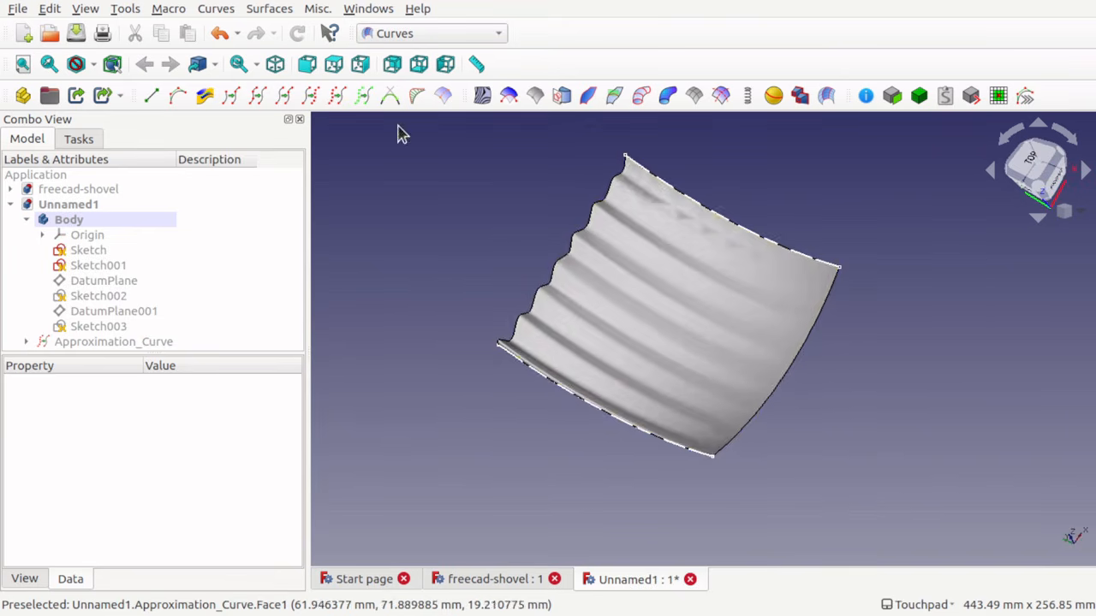